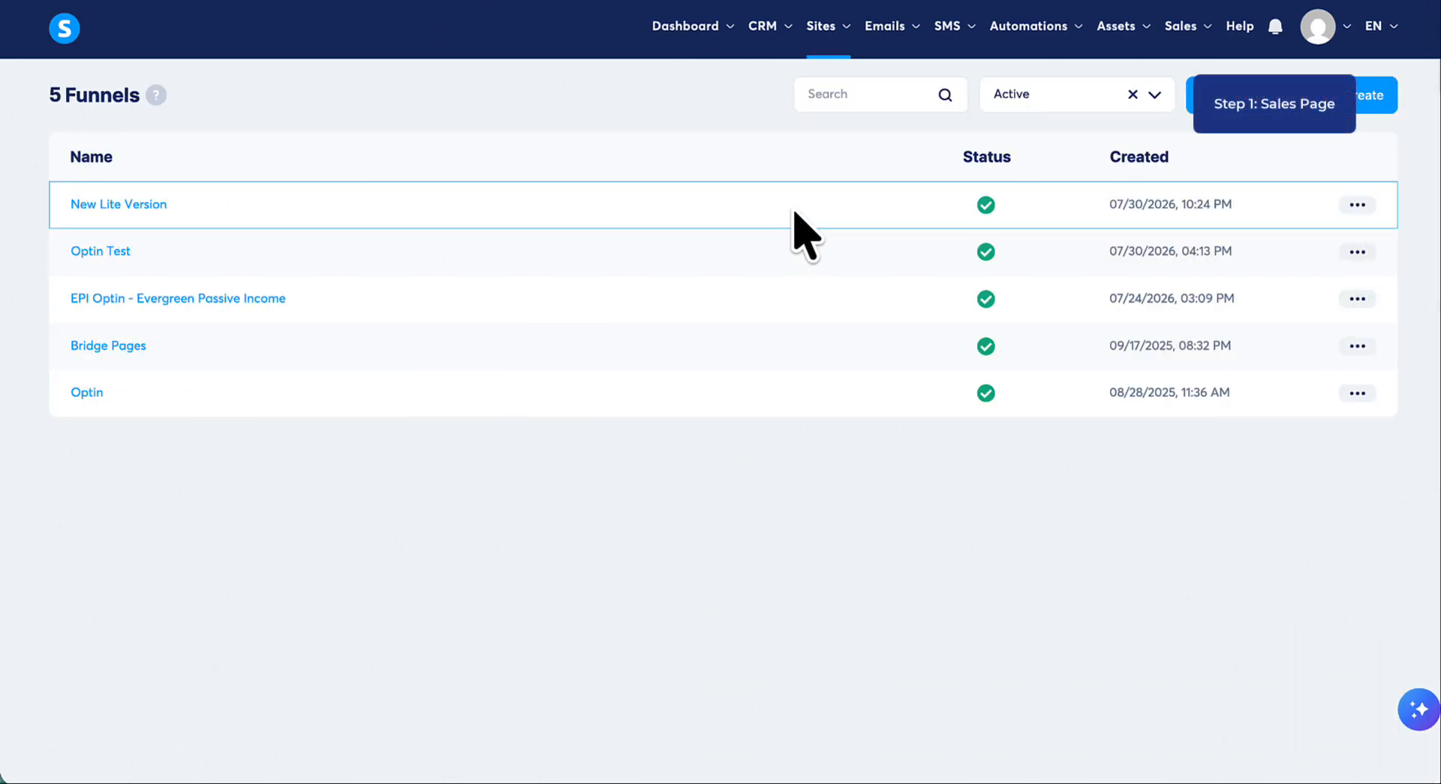
- Create a funnel named First Tripwire Funnel with the Sell goal and U.S. Dollar as its currency
{"action": "mouse_move", "coordinate": [843, 36]}
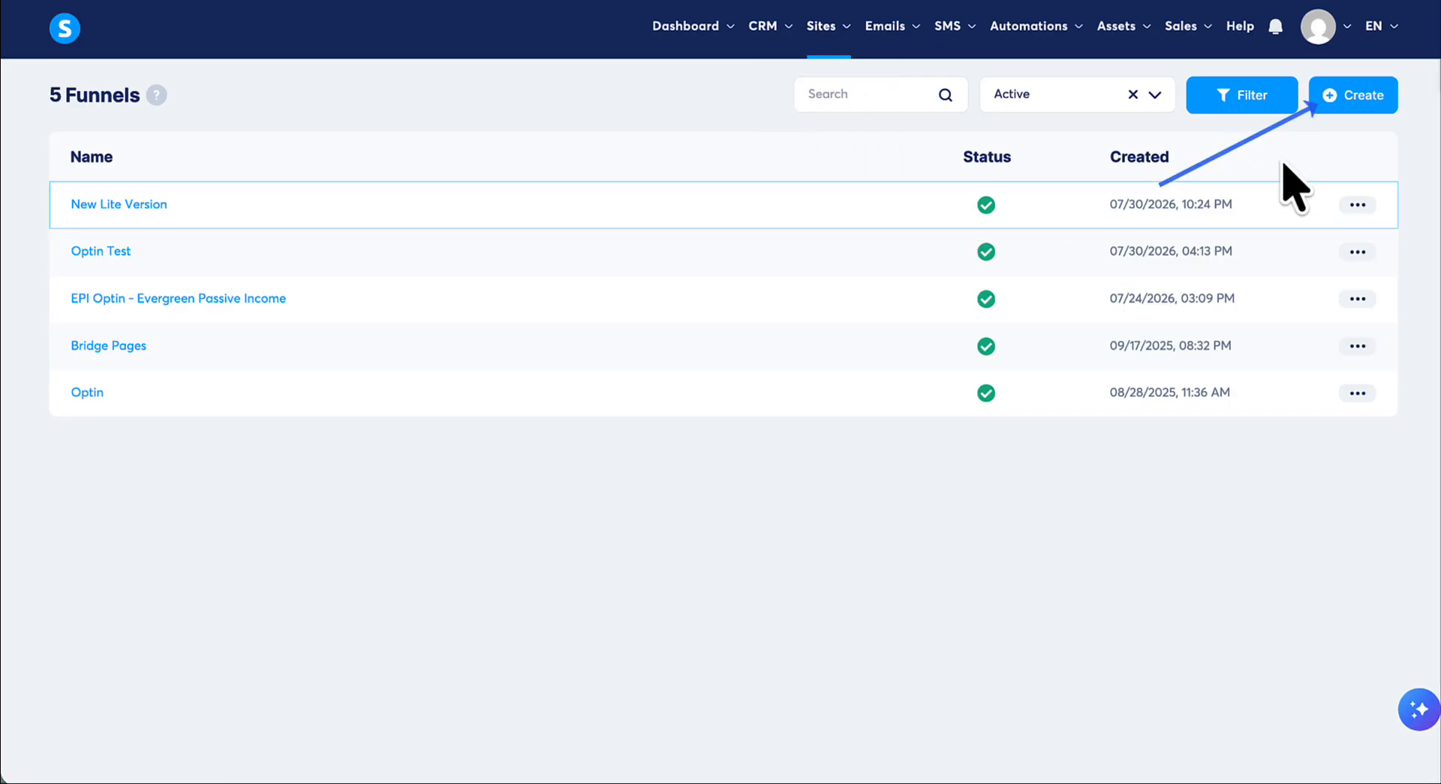
{"action": "left_click", "coordinate": [1353, 118]}
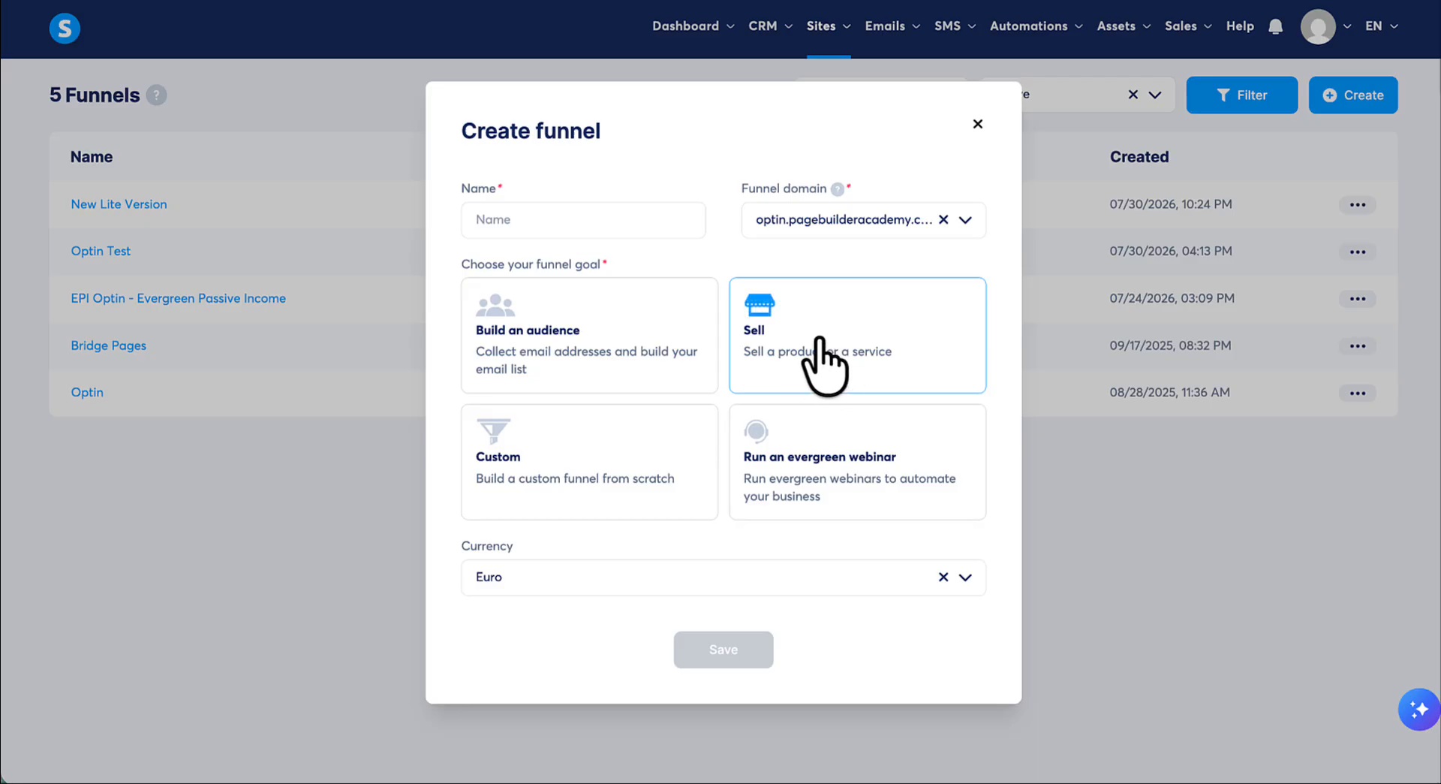
{"action": "left_click", "coordinate": [617, 219]}
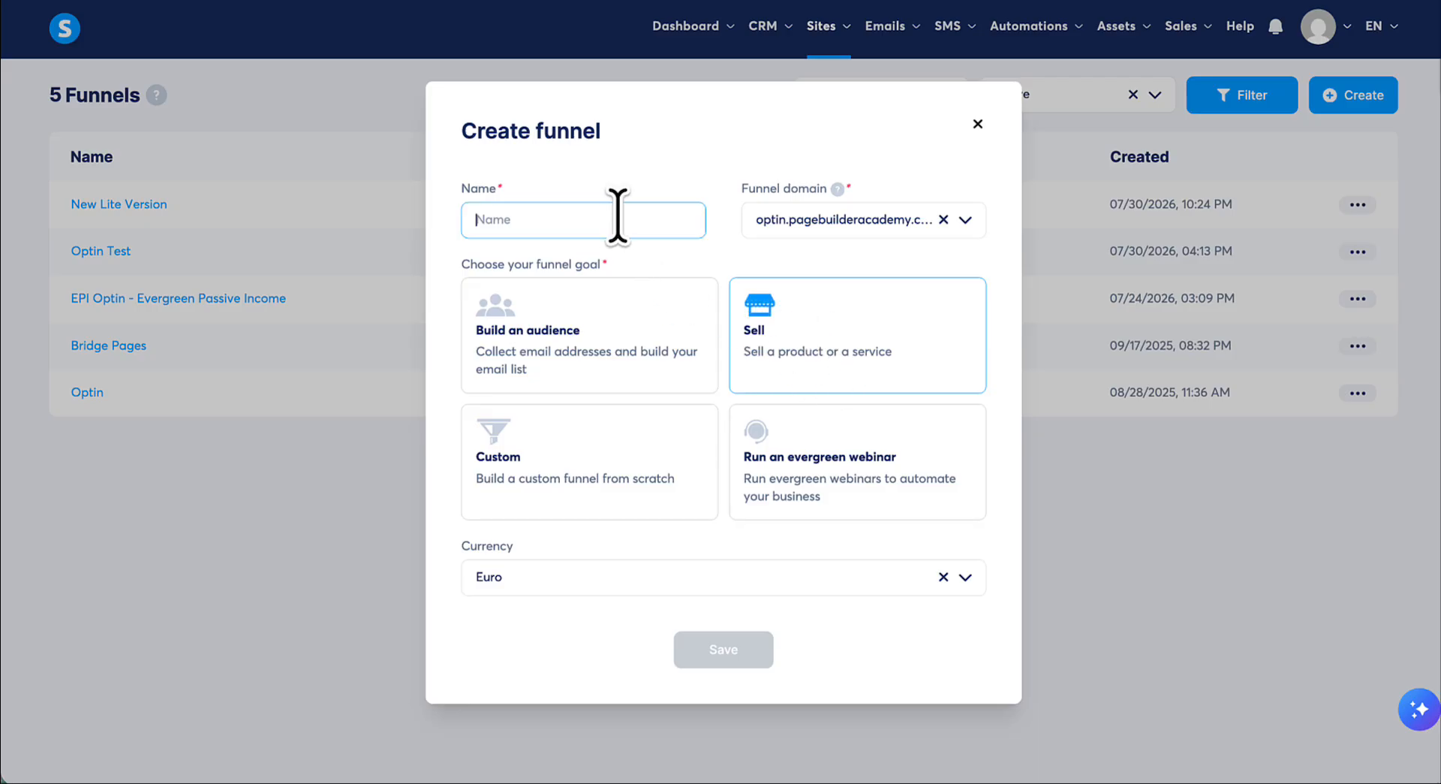
{"action": "type", "text": "First Tripwire Funnel"}
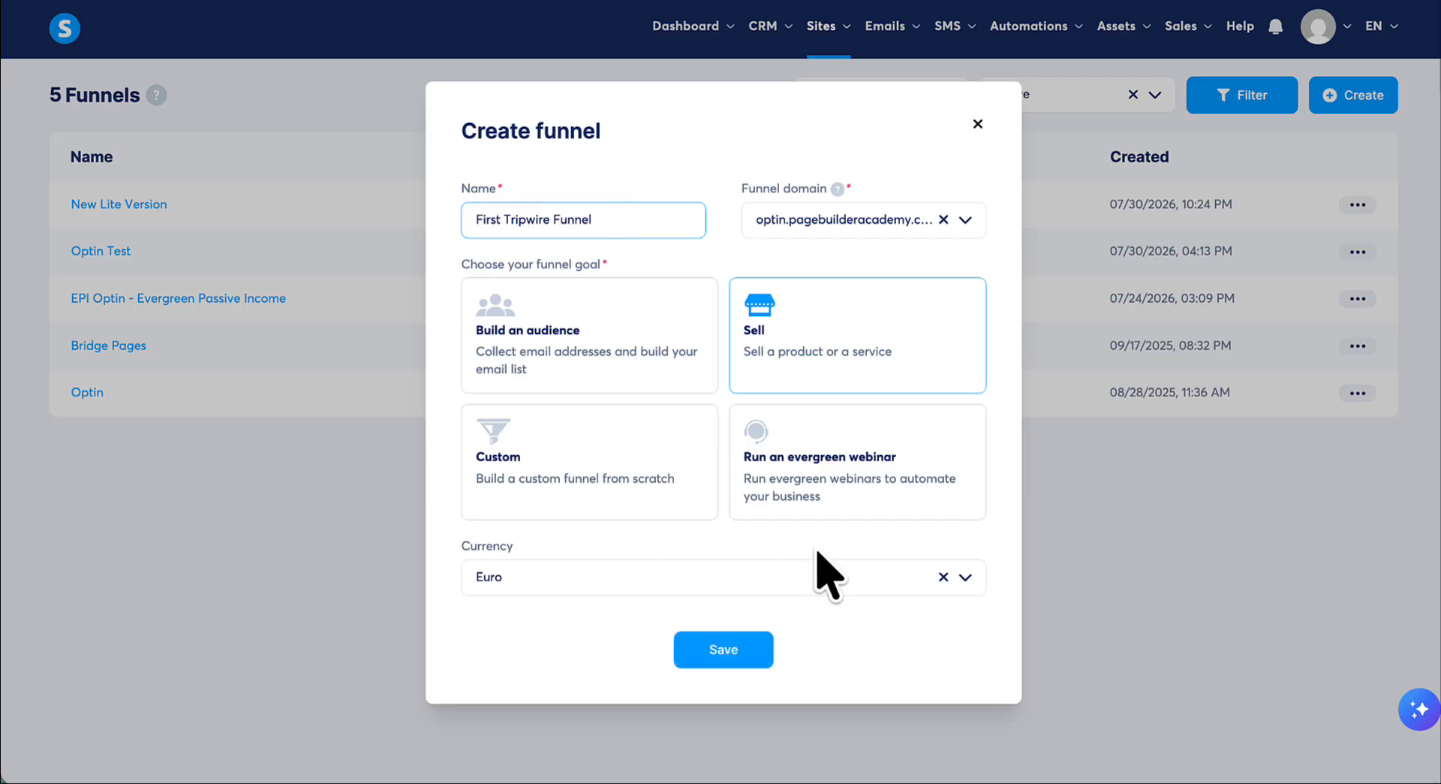
{"action": "left_click", "coordinate": [965, 578]}
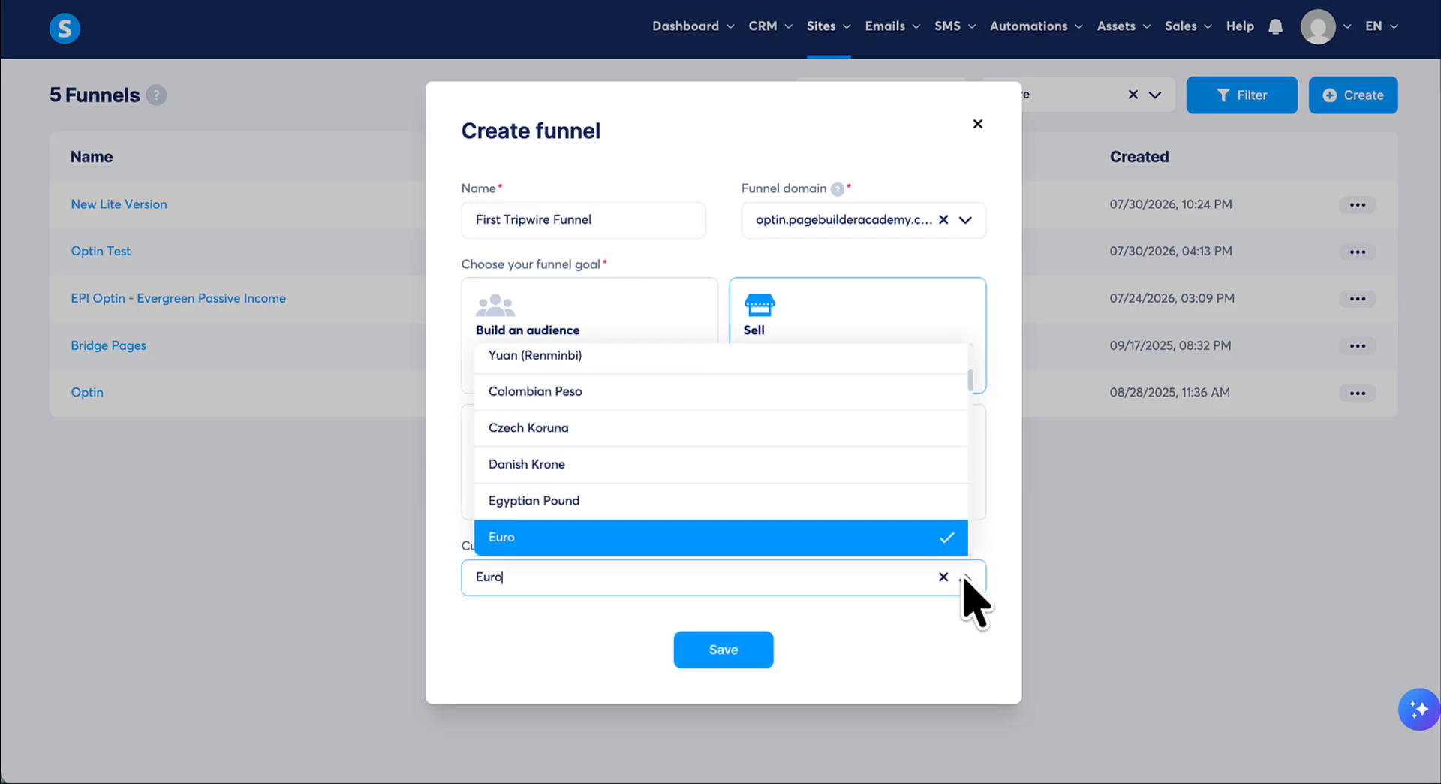
{"action": "key", "text": "BackSpace"}
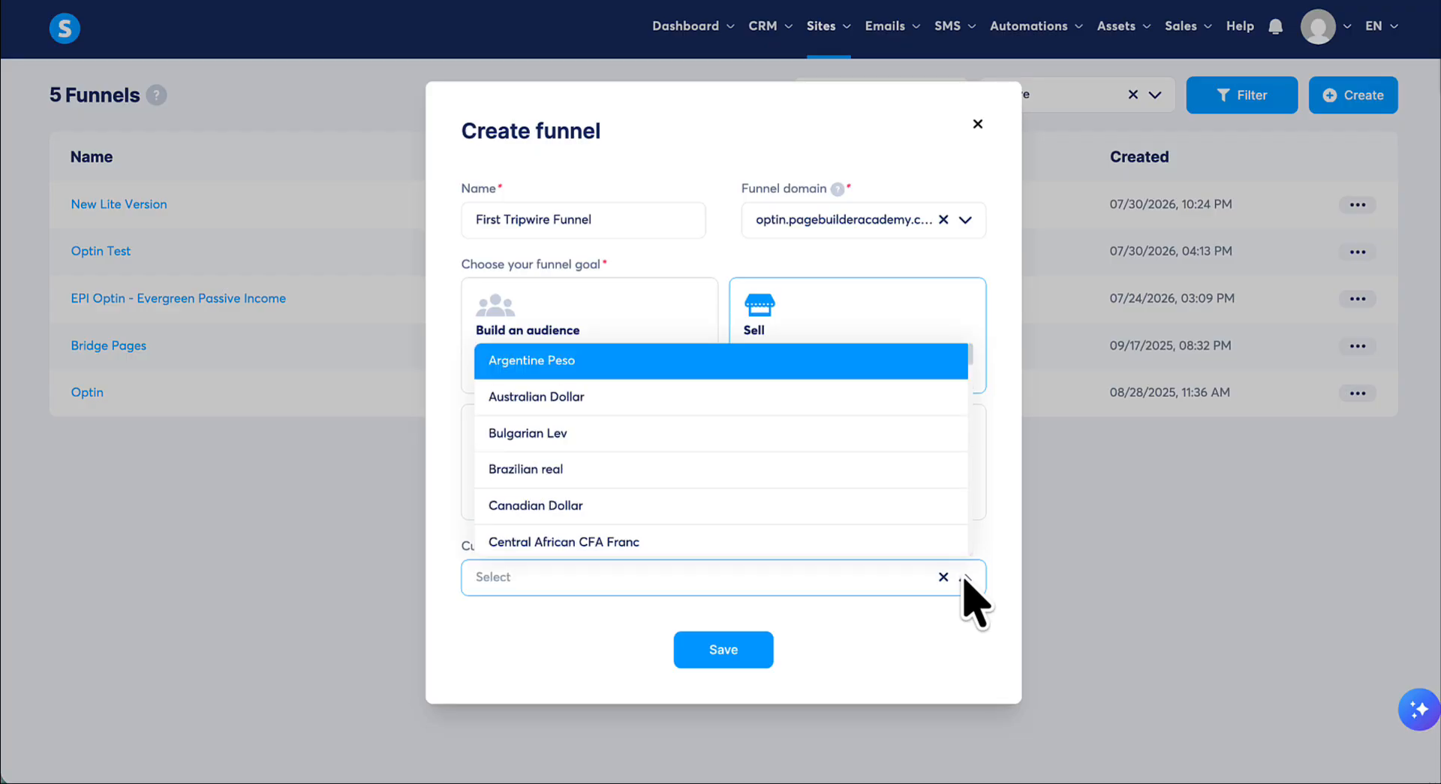
{"action": "type", "text": "U.S"}
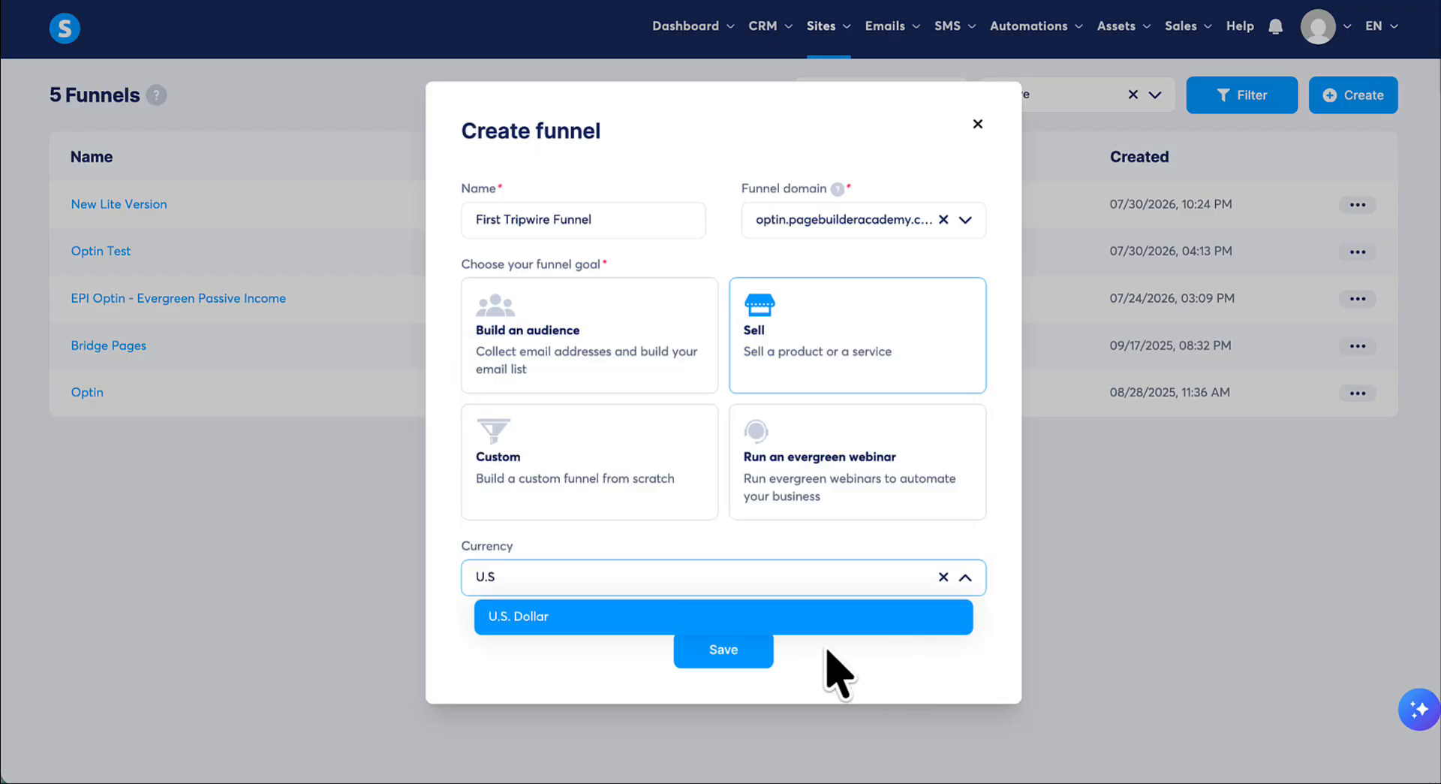
{"action": "left_click", "coordinate": [528, 616]}
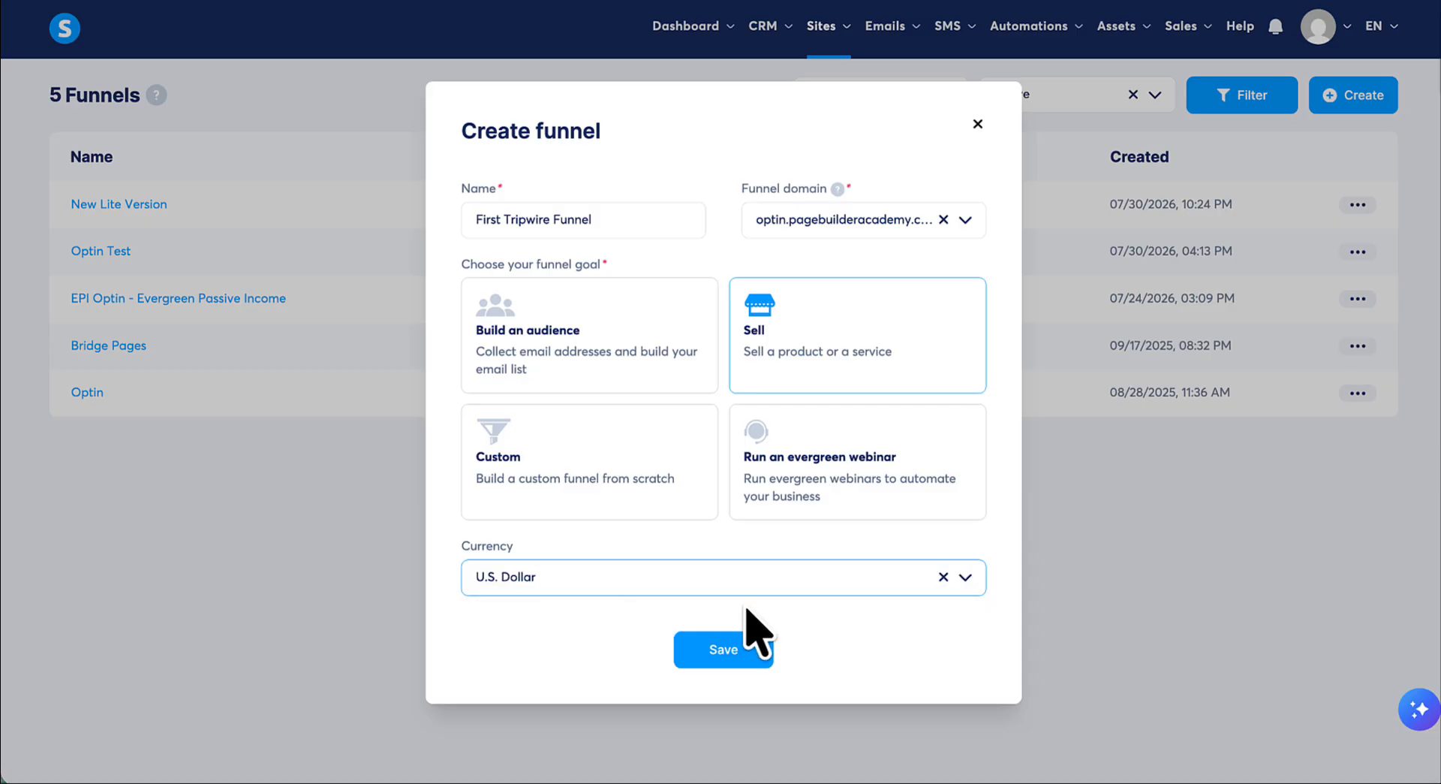
{"action": "left_click", "coordinate": [743, 649]}
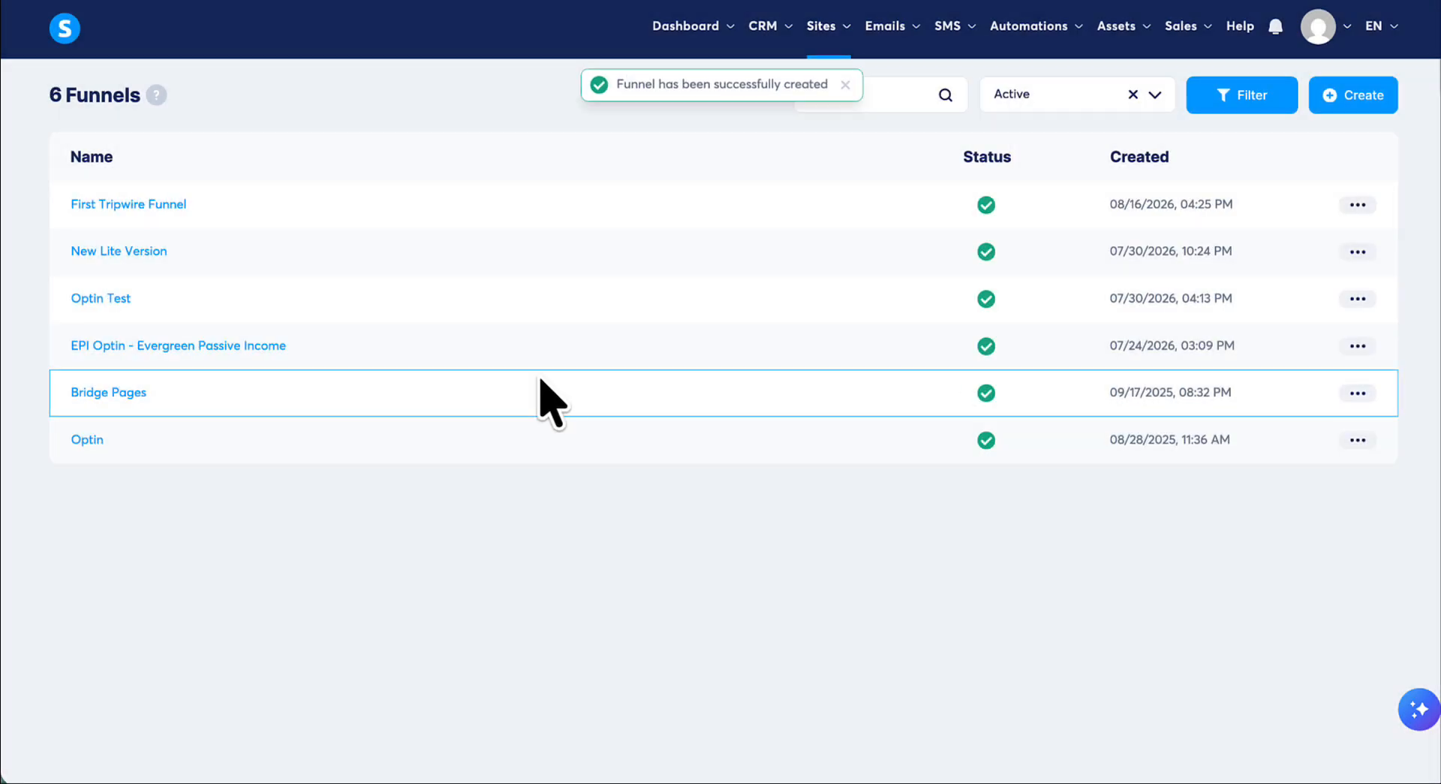
- Add a sales page step named Ready-Made Landing Page Templates to First Tripwire Funnel and place it above the Order Form
{"action": "left_click", "coordinate": [134, 206]}
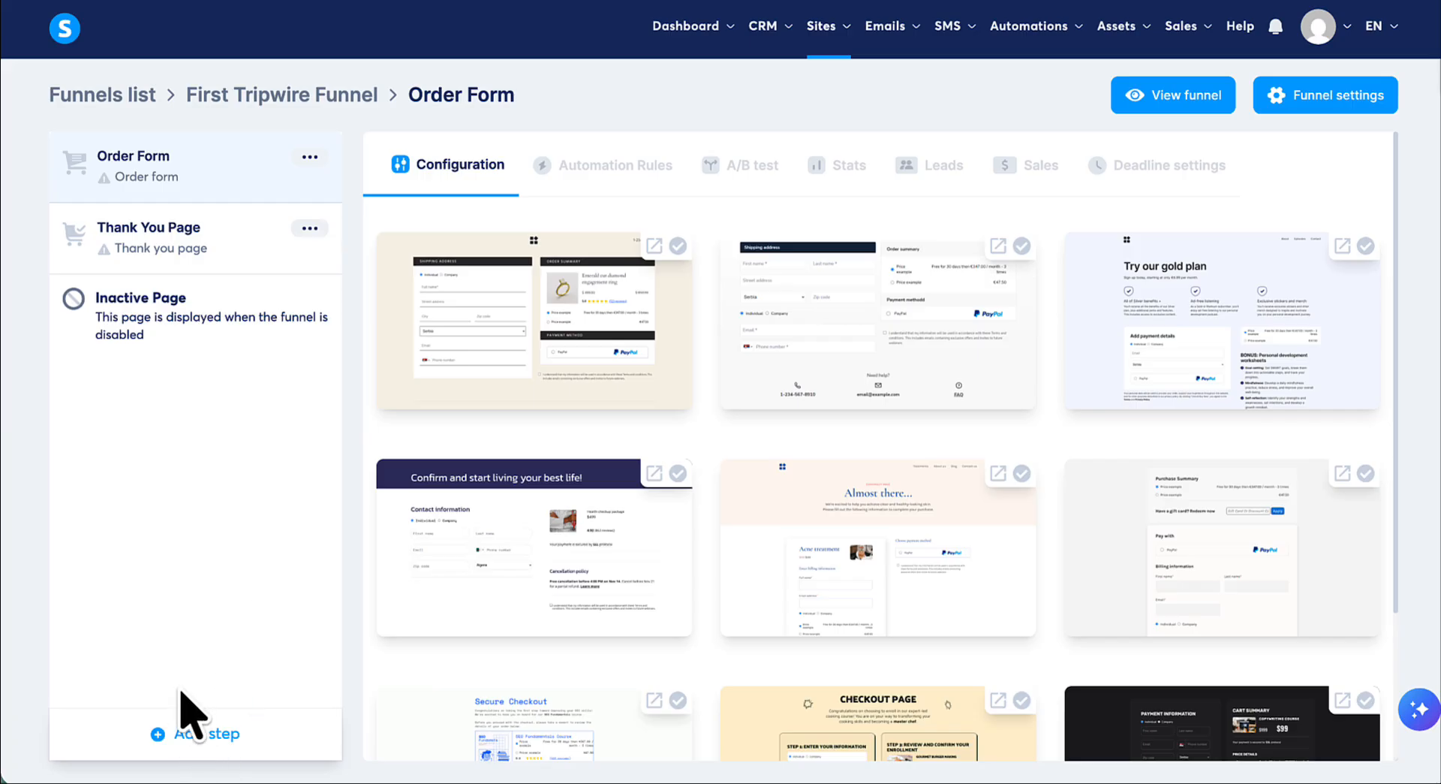
{"action": "left_click", "coordinate": [212, 736]}
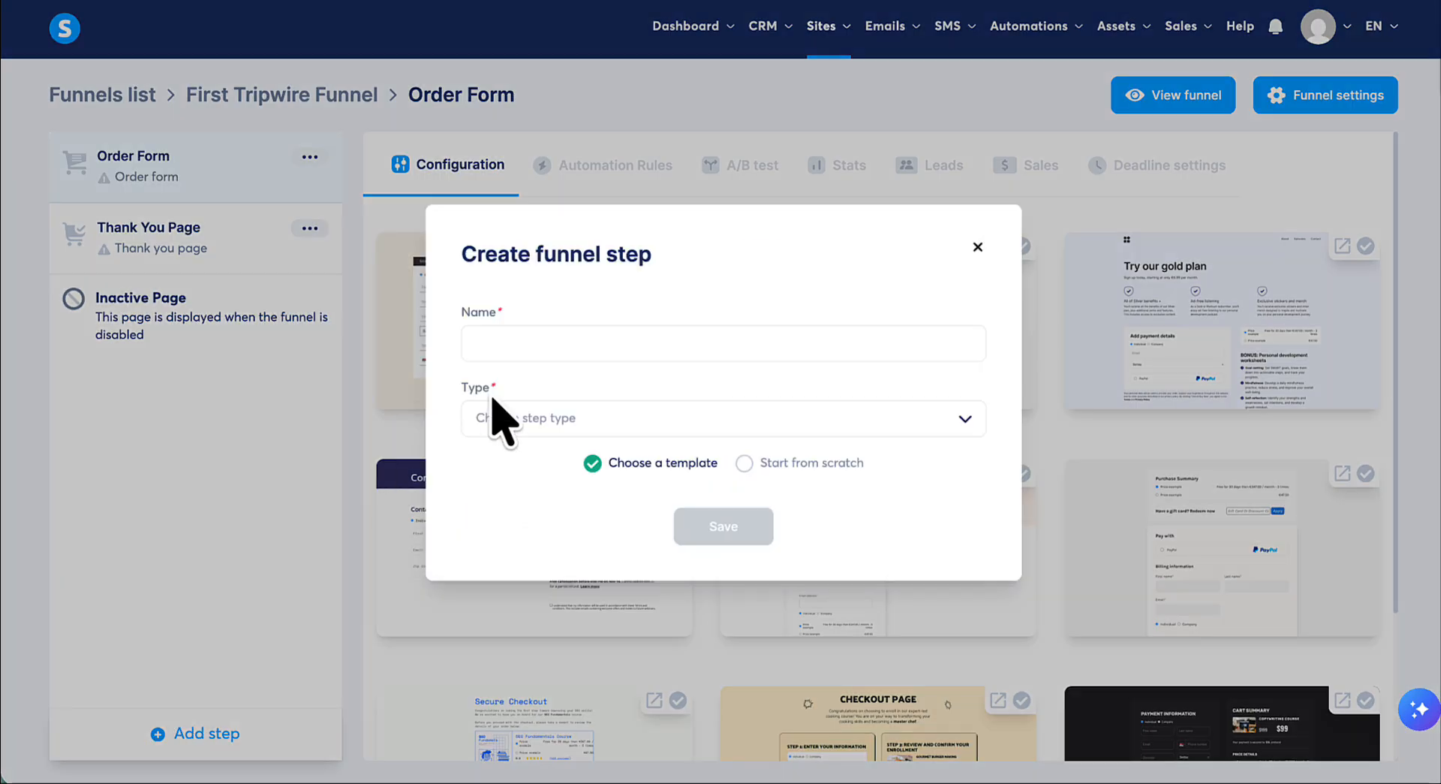
{"action": "left_click", "coordinate": [526, 342]}
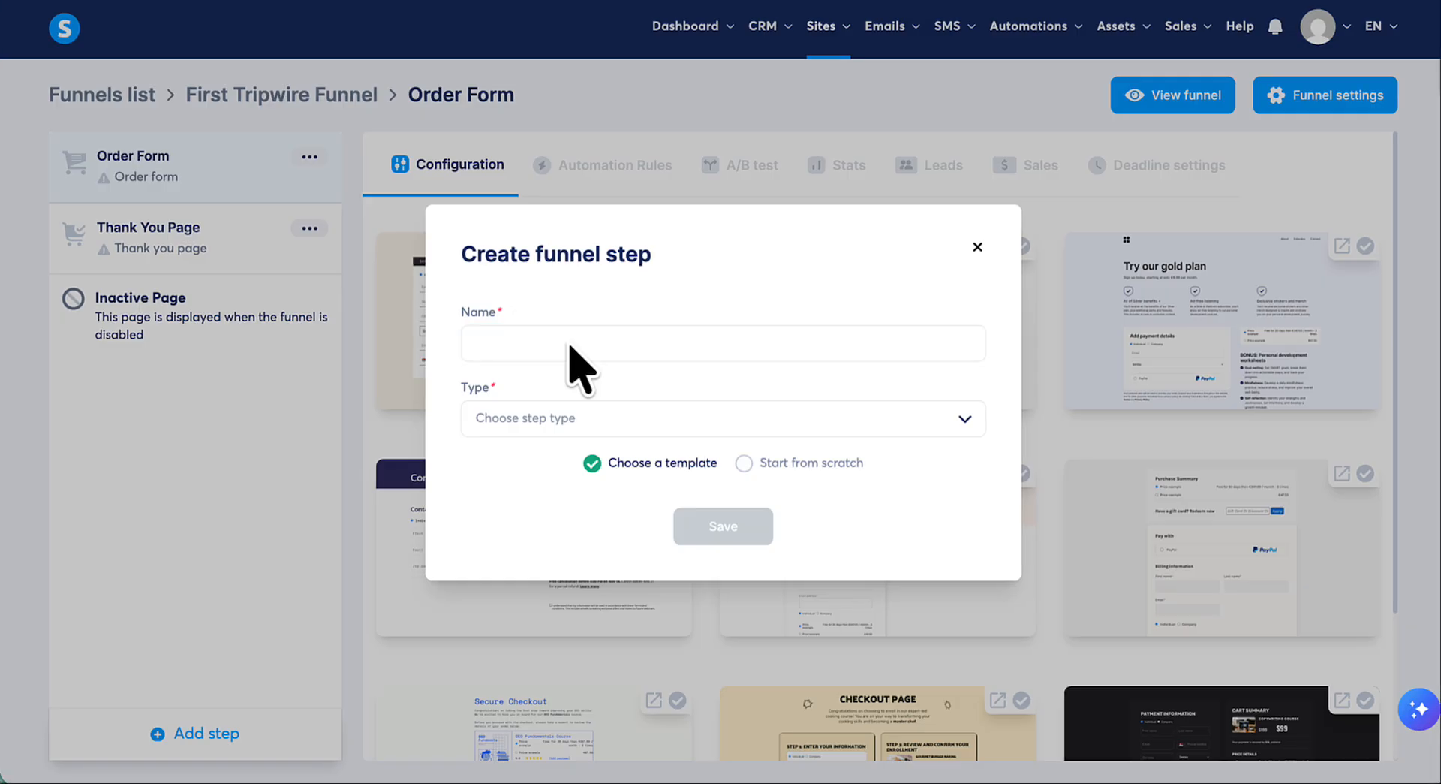
{"action": "left_click", "coordinate": [567, 343]}
{"action": "type", "text": "Ready-Made Landing Page Templates"}
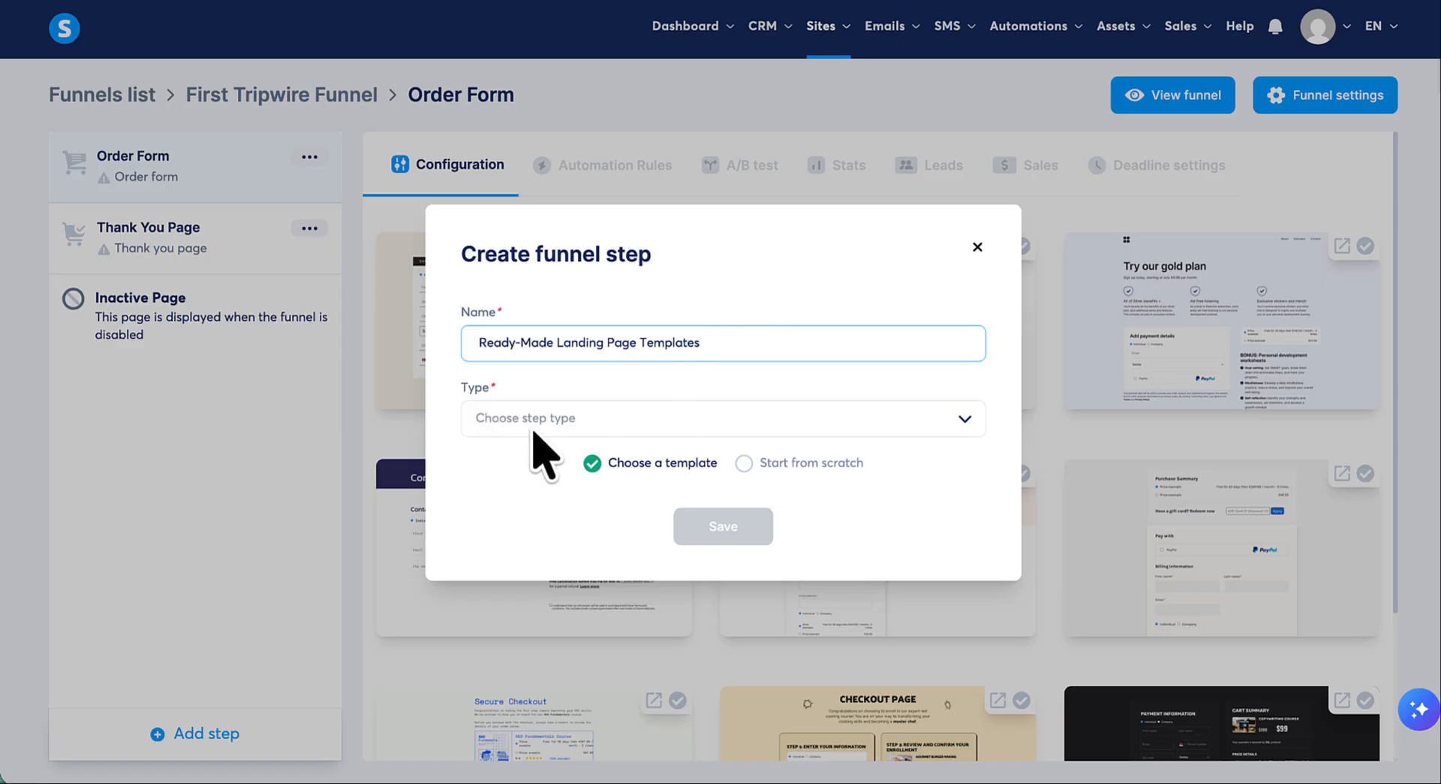
{"action": "left_click", "coordinate": [964, 425]}
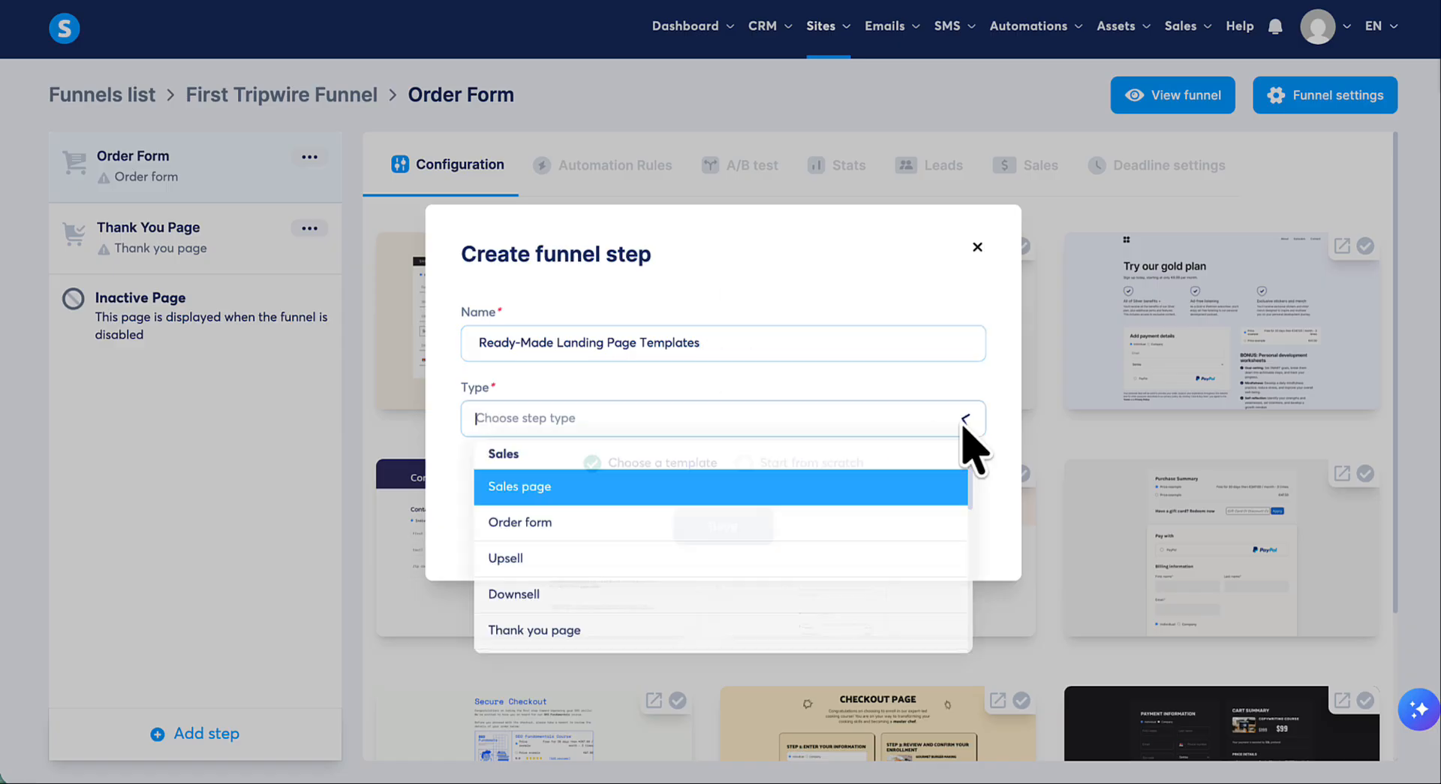
{"action": "left_click", "coordinate": [541, 496]}
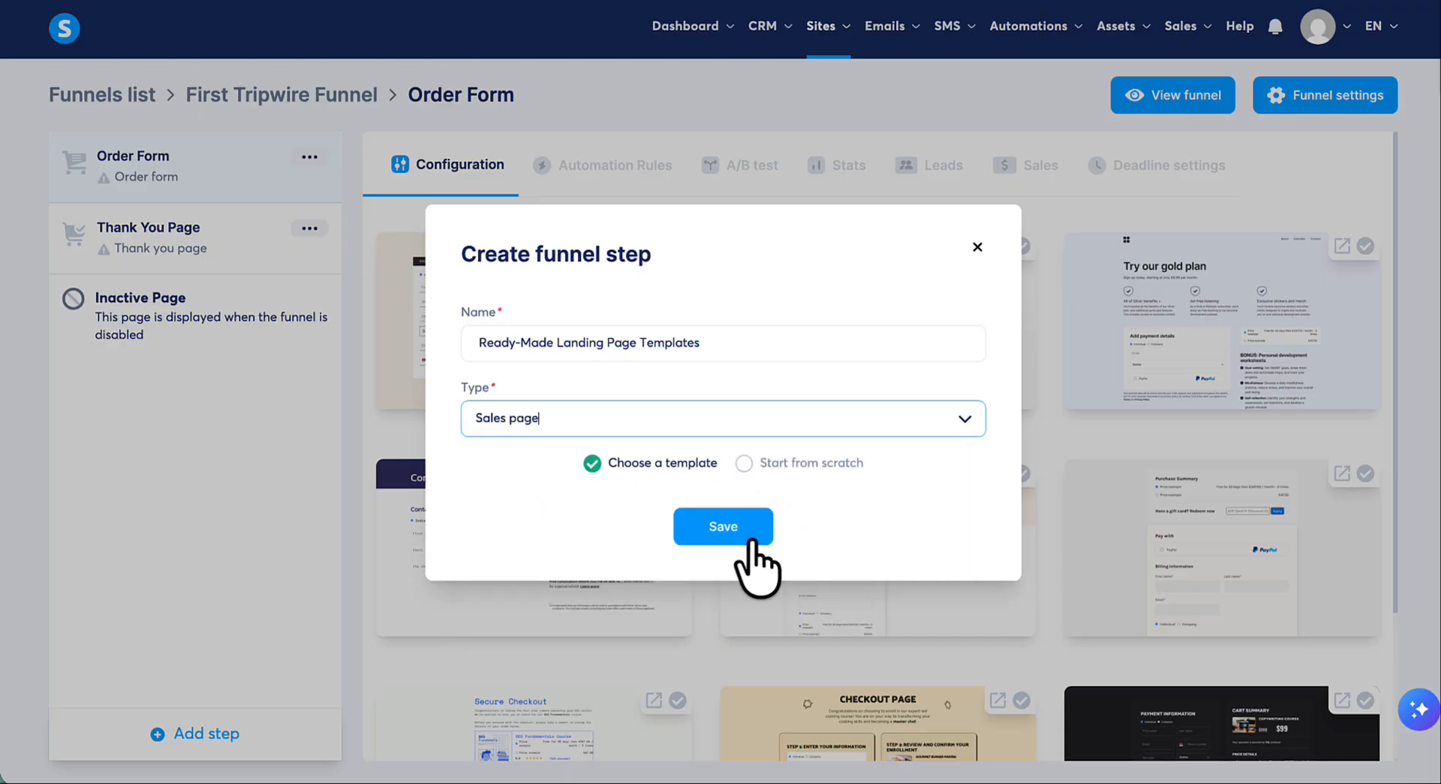
{"action": "left_click", "coordinate": [719, 529]}
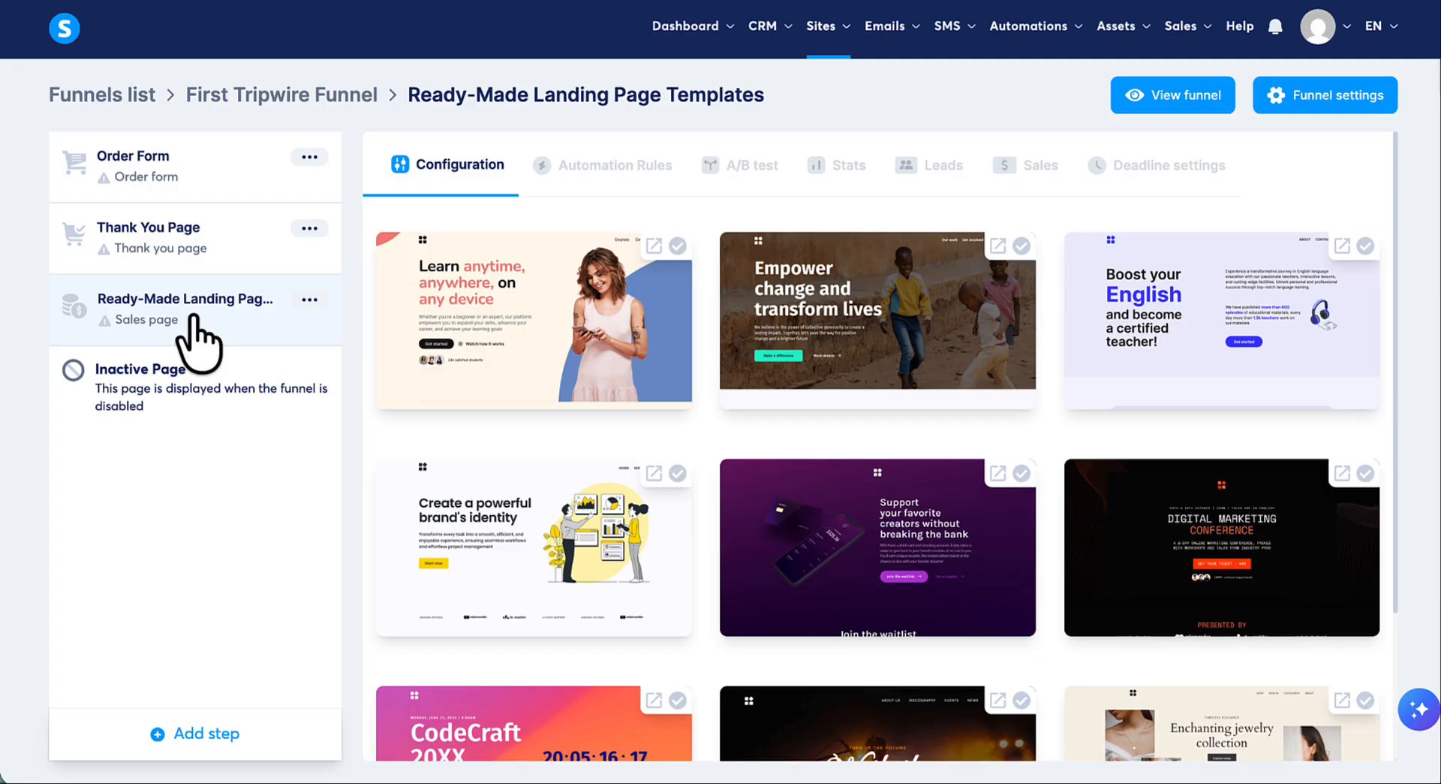
{"action": "left_click_drag", "start_coordinate": [194, 315], "coordinate": [189, 157]}
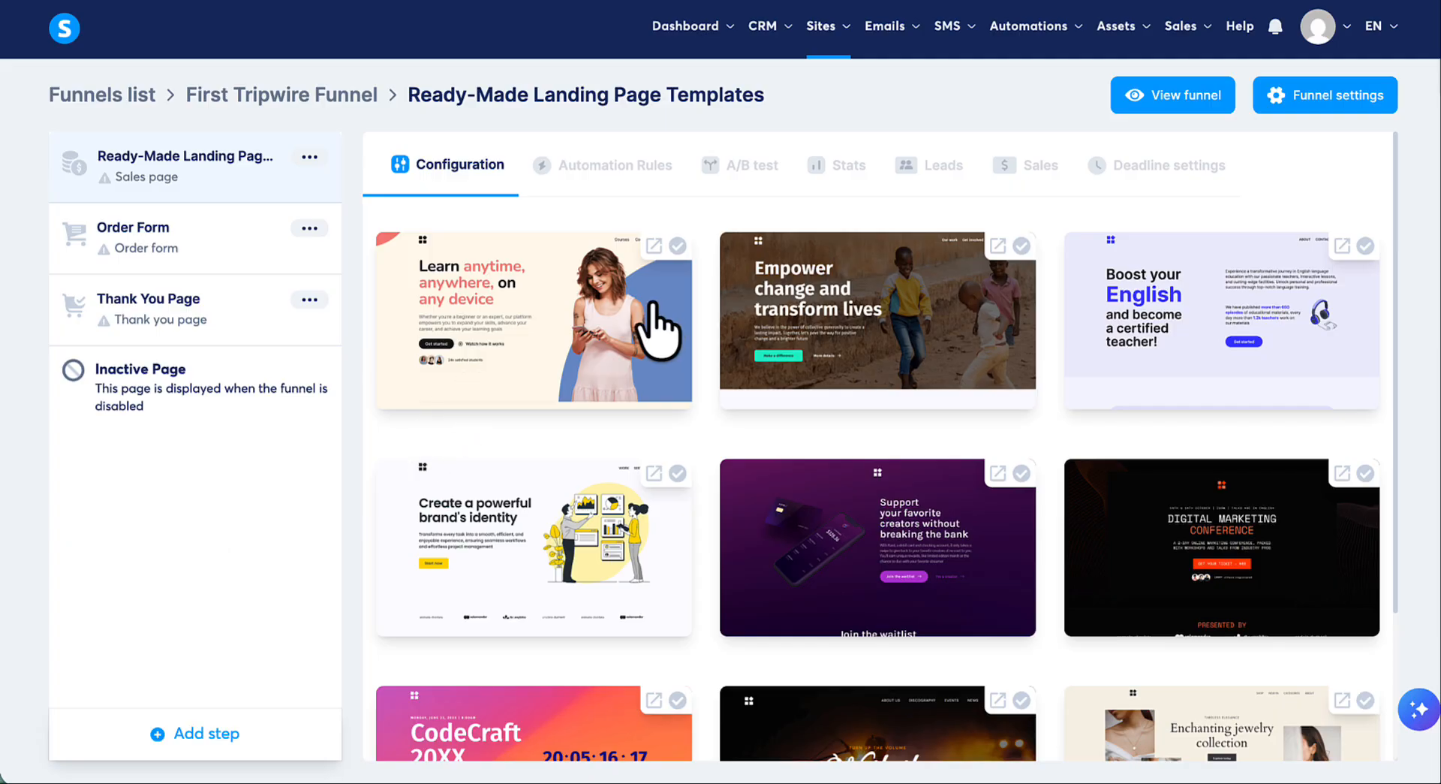
- Apply the "Create a powerful brand's identity" template to the sales page and open the page for editing
{"action": "scroll", "coordinate": [830, 425], "scroll_direction": "down", "scroll_amount": 2}
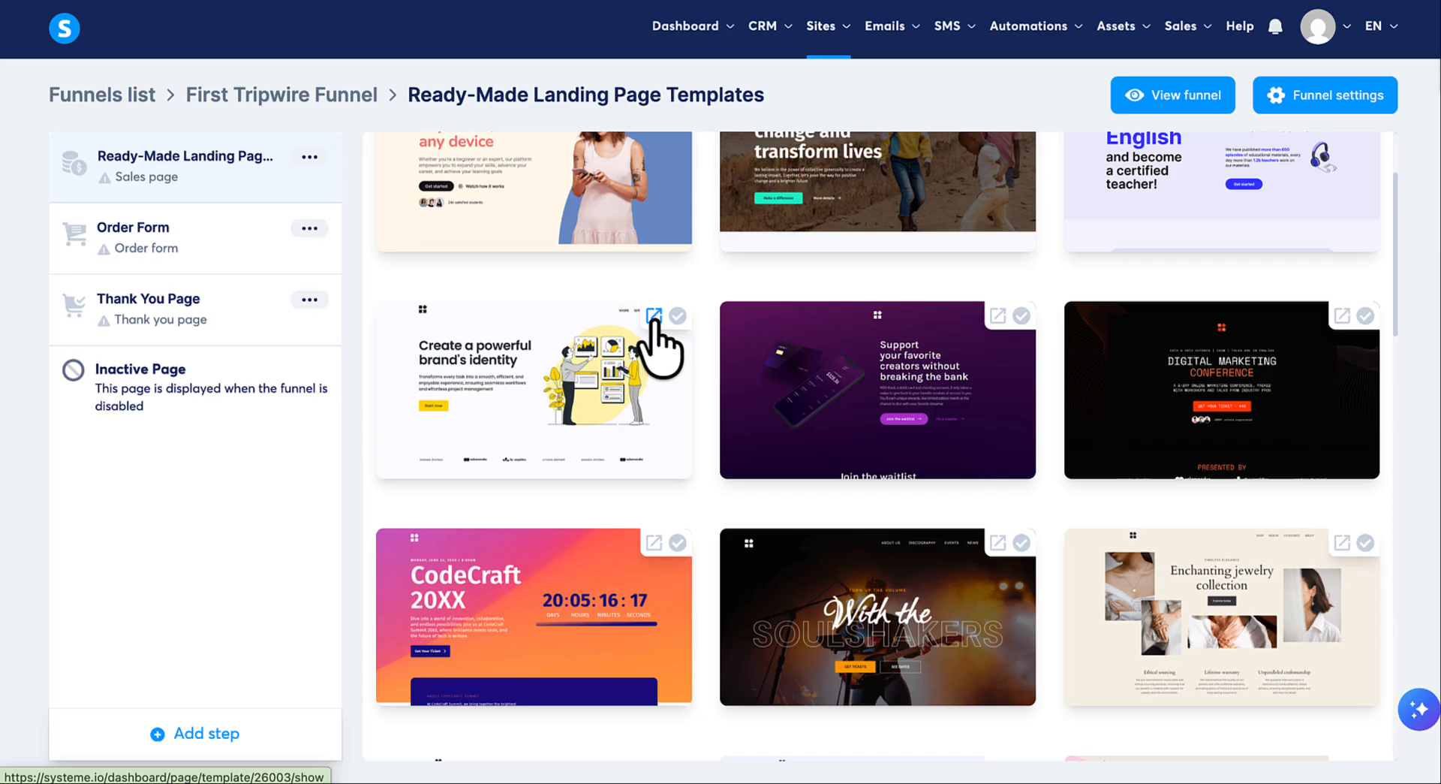
{"action": "left_click", "coordinate": [566, 395]}
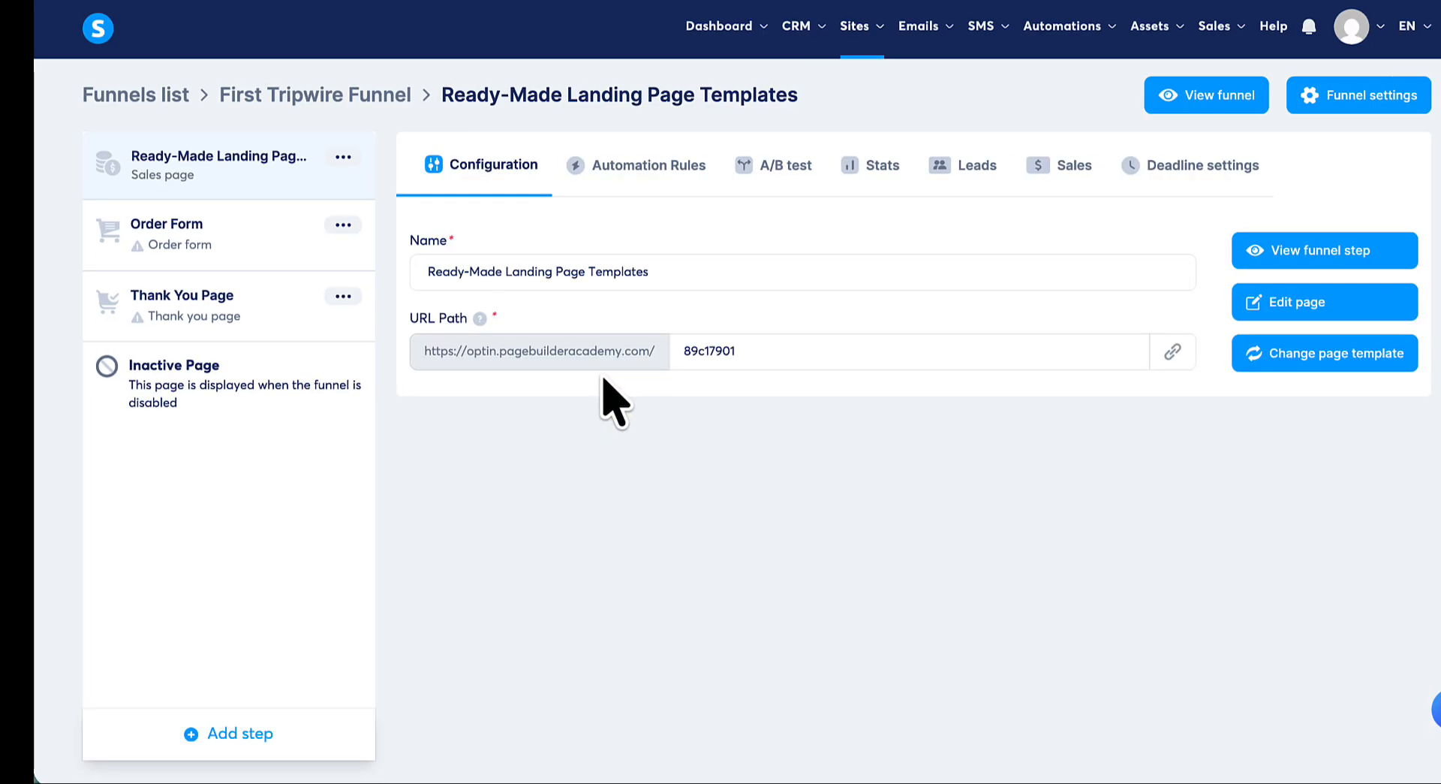
{"action": "left_click", "coordinate": [1310, 304]}
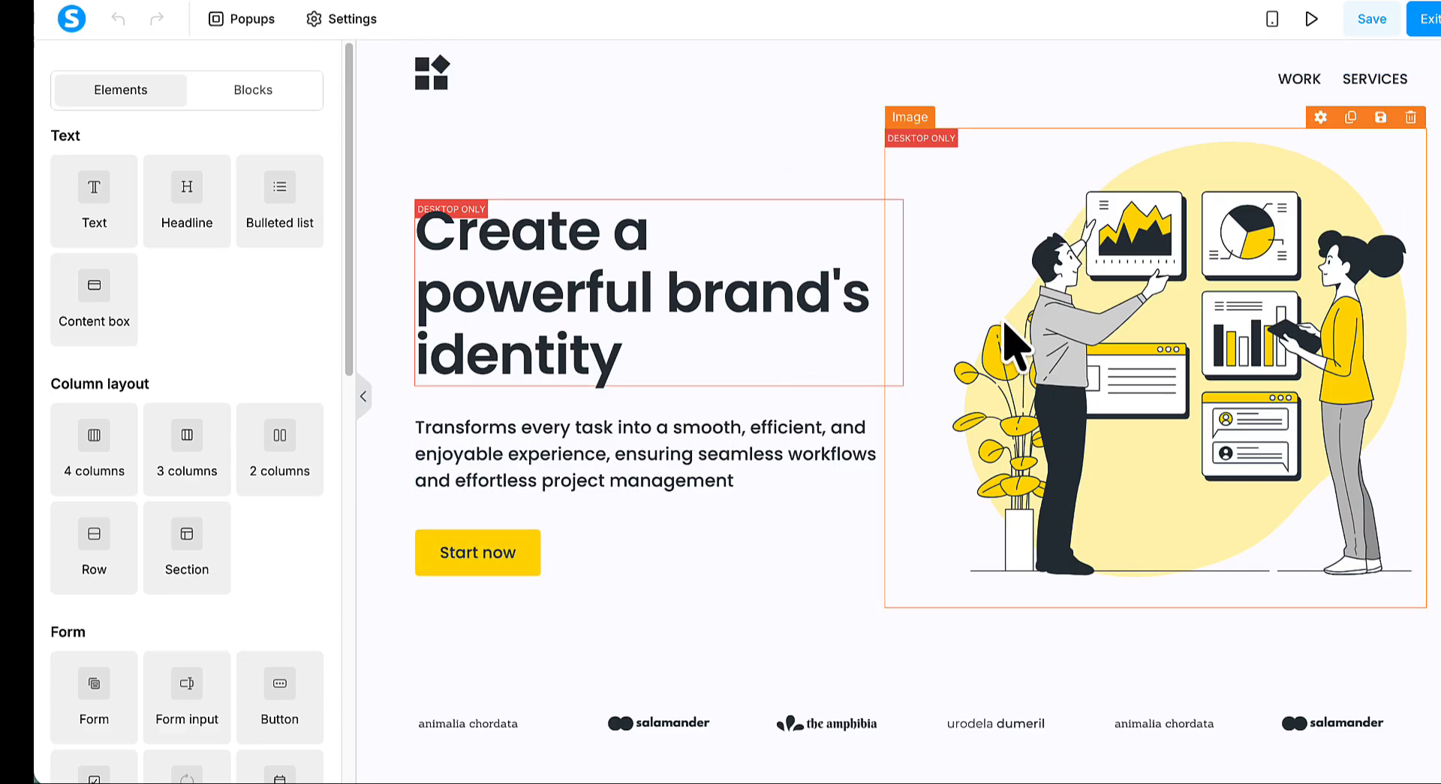
- Look through the sales page template's sections, from the hero area downward
{"action": "scroll", "coordinate": [1017, 344], "scroll_direction": "down", "scroll_amount": 15}
{"action": "scroll", "coordinate": [1016, 341], "scroll_direction": "down", "scroll_amount": 15}
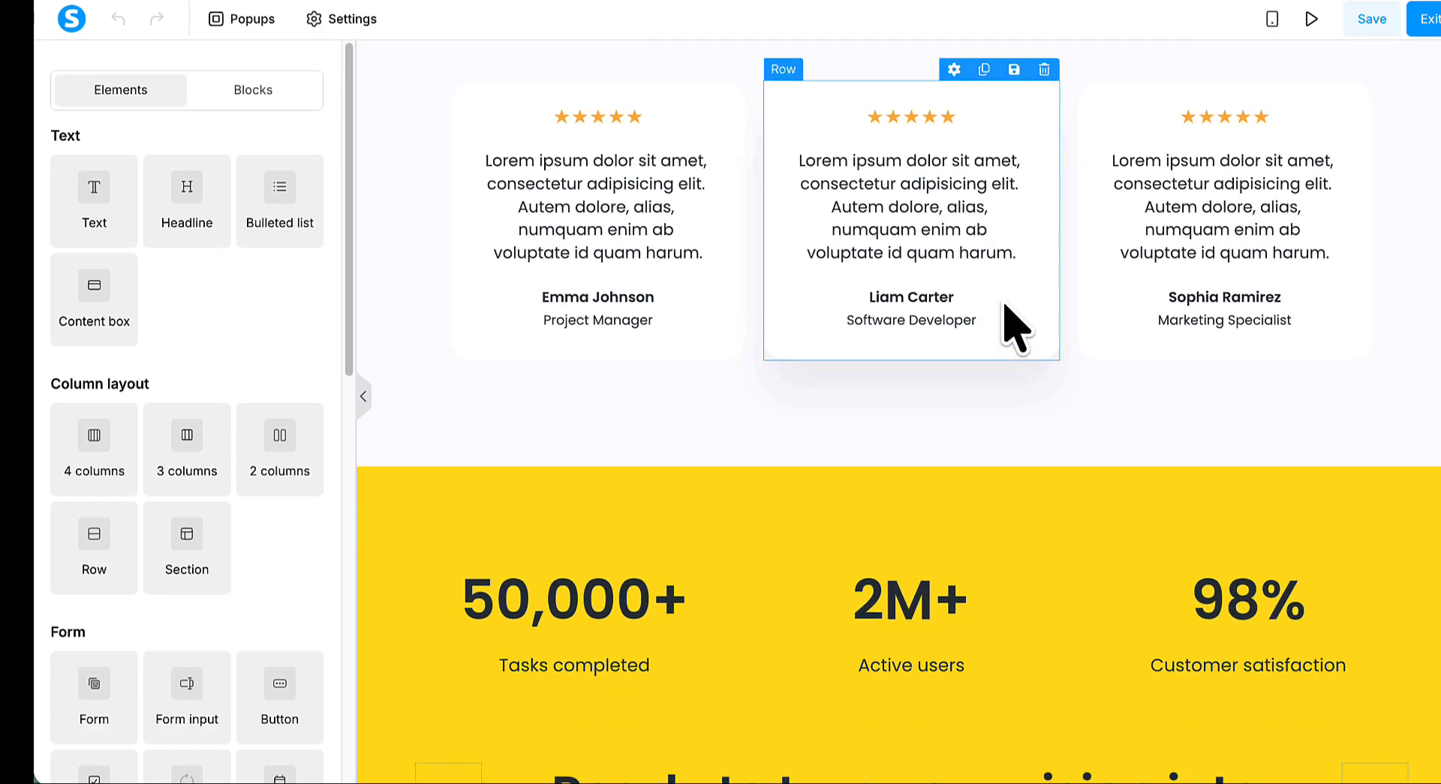
{"action": "scroll", "coordinate": [1007, 331], "scroll_direction": "up", "scroll_amount": 10}
{"action": "scroll", "coordinate": [1005, 319], "scroll_direction": "up", "scroll_amount": 20}
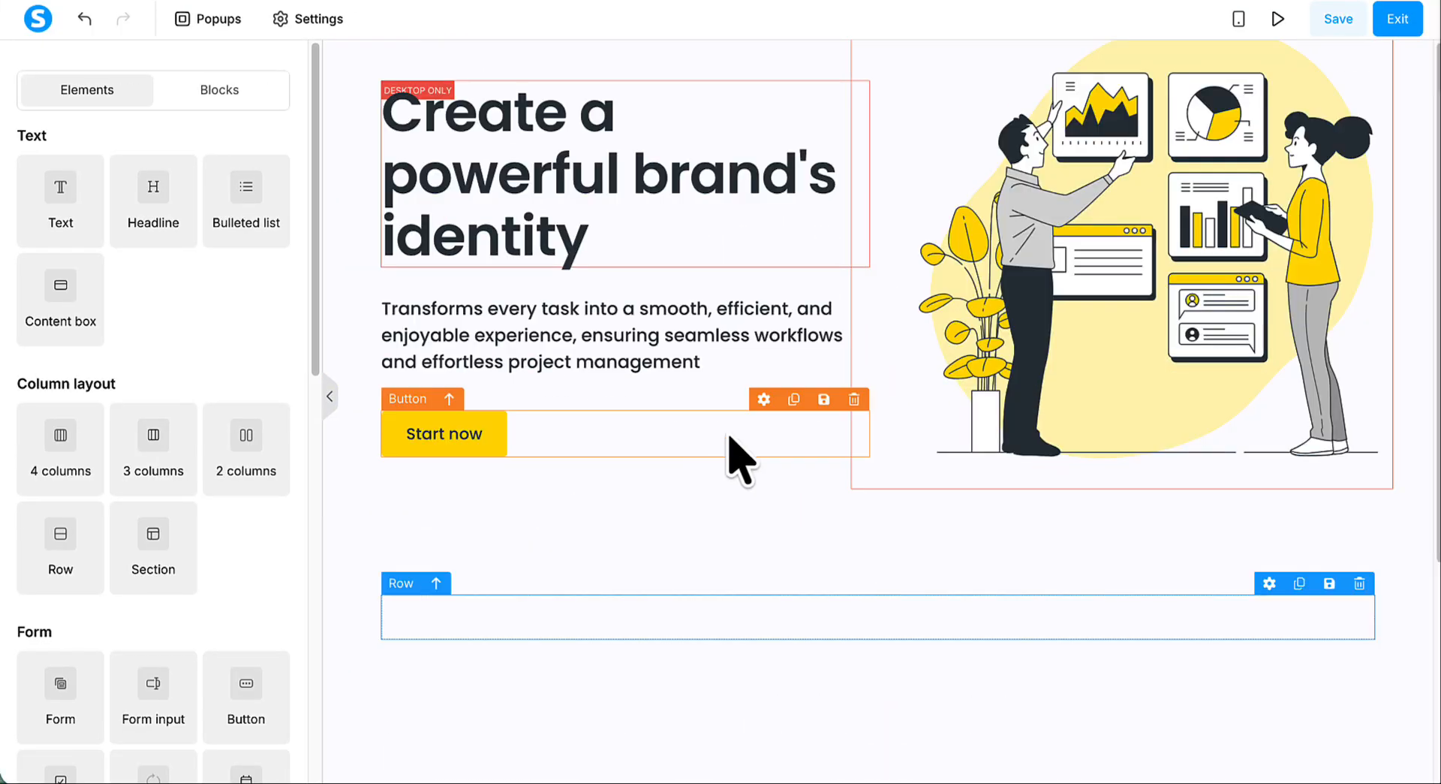
{"action": "scroll", "coordinate": [996, 541], "scroll_direction": "down", "scroll_amount": 4}
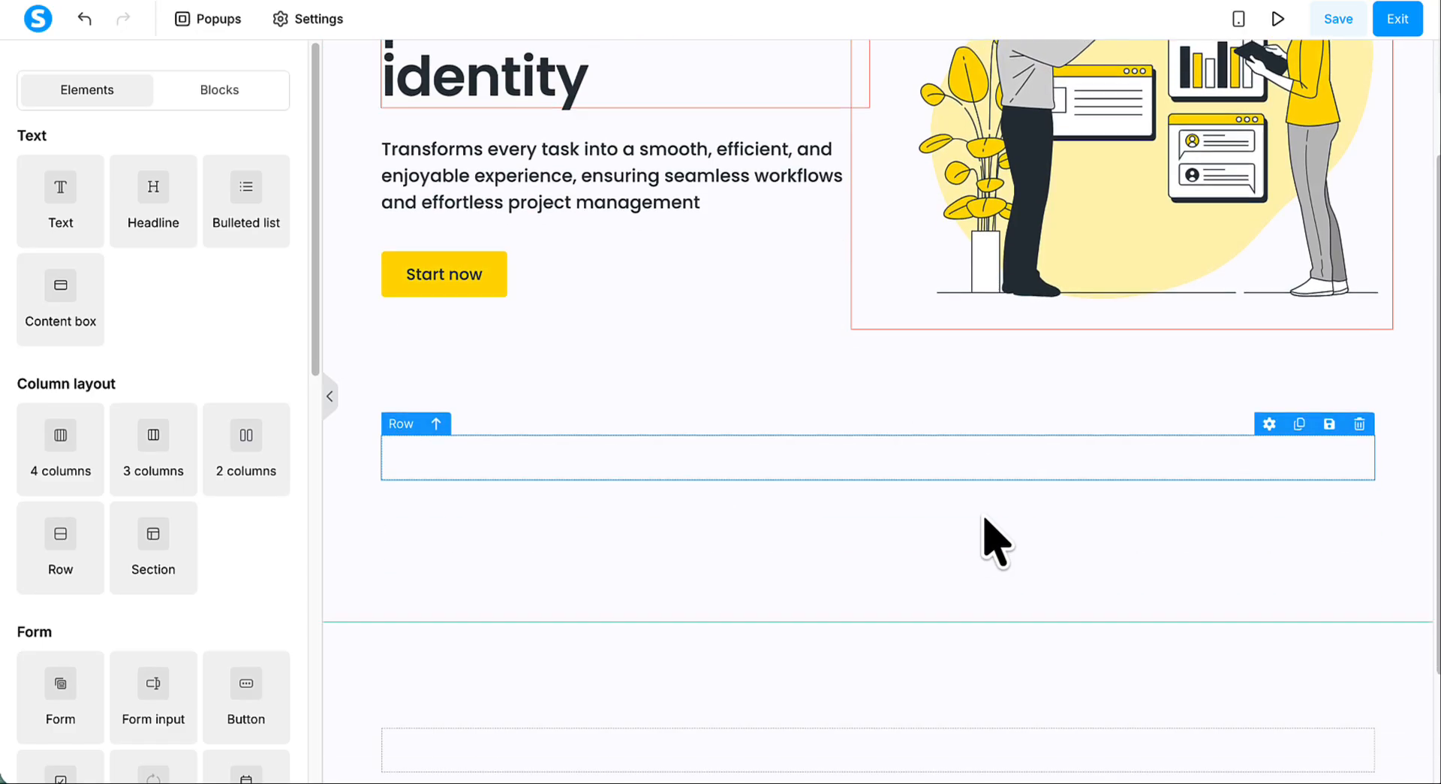
{"action": "scroll", "coordinate": [984, 537], "scroll_direction": "up", "scroll_amount": 4}
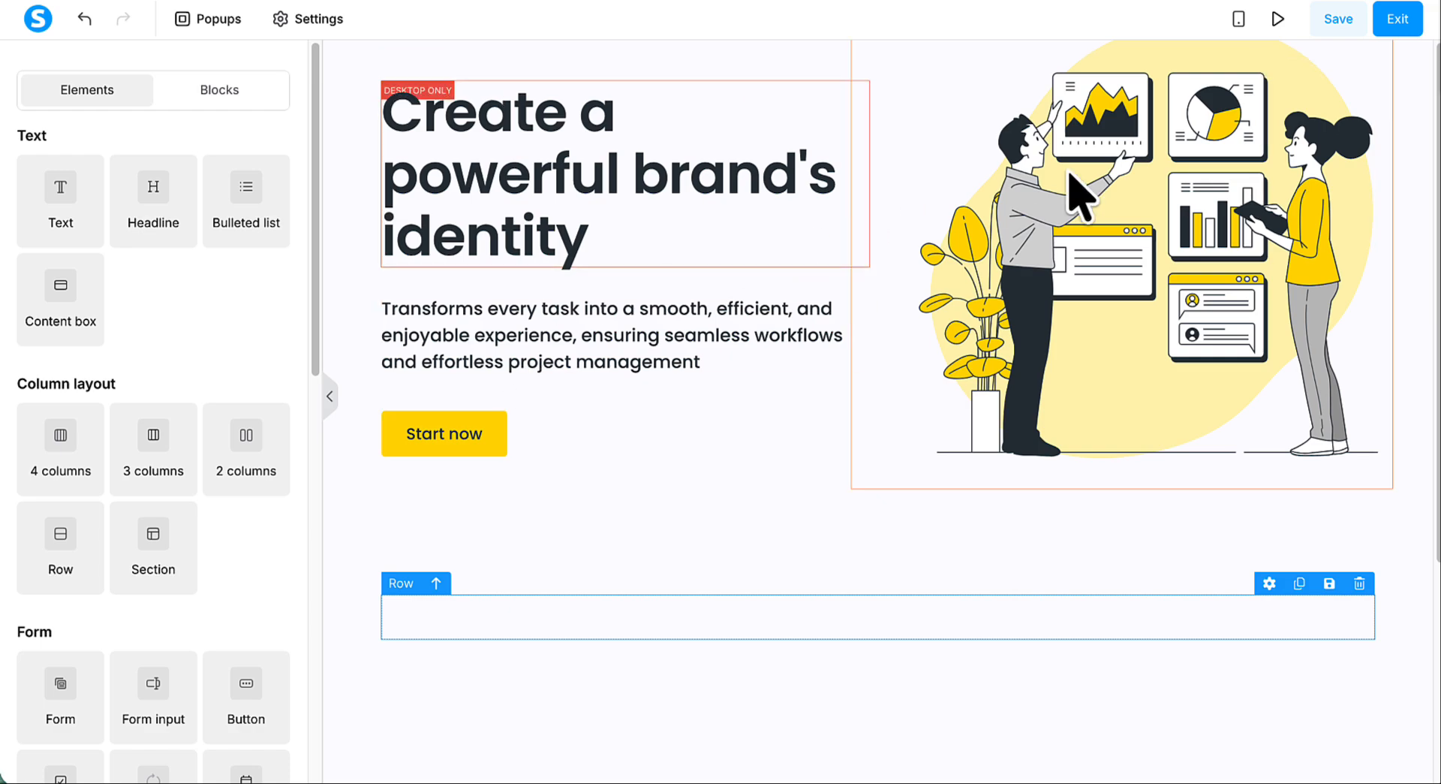
{"action": "scroll", "coordinate": [984, 256], "scroll_direction": "down", "scroll_amount": 2}
{"action": "scroll", "coordinate": [984, 256], "scroll_direction": "up", "scroll_amount": 2}
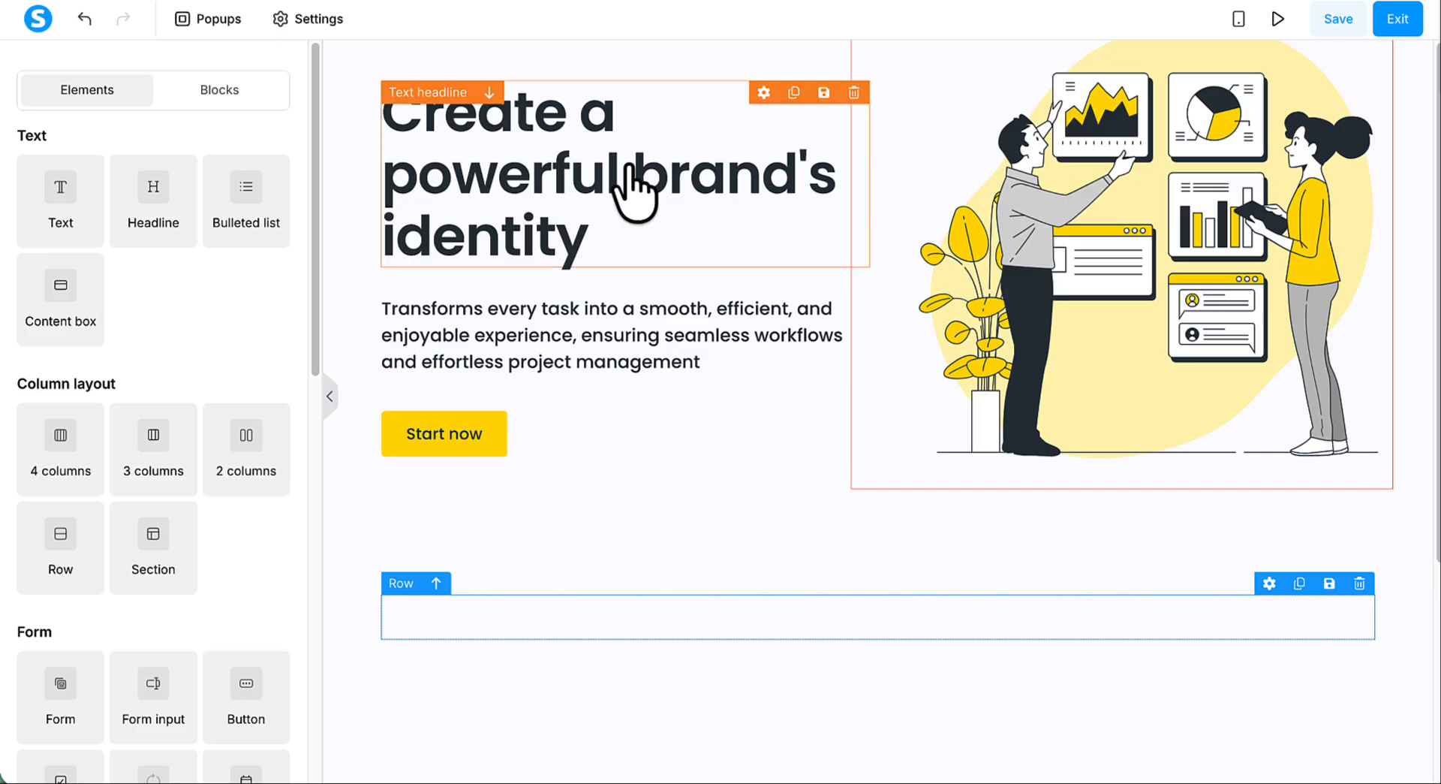
- Replace the hero headline with "Skip the Blank Page. Get 3 Ready-Made Landing Page Templates"
{"action": "left_click", "coordinate": [557, 180]}
{"action": "double_click", "coordinate": [559, 187]}
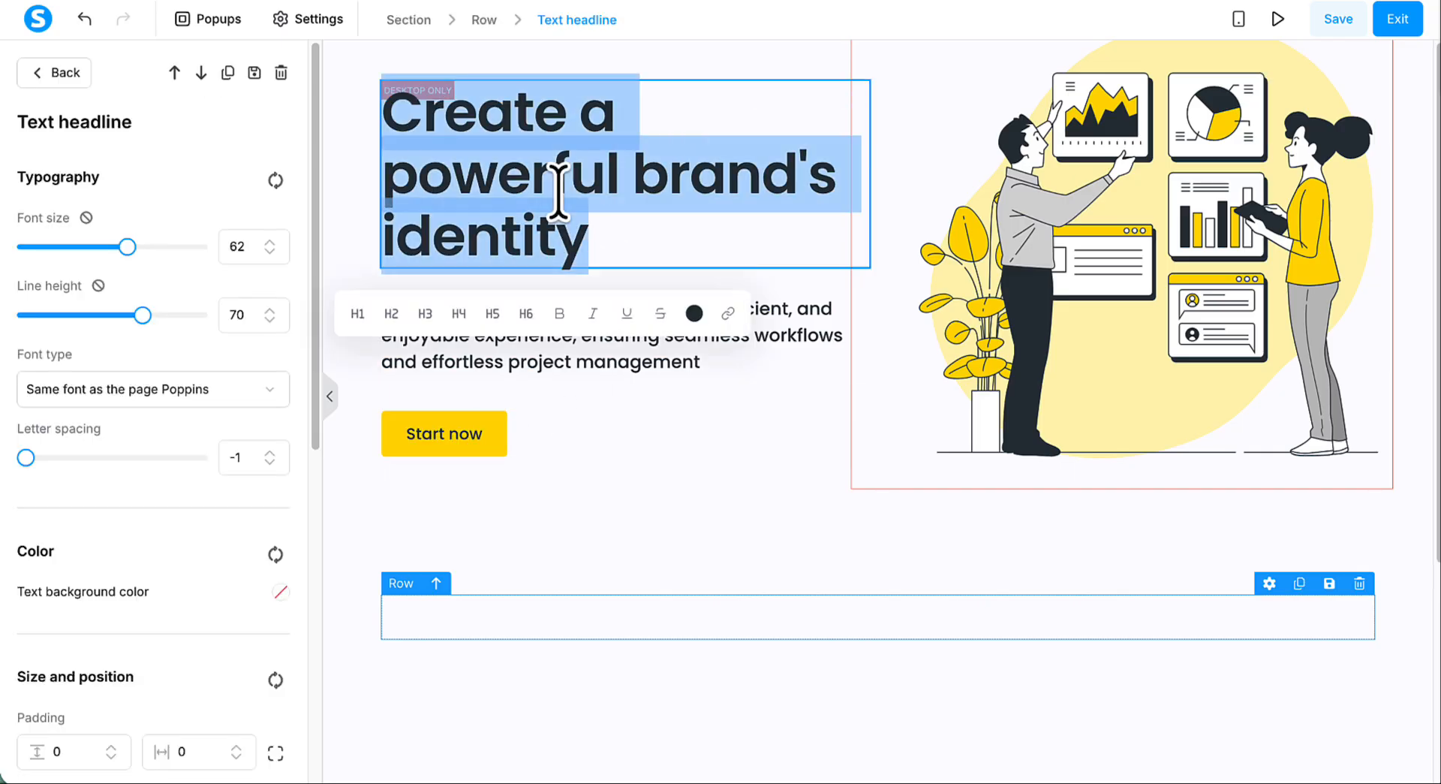
{"action": "type", "text": "Skip the Blank Page. Get 3 Ready-Made Landing Page Templates"}
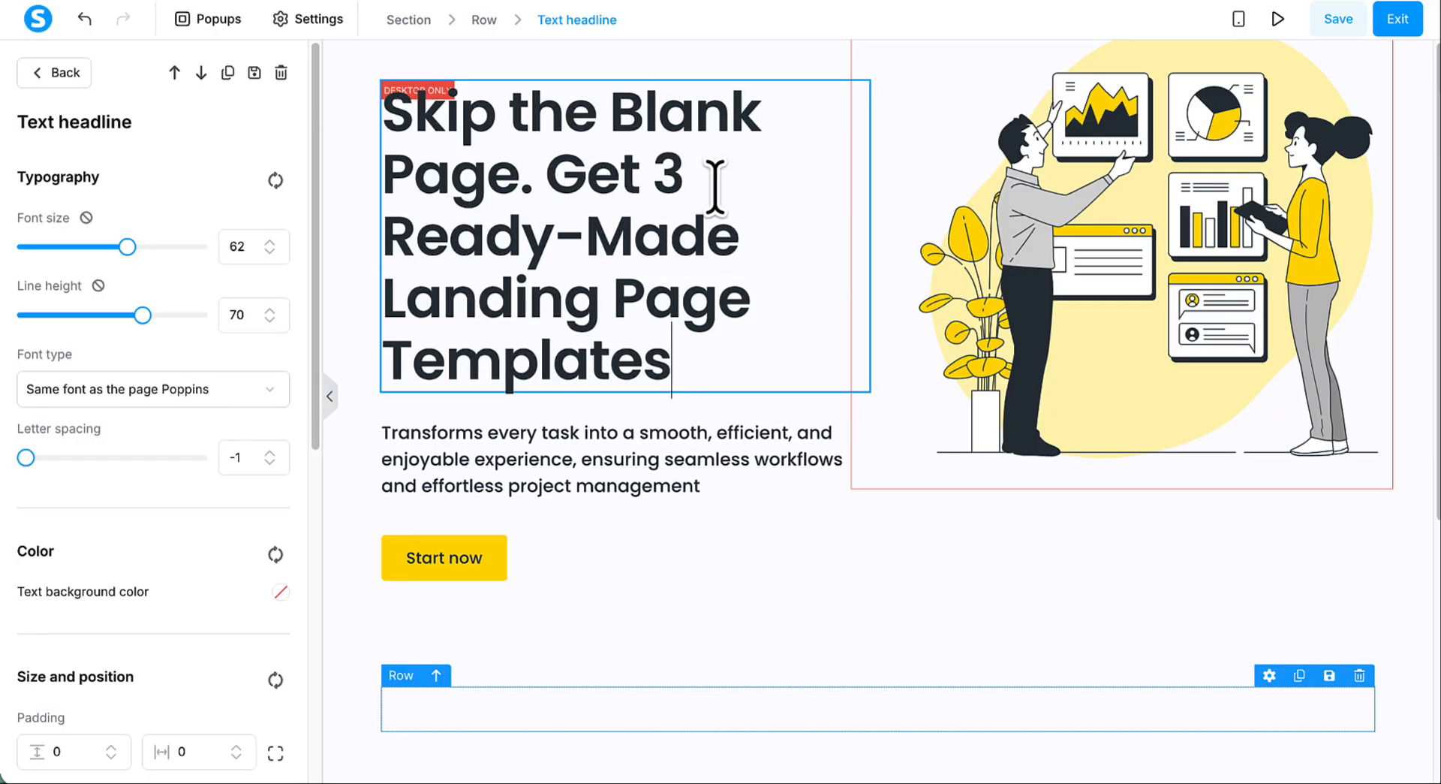
{"action": "left_click", "coordinate": [920, 159]}
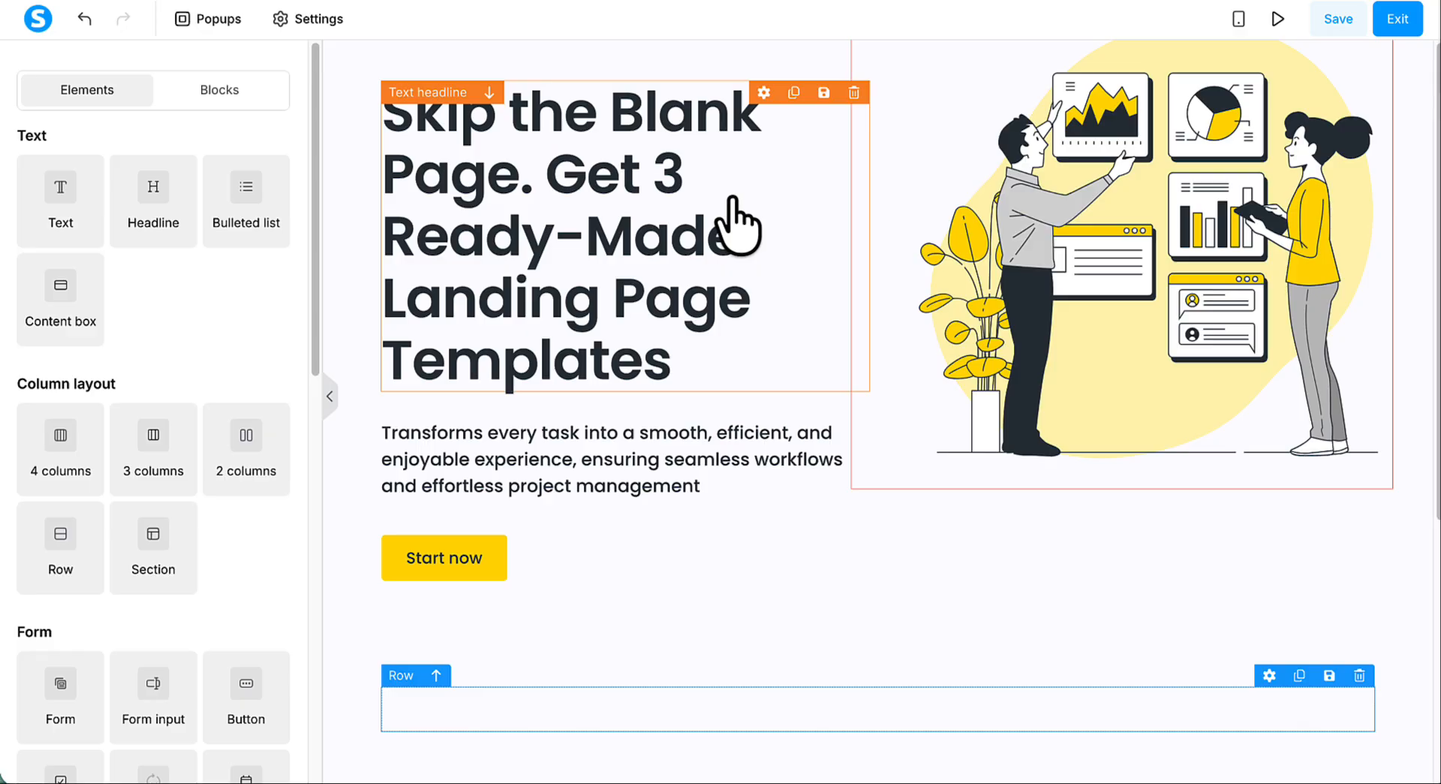
- Replace the text under the headline with "Import them straight into Systeme.io and swap in your own words. No design work, no starting from nothing."
{"action": "triple_click", "coordinate": [479, 462]}
{"action": "type", "text": "Import these straight into Systeme.io and swap in your own words. No design work, no starting from nothing."}
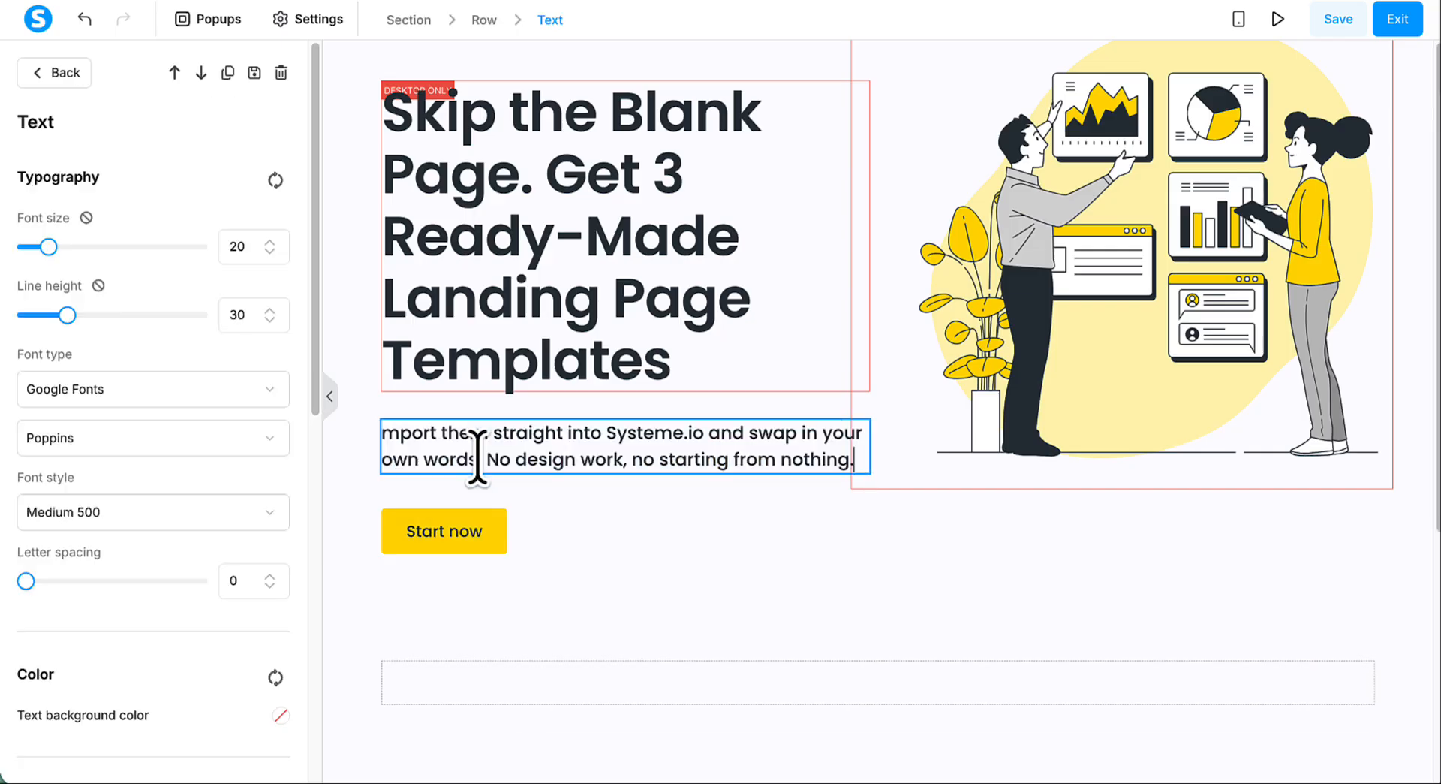
{"action": "left_click", "coordinate": [383, 433]}
{"action": "type", "text": "I"}
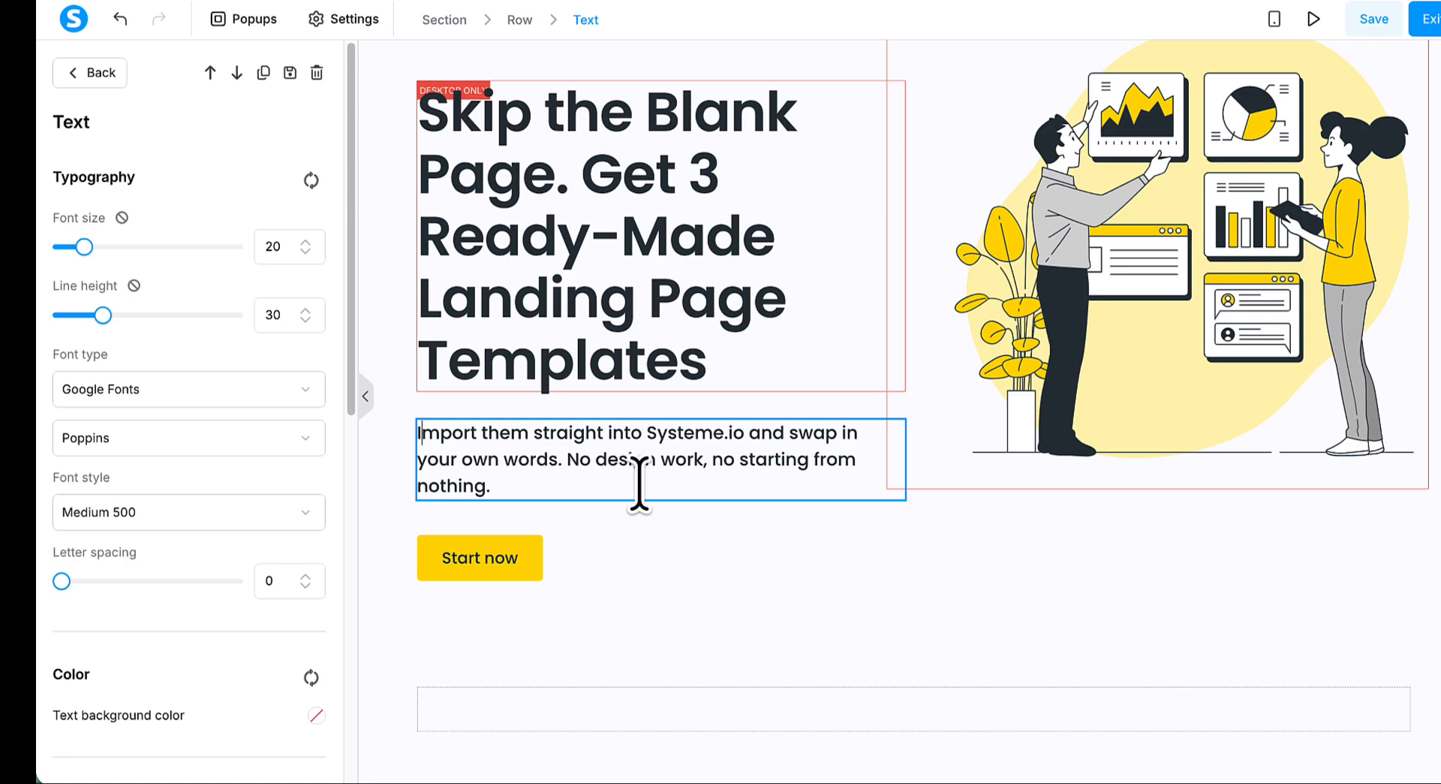
{"action": "left_click", "coordinate": [456, 518]}
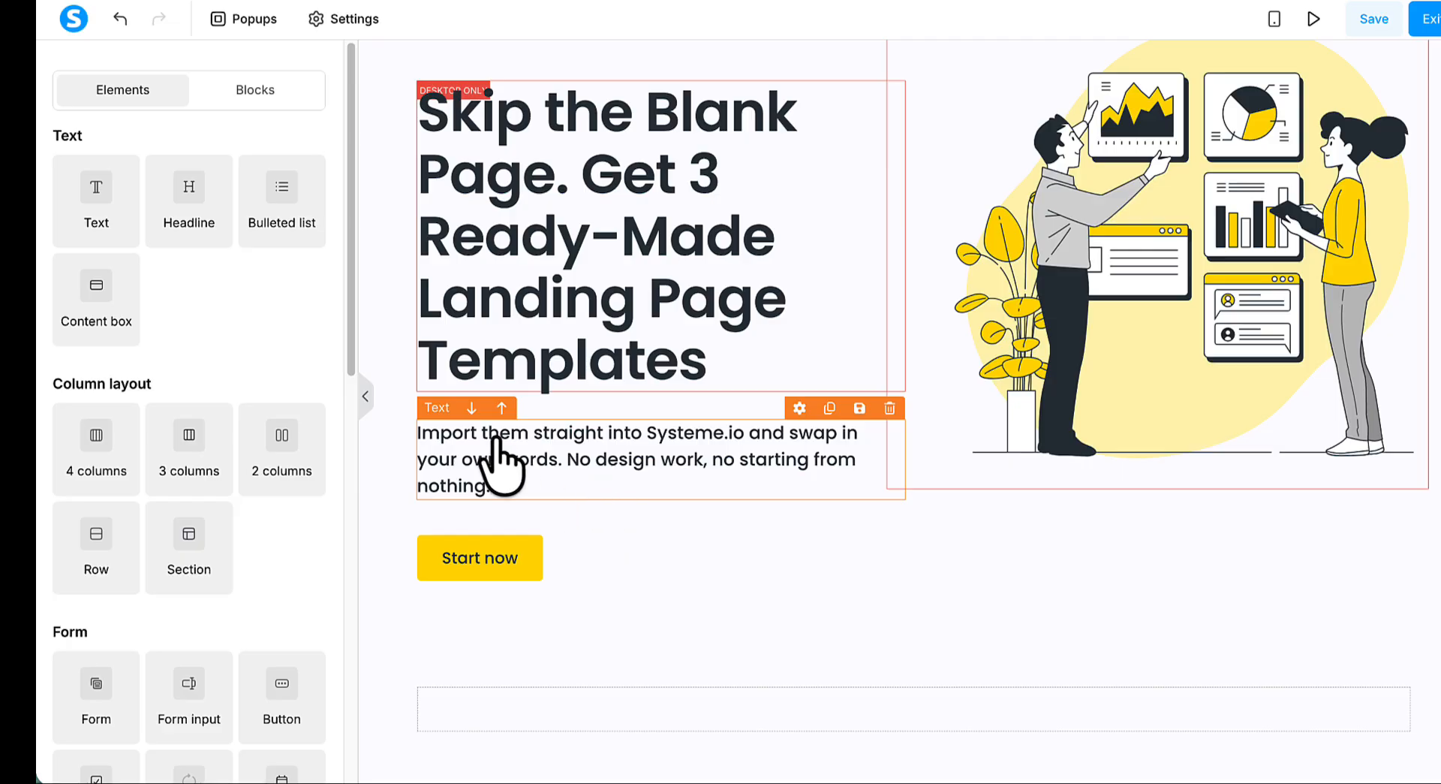
- Browse the page elements available for the sales page, including the form, payment, media and social ones
{"action": "scroll", "coordinate": [298, 441], "scroll_direction": "down", "scroll_amount": 1}
{"action": "scroll", "coordinate": [298, 441], "scroll_direction": "down", "scroll_amount": 4}
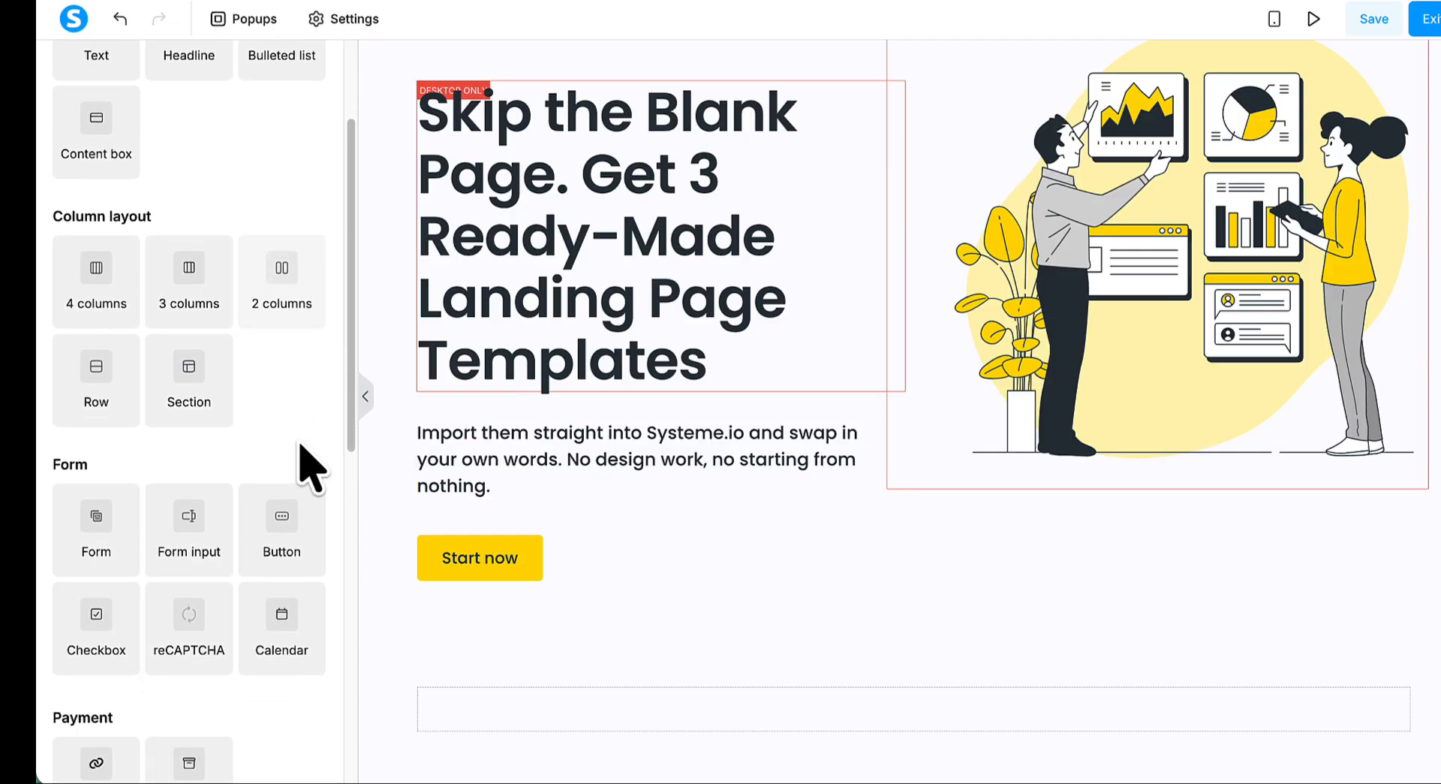
{"action": "scroll", "coordinate": [308, 465], "scroll_direction": "down", "scroll_amount": 10}
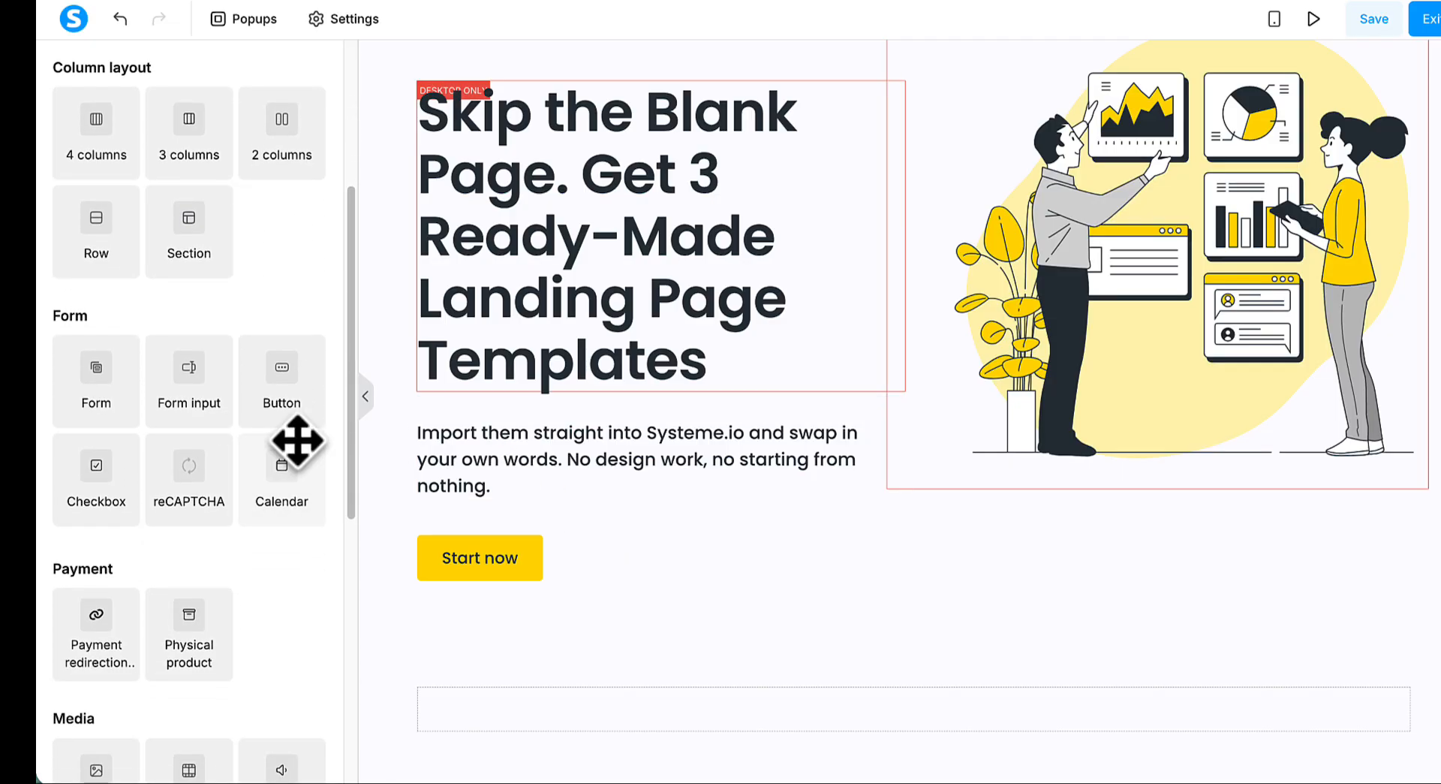
{"action": "scroll", "coordinate": [308, 465], "scroll_direction": "down", "scroll_amount": 7}
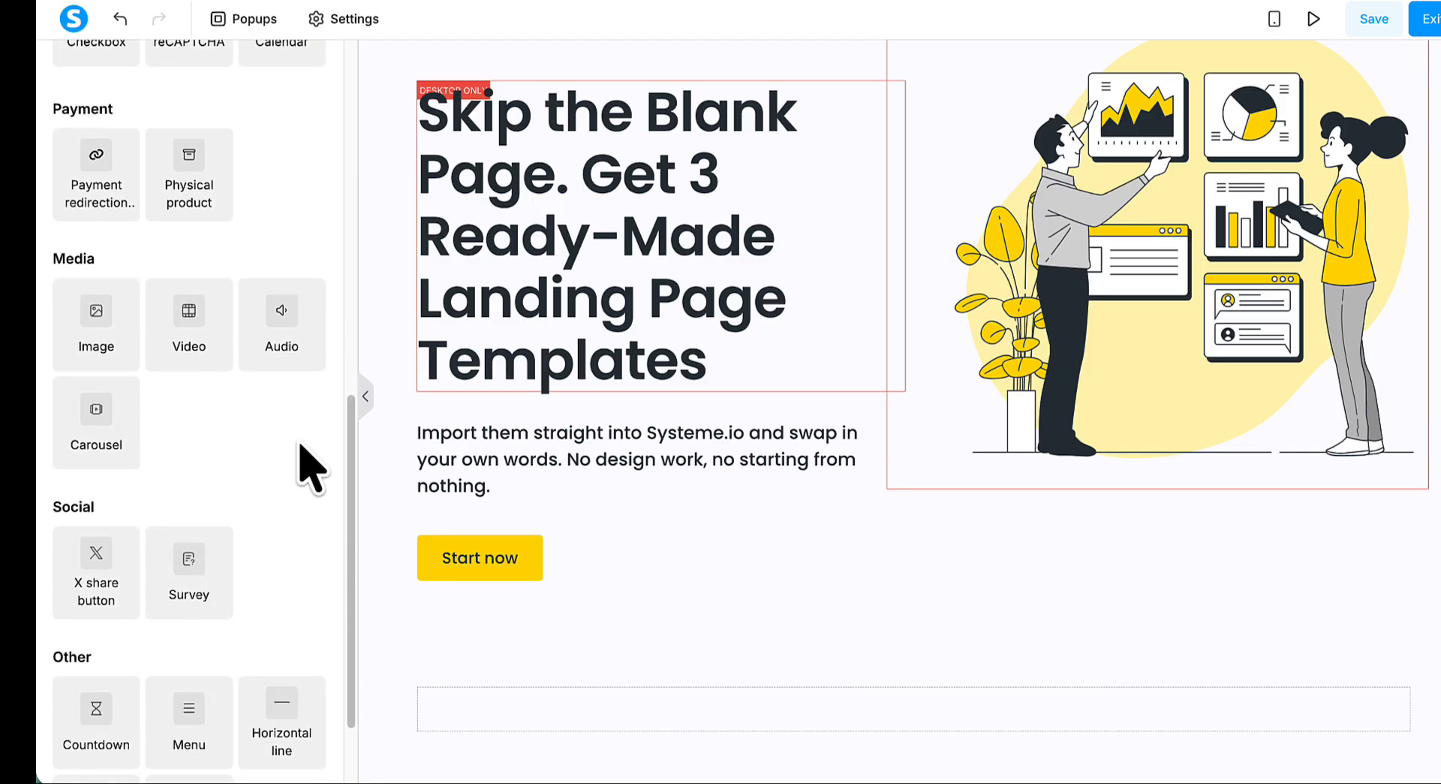
{"action": "scroll", "coordinate": [308, 465], "scroll_direction": "down", "scroll_amount": 4}
{"action": "scroll", "coordinate": [308, 465], "scroll_direction": "up", "scroll_amount": 18}
{"action": "scroll", "coordinate": [308, 465], "scroll_direction": "up", "scroll_amount": 7}
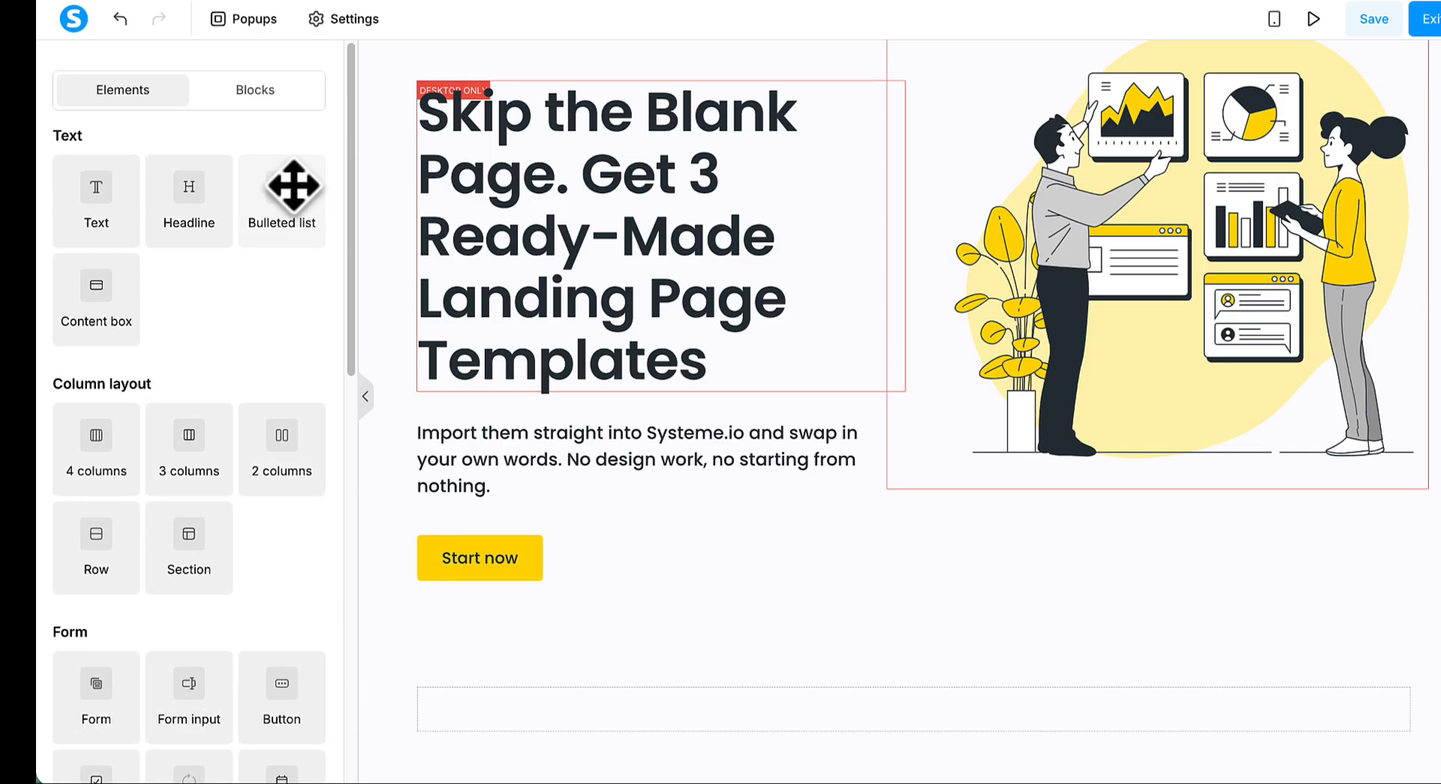
- Add a bulleted list between the hero paragraph and the "Start now" button, and copy the button's background colour code
{"action": "left_click_drag", "start_coordinate": [293, 185], "coordinate": [509, 494]}
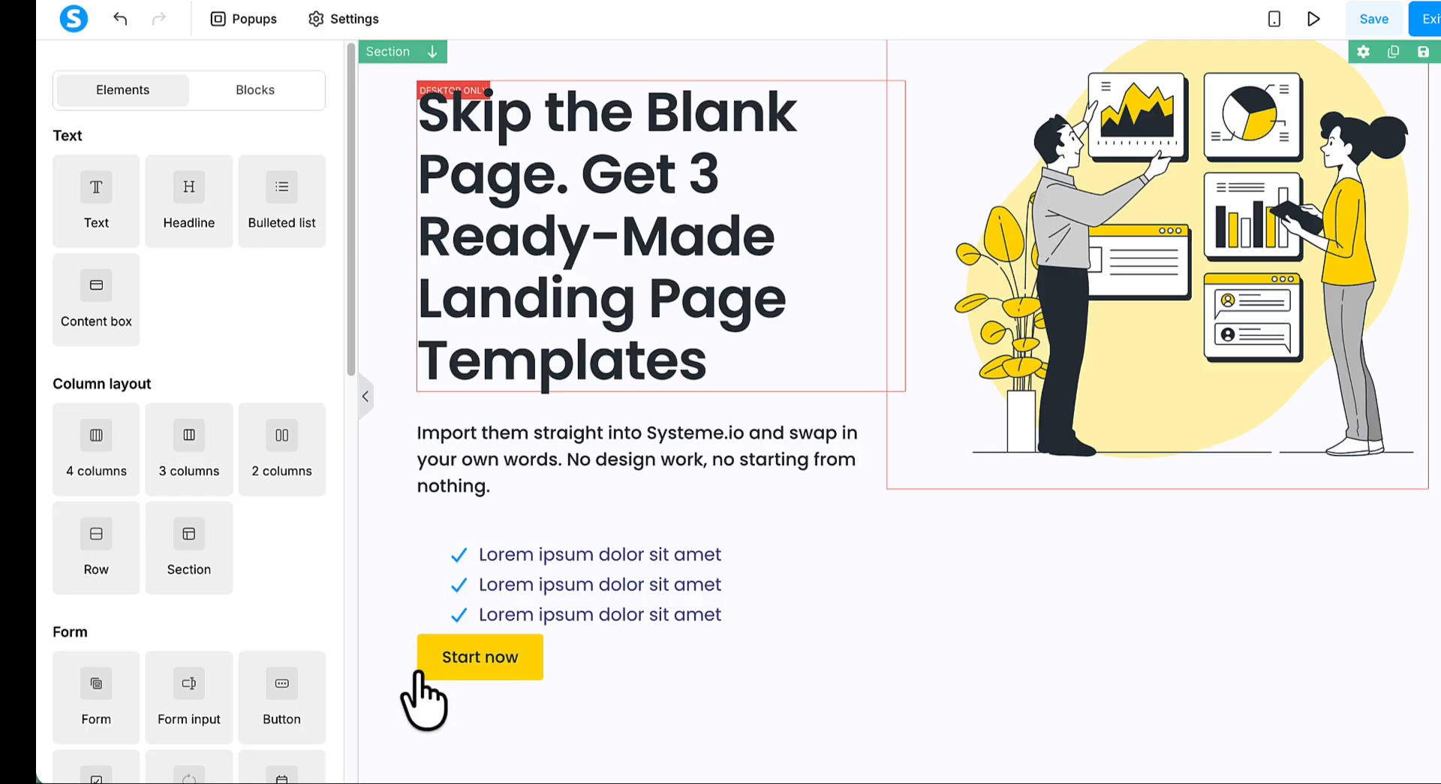
{"action": "left_click", "coordinate": [431, 694]}
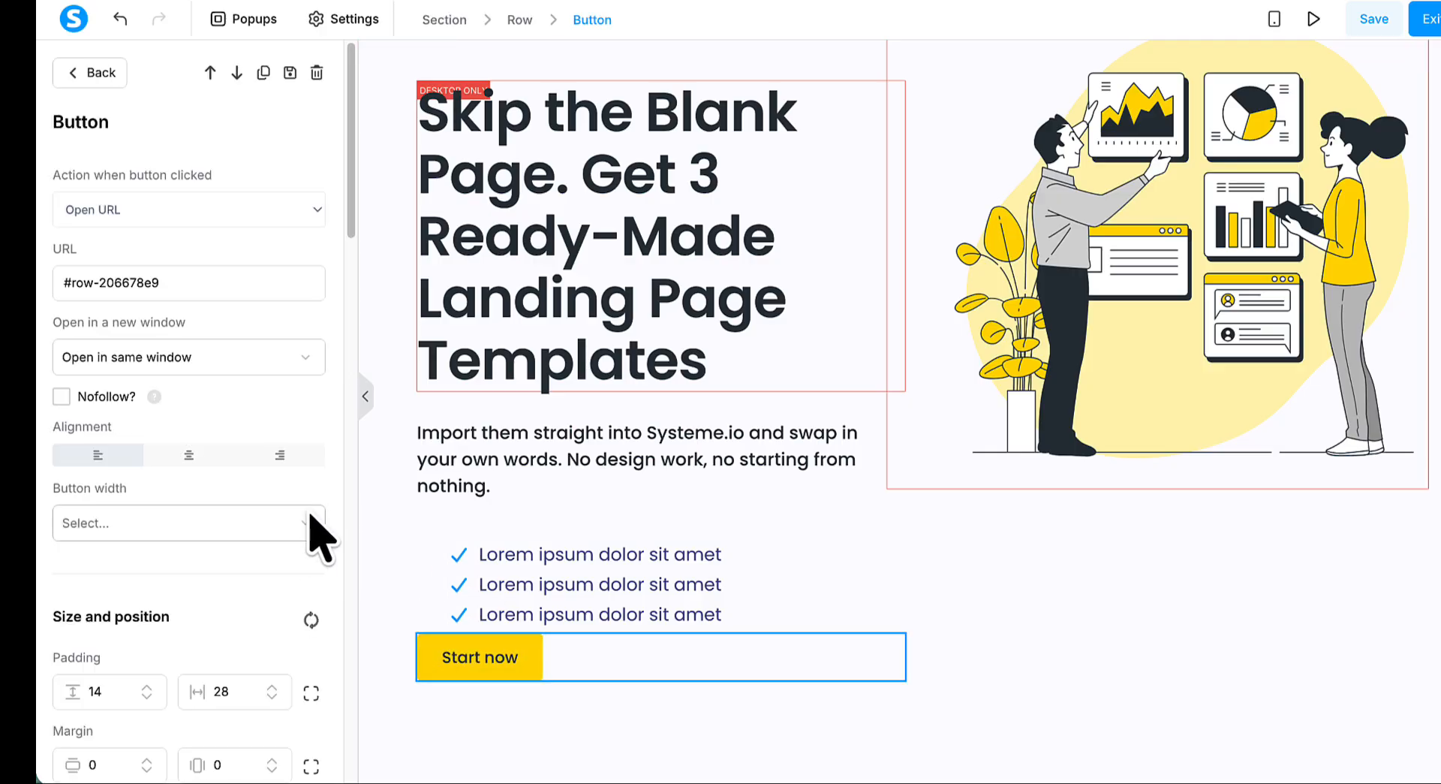
{"action": "scroll", "coordinate": [315, 529], "scroll_direction": "down", "scroll_amount": 4}
{"action": "scroll", "coordinate": [315, 537], "scroll_direction": "down", "scroll_amount": 10}
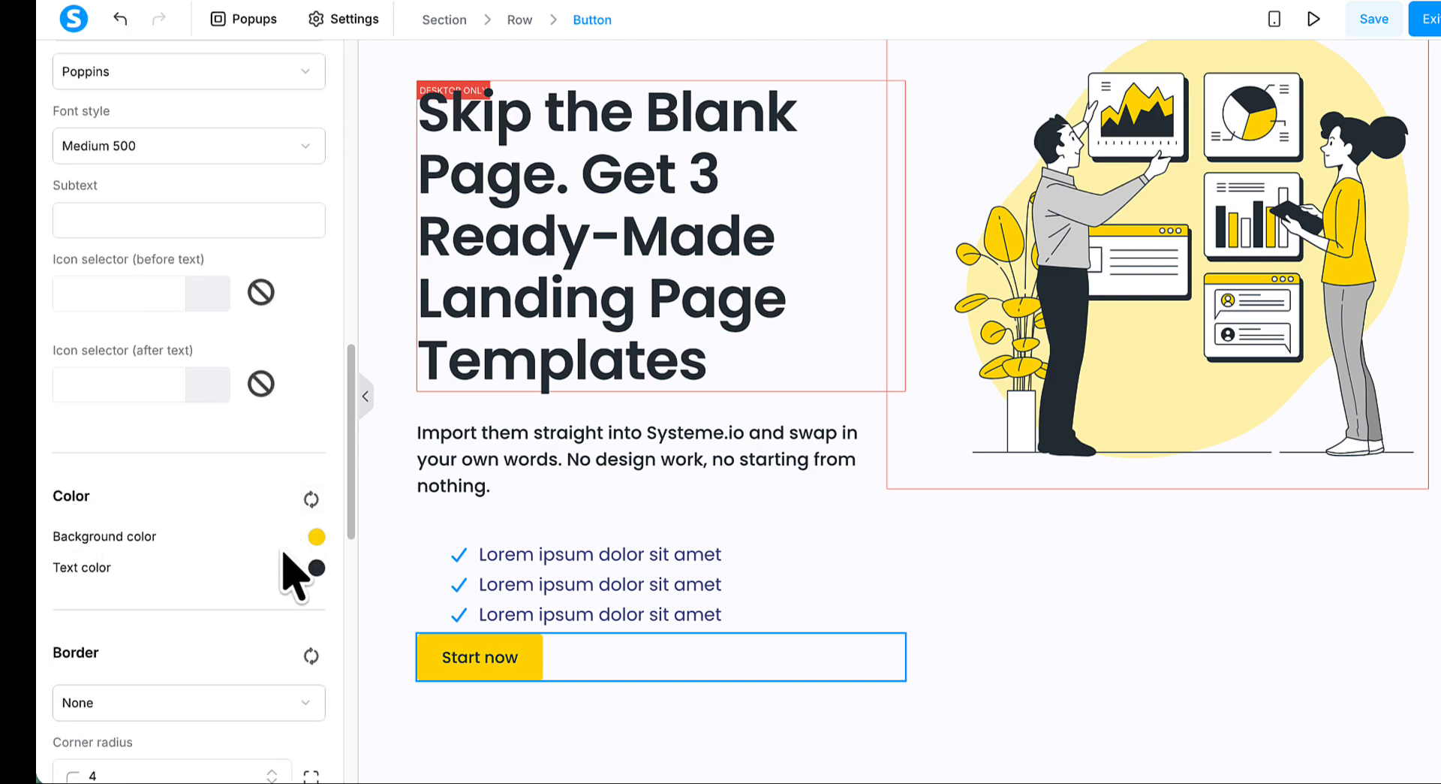
{"action": "left_click", "coordinate": [316, 536]}
{"action": "double_click", "coordinate": [435, 632]}
{"action": "key", "text": "ctrl+c"}
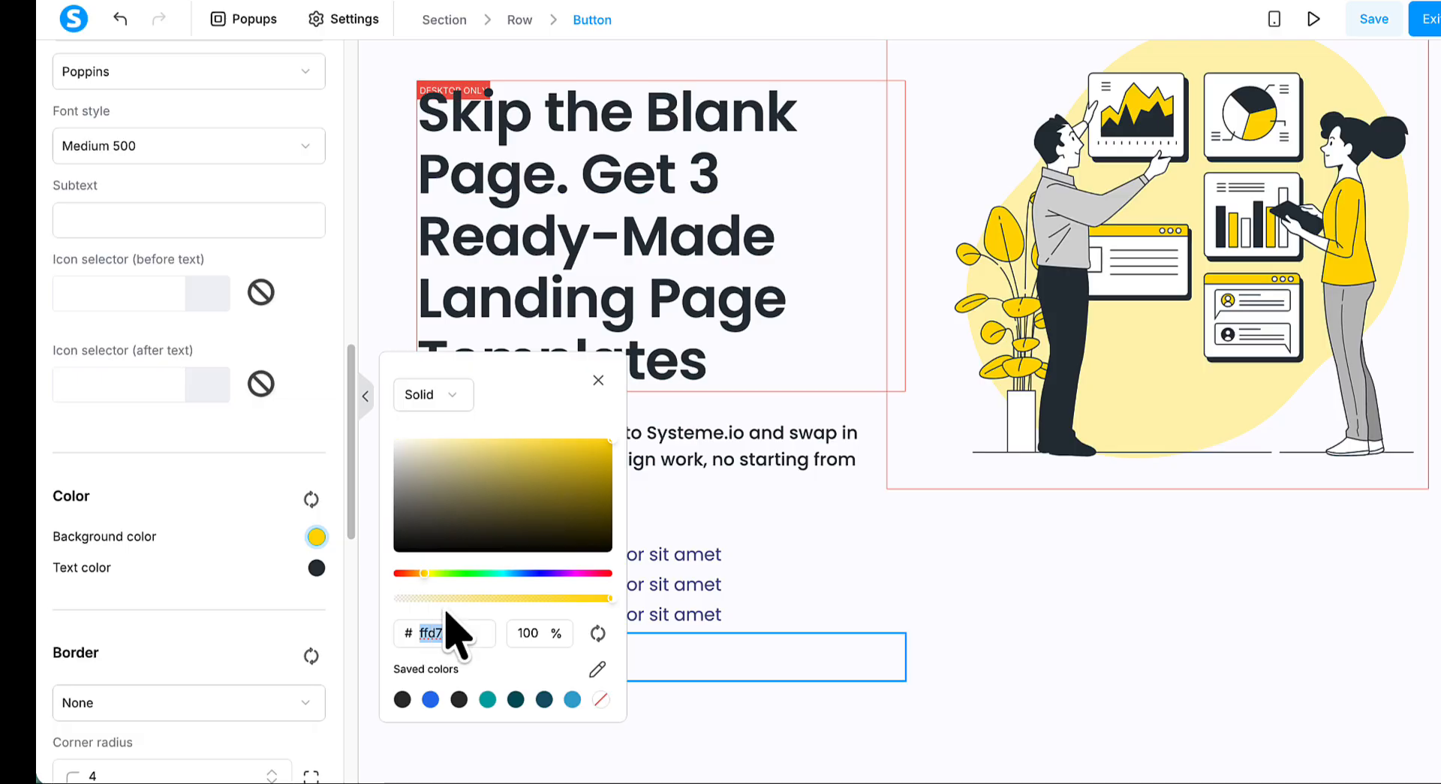
{"action": "left_click", "coordinate": [598, 380]}
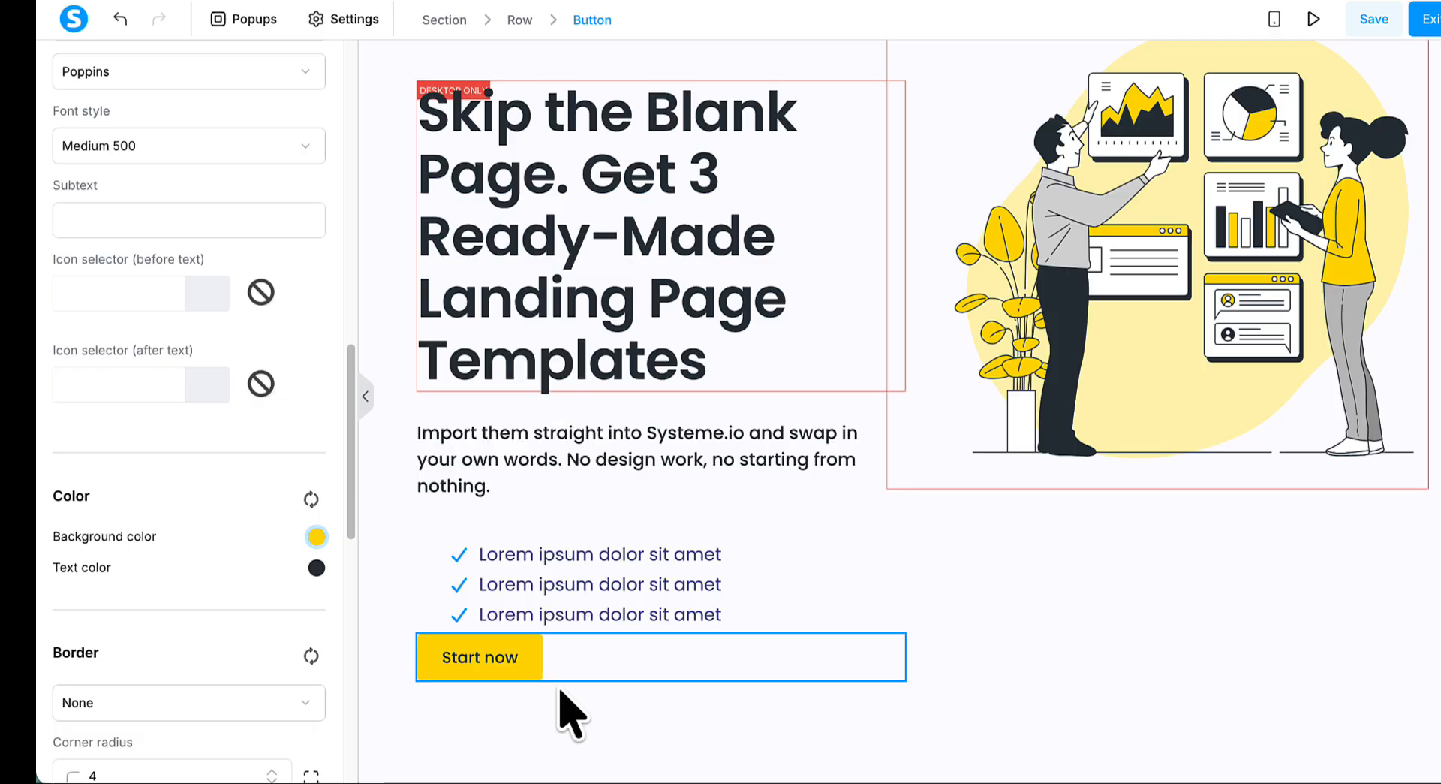
- Set the icon colour of the bulleted list to the copied yellow, ffd700
{"action": "left_click", "coordinate": [460, 565]}
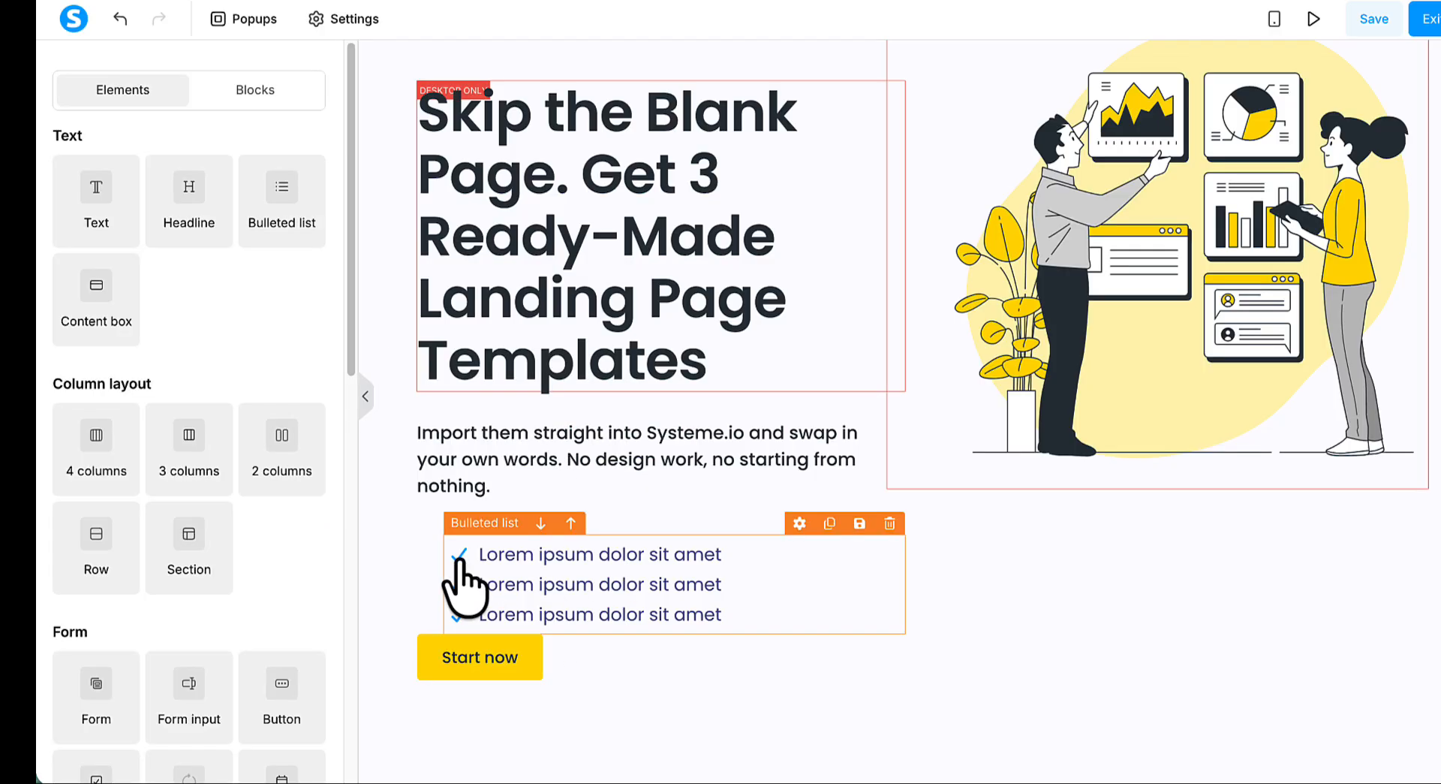
{"action": "left_click", "coordinate": [460, 581]}
{"action": "scroll", "coordinate": [311, 642], "scroll_direction": "down", "scroll_amount": 2}
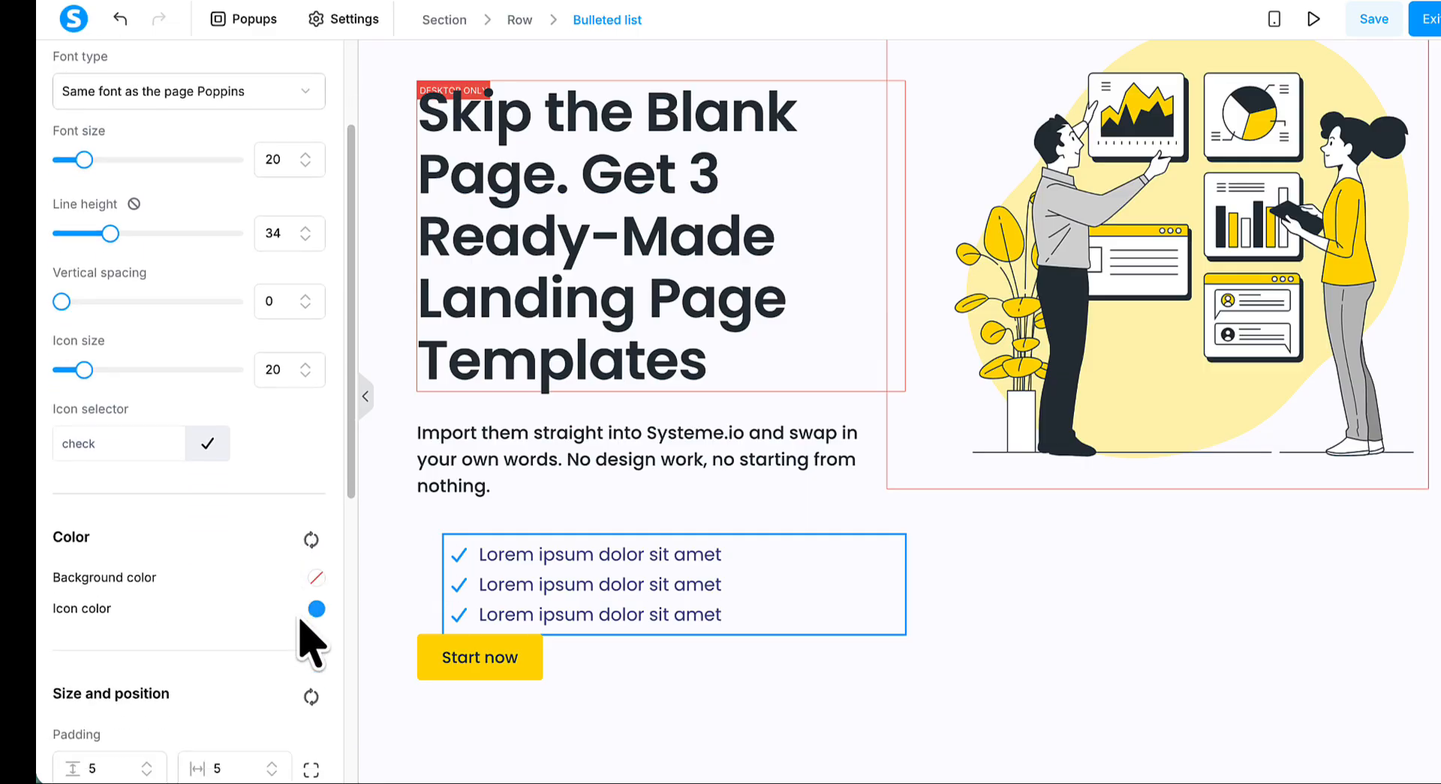
{"action": "left_click", "coordinate": [317, 593]}
{"action": "double_click", "coordinate": [443, 673]}
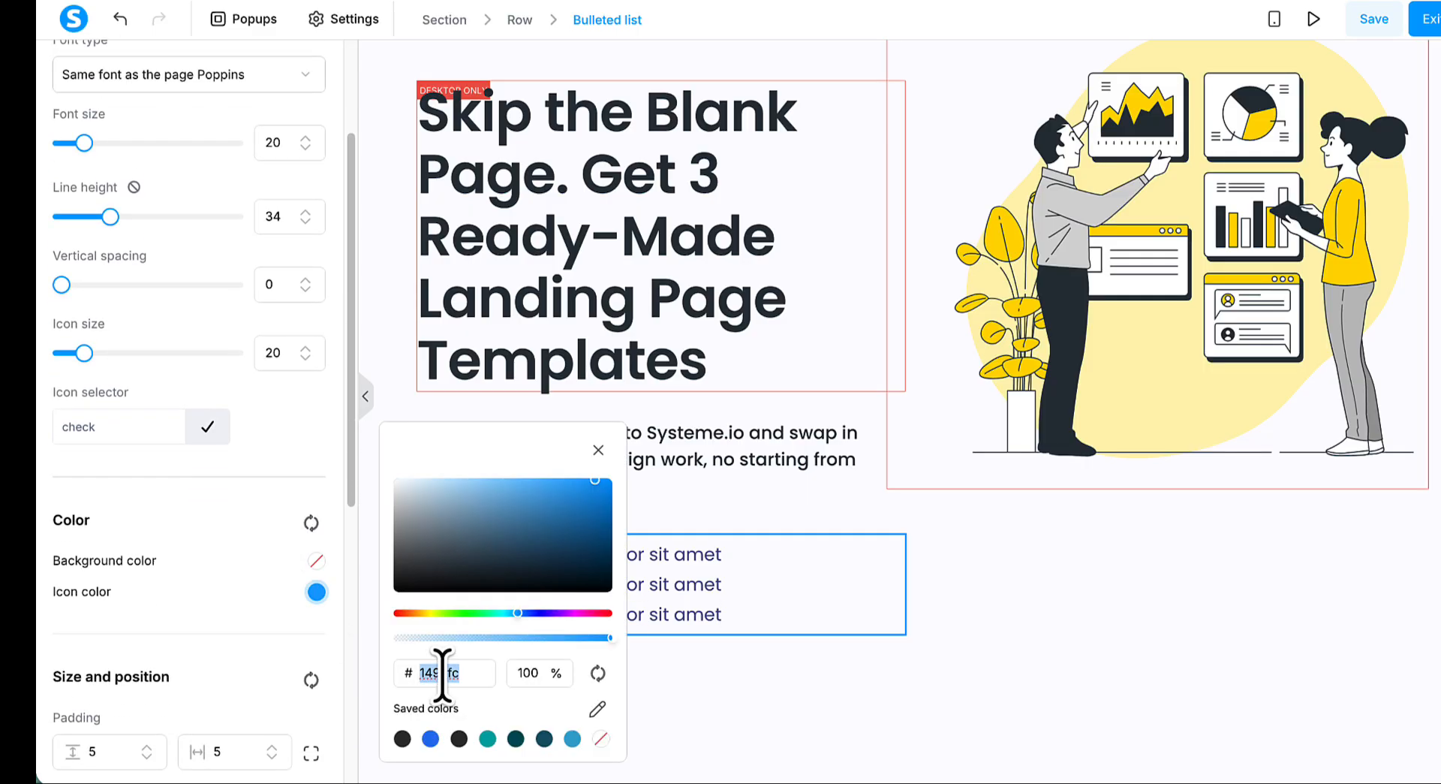
{"action": "key", "text": "ctrl+v"}
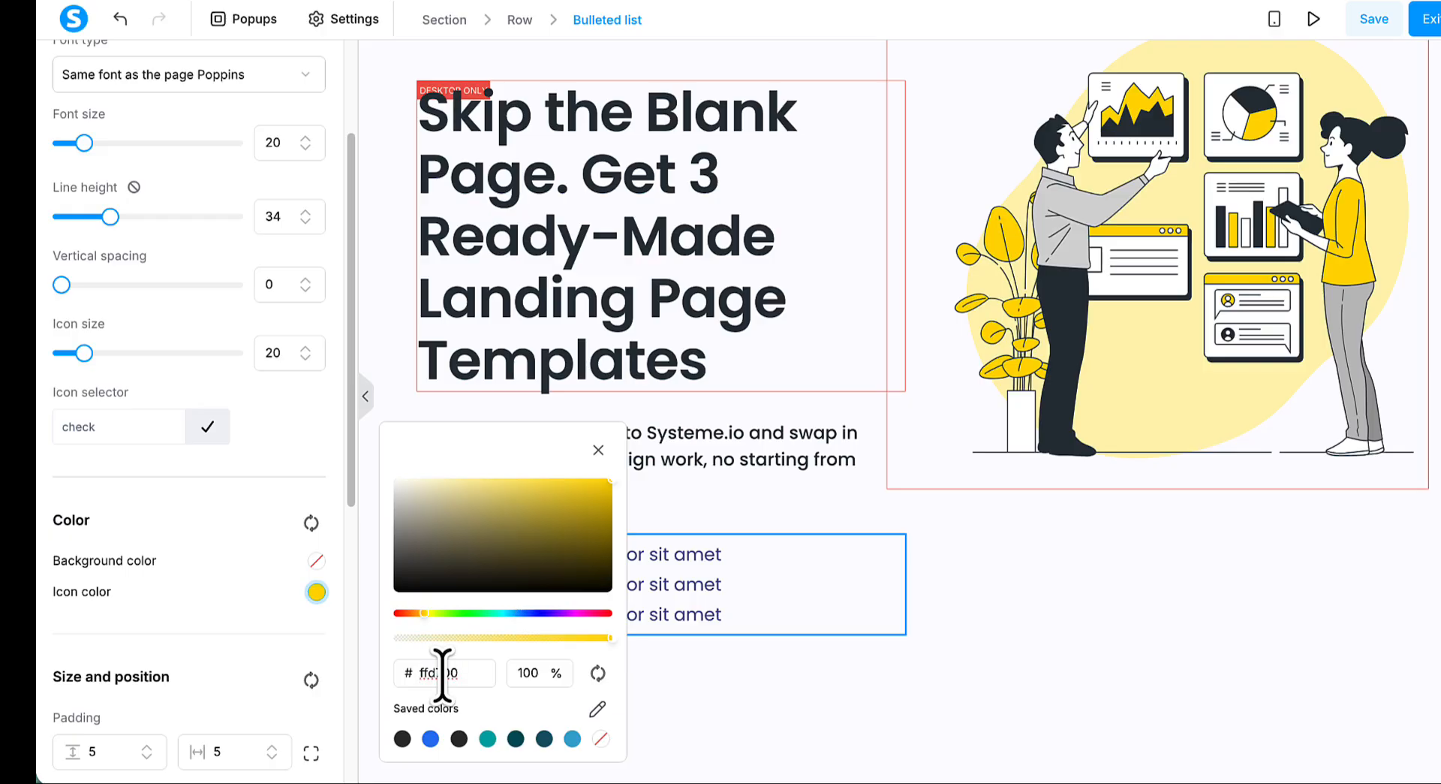
{"action": "left_click", "coordinate": [599, 449]}
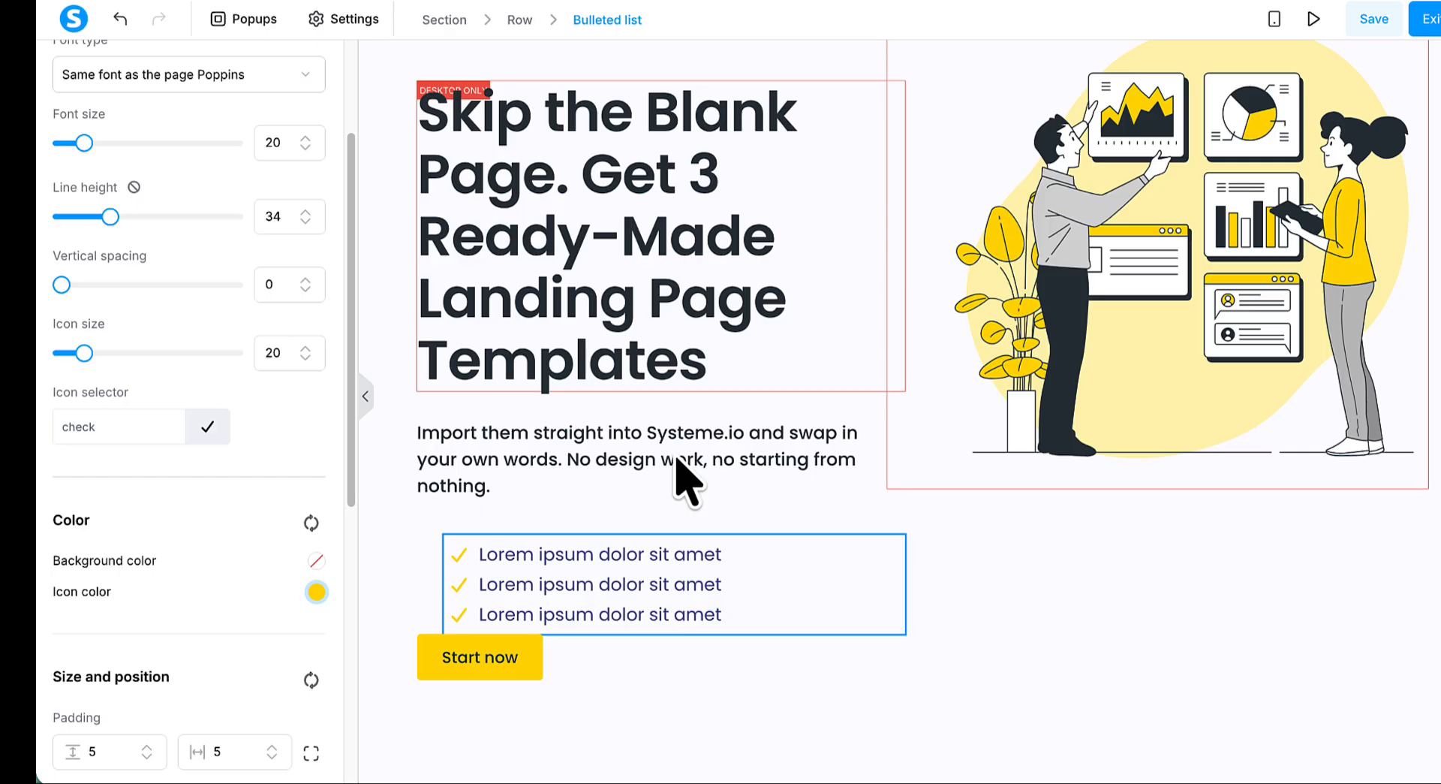
{"action": "key", "text": "Escape"}
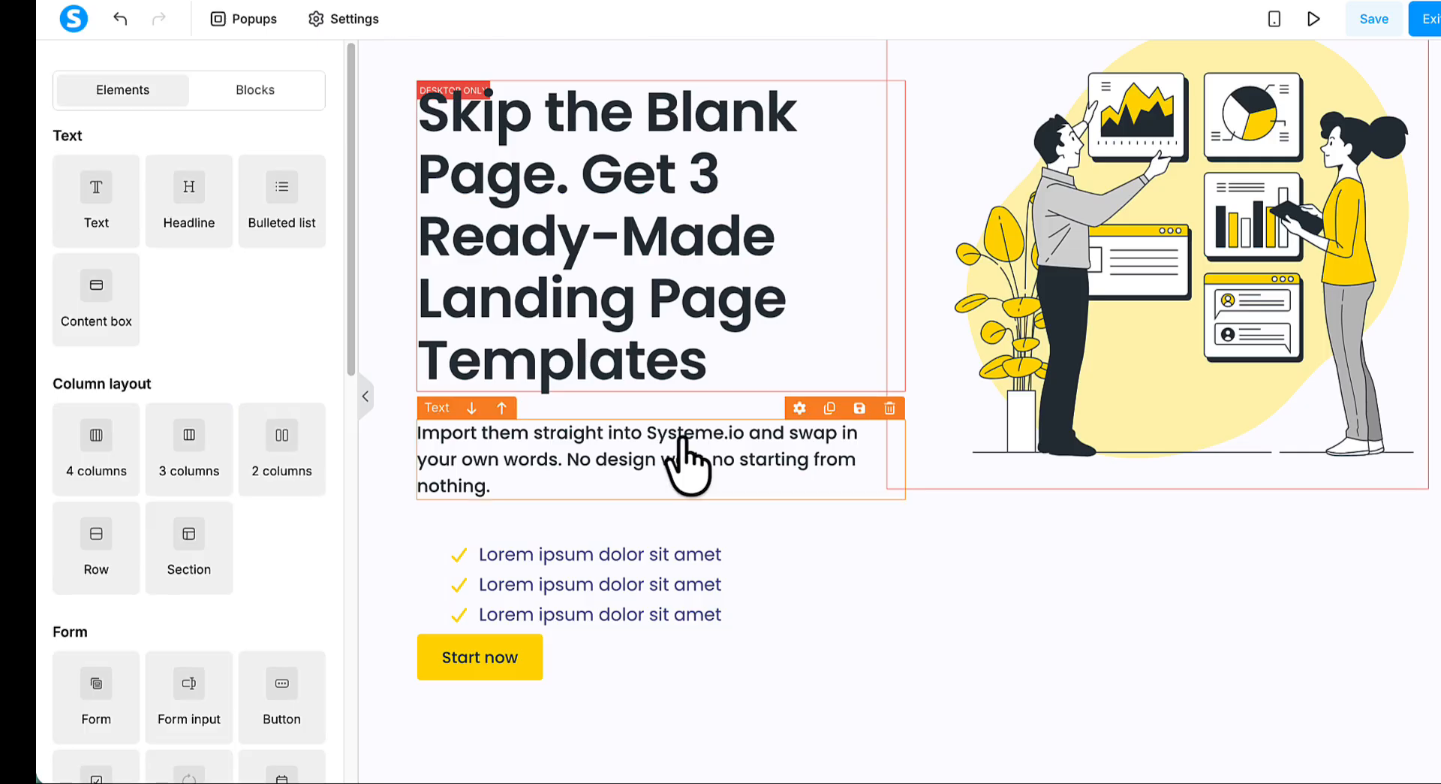
- Duplicate the paragraph under the hero headline and move the copy below the bulleted list
{"action": "left_click", "coordinate": [829, 407]}
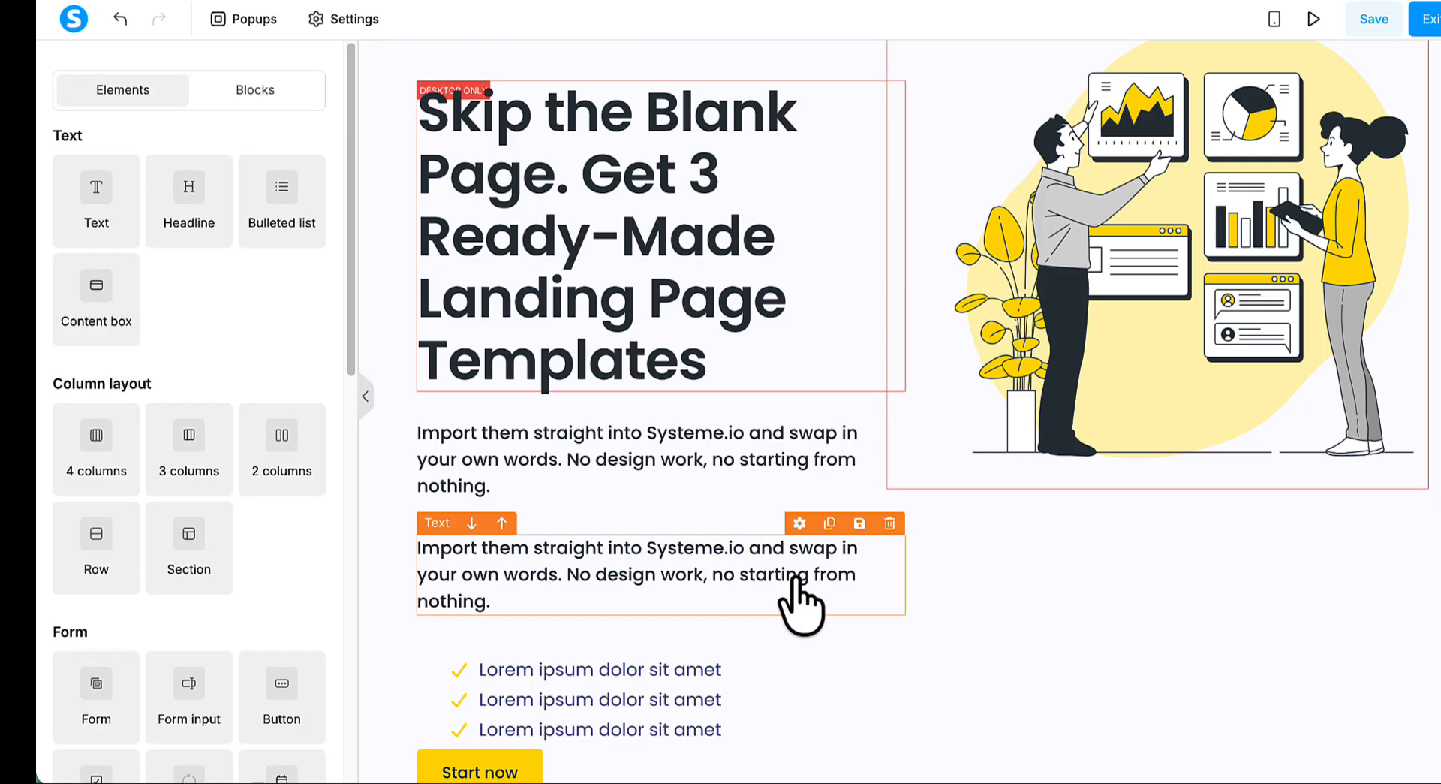
{"action": "scroll", "coordinate": [800, 600], "scroll_direction": "down", "scroll_amount": 3}
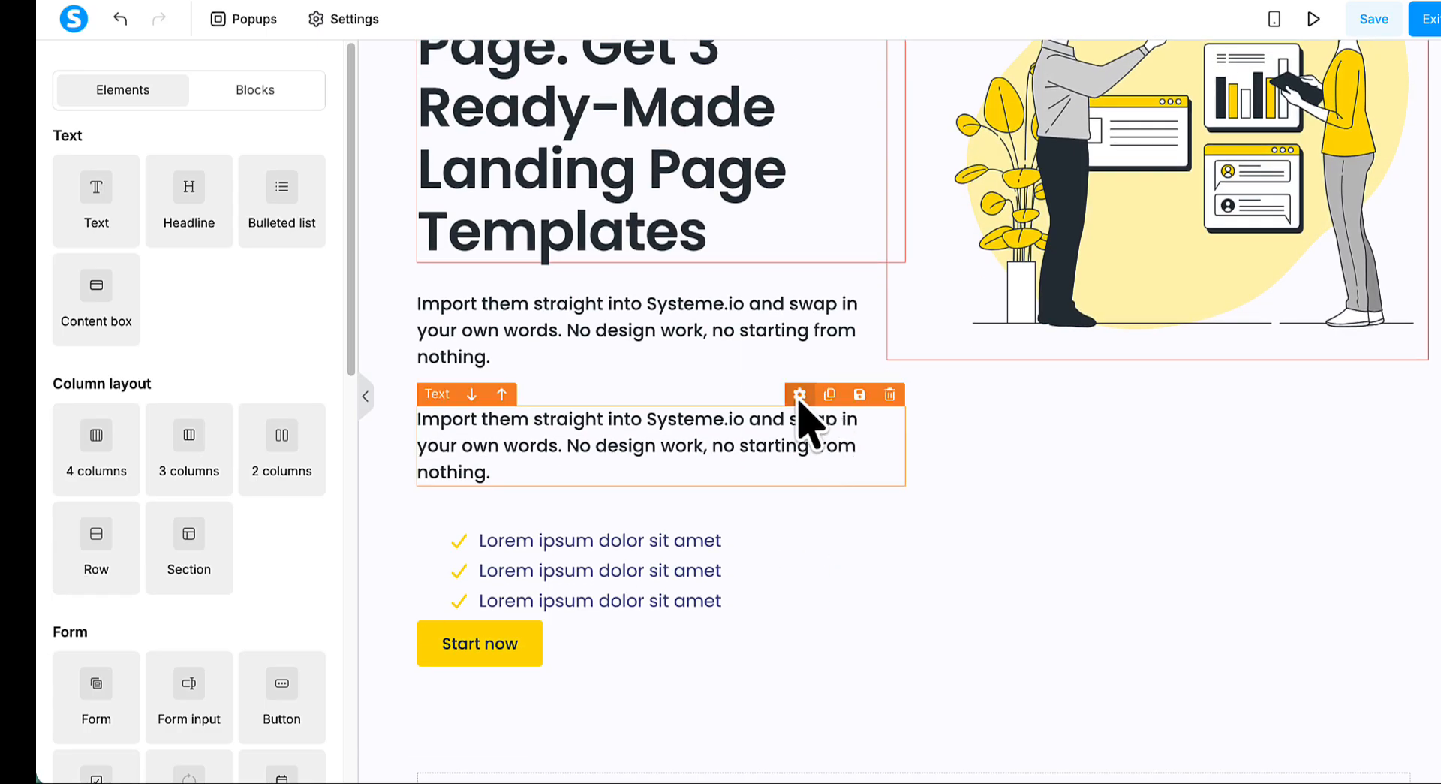
{"action": "left_click_drag", "start_coordinate": [799, 409], "coordinate": [715, 632]}
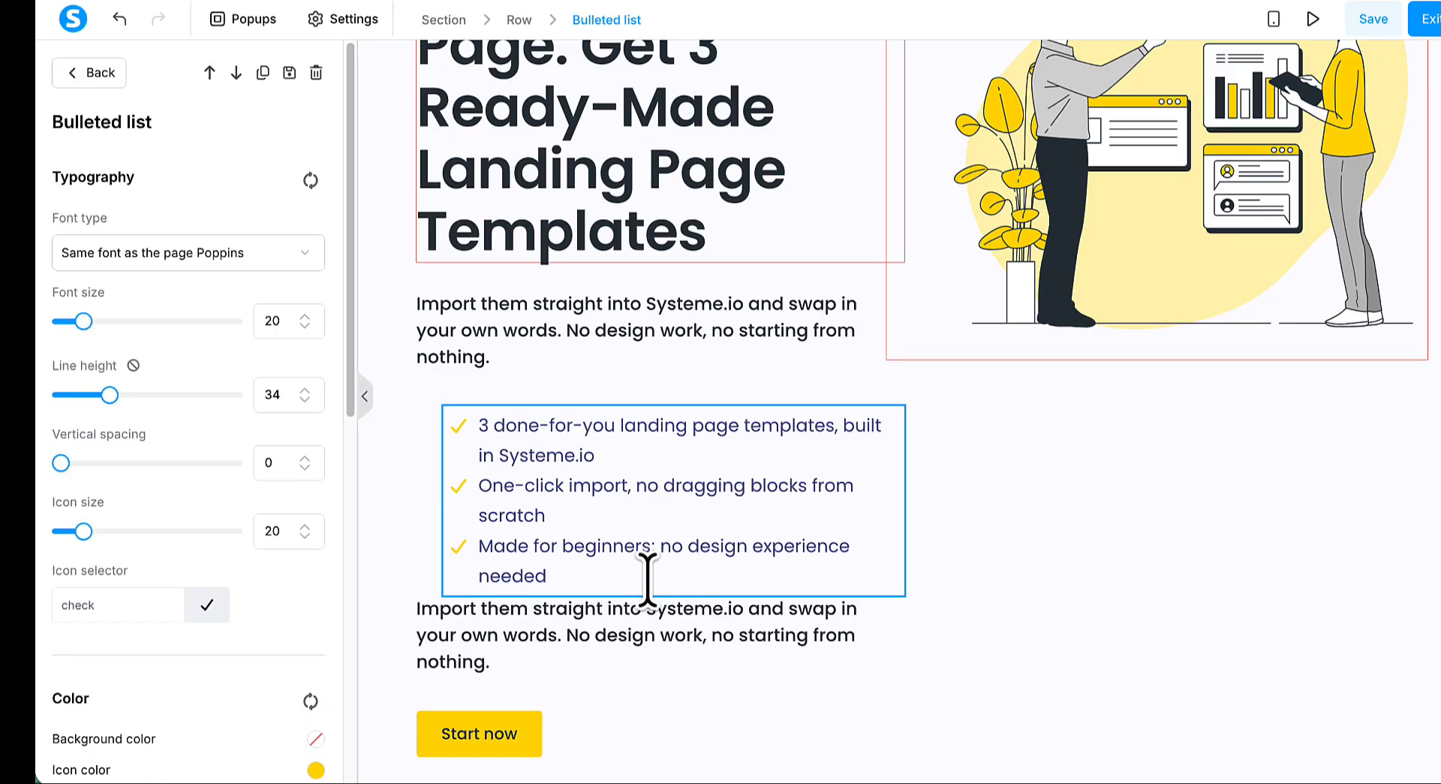
- Add a fourth bullet to the list reading "Just add your own headline, images and offer"
{"action": "key", "text": "Return"}
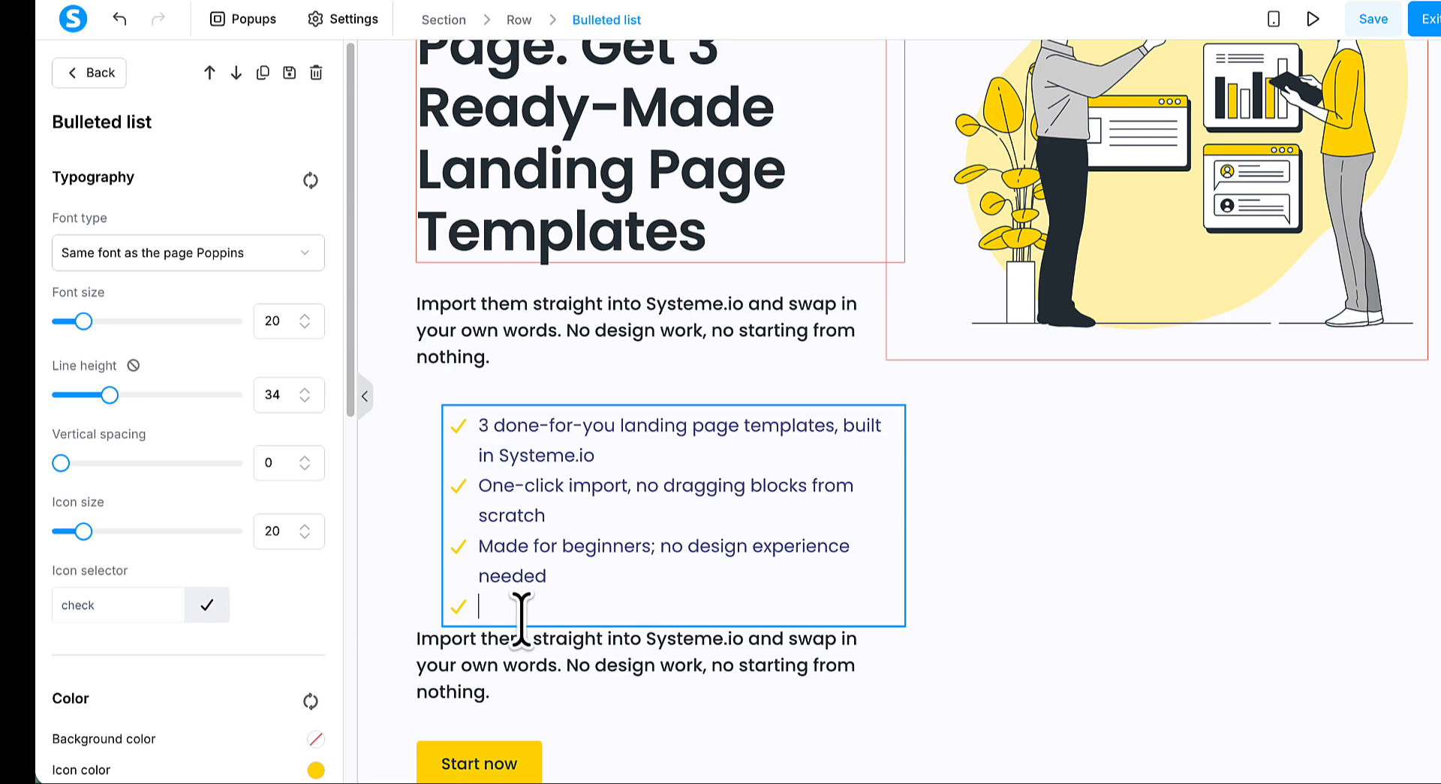
{"action": "type", "text": "Just add your own headline, images and offer"}
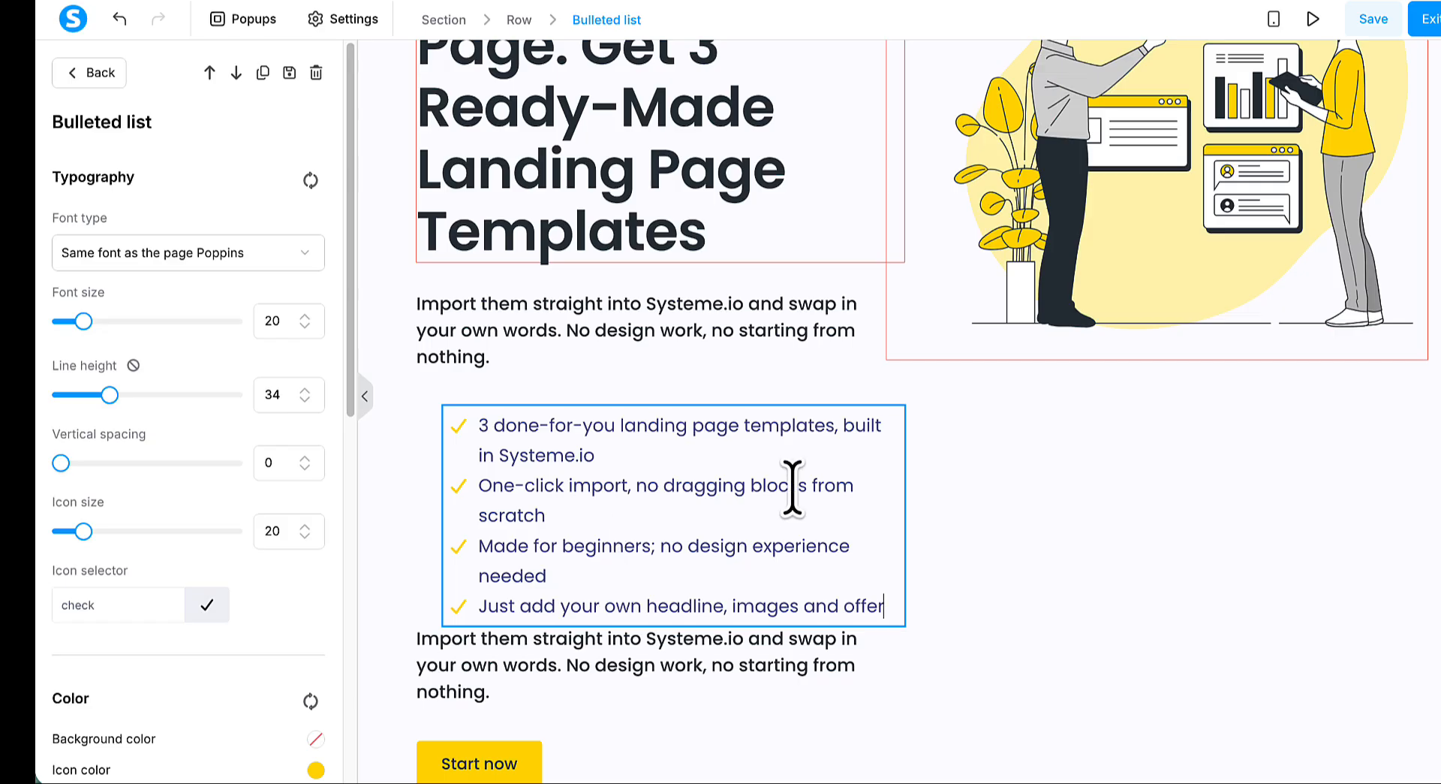
{"action": "left_click", "coordinate": [680, 670]}
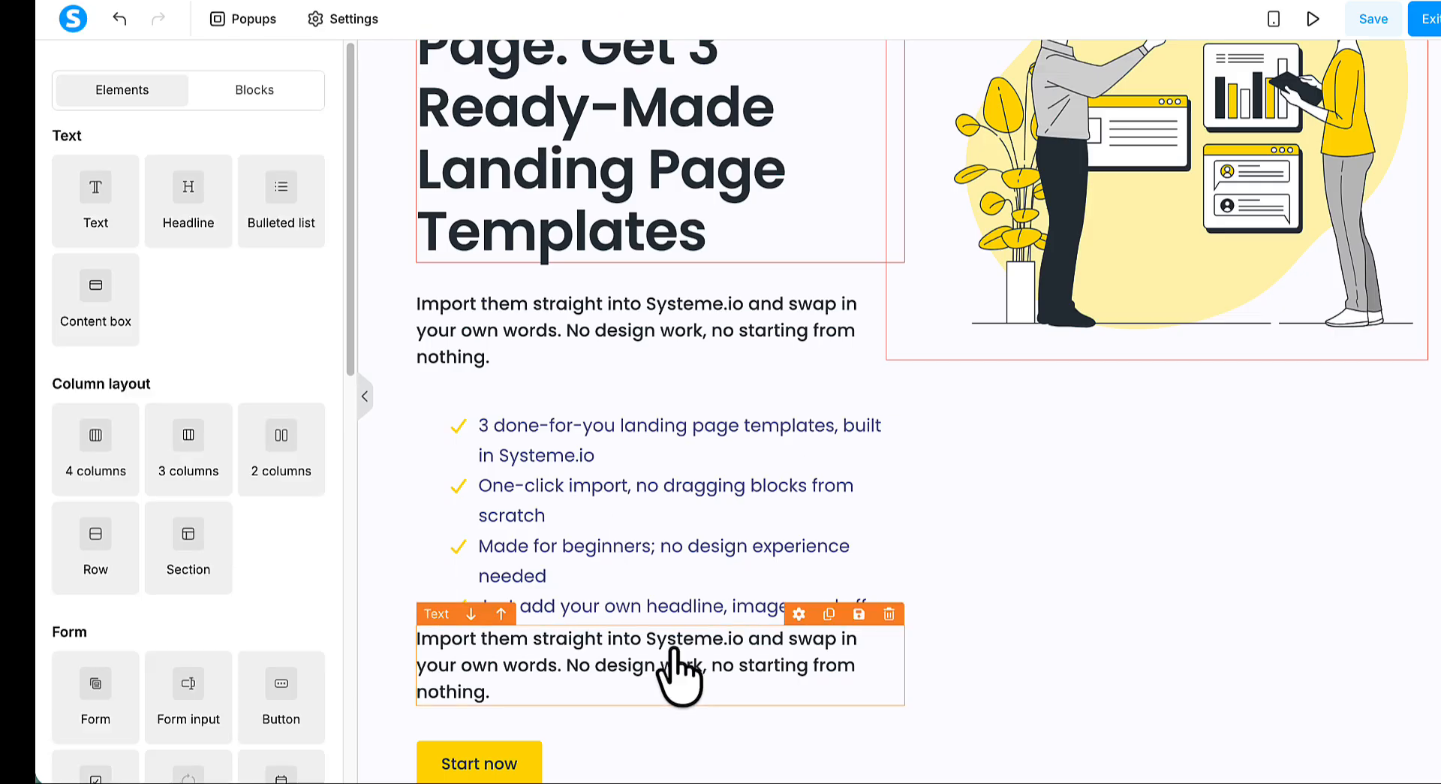
- Replace the duplicated paragraph below the bulleted list with "Price $17"
{"action": "left_click", "coordinate": [679, 670]}
{"action": "triple_click", "coordinate": [679, 670]}
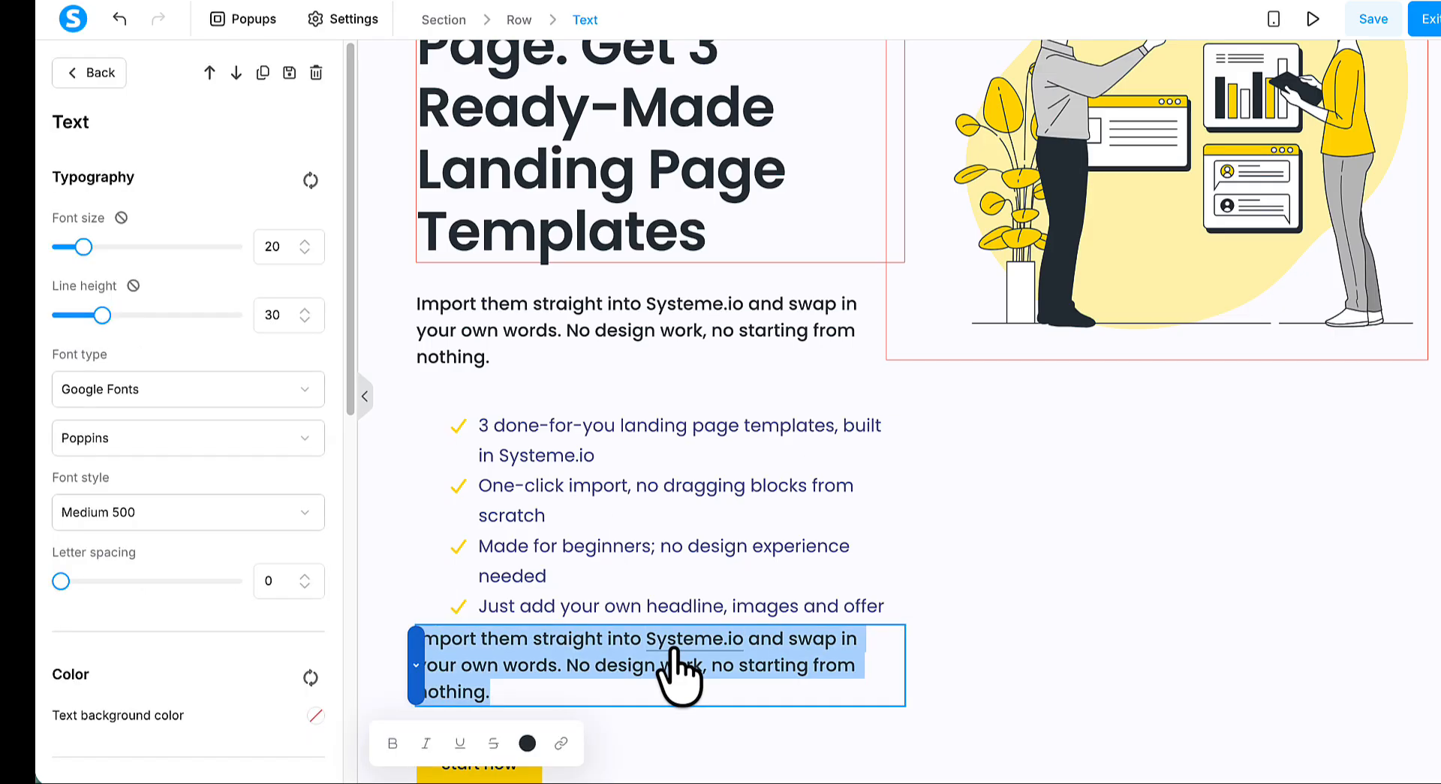
{"action": "type", "text": "Price $17"}
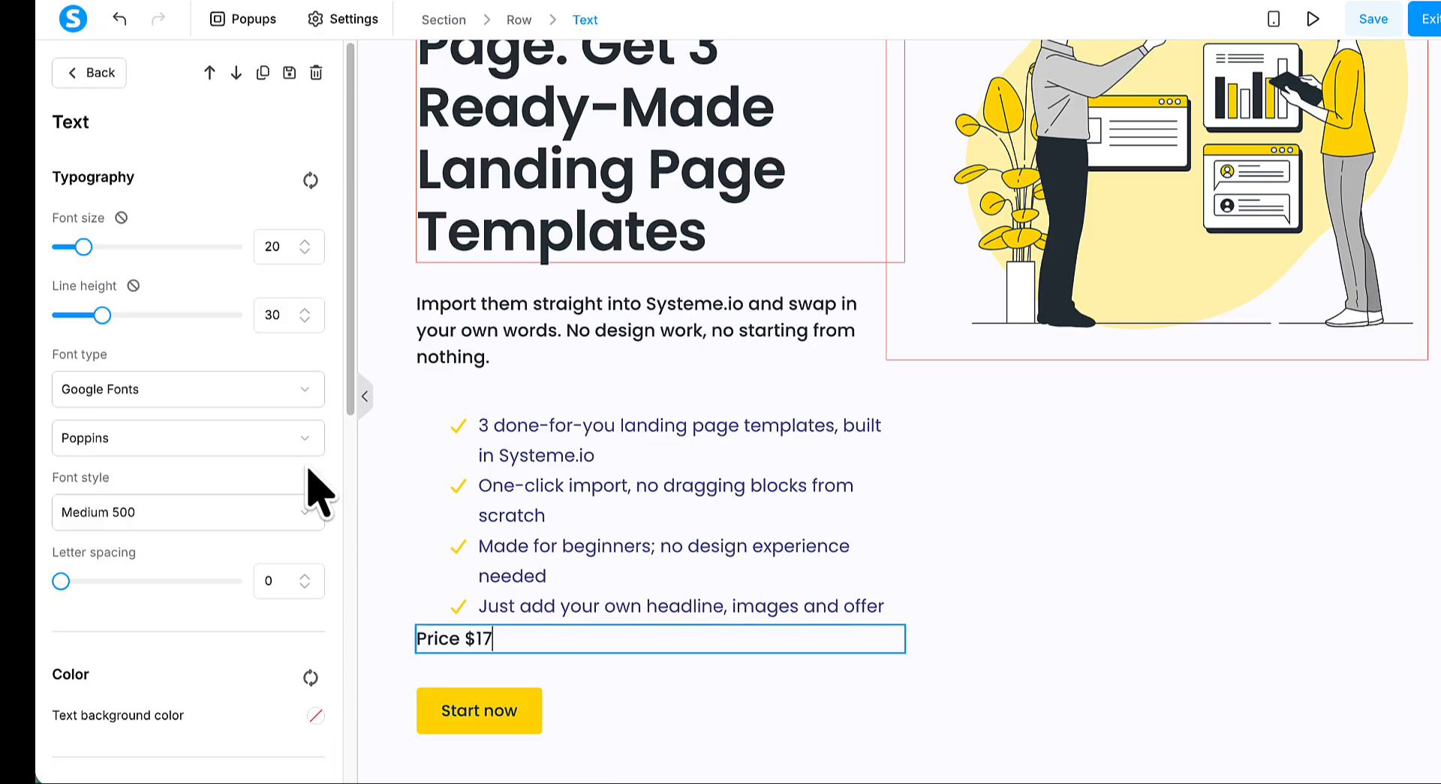
- Set the price text's vertical margin to 10 and centre-align it
{"action": "scroll", "coordinate": [312, 402], "scroll_direction": "down", "scroll_amount": 10}
{"action": "left_click", "coordinate": [188, 376]}
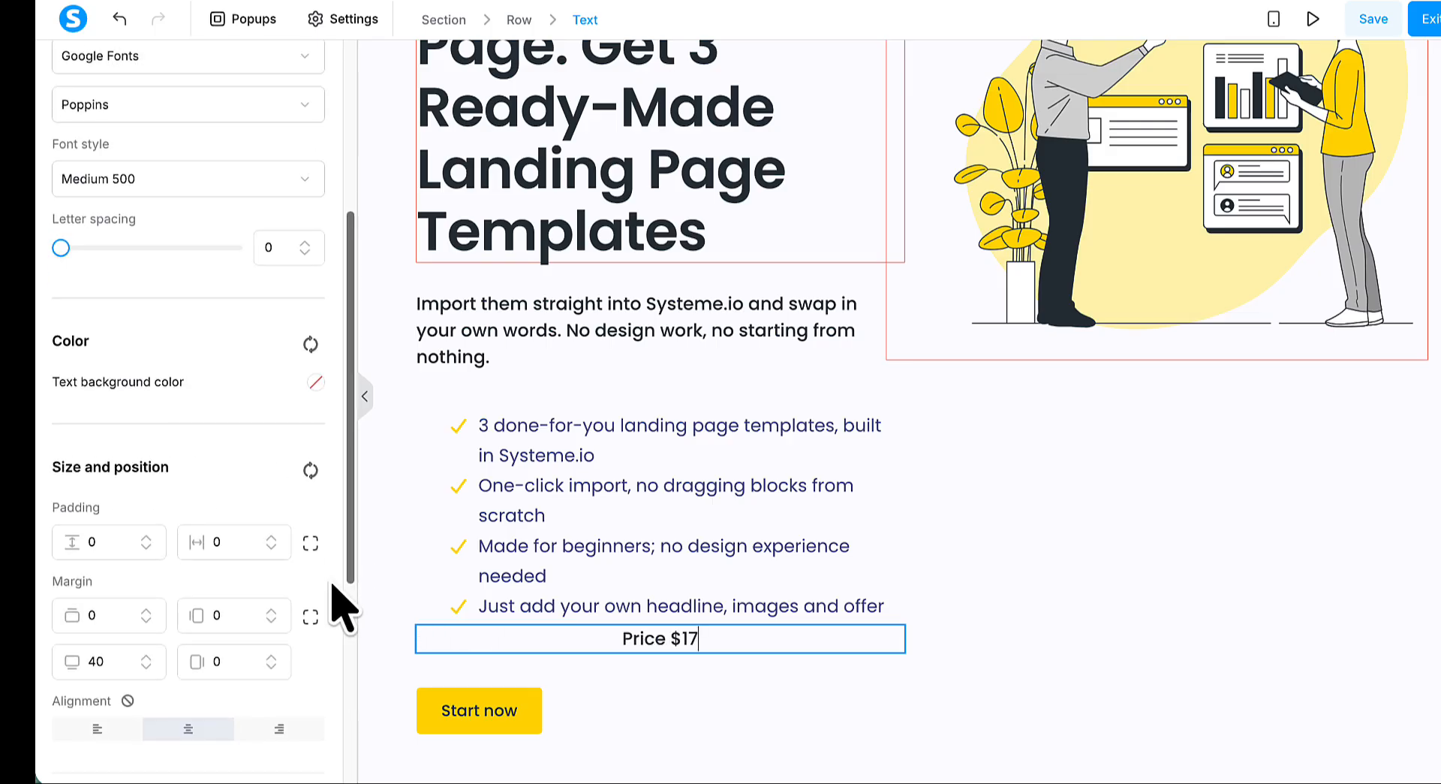
{"action": "scroll", "coordinate": [330, 600], "scroll_direction": "down", "scroll_amount": 4}
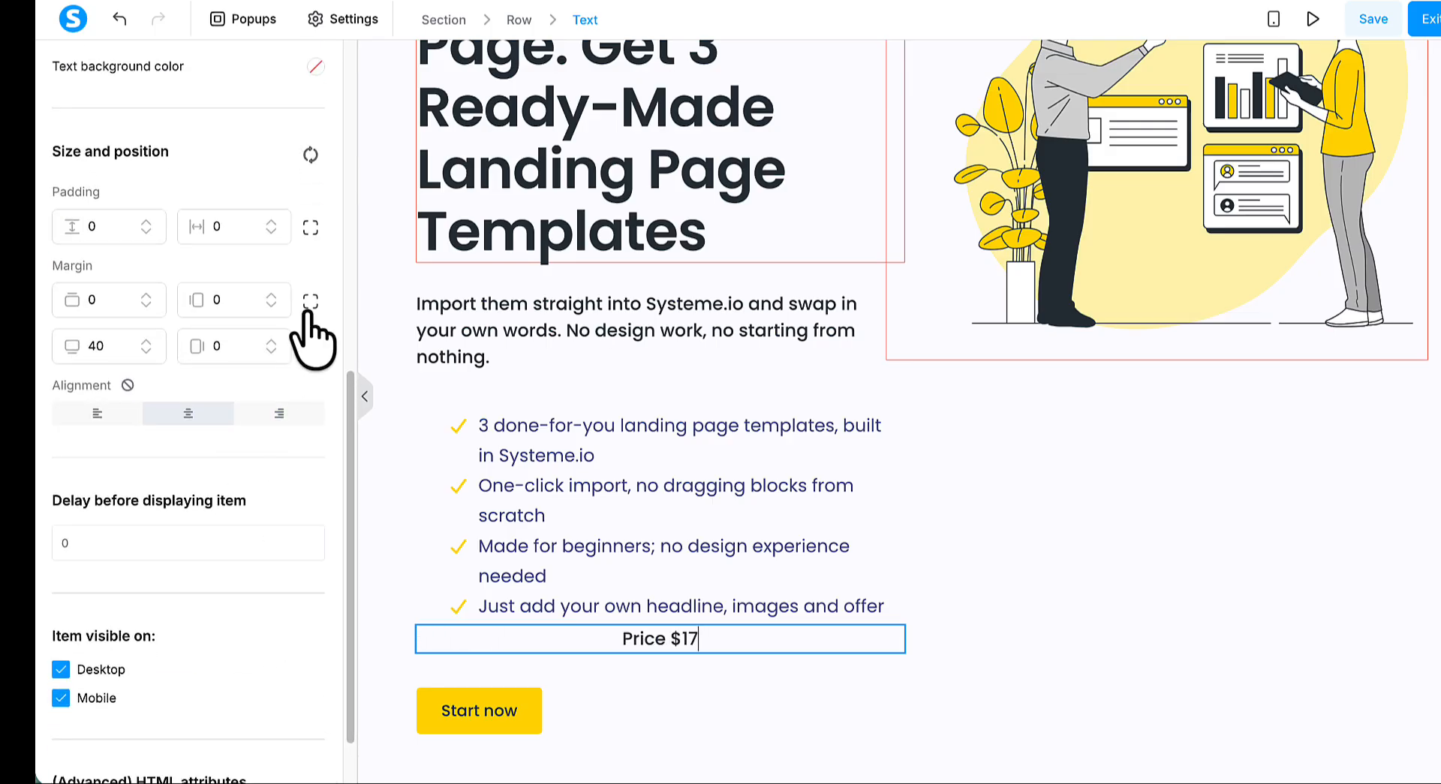
{"action": "left_click", "coordinate": [310, 301]}
{"action": "left_click", "coordinate": [149, 296]}
{"action": "left_click", "coordinate": [148, 295]}
{"action": "left_click", "coordinate": [148, 295]}
{"action": "left_click", "coordinate": [149, 296]}
{"action": "left_click", "coordinate": [149, 296]}
{"action": "left_click", "coordinate": [148, 296]}
{"action": "left_click", "coordinate": [149, 295]}
{"action": "left_click", "coordinate": [112, 369]}
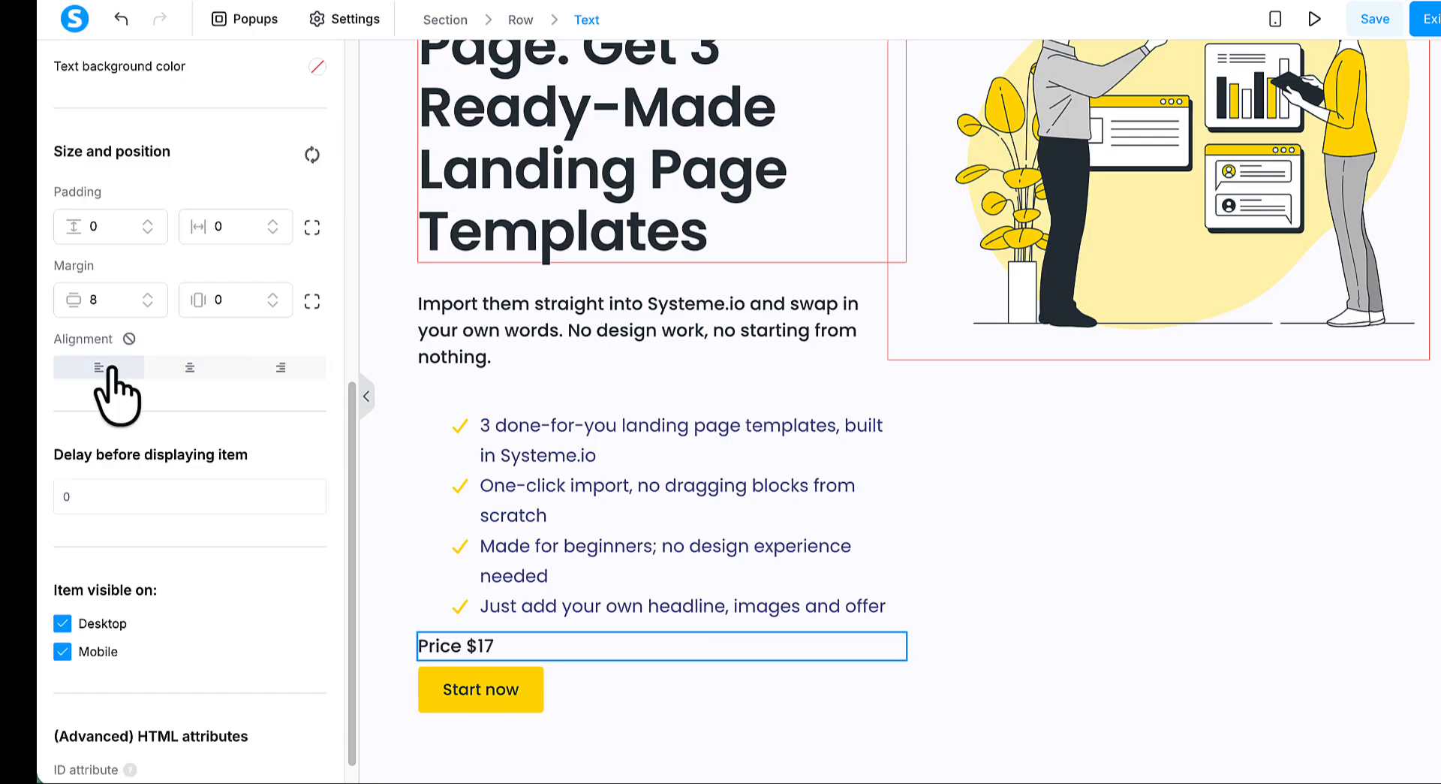
{"action": "left_click", "coordinate": [147, 294]}
{"action": "left_click", "coordinate": [147, 294]}
{"action": "scroll", "coordinate": [199, 518], "scroll_direction": "down", "scroll_amount": 8}
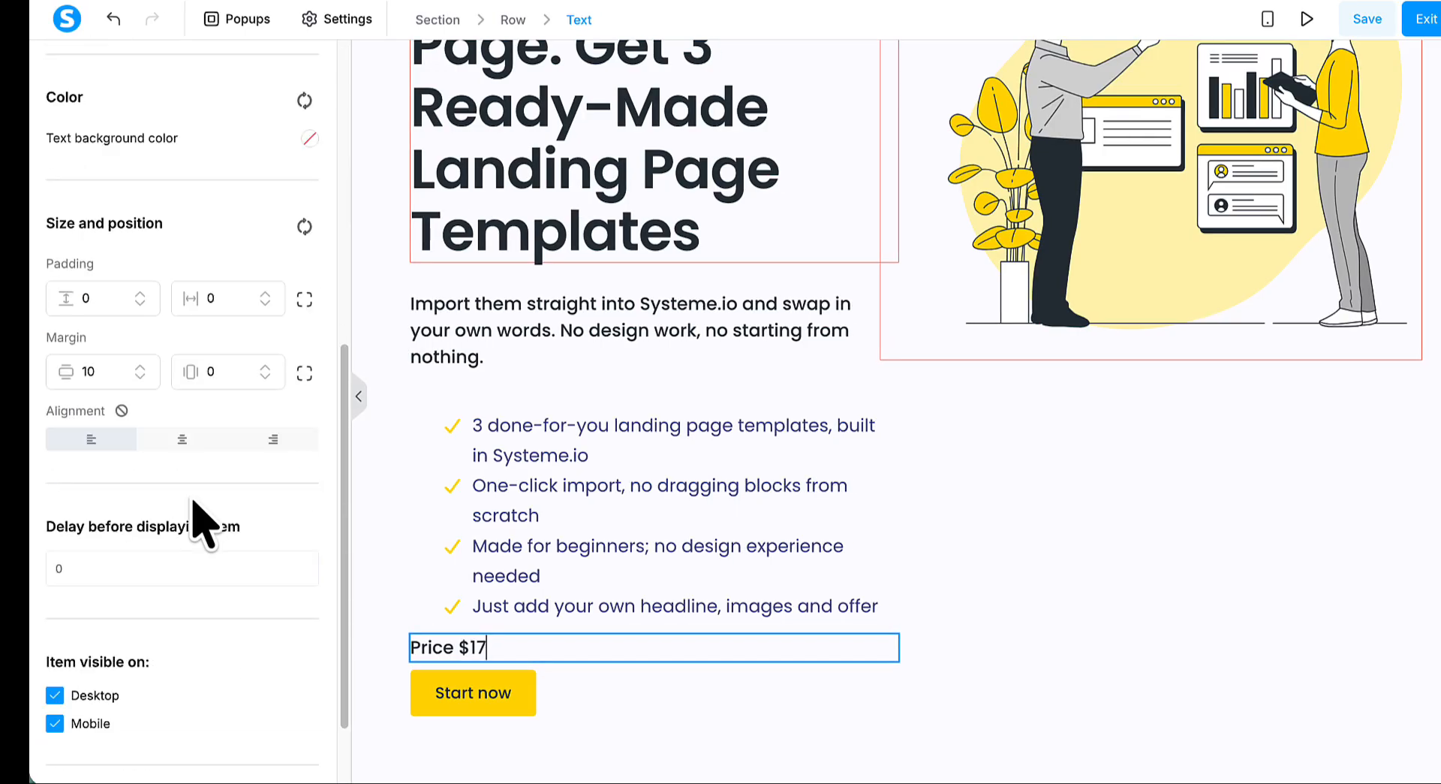
{"action": "left_click", "coordinate": [182, 440]}
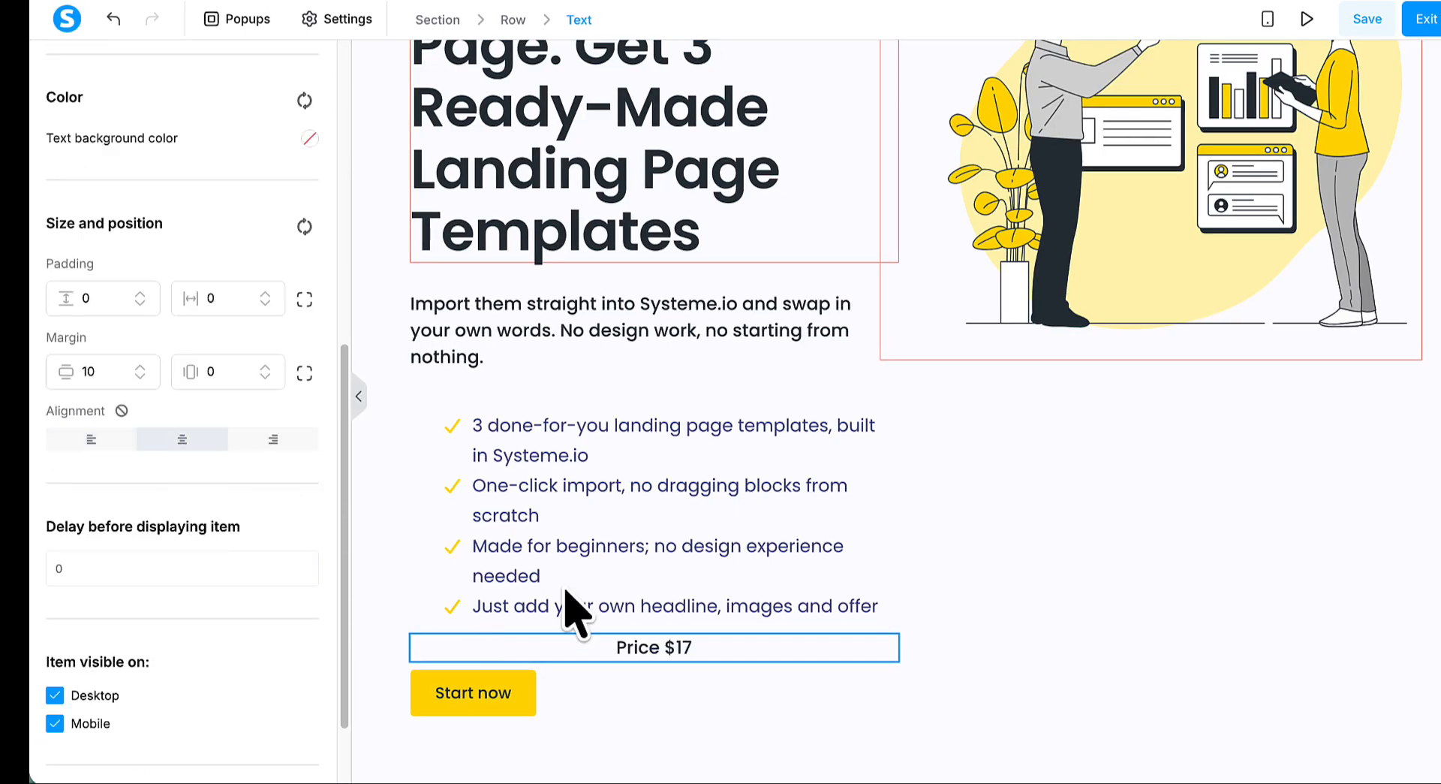
- Centre the hero button and change its text to "Get the Template Pack ($17)"
{"action": "left_click", "coordinate": [527, 709]}
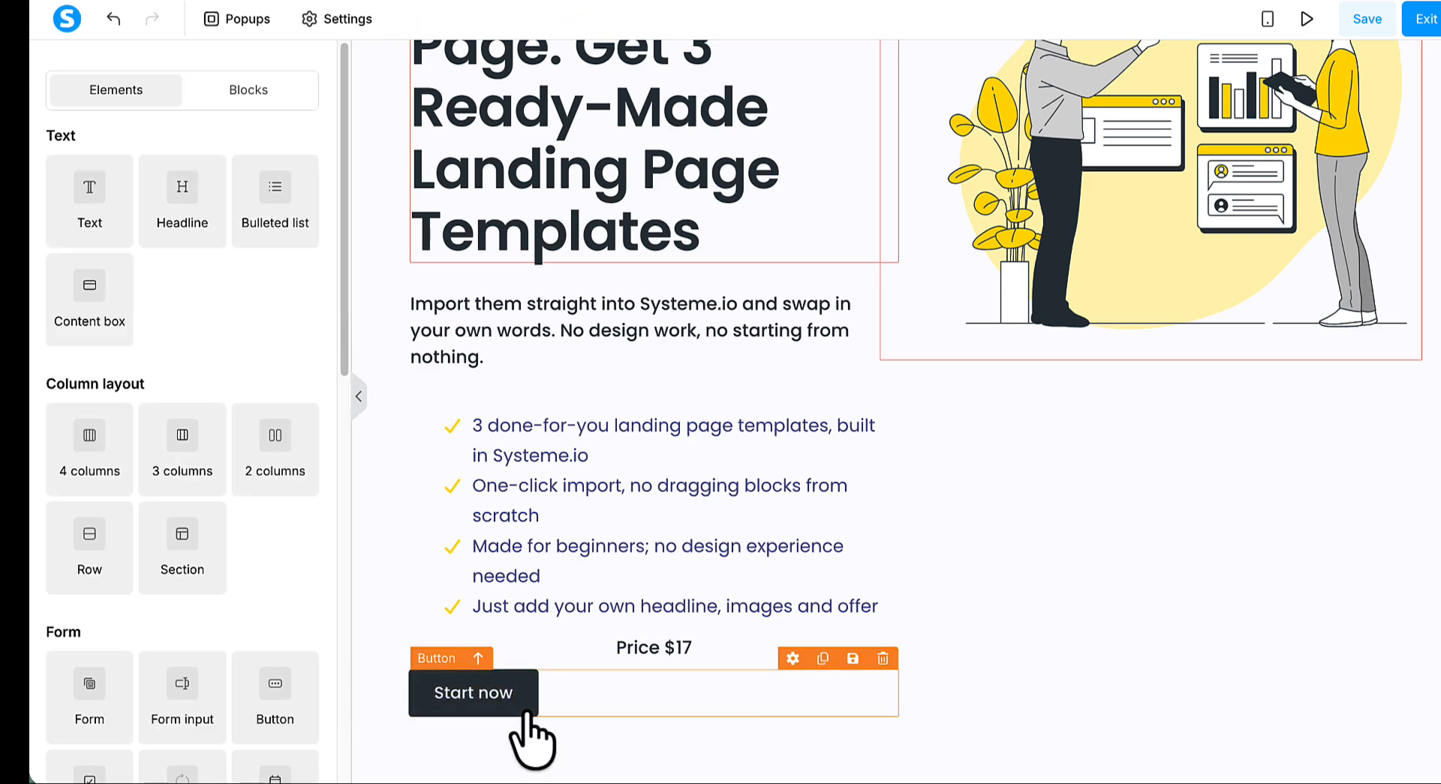
{"action": "left_click", "coordinate": [528, 713]}
{"action": "left_click", "coordinate": [180, 454]}
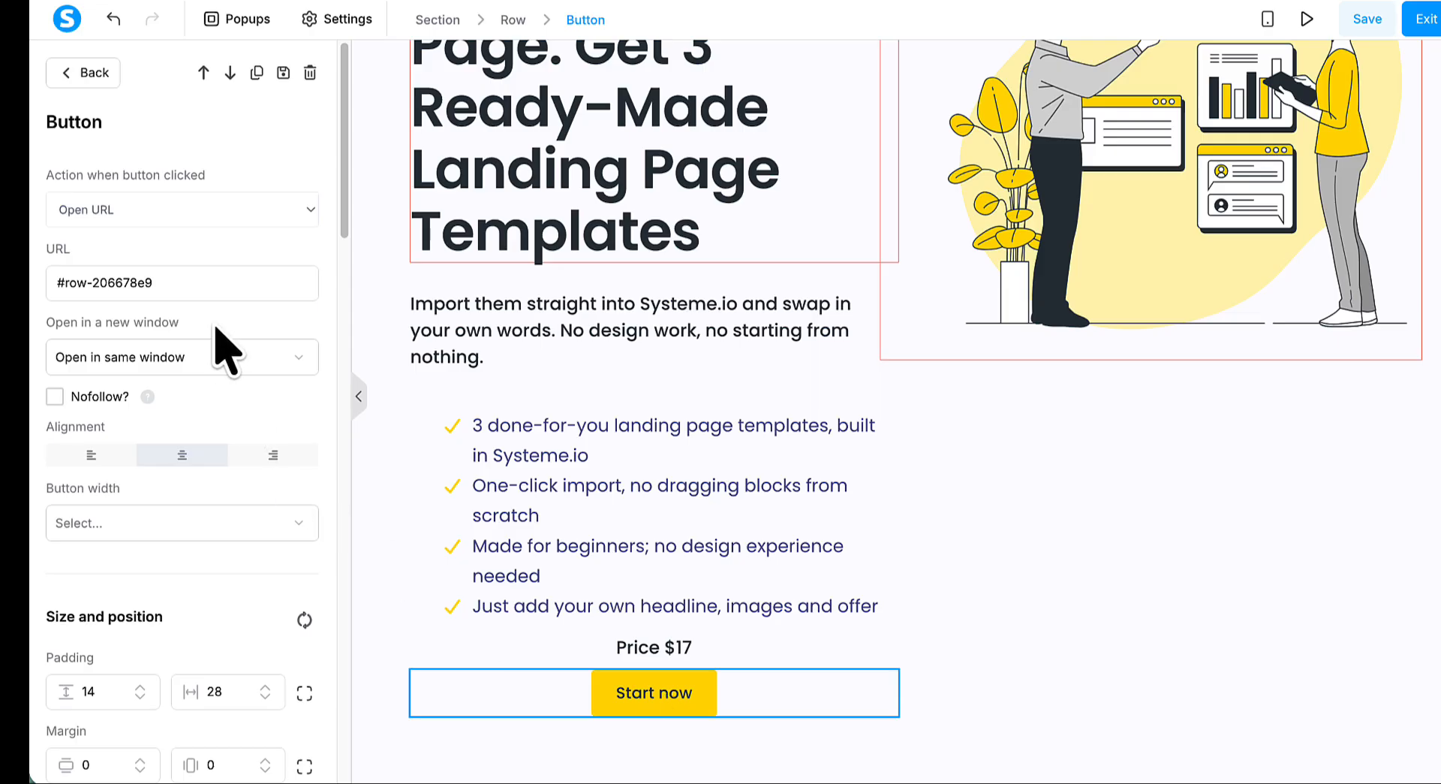
{"action": "scroll", "coordinate": [214, 328], "scroll_direction": "down", "scroll_amount": 8}
{"action": "double_click", "coordinate": [92, 290]}
{"action": "triple_click", "coordinate": [92, 291]}
{"action": "type", "text": "Get the Template Pack ($17)"}
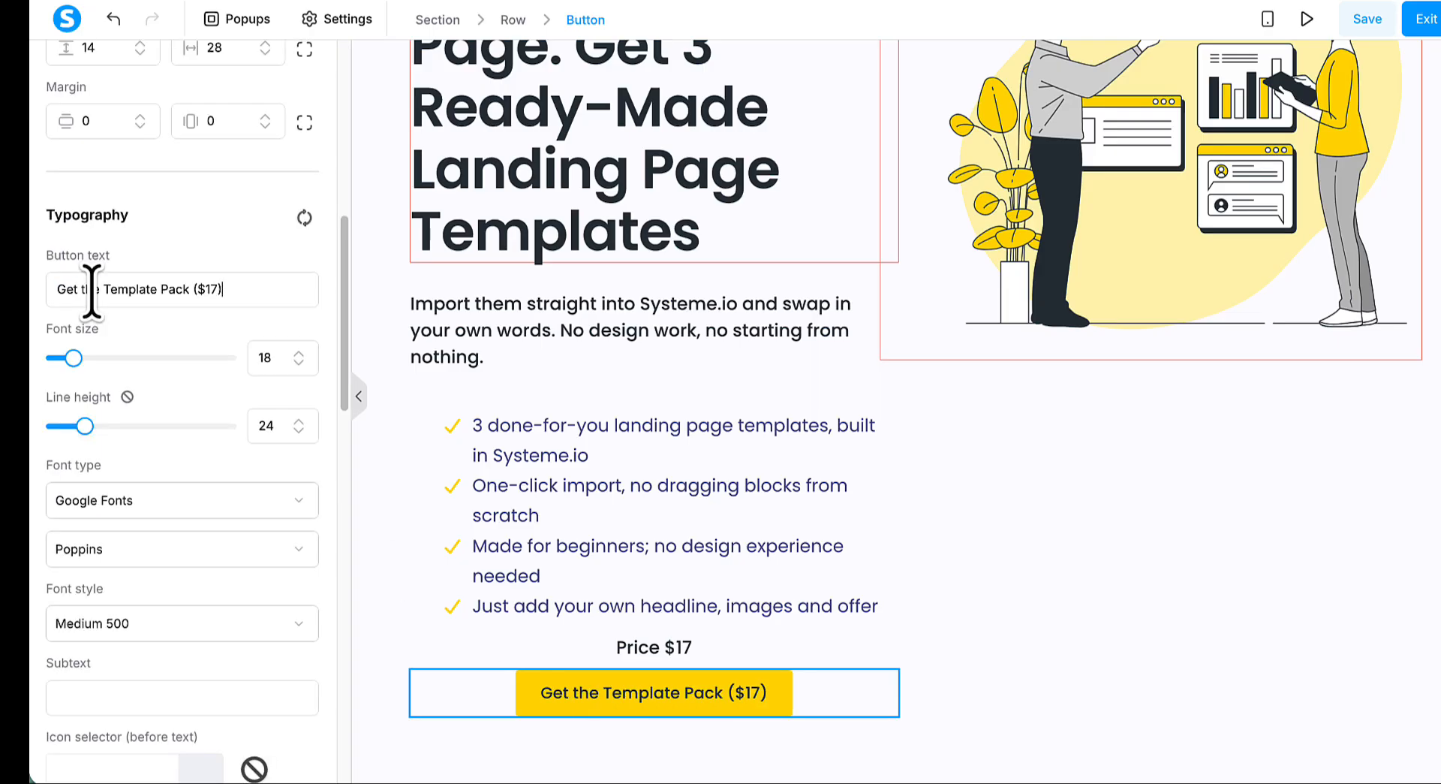
{"action": "left_click", "coordinate": [980, 608]}
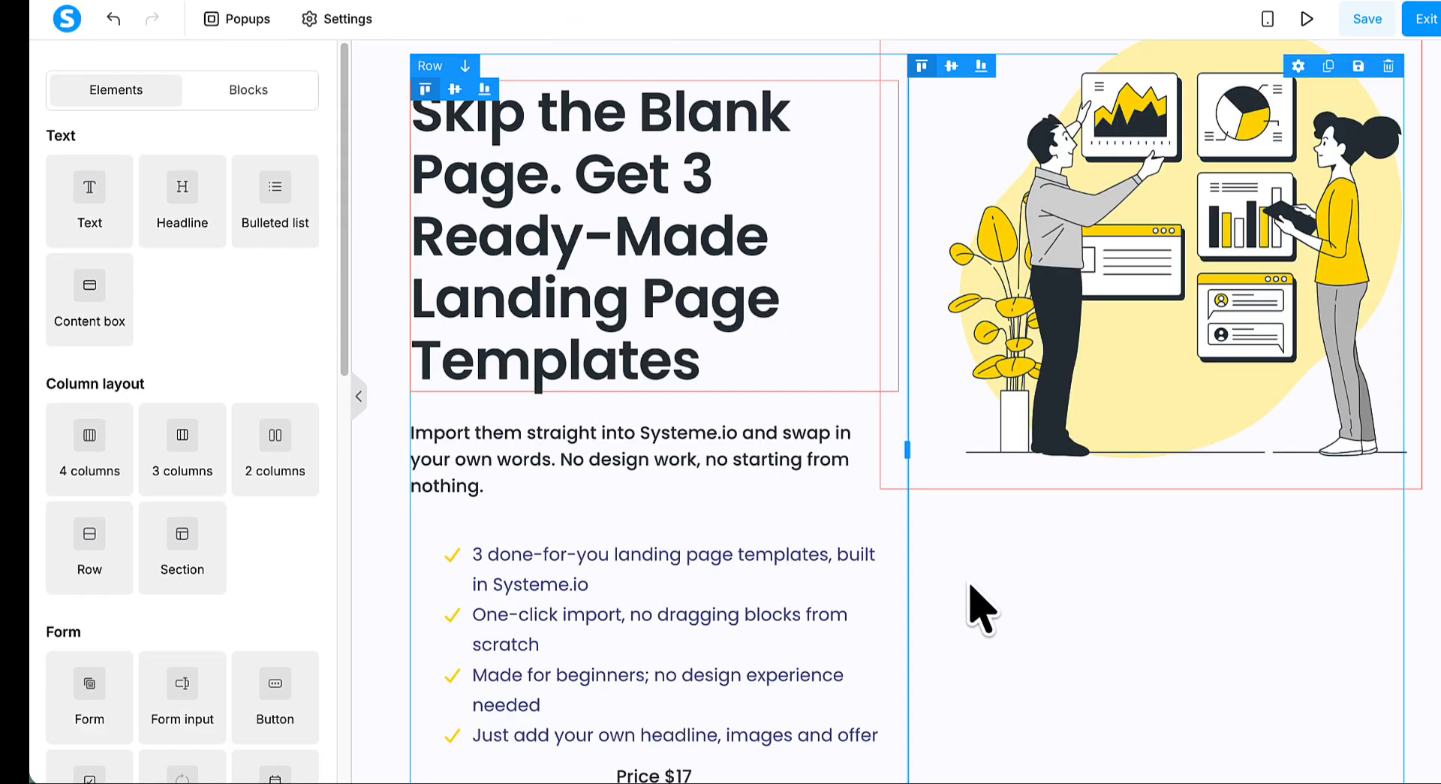
- Replace the Dataanalysis-bro.svg hero illustration with the already uploaded sales hero PNG showing a laptop with landing page templates
{"action": "scroll", "coordinate": [979, 608], "scroll_direction": "down", "scroll_amount": 6}
{"action": "scroll", "coordinate": [979, 608], "scroll_direction": "up", "scroll_amount": 5}
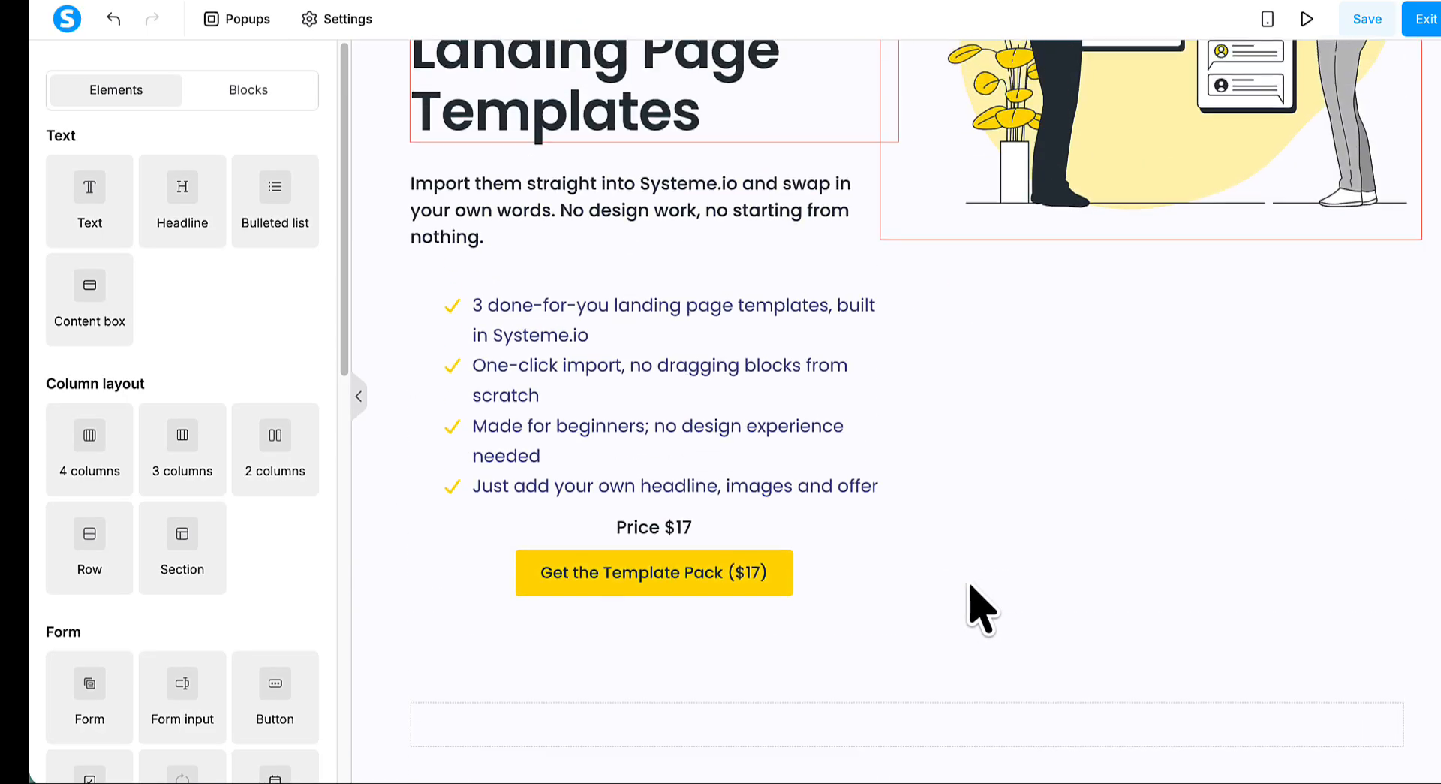
{"action": "scroll", "coordinate": [1111, 231], "scroll_direction": "up", "scroll_amount": 2}
{"action": "left_click", "coordinate": [1111, 232]}
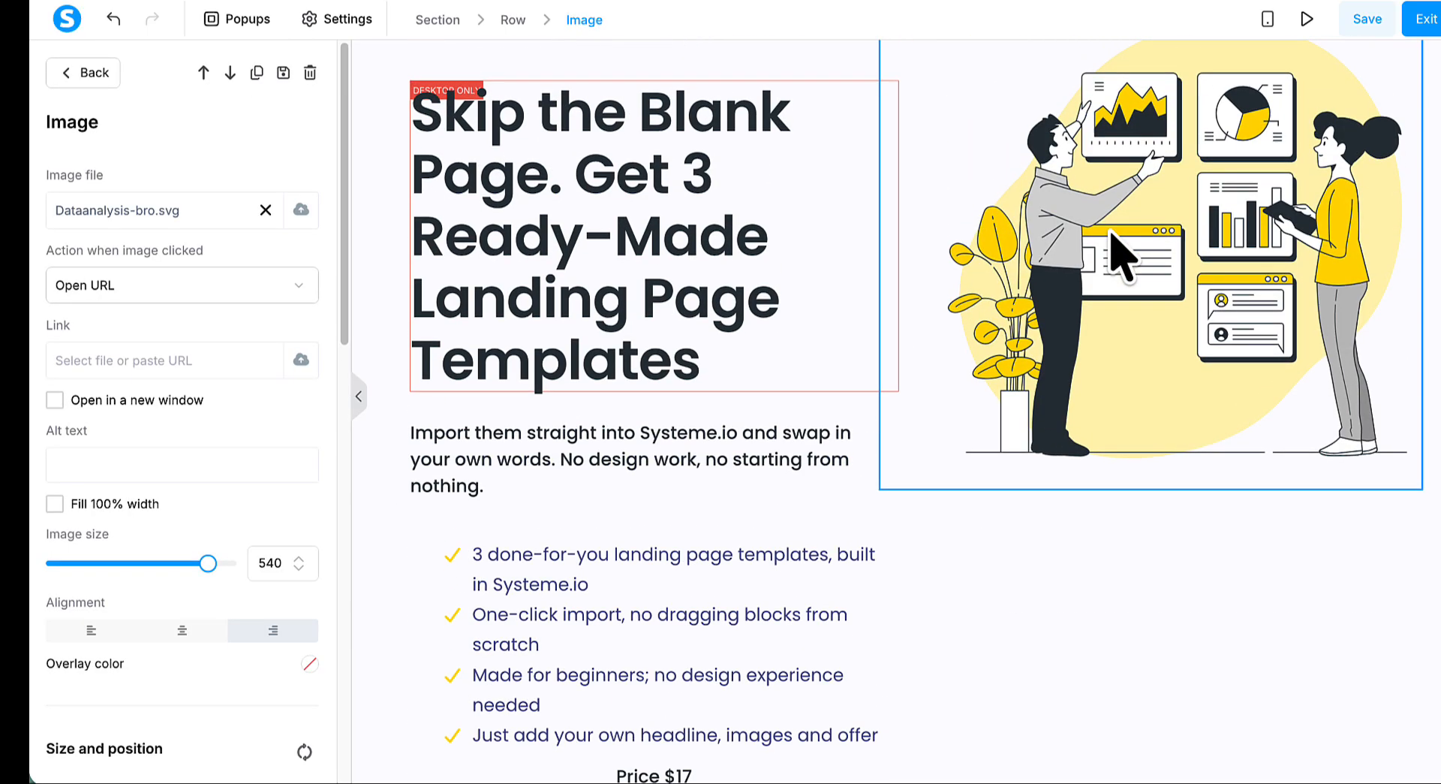
{"action": "left_click", "coordinate": [1121, 233]}
{"action": "left_click", "coordinate": [1142, 231]}
{"action": "left_click", "coordinate": [265, 210]}
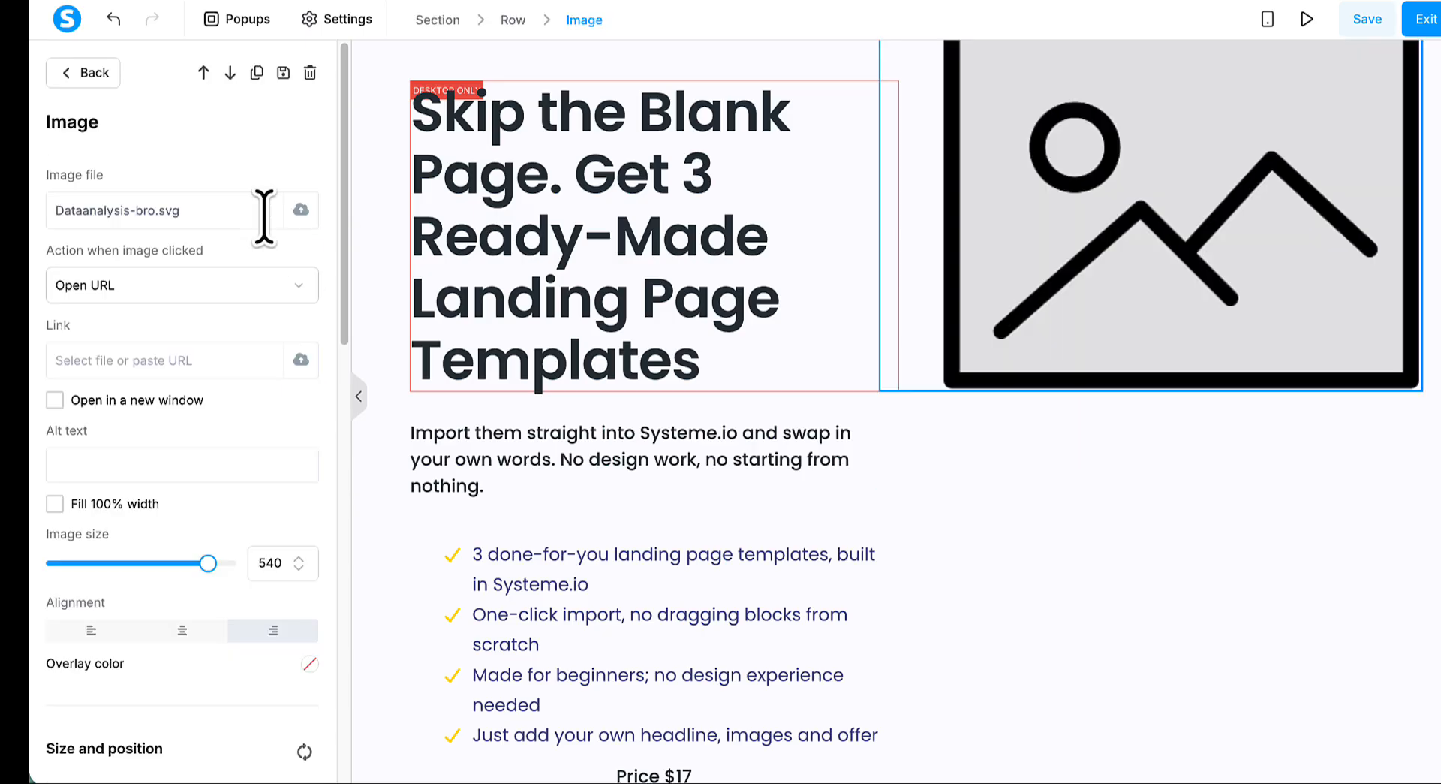
{"action": "left_click", "coordinate": [301, 210]}
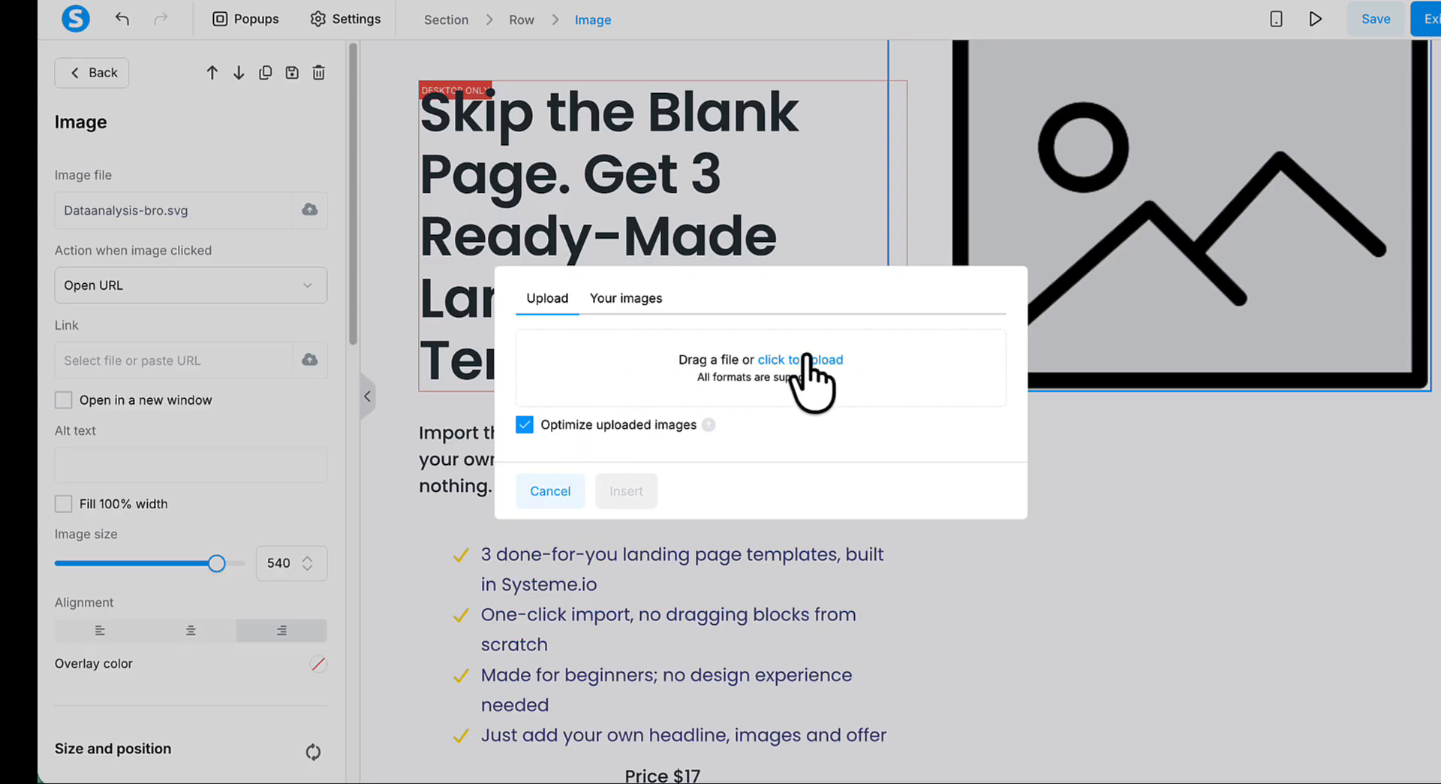
{"action": "left_click", "coordinate": [634, 301]}
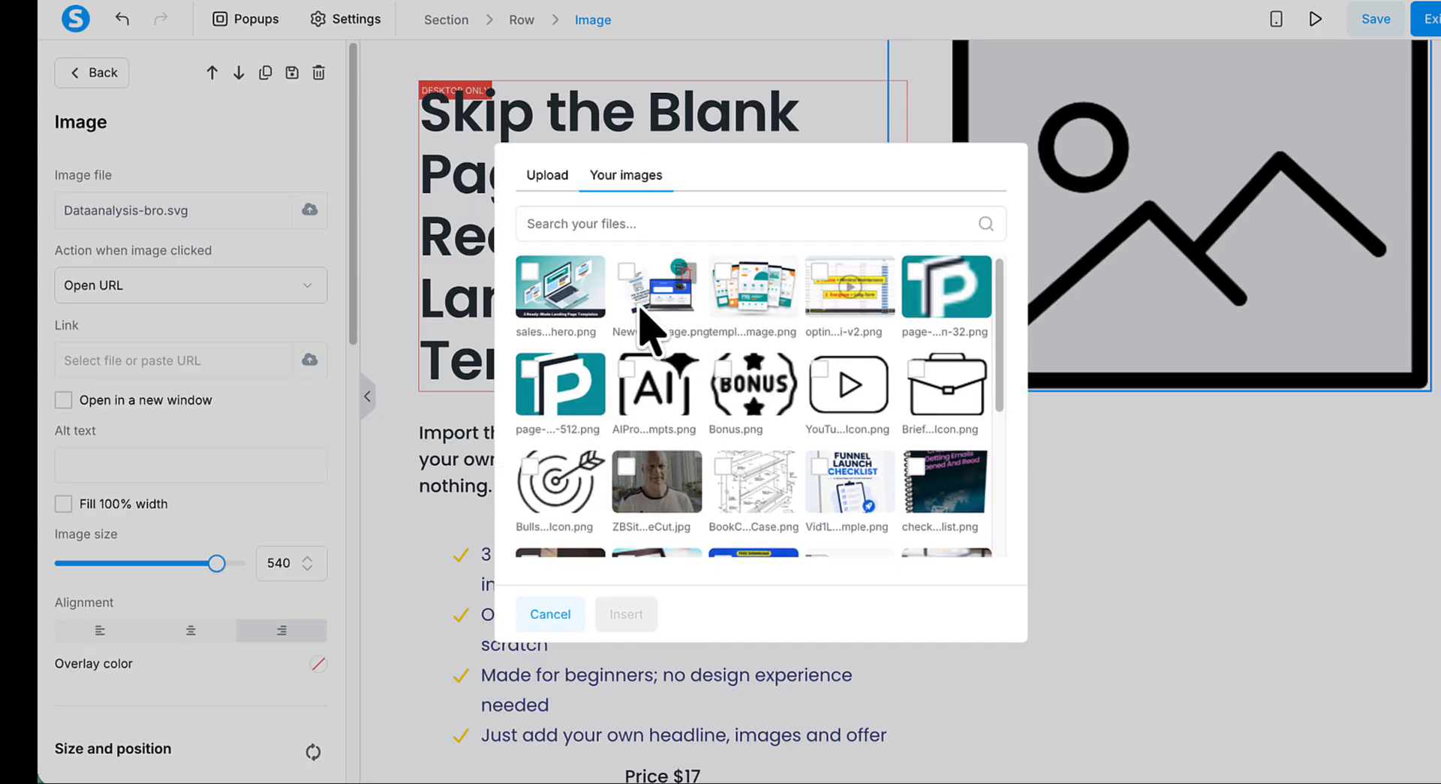
{"action": "left_click", "coordinate": [527, 271]}
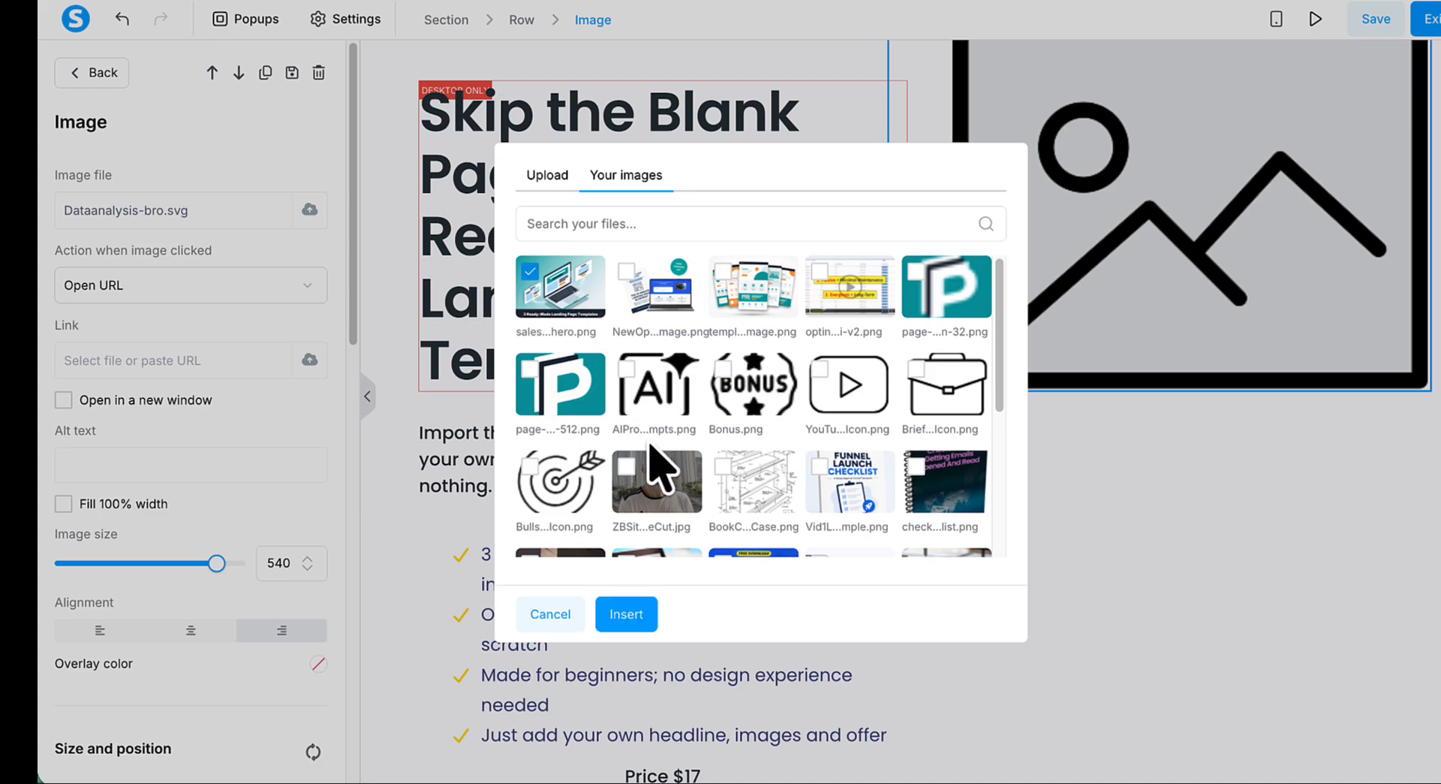
{"action": "left_click", "coordinate": [623, 614]}
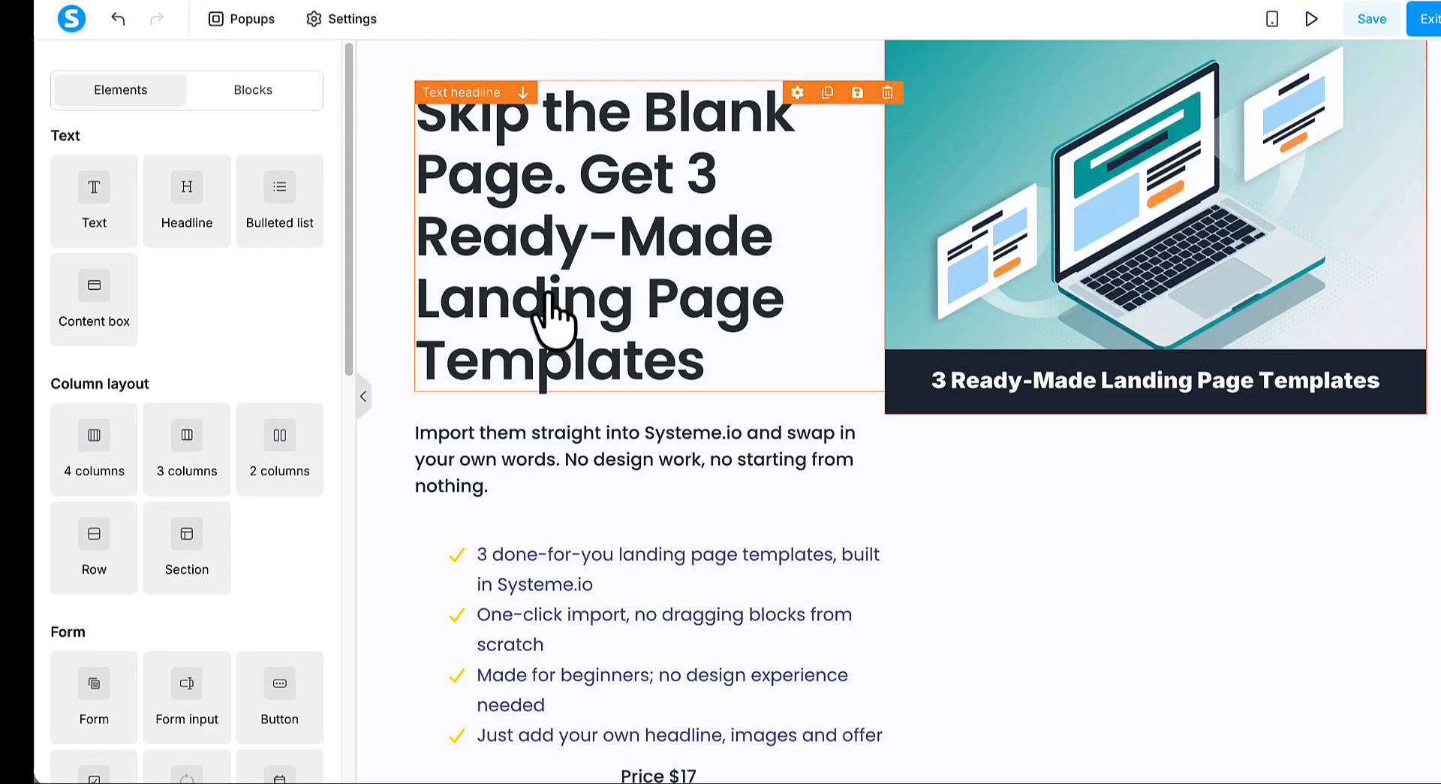
- Set the hero image's top margin to 31 so it sits level with the headline
{"action": "left_click", "coordinate": [952, 218]}
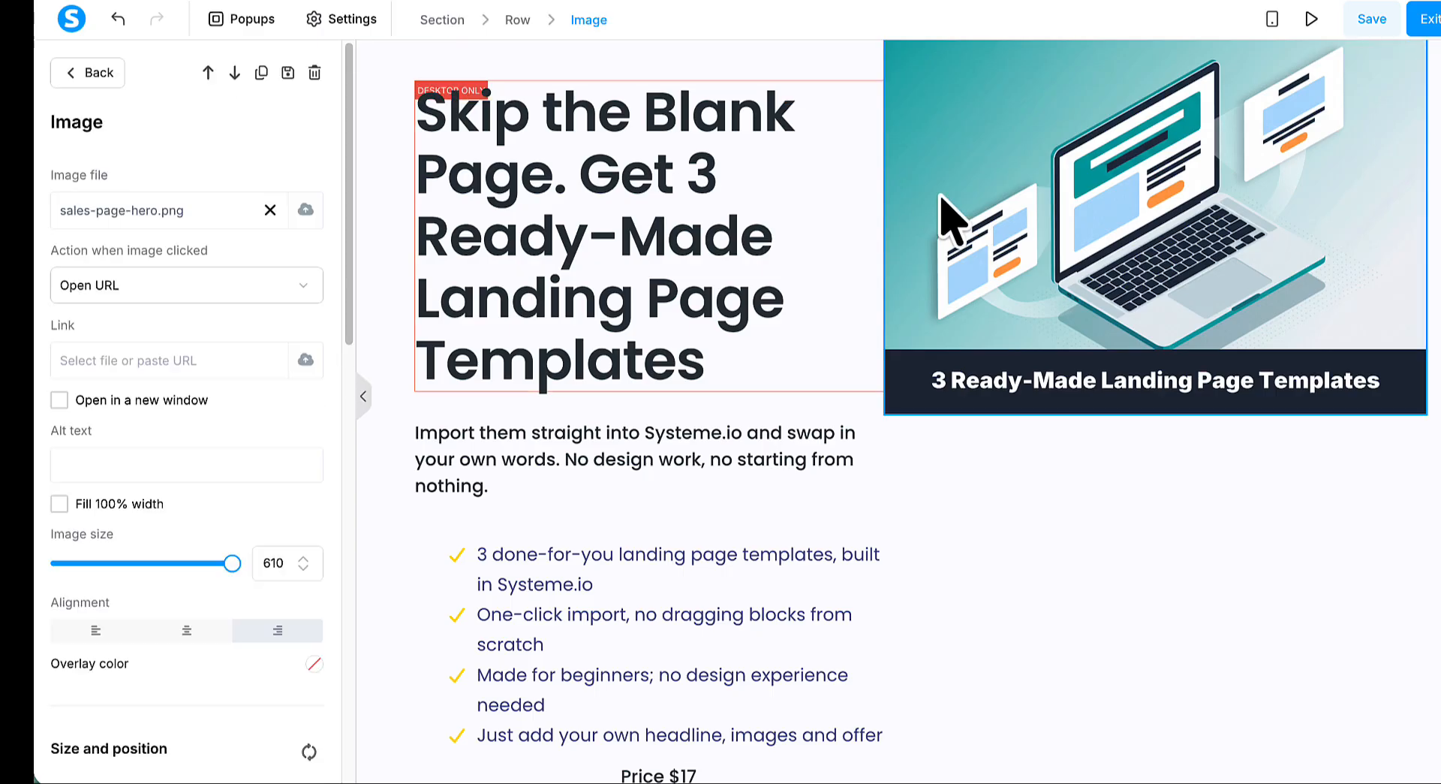
{"action": "scroll", "coordinate": [314, 415], "scroll_direction": "down", "scroll_amount": 2}
{"action": "scroll", "coordinate": [314, 414], "scroll_direction": "down", "scroll_amount": 4}
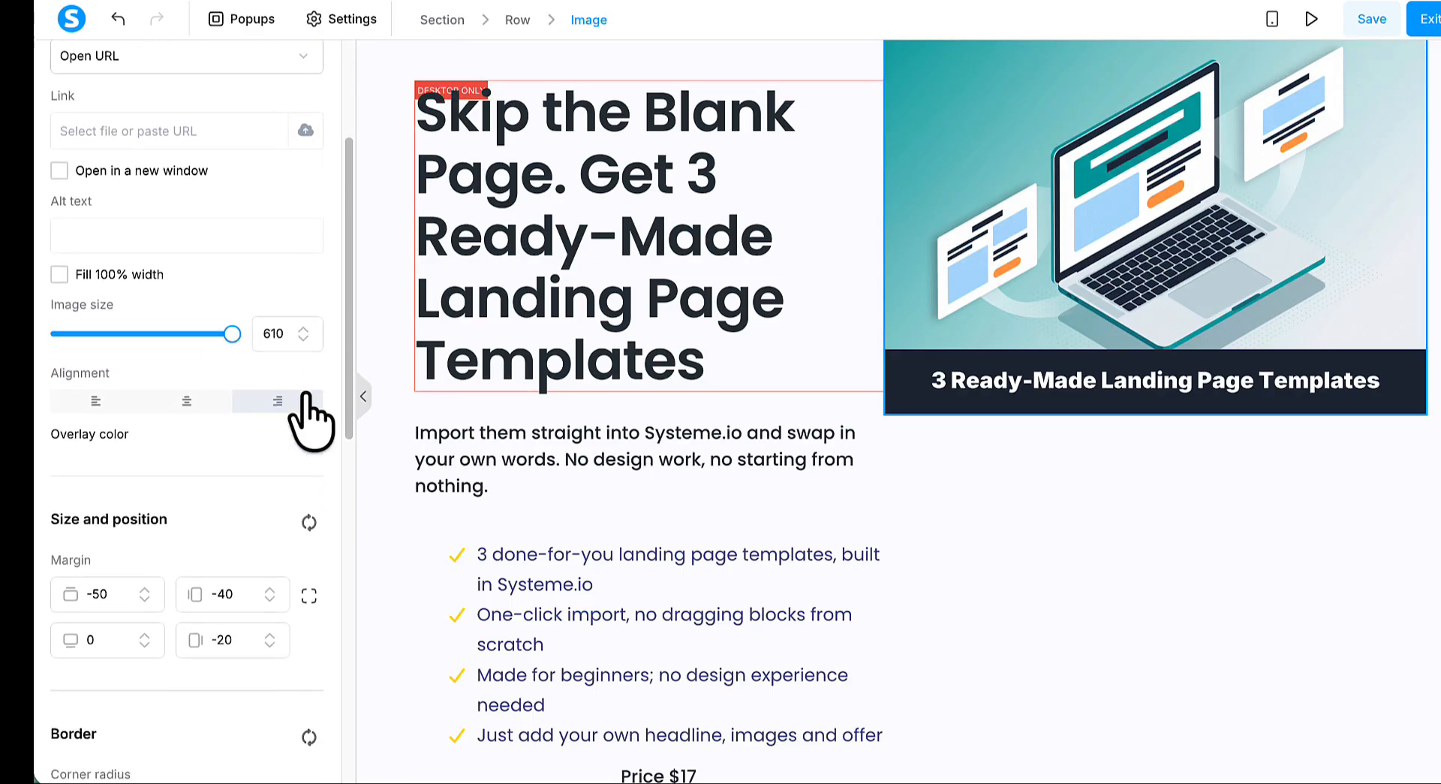
{"action": "left_click", "coordinate": [144, 380]}
{"action": "left_click", "coordinate": [144, 381]}
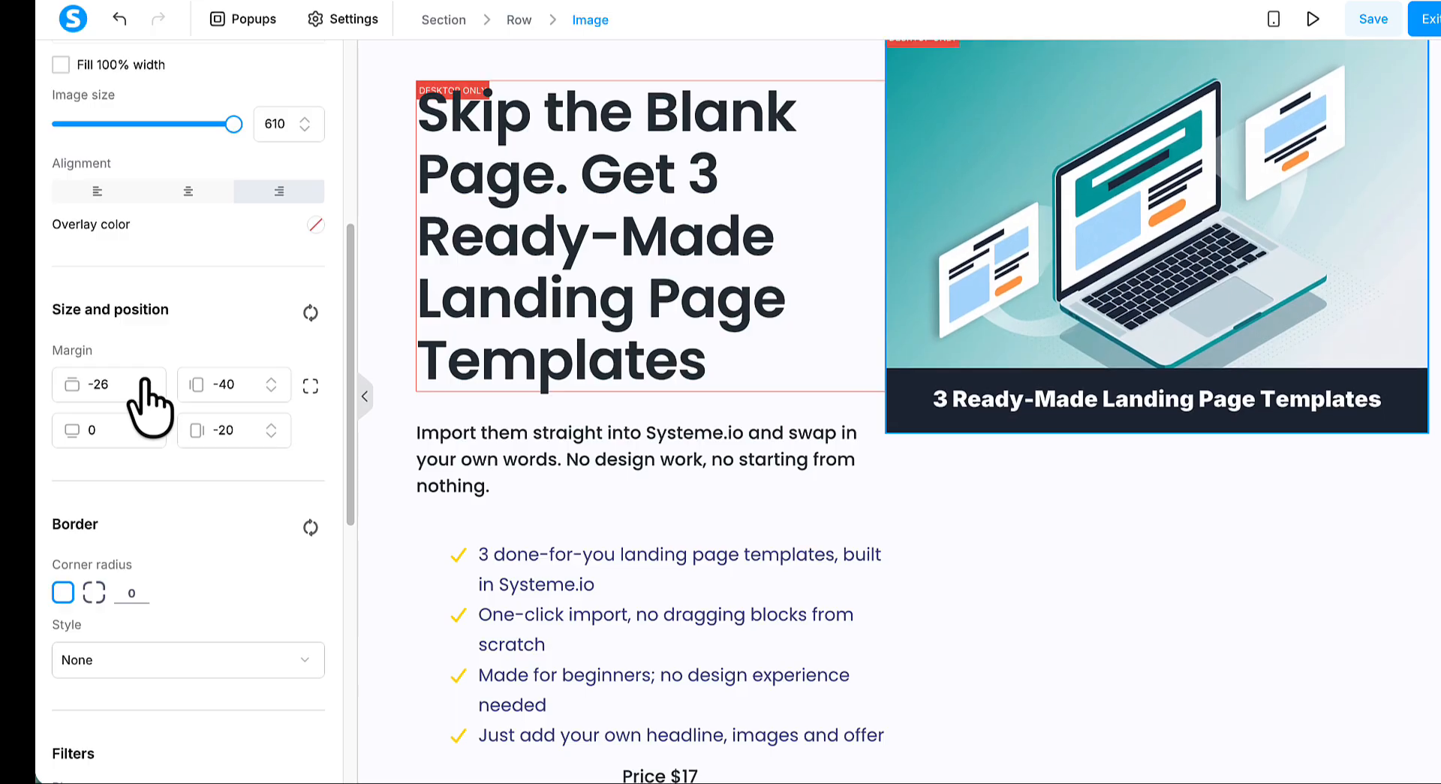
{"action": "left_click", "coordinate": [144, 381]}
{"action": "left_click", "coordinate": [144, 380]}
{"action": "left_click", "coordinate": [144, 380]}
{"action": "left_click", "coordinate": [144, 381]}
{"action": "left_click", "coordinate": [144, 381]}
{"action": "left_click", "coordinate": [144, 381]}
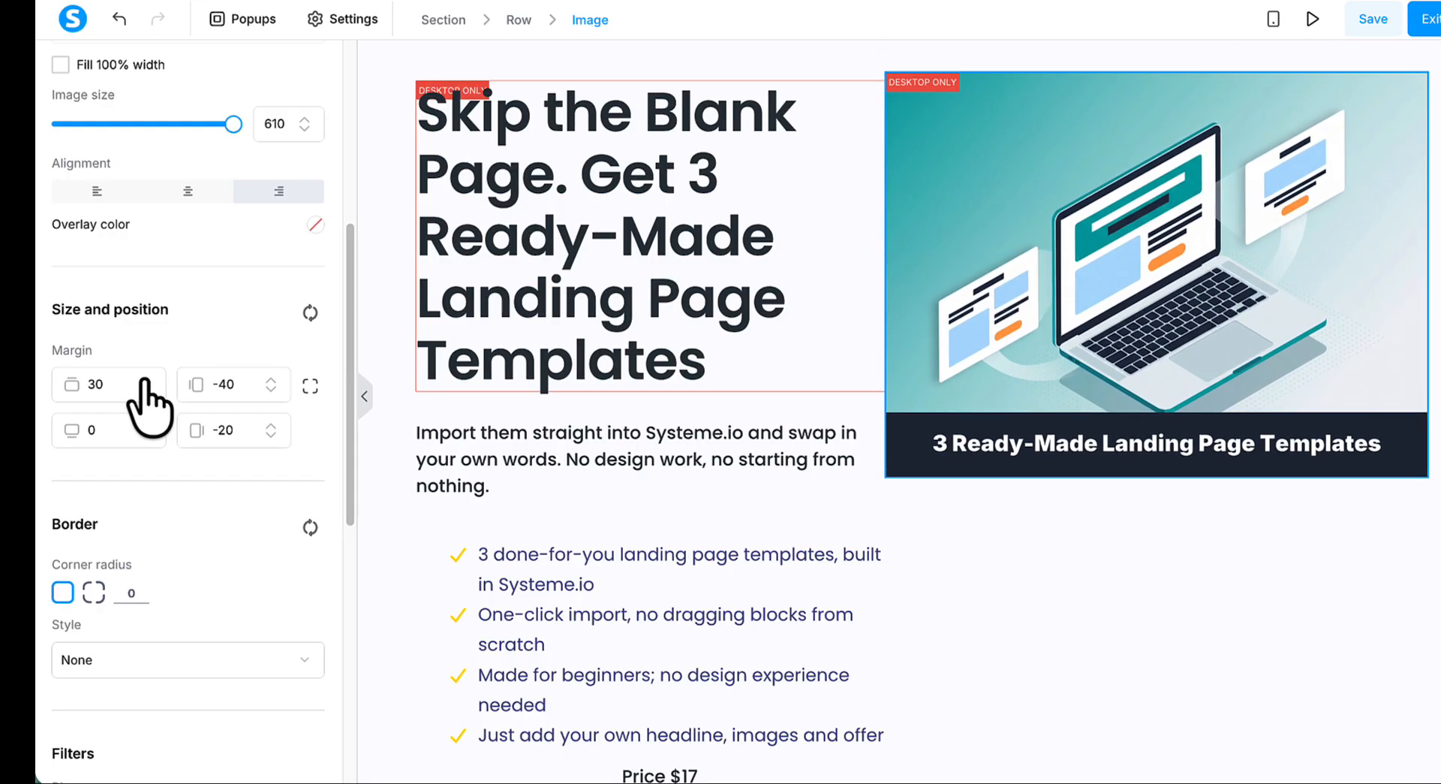
{"action": "left_click", "coordinate": [145, 380]}
{"action": "left_click", "coordinate": [146, 390]}
{"action": "left_click", "coordinate": [146, 390]}
{"action": "left_click", "coordinate": [145, 391]}
- Reduce the hero image's size to 481 and centre-align it
{"action": "scroll", "coordinate": [159, 376], "scroll_direction": "down", "scroll_amount": 4}
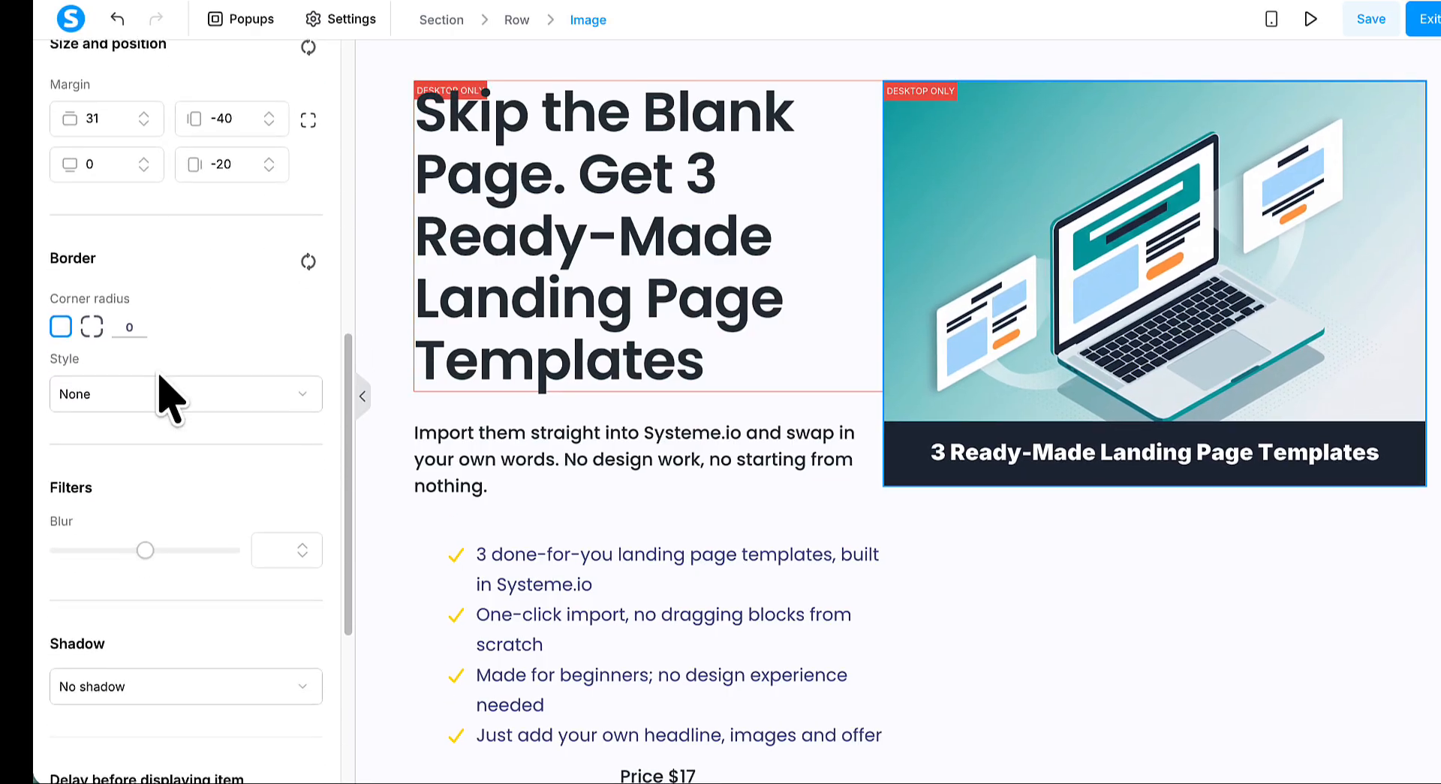
{"action": "scroll", "coordinate": [159, 373], "scroll_direction": "up", "scroll_amount": 6}
{"action": "left_click_drag", "start_coordinate": [174, 290], "coordinate": [196, 292]}
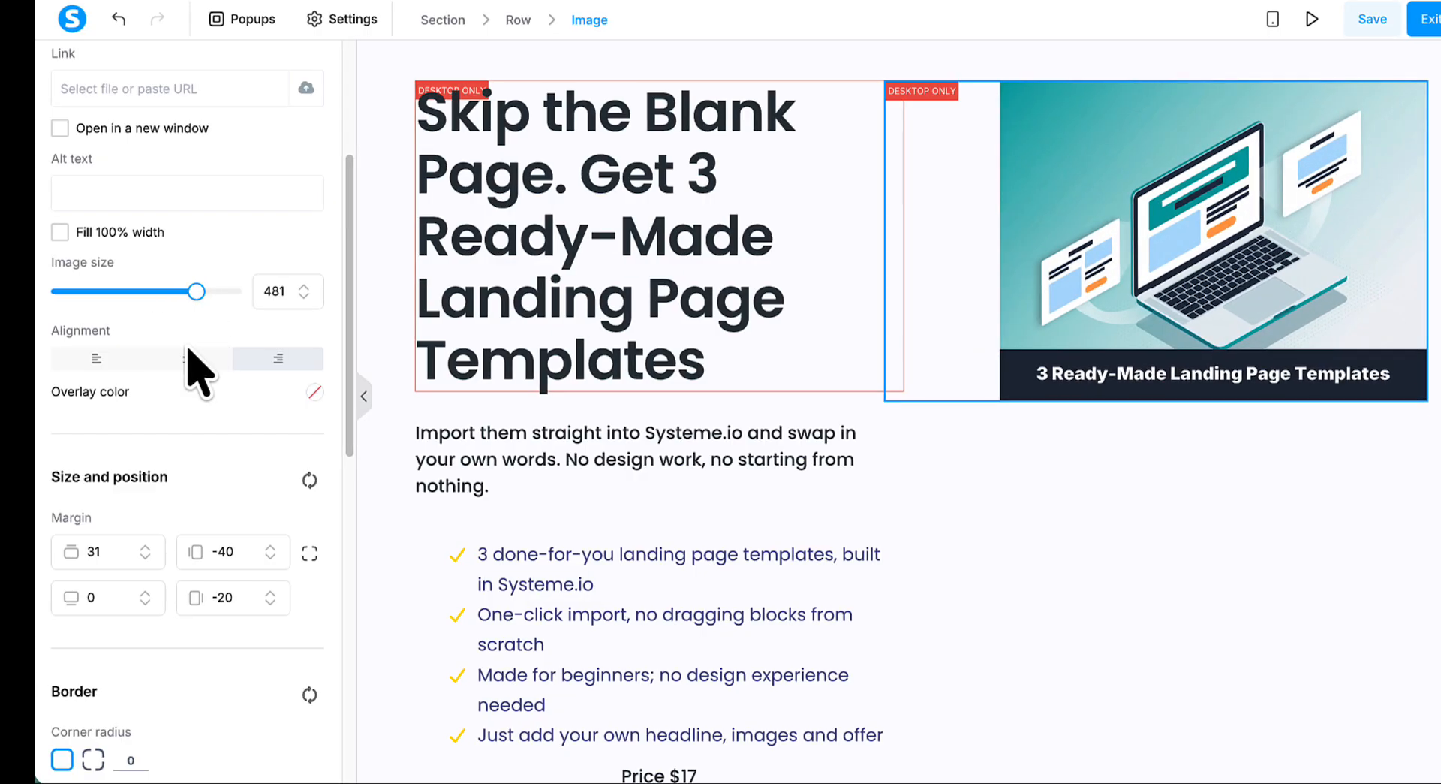
{"action": "left_click", "coordinate": [187, 358]}
{"action": "left_click", "coordinate": [983, 562]}
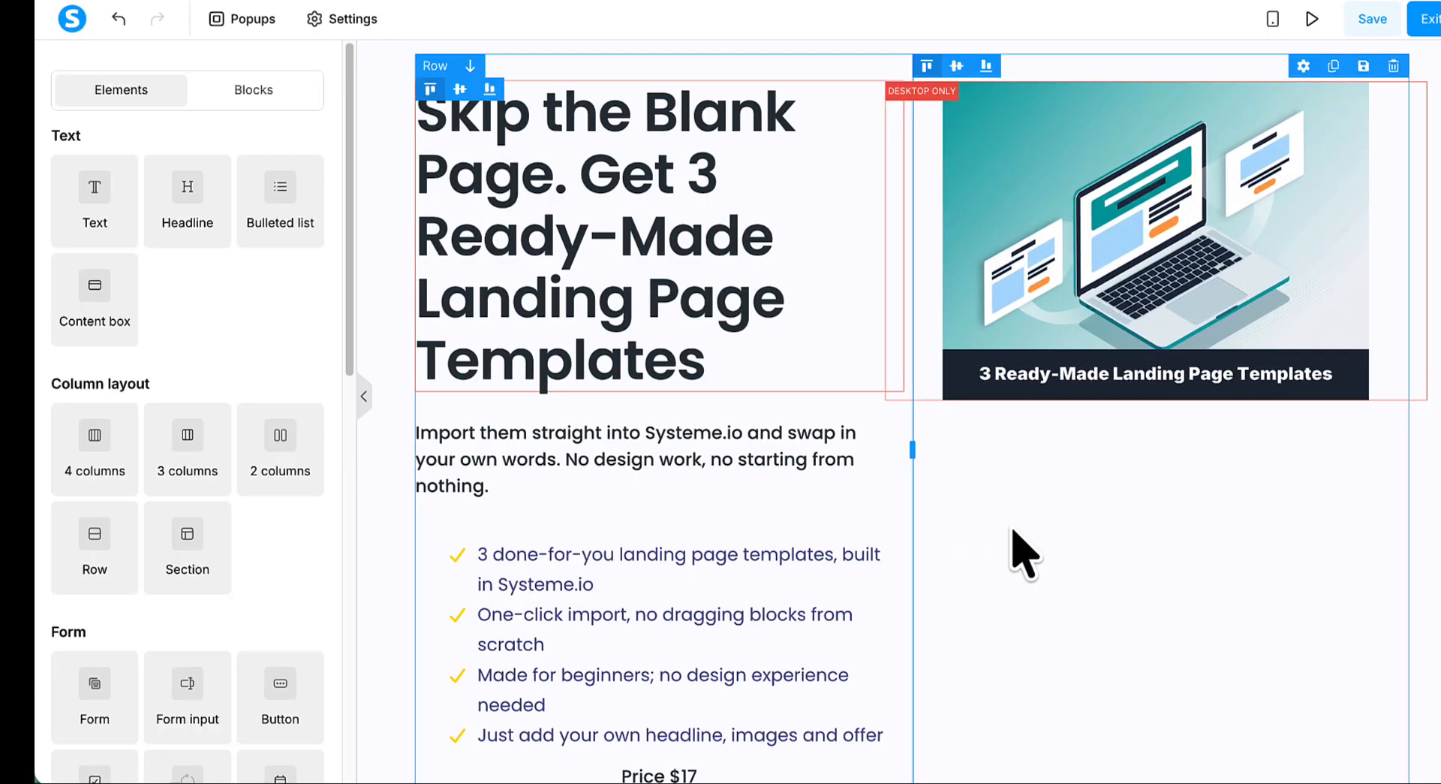
- Save the sales page and review its hero section in the page preview
{"action": "scroll", "coordinate": [1014, 530], "scroll_direction": "down", "scroll_amount": 2}
{"action": "scroll", "coordinate": [1025, 555], "scroll_direction": "down", "scroll_amount": 5}
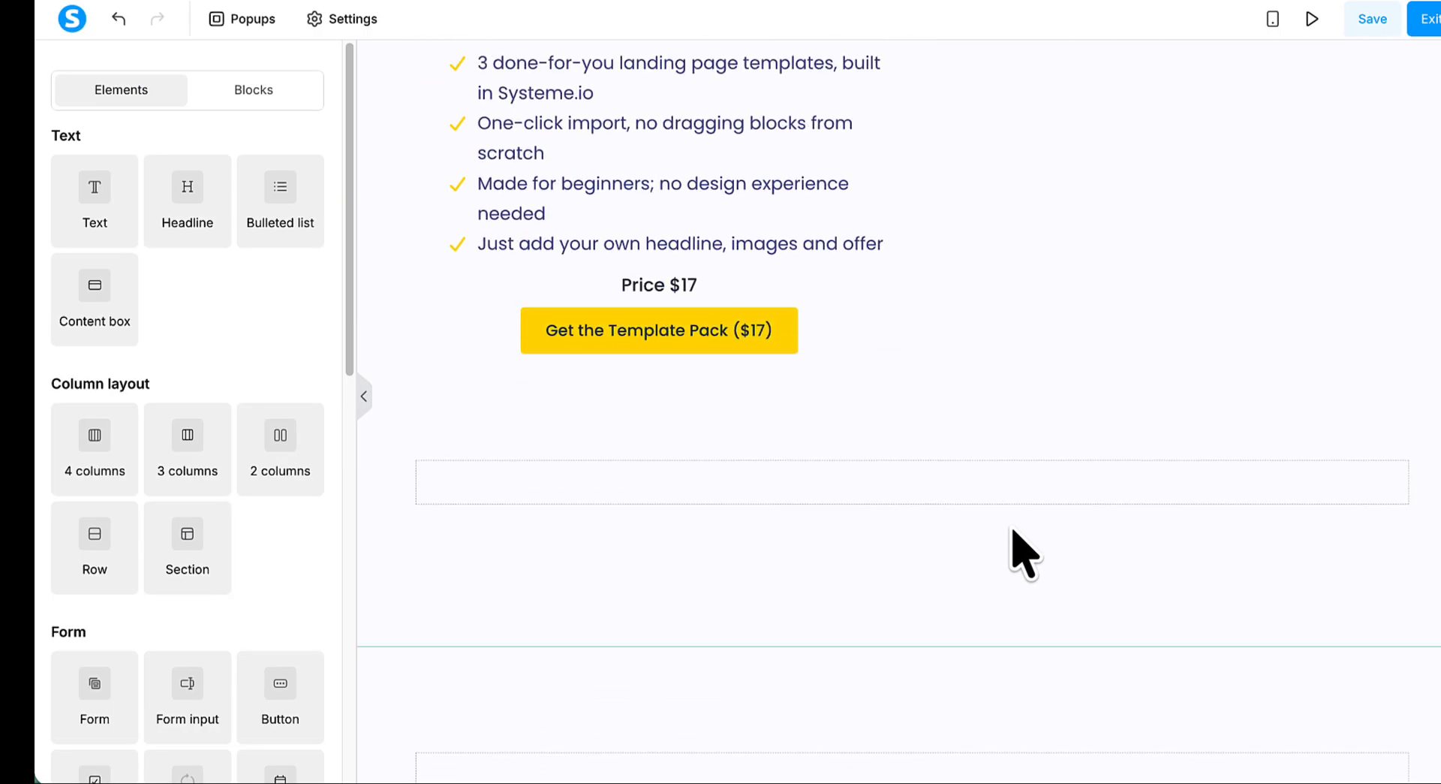
{"action": "scroll", "coordinate": [1024, 555], "scroll_direction": "up", "scroll_amount": 8}
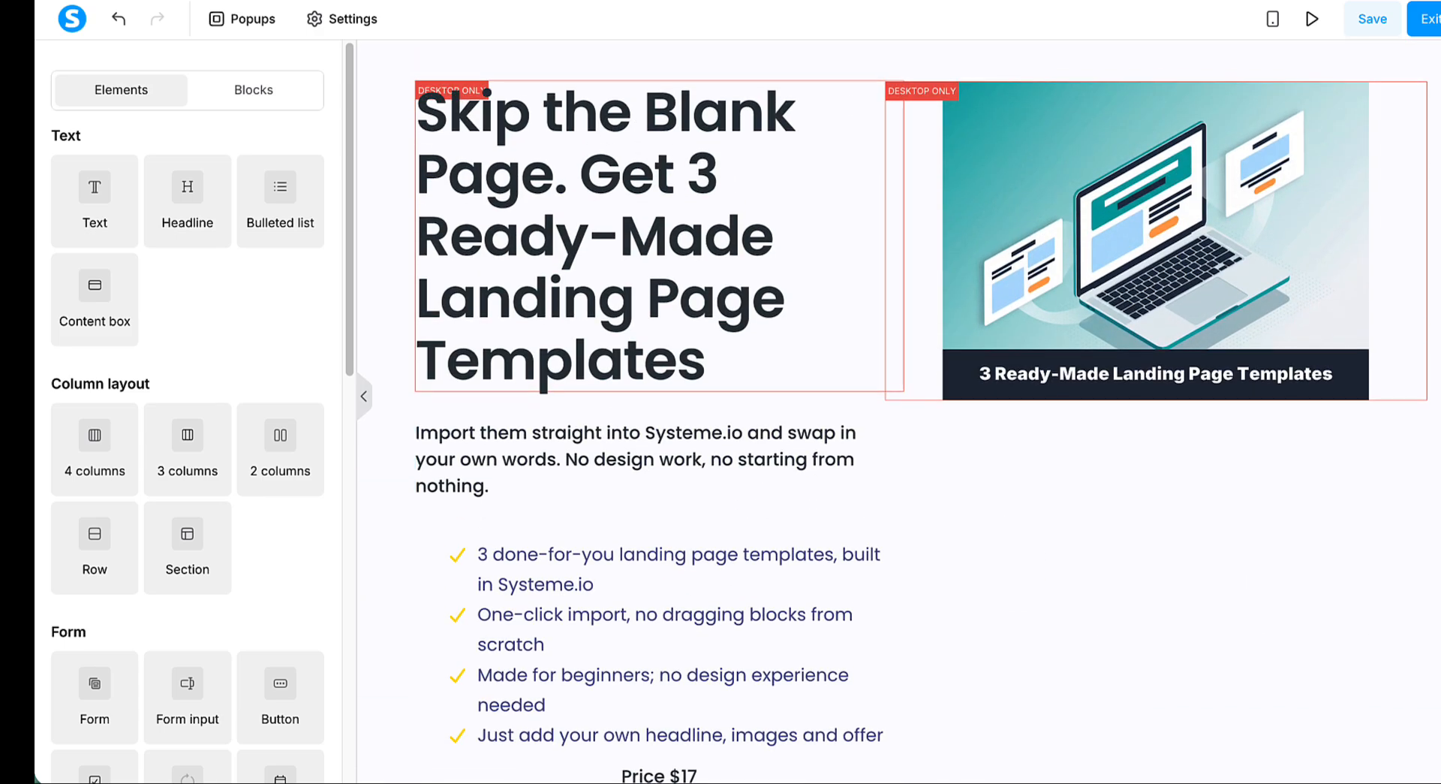
{"action": "left_click", "coordinate": [1360, 30]}
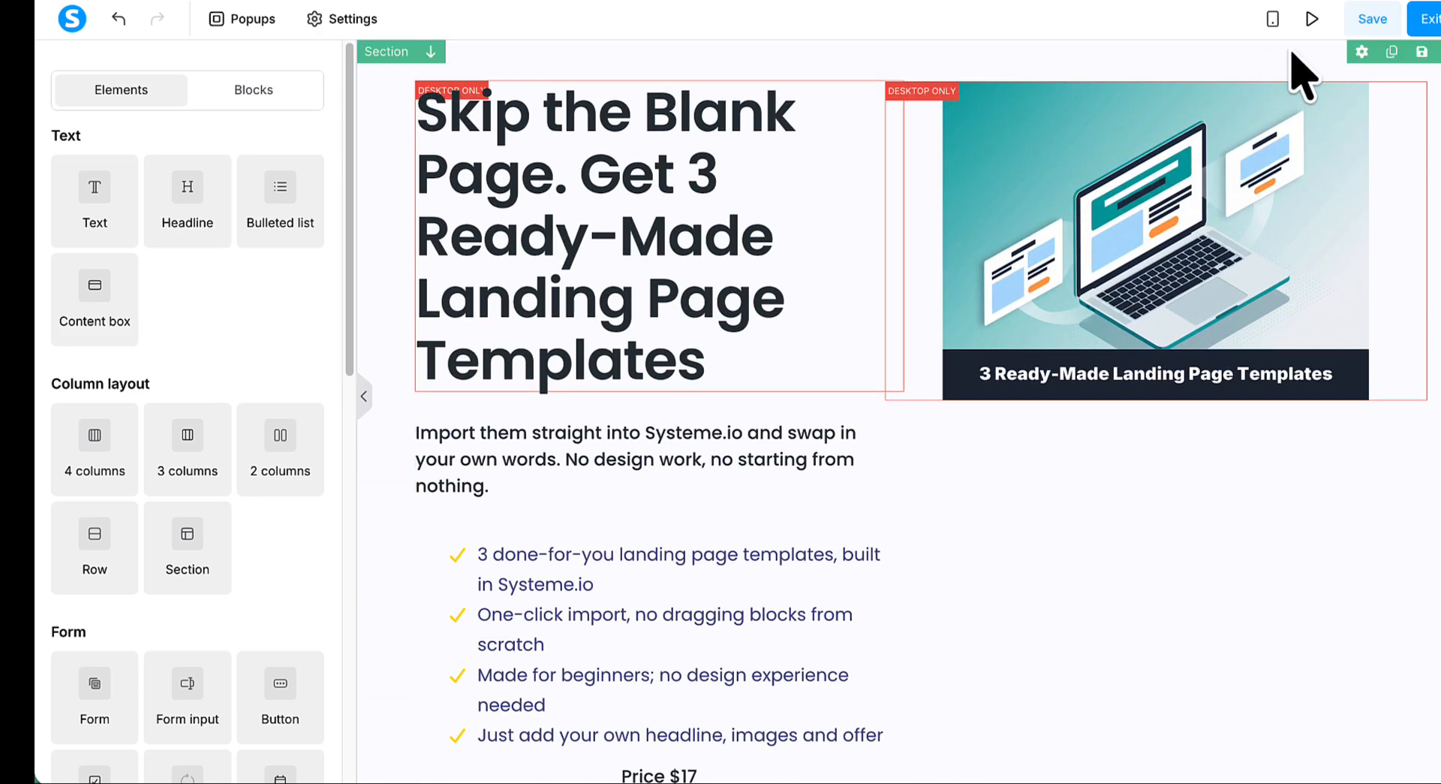
{"action": "left_click", "coordinate": [1295, 21]}
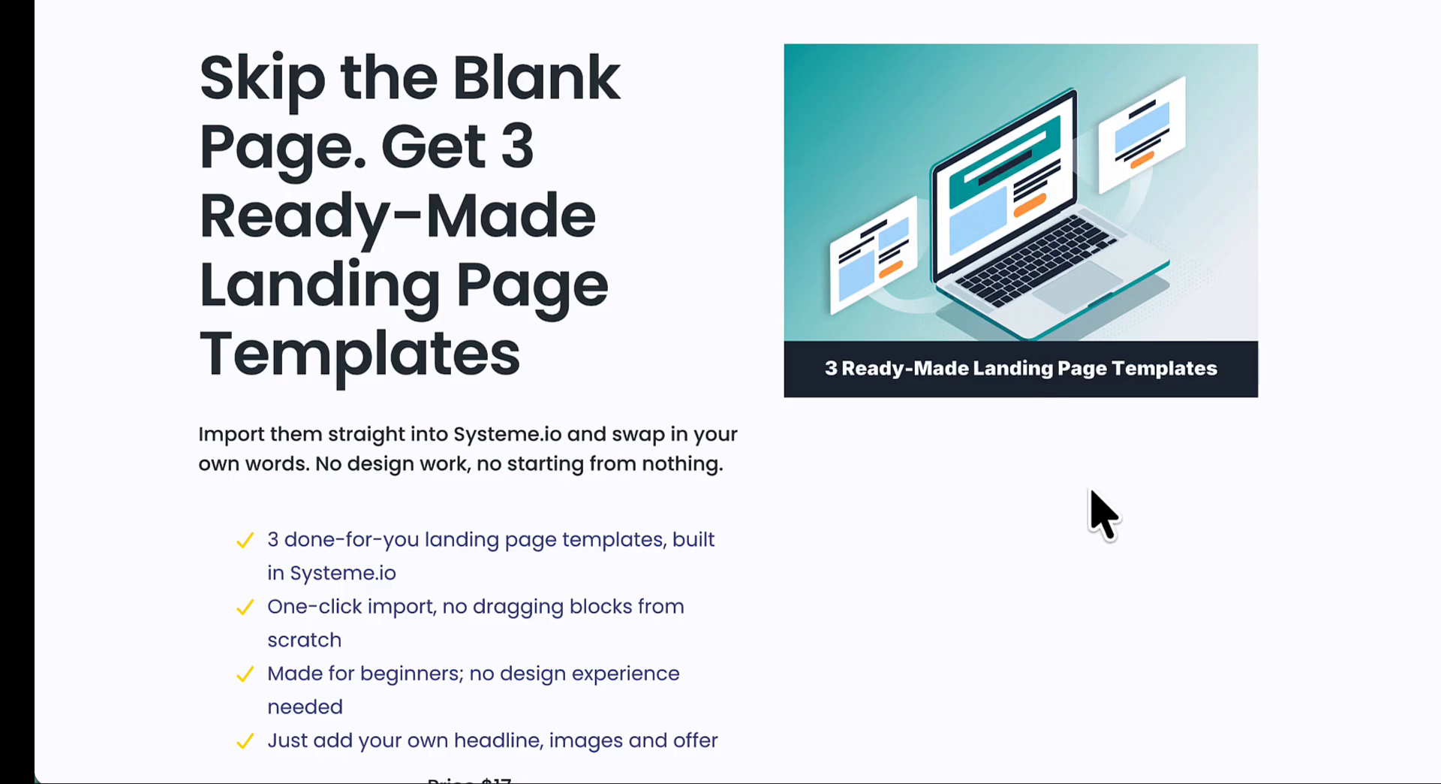
{"action": "scroll", "coordinate": [1092, 492], "scroll_direction": "down", "scroll_amount": 8}
{"action": "scroll", "coordinate": [1093, 489], "scroll_direction": "up", "scroll_amount": 9}
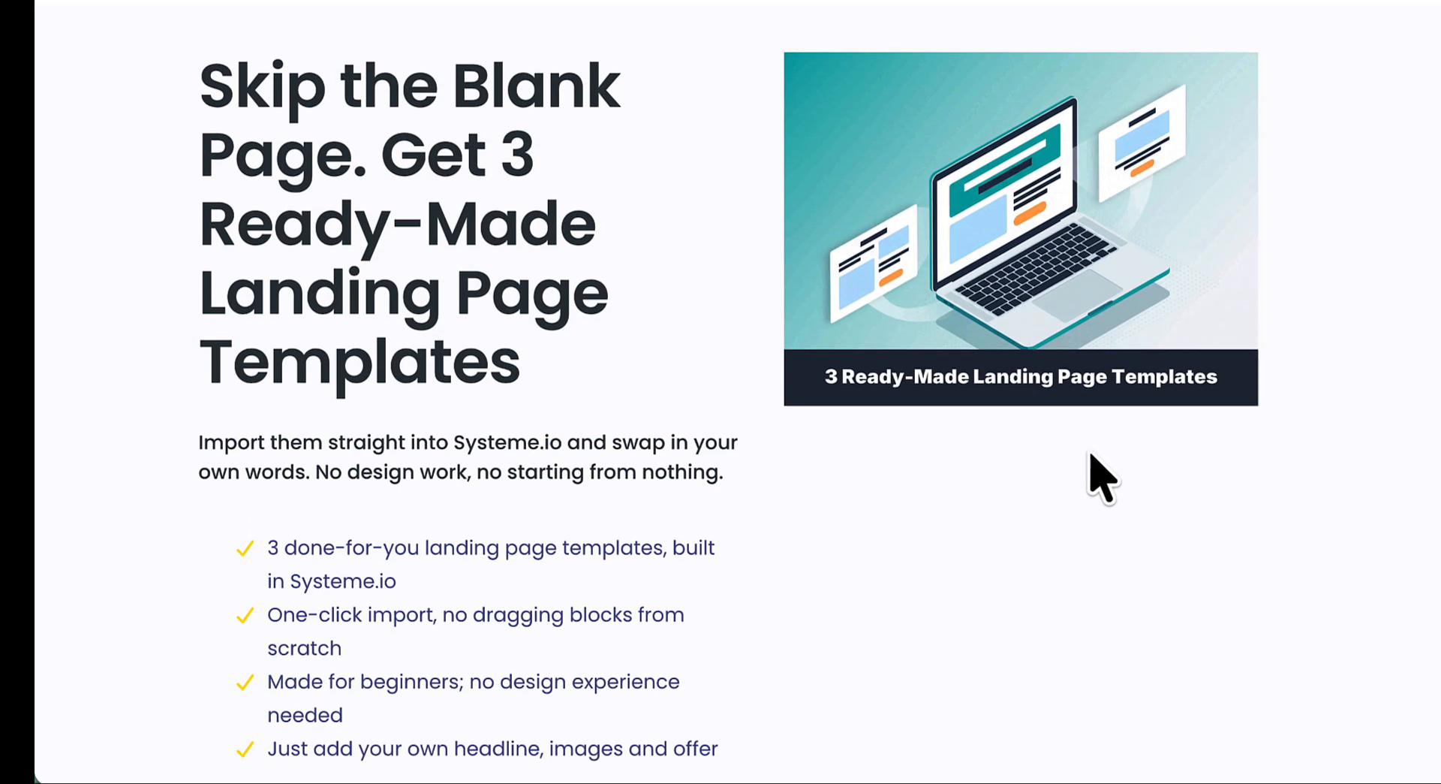
{"action": "left_click", "coordinate": [863, 1]}
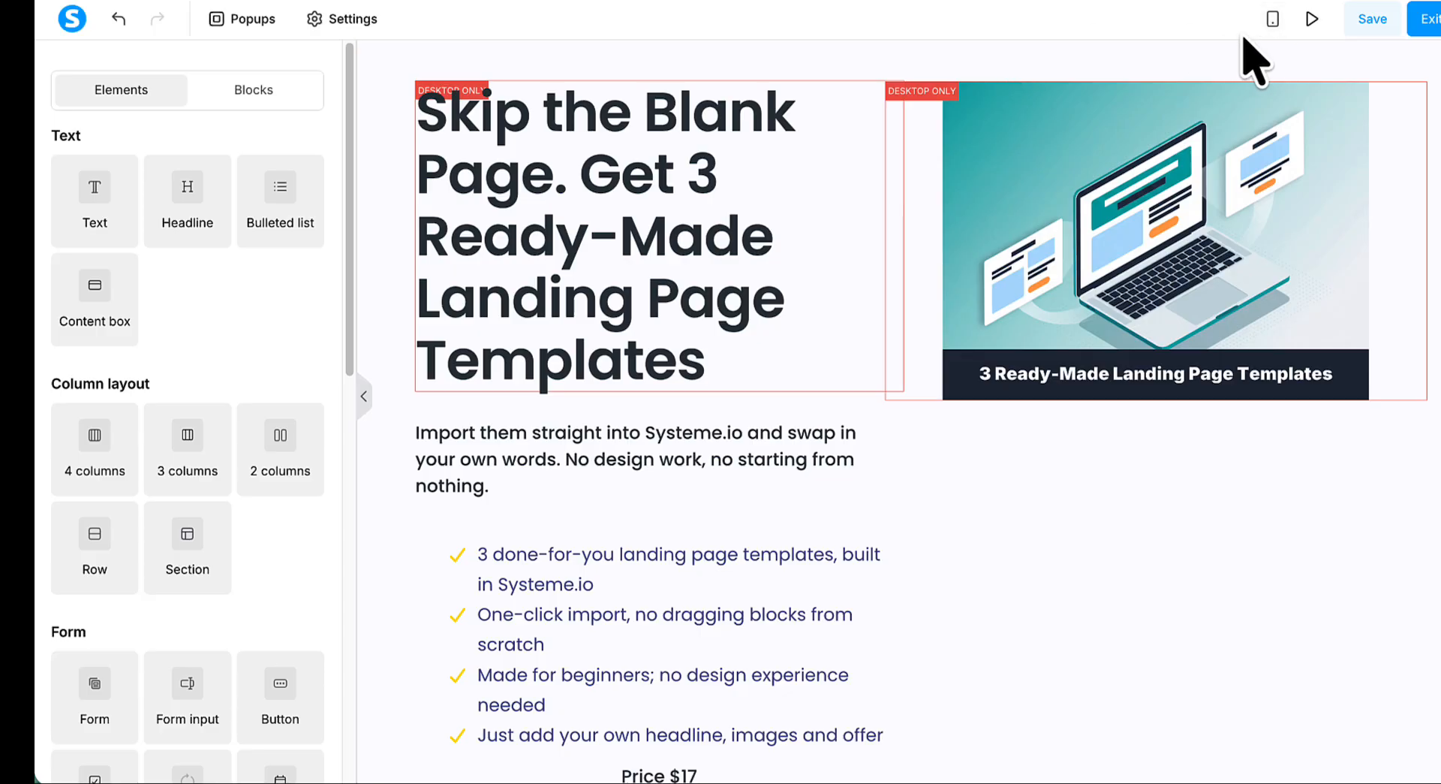
- In the mobile view, replace the Dataanalysis-bro.svg hero illustration with the already uploaded sales-page-hero.png
{"action": "left_click", "coordinate": [1274, 23]}
{"action": "scroll", "coordinate": [969, 352], "scroll_direction": "down", "scroll_amount": 2}
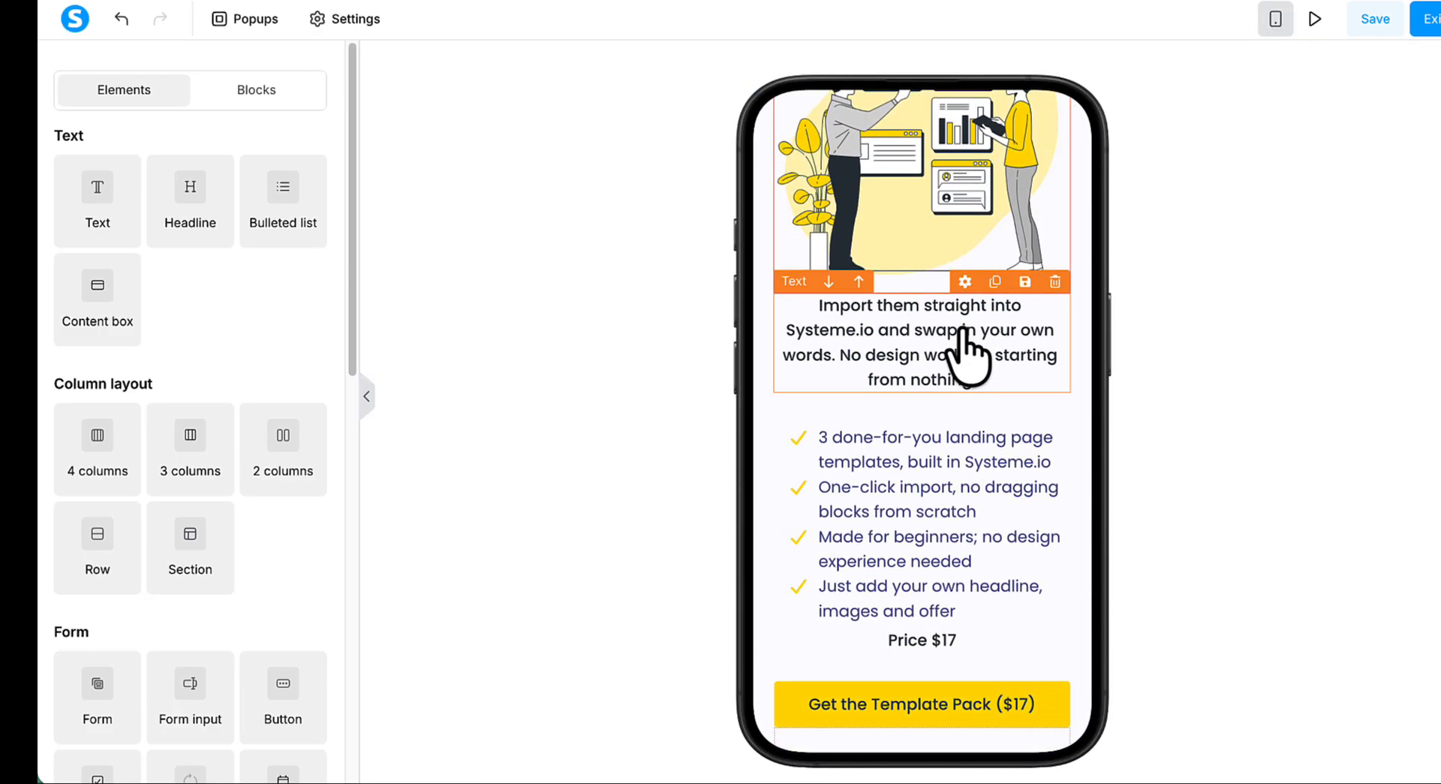
{"action": "scroll", "coordinate": [968, 353], "scroll_direction": "up", "scroll_amount": 2}
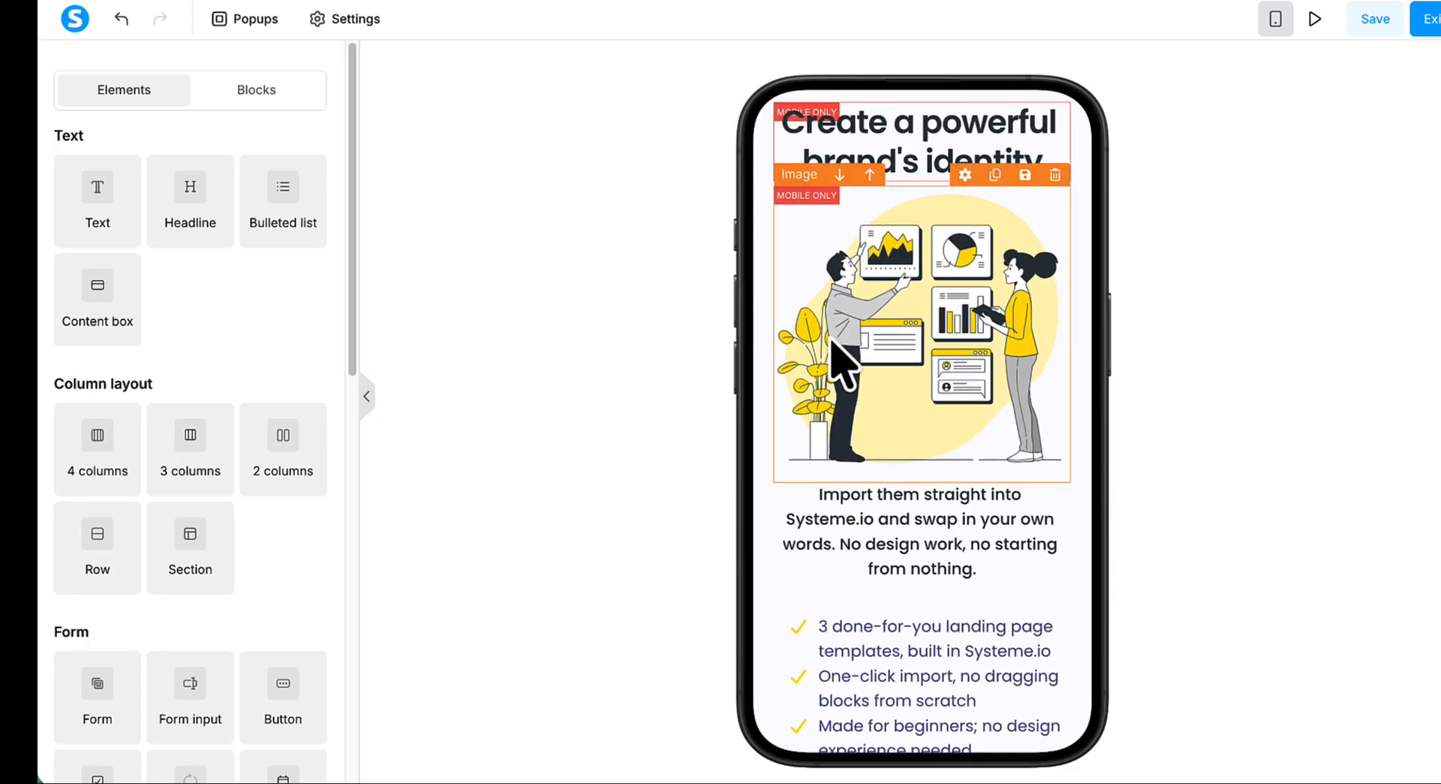
{"action": "left_click", "coordinate": [940, 300]}
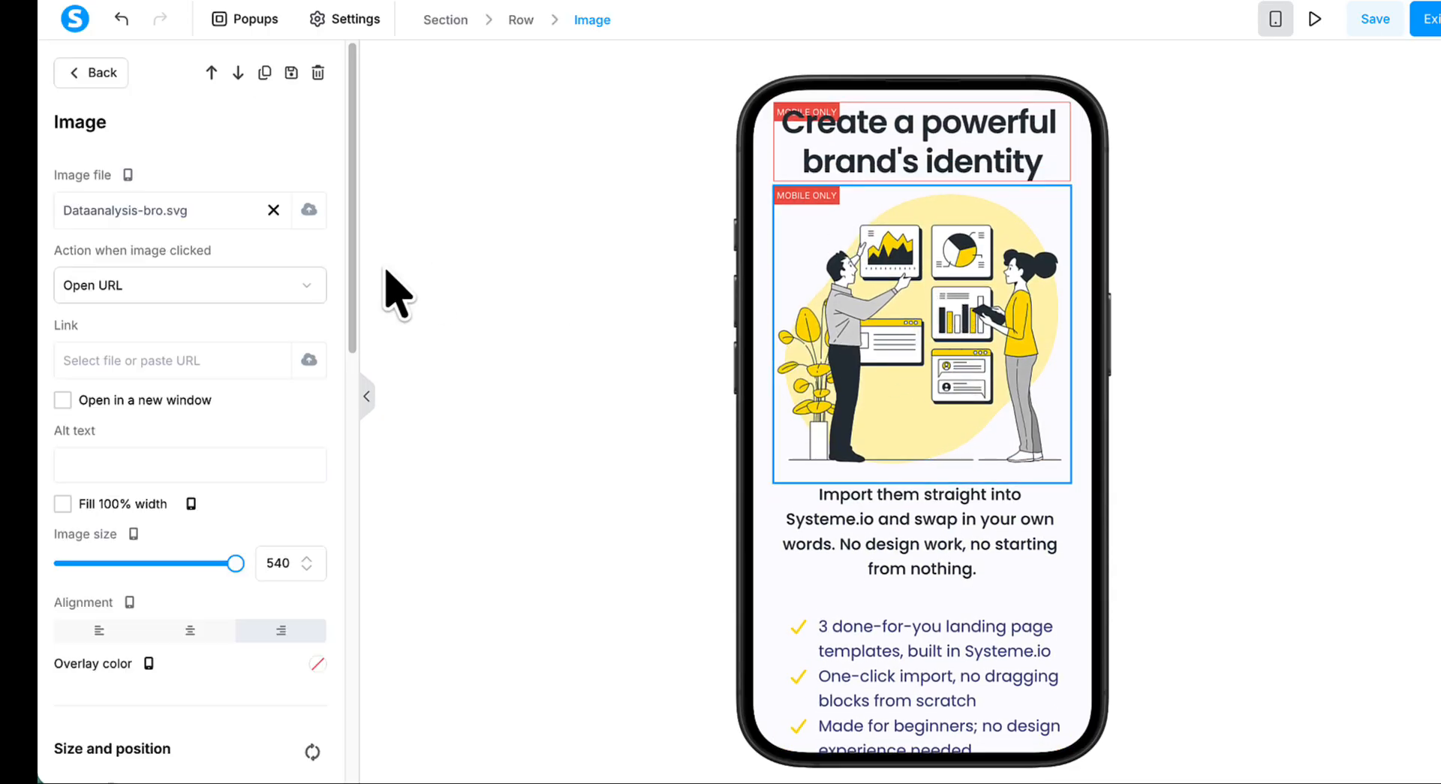
{"action": "left_click", "coordinate": [311, 213]}
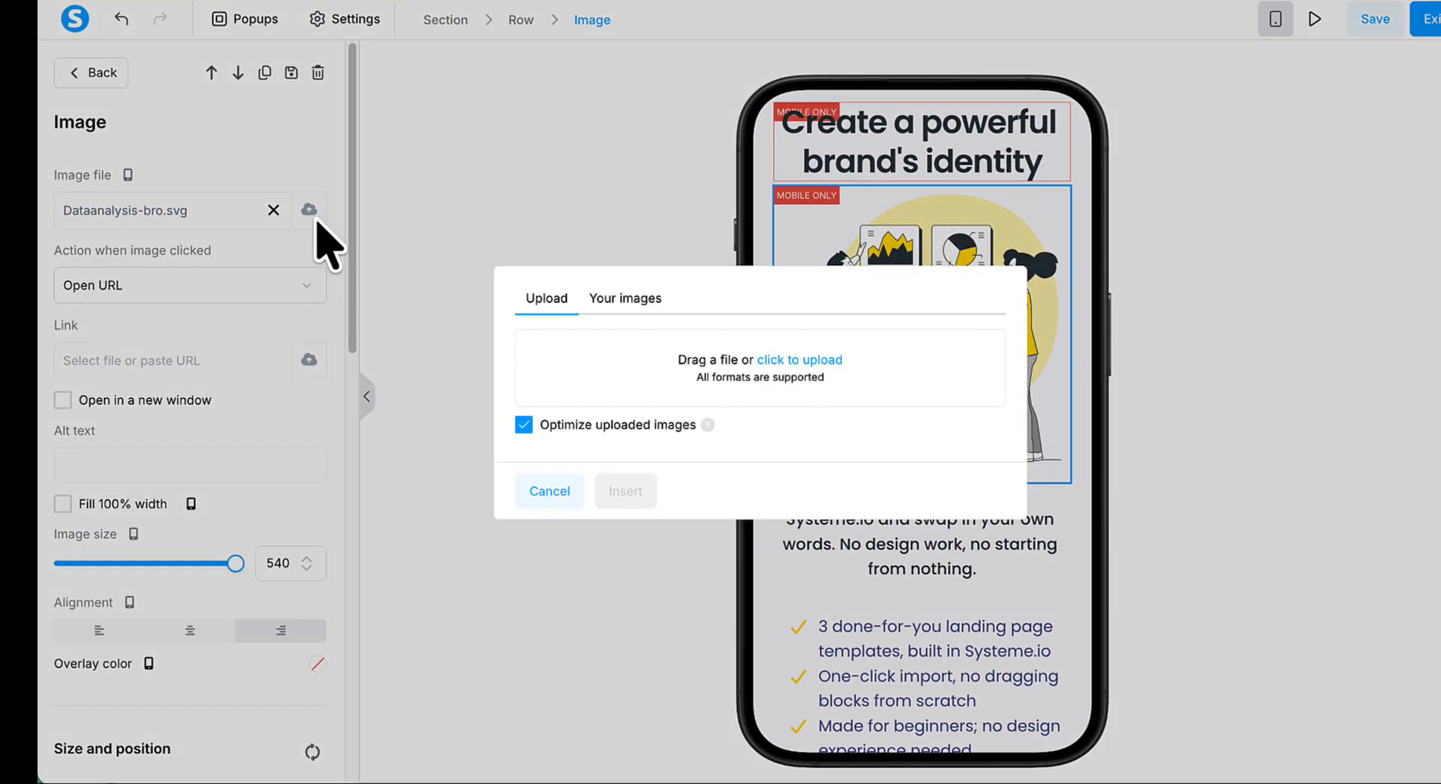
{"action": "left_click", "coordinate": [638, 298]}
{"action": "left_click", "coordinate": [530, 296]}
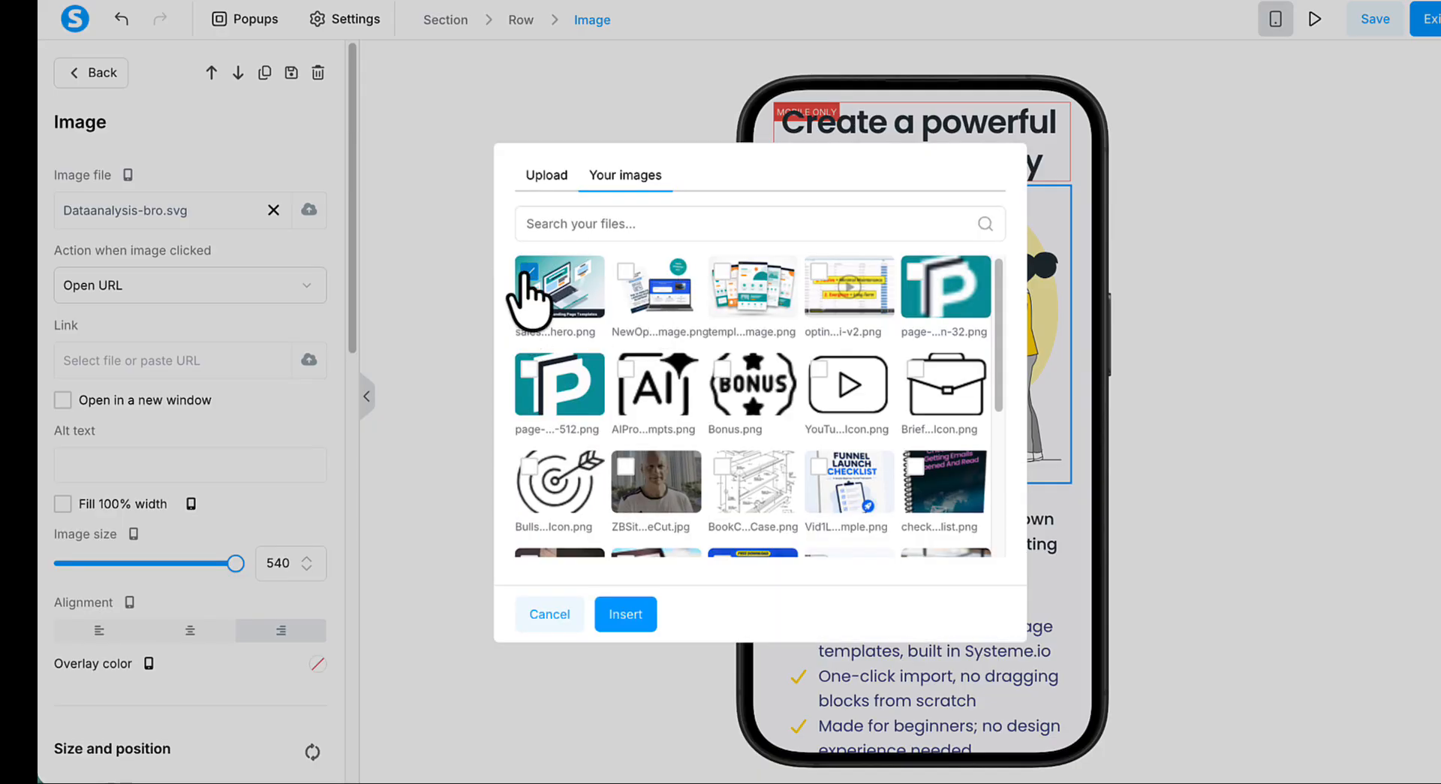
{"action": "left_click", "coordinate": [623, 613]}
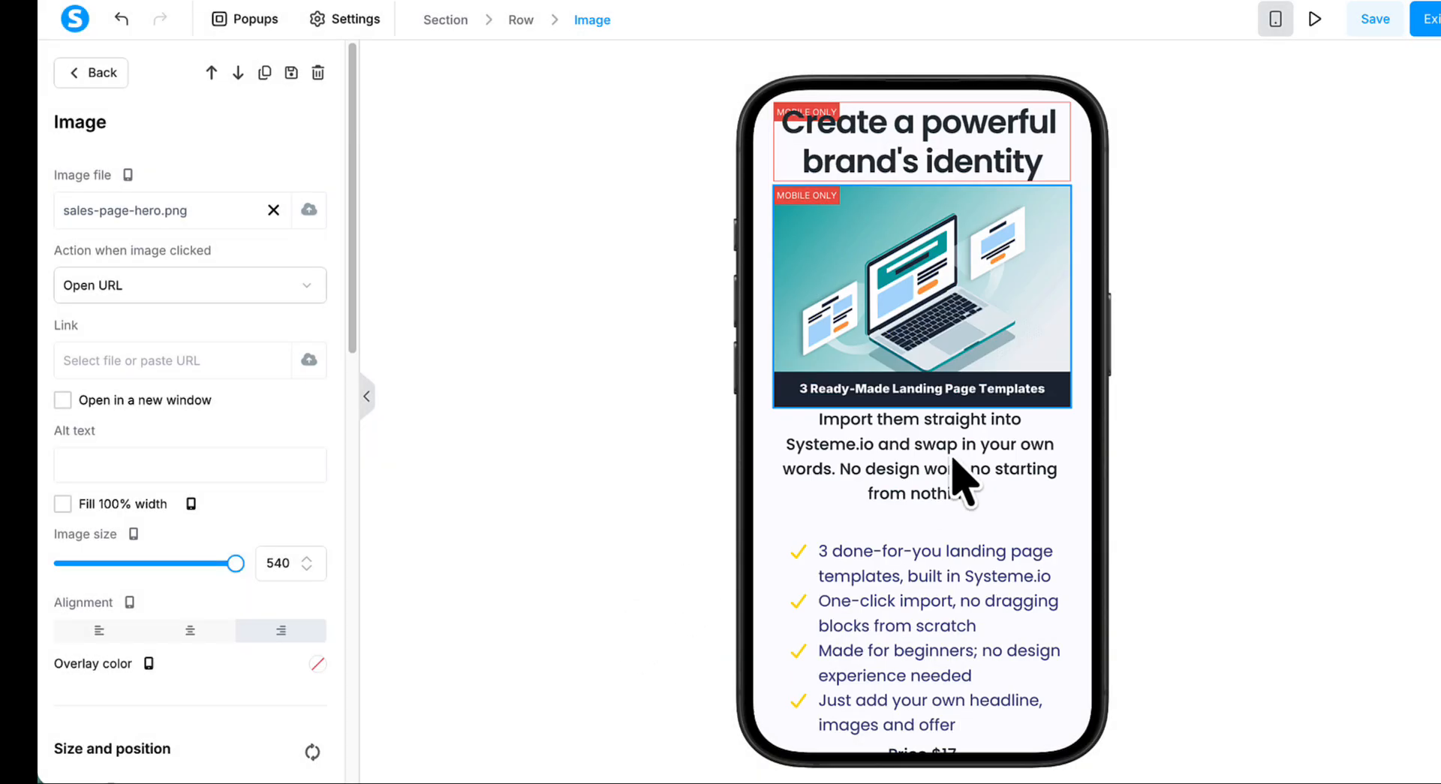
{"action": "key", "text": "Escape"}
- Remove the leftover Workflow and step template sections between the hero and the footer in the mobile layout
{"action": "scroll", "coordinate": [998, 499], "scroll_direction": "down", "scroll_amount": 6}
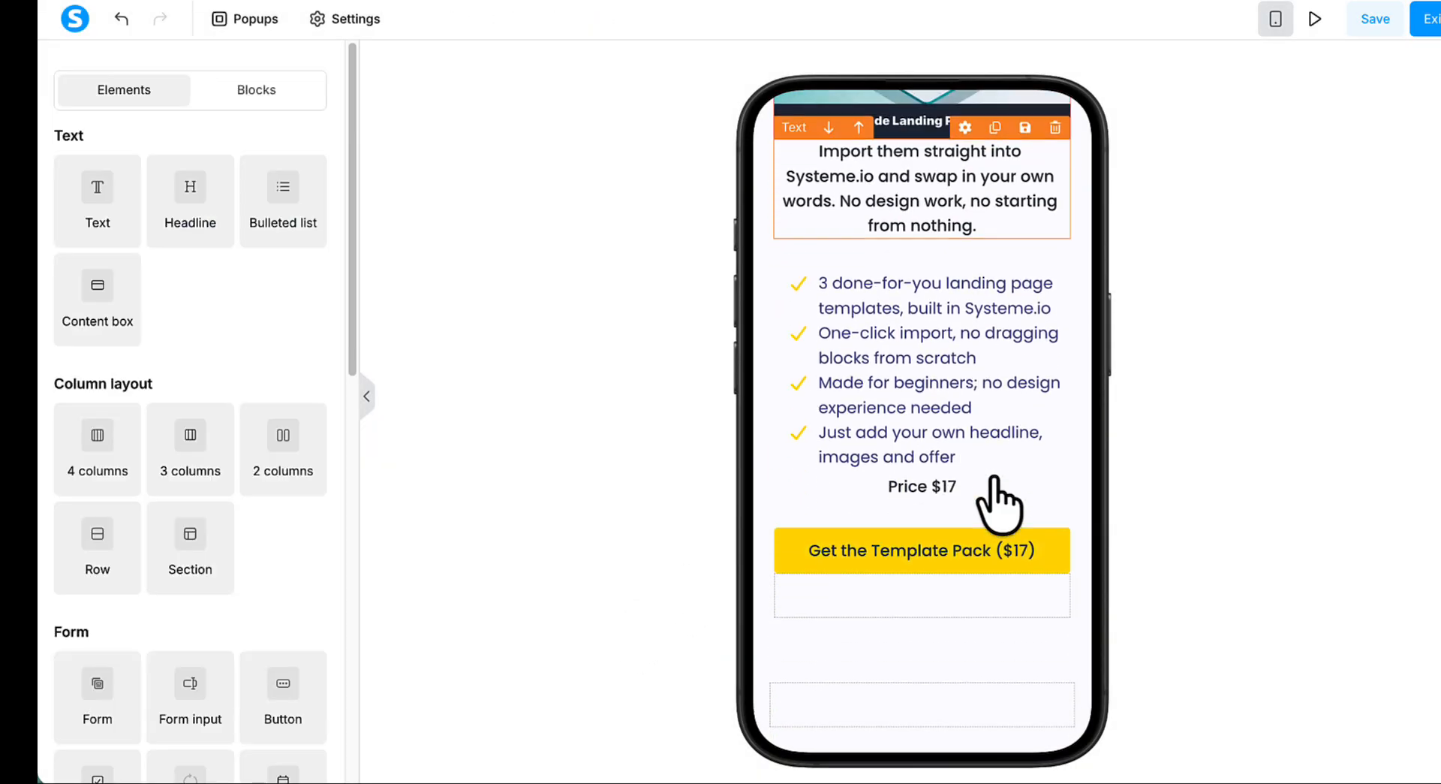
{"action": "scroll", "coordinate": [997, 481], "scroll_direction": "down", "scroll_amount": 7}
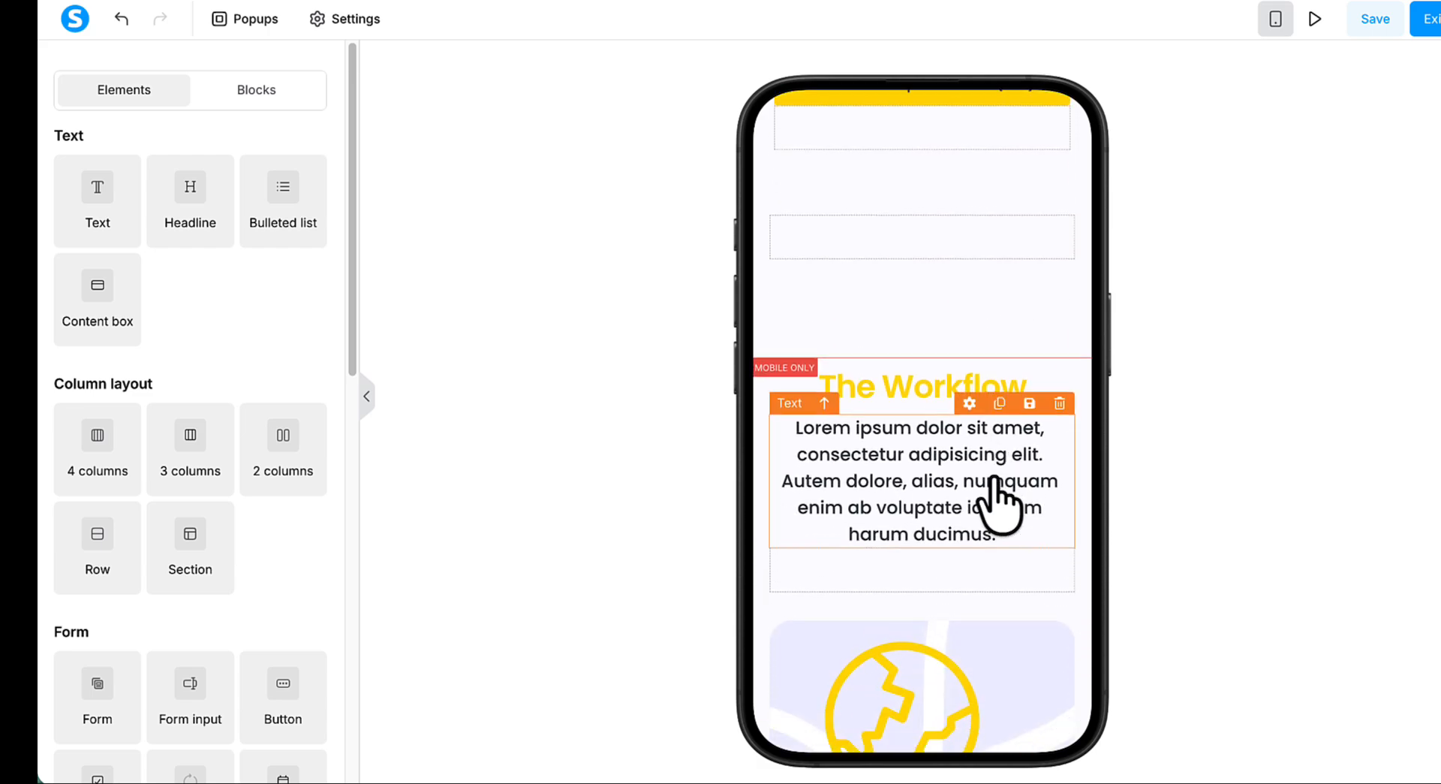
{"action": "scroll", "coordinate": [1006, 501], "scroll_direction": "down", "scroll_amount": 14}
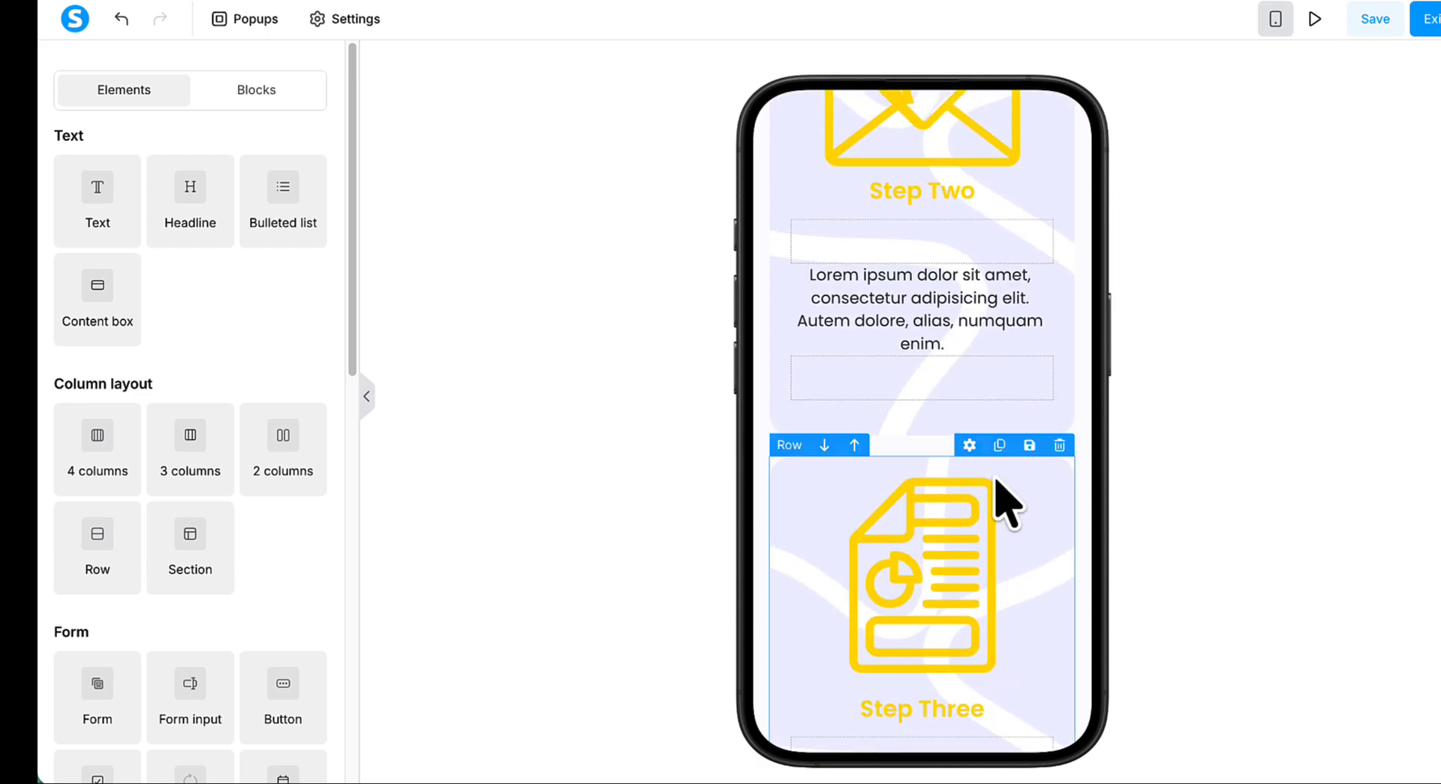
{"action": "scroll", "coordinate": [1006, 502], "scroll_direction": "up", "scroll_amount": 10}
{"action": "scroll", "coordinate": [1006, 501], "scroll_direction": "up", "scroll_amount": 8}
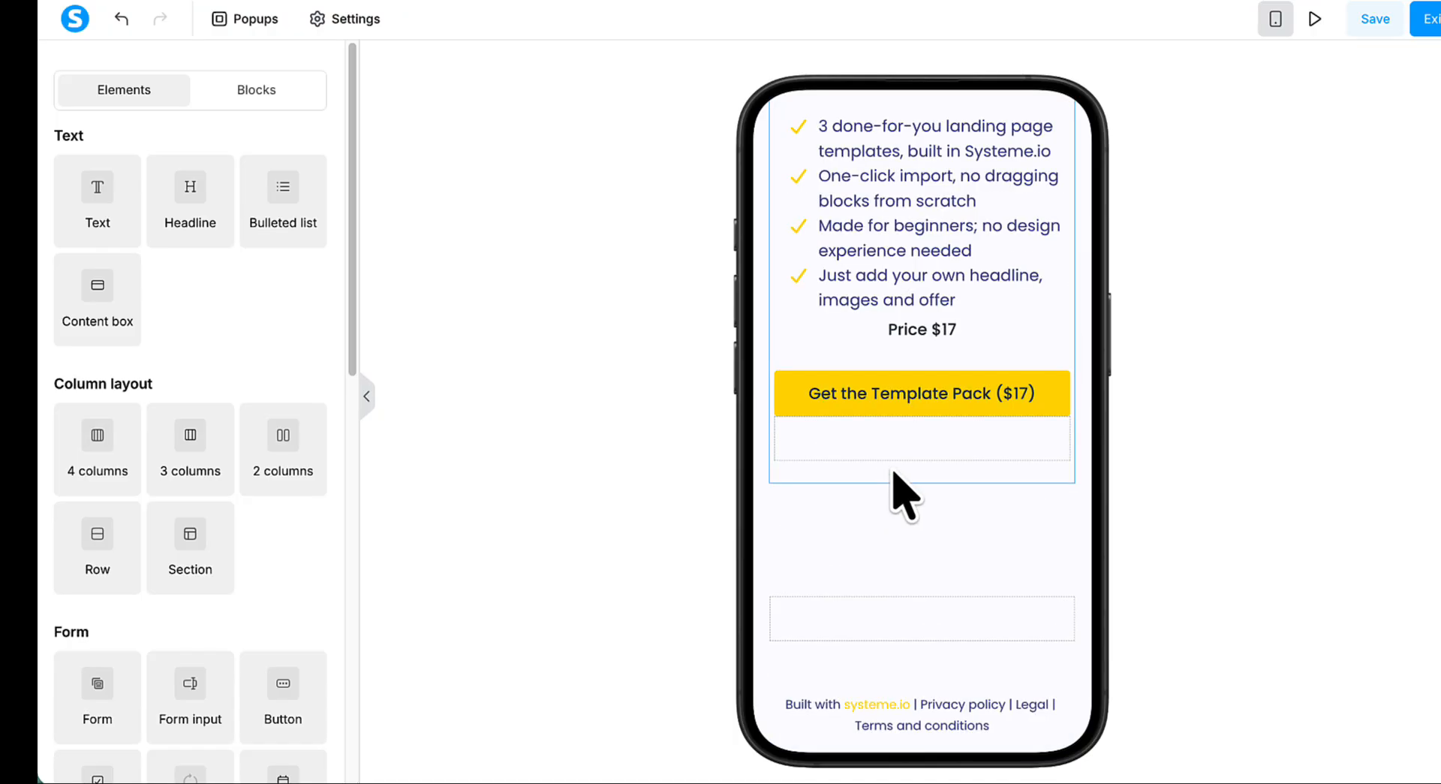
- Check the mobile layout from the hero image to the footer and save the page
{"action": "scroll", "coordinate": [894, 480], "scroll_direction": "up", "scroll_amount": 5}
{"action": "scroll", "coordinate": [892, 473], "scroll_direction": "down", "scroll_amount": 5}
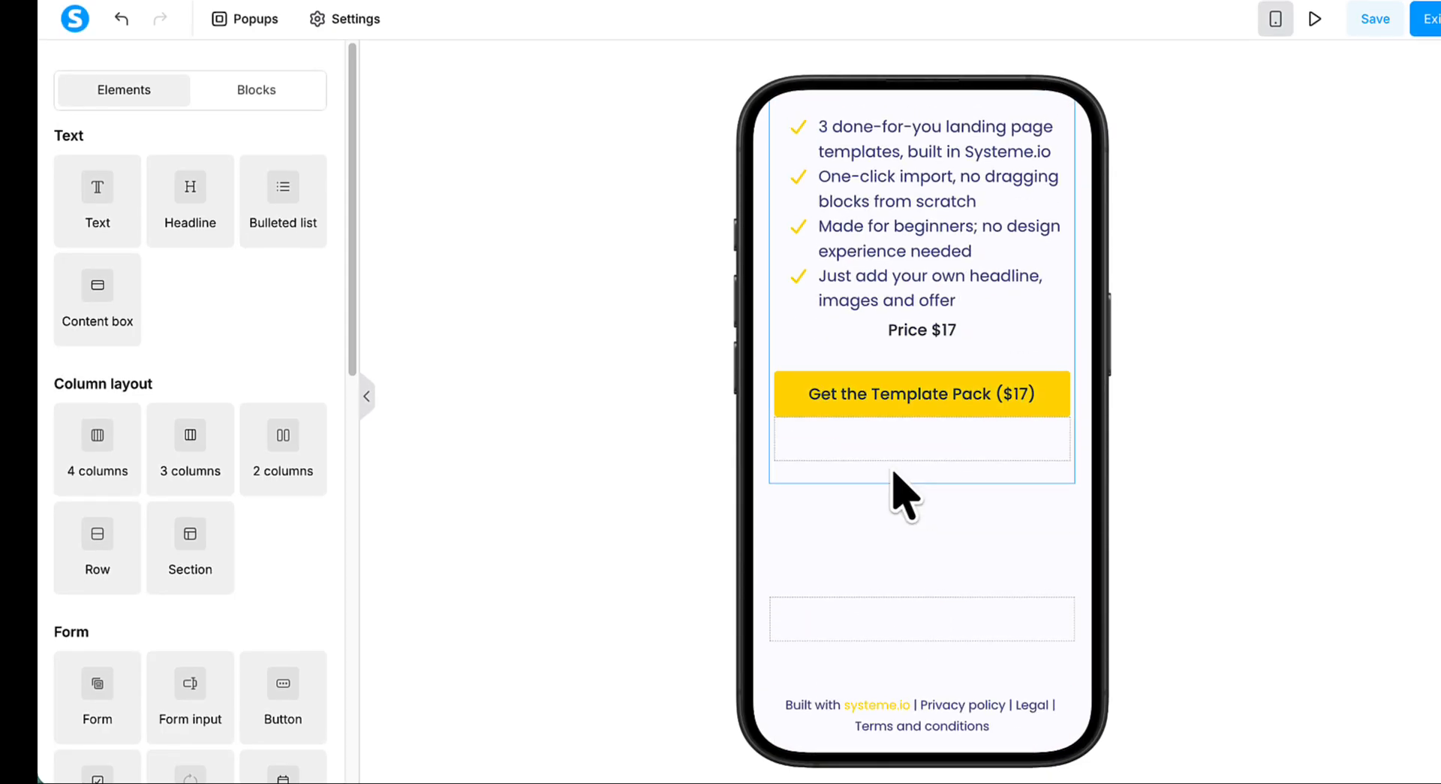
{"action": "scroll", "coordinate": [893, 480], "scroll_direction": "up", "scroll_amount": 5}
{"action": "scroll", "coordinate": [893, 480], "scroll_direction": "down", "scroll_amount": 5}
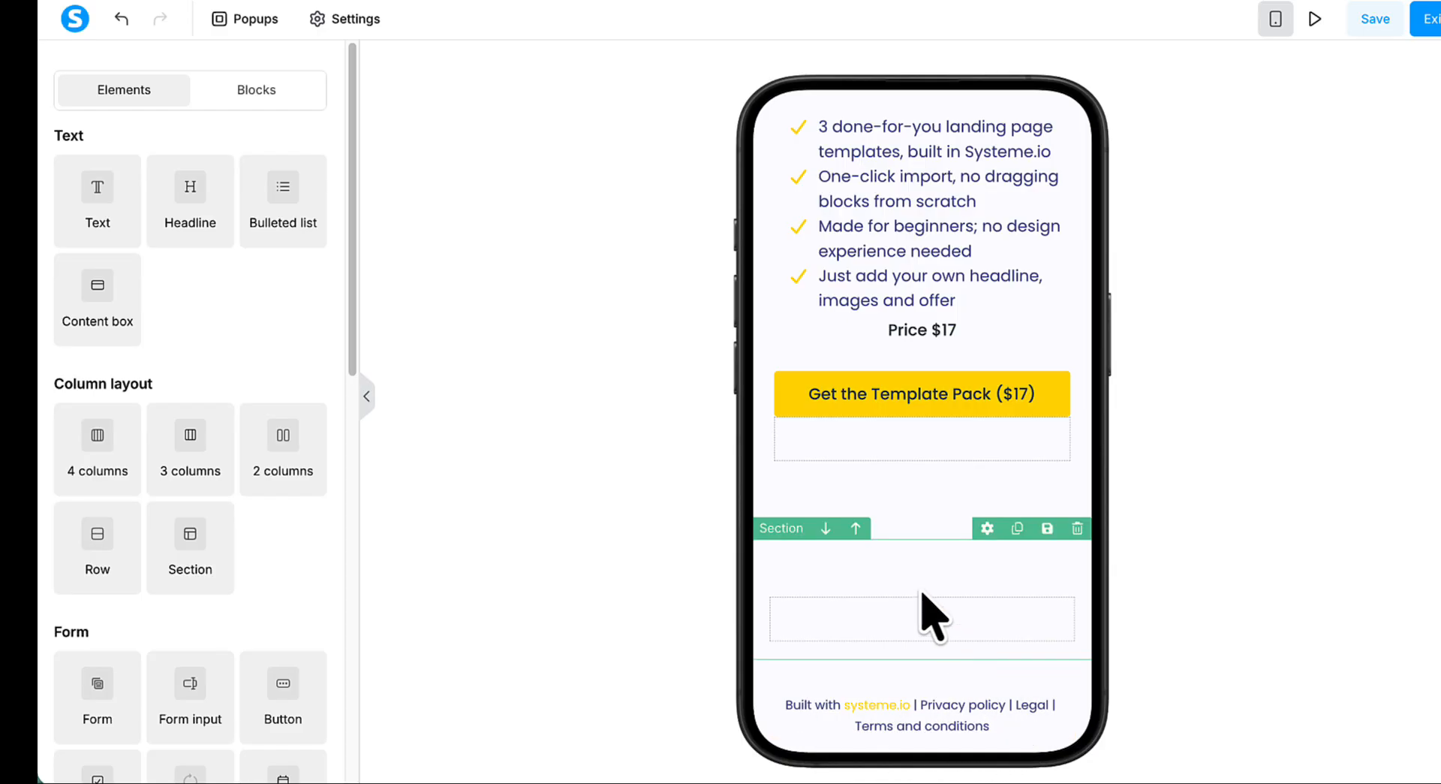
{"action": "scroll", "coordinate": [933, 488], "scroll_direction": "up", "scroll_amount": 6}
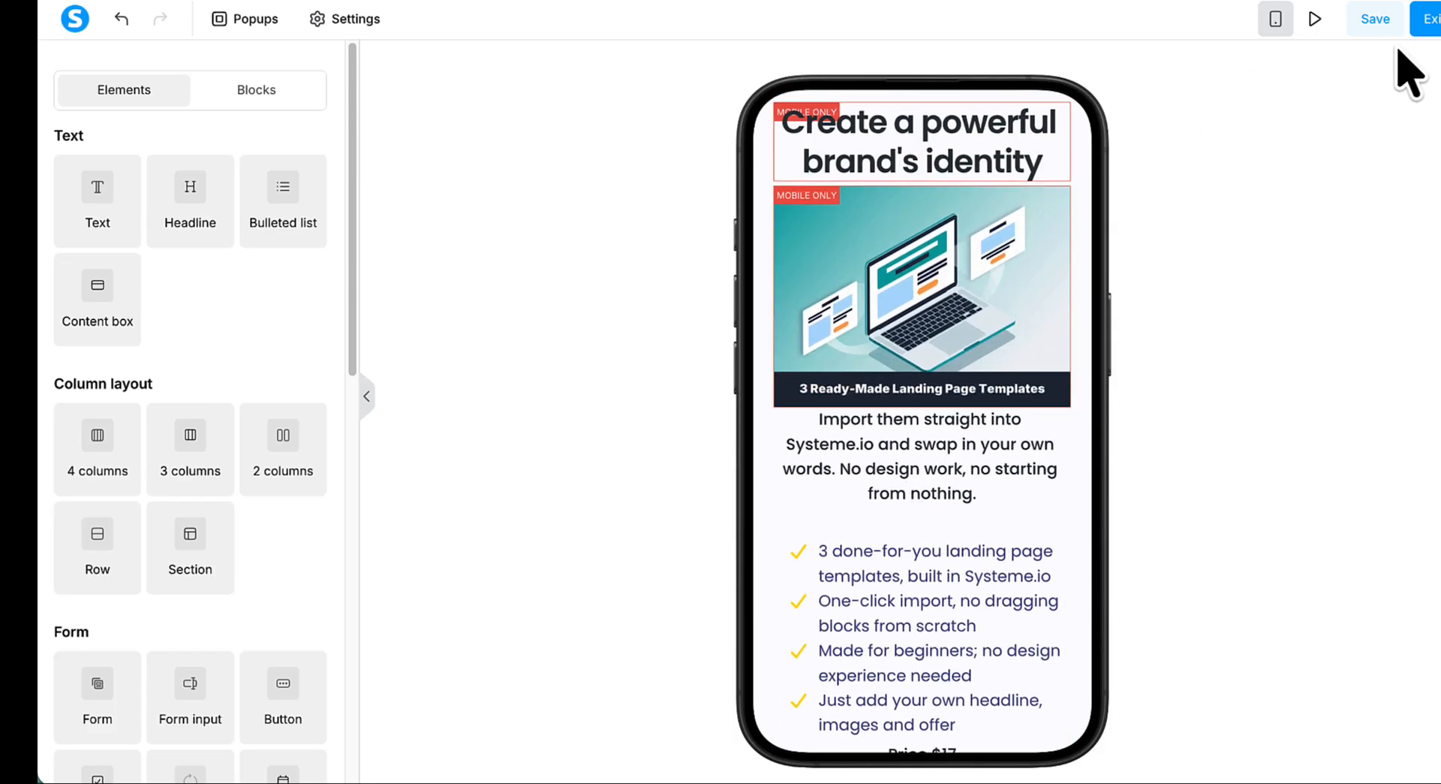
{"action": "left_click", "coordinate": [1376, 19]}
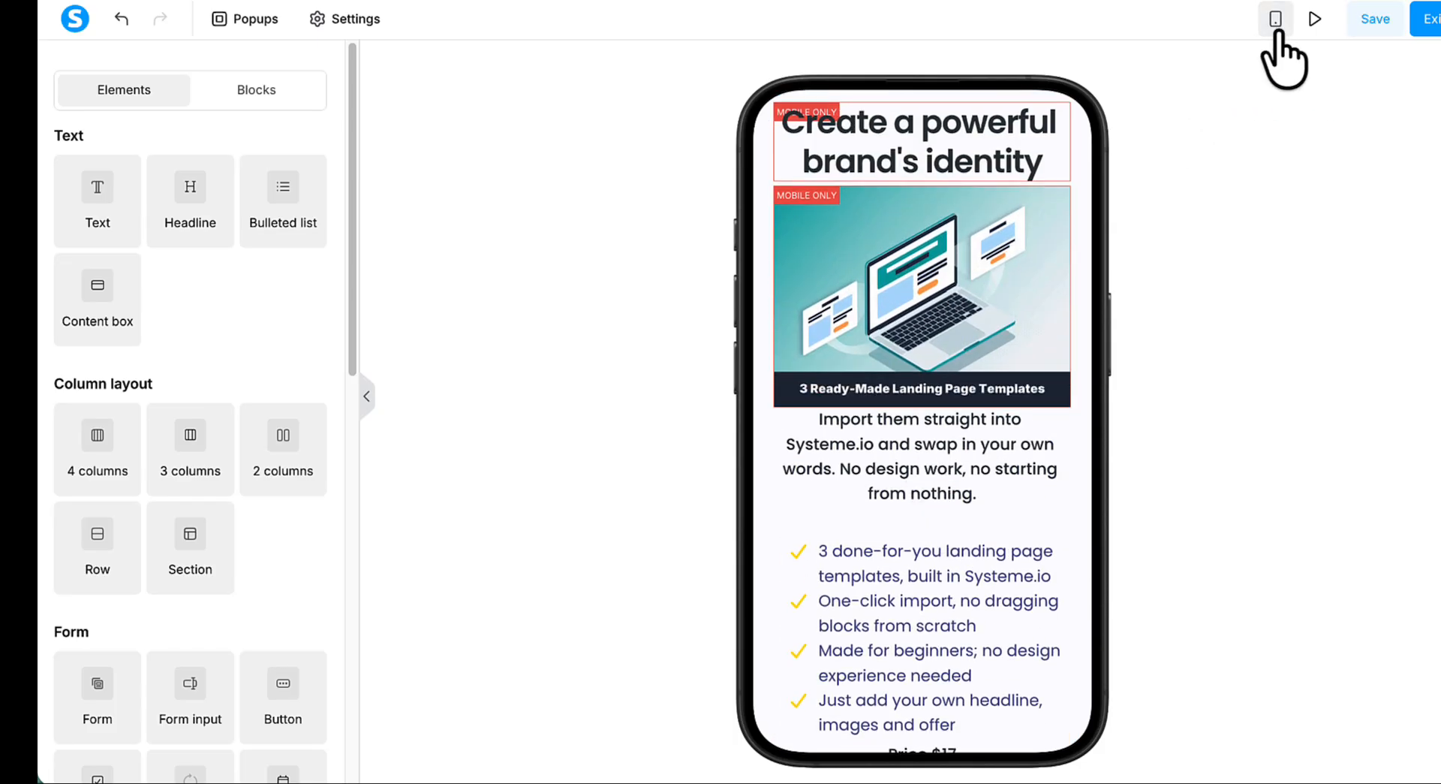
- Check the hero section in desktop view, then save the sales page and exit the editor
{"action": "left_click", "coordinate": [1276, 23]}
{"action": "scroll", "coordinate": [1088, 533], "scroll_direction": "down", "scroll_amount": 3}
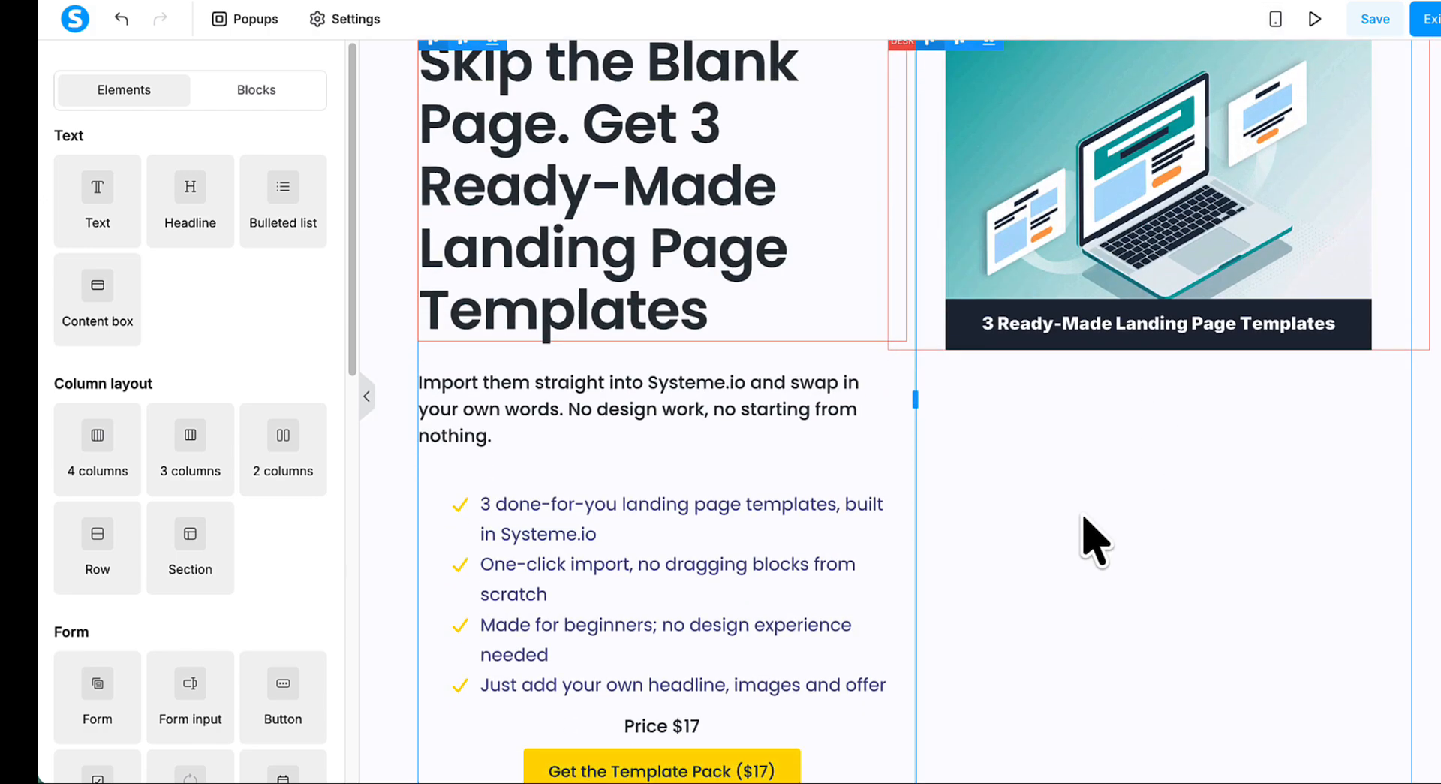
{"action": "scroll", "coordinate": [1088, 533], "scroll_direction": "up", "scroll_amount": 3}
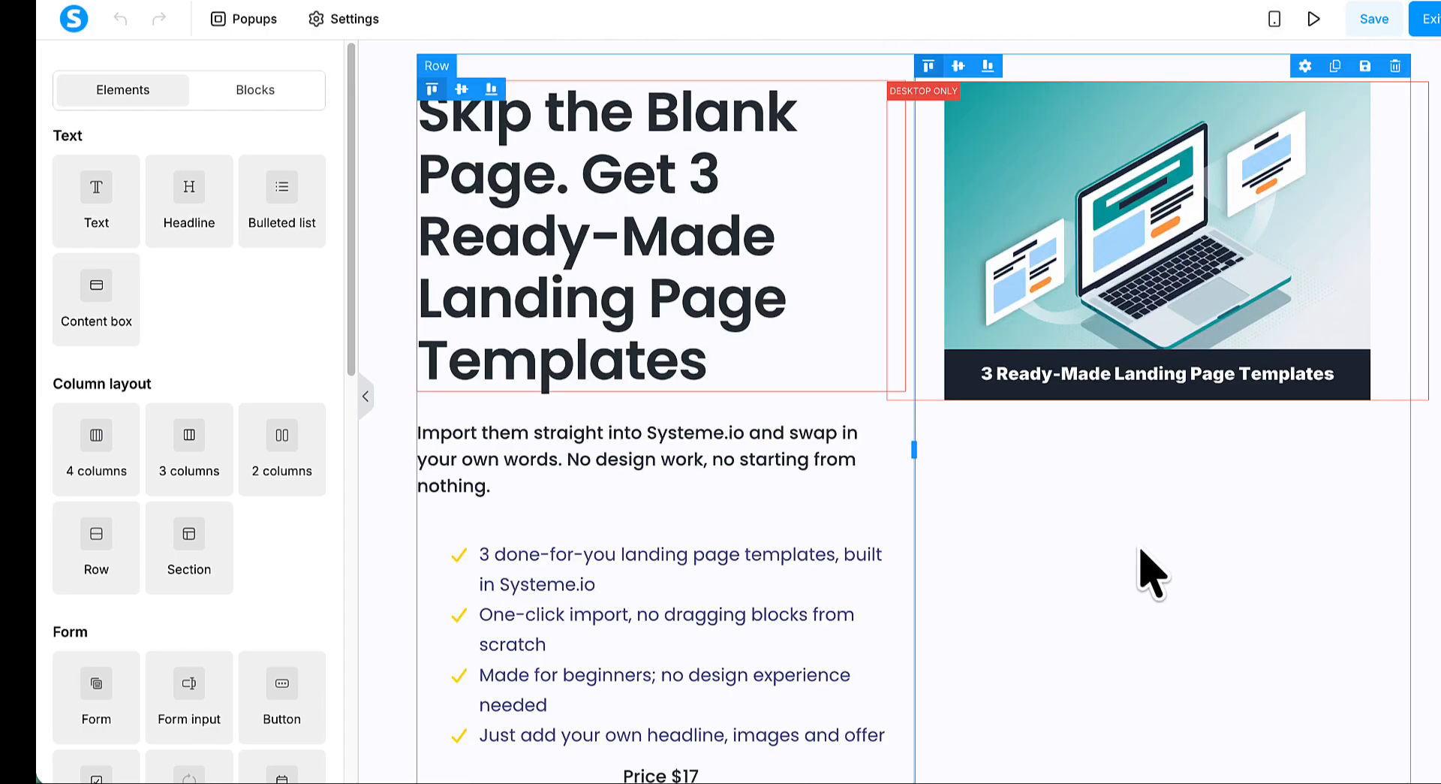
{"action": "scroll", "coordinate": [1126, 526], "scroll_direction": "down", "scroll_amount": 1}
{"action": "scroll", "coordinate": [1137, 529], "scroll_direction": "down", "scroll_amount": 1}
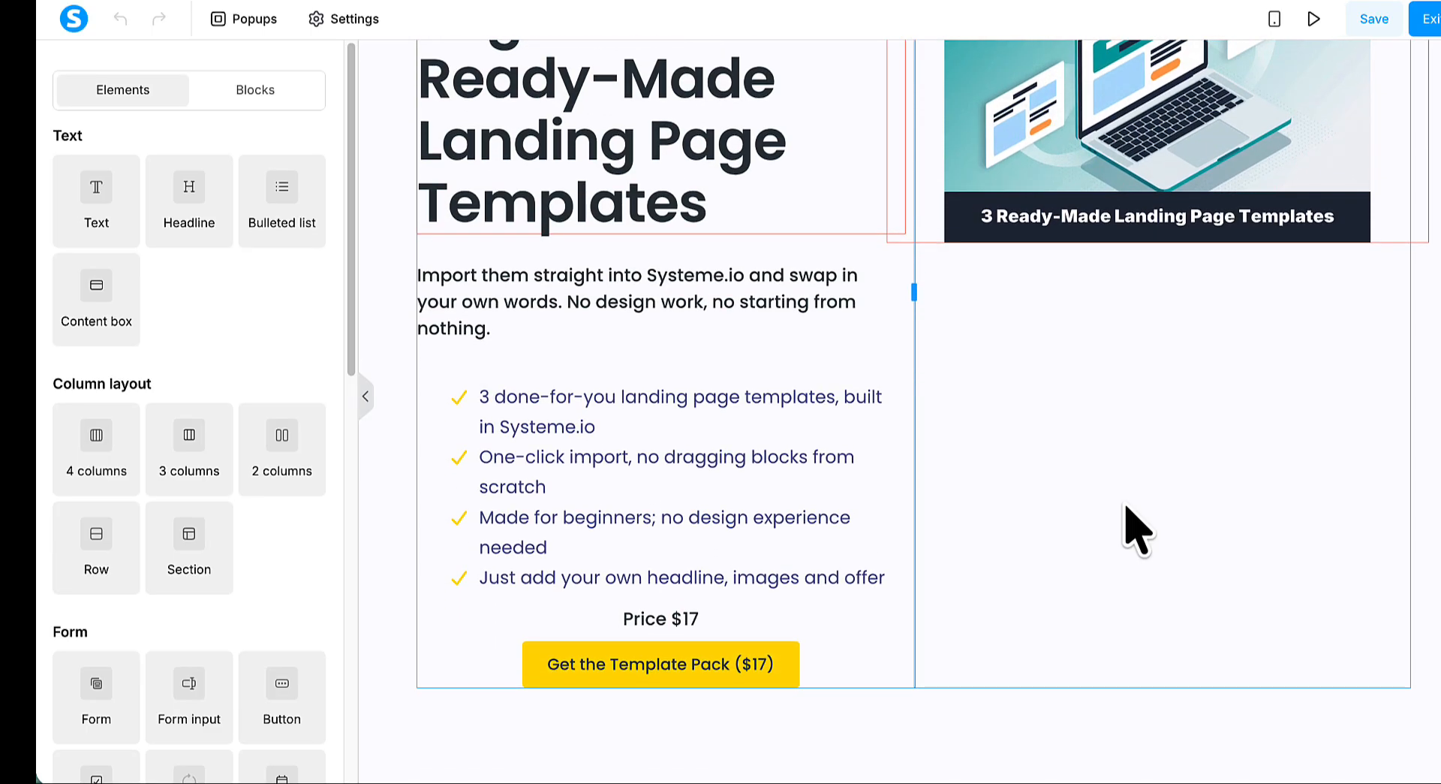
{"action": "scroll", "coordinate": [1130, 525], "scroll_direction": "up", "scroll_amount": 2}
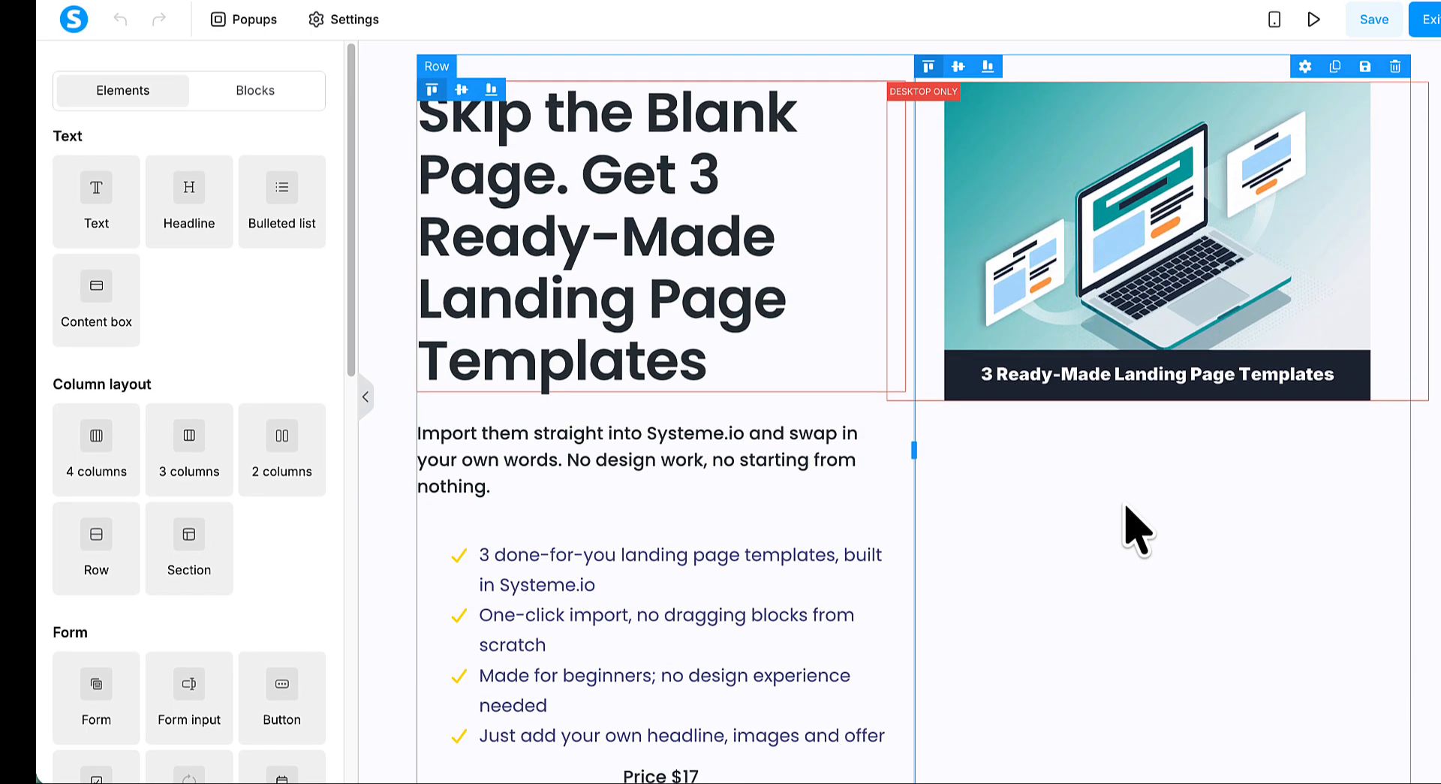
{"action": "left_click", "coordinate": [1374, 23]}
{"action": "left_click", "coordinate": [1430, 21]}
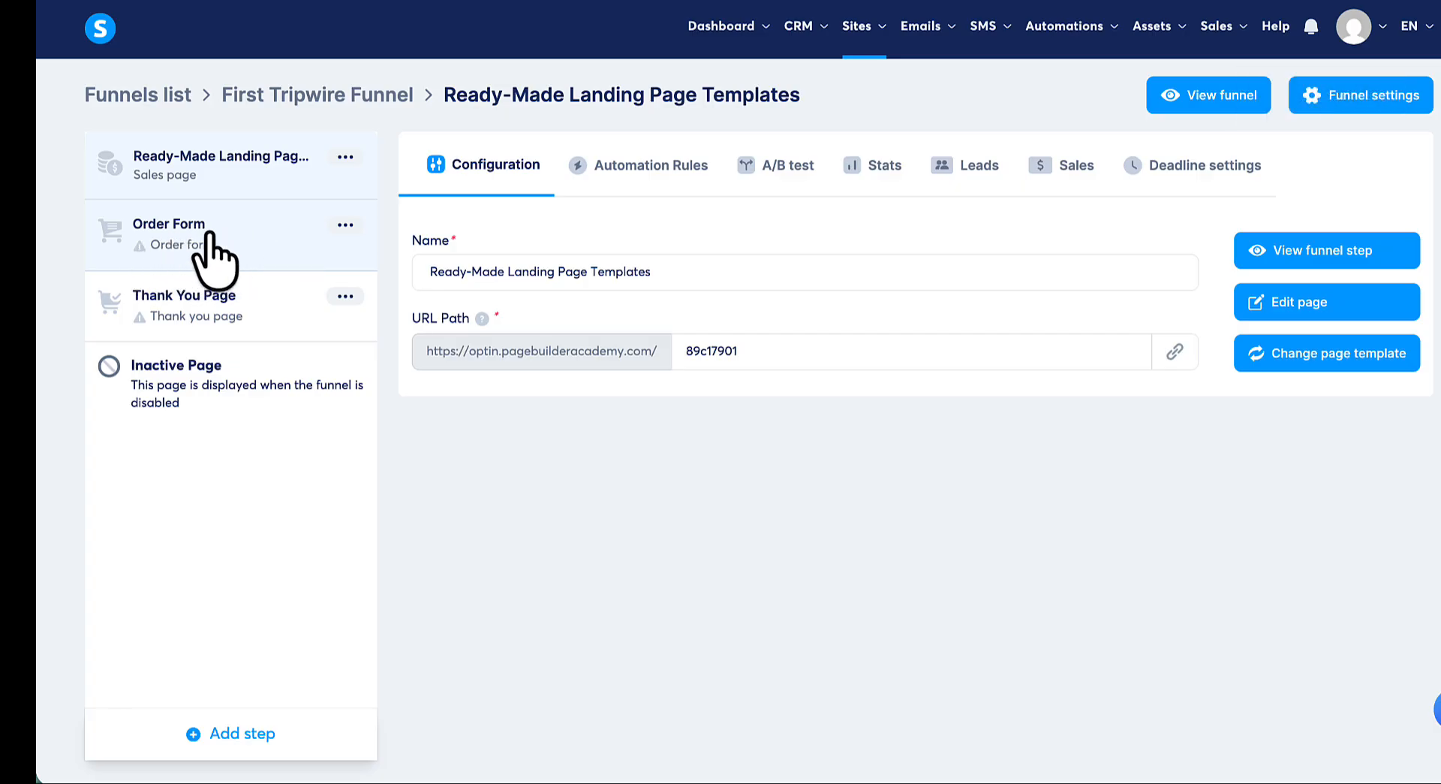
- Open the funnel's Order Form step and apply the light template headed "Purchase Summary" with payment and billing sections
{"action": "left_click", "coordinate": [209, 238]}
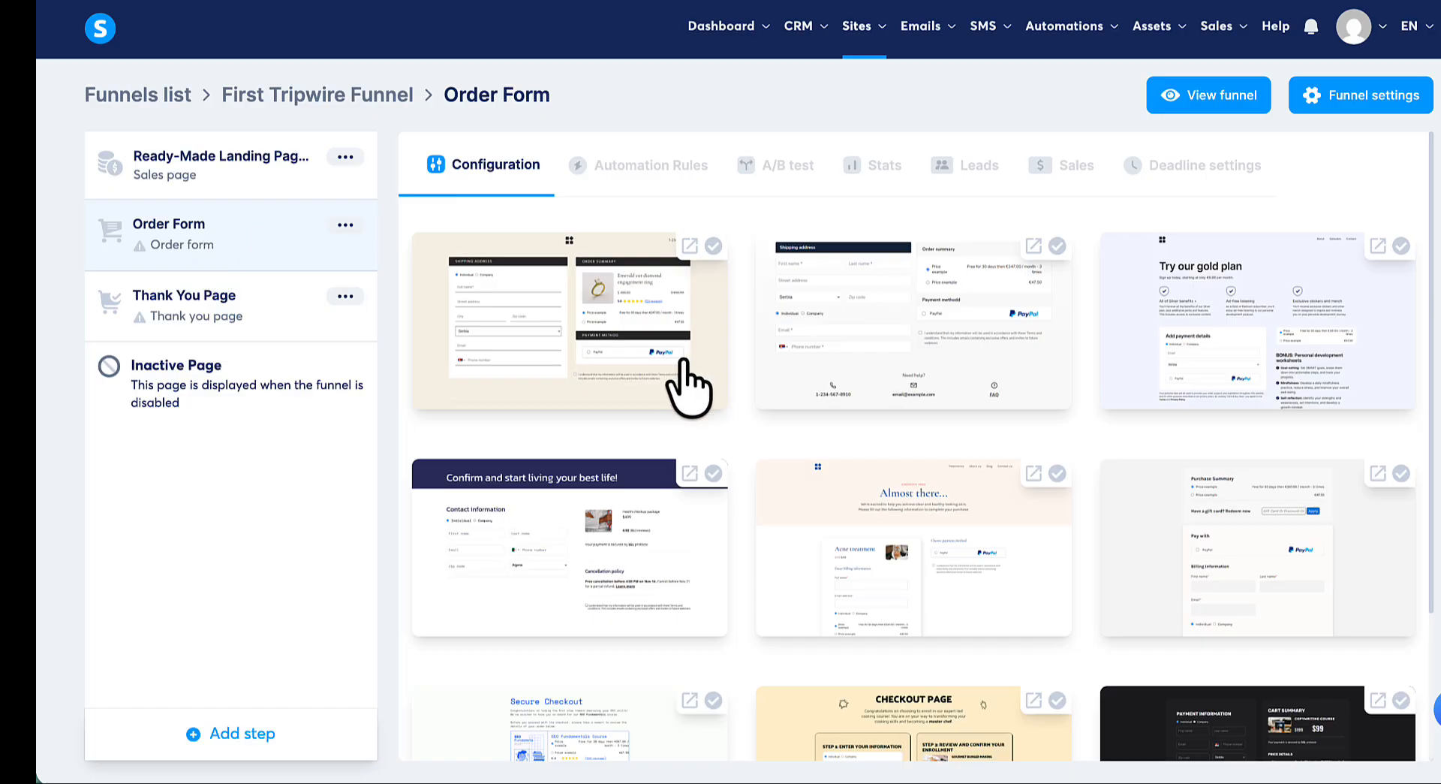
{"action": "scroll", "coordinate": [685, 385], "scroll_direction": "down", "scroll_amount": 1}
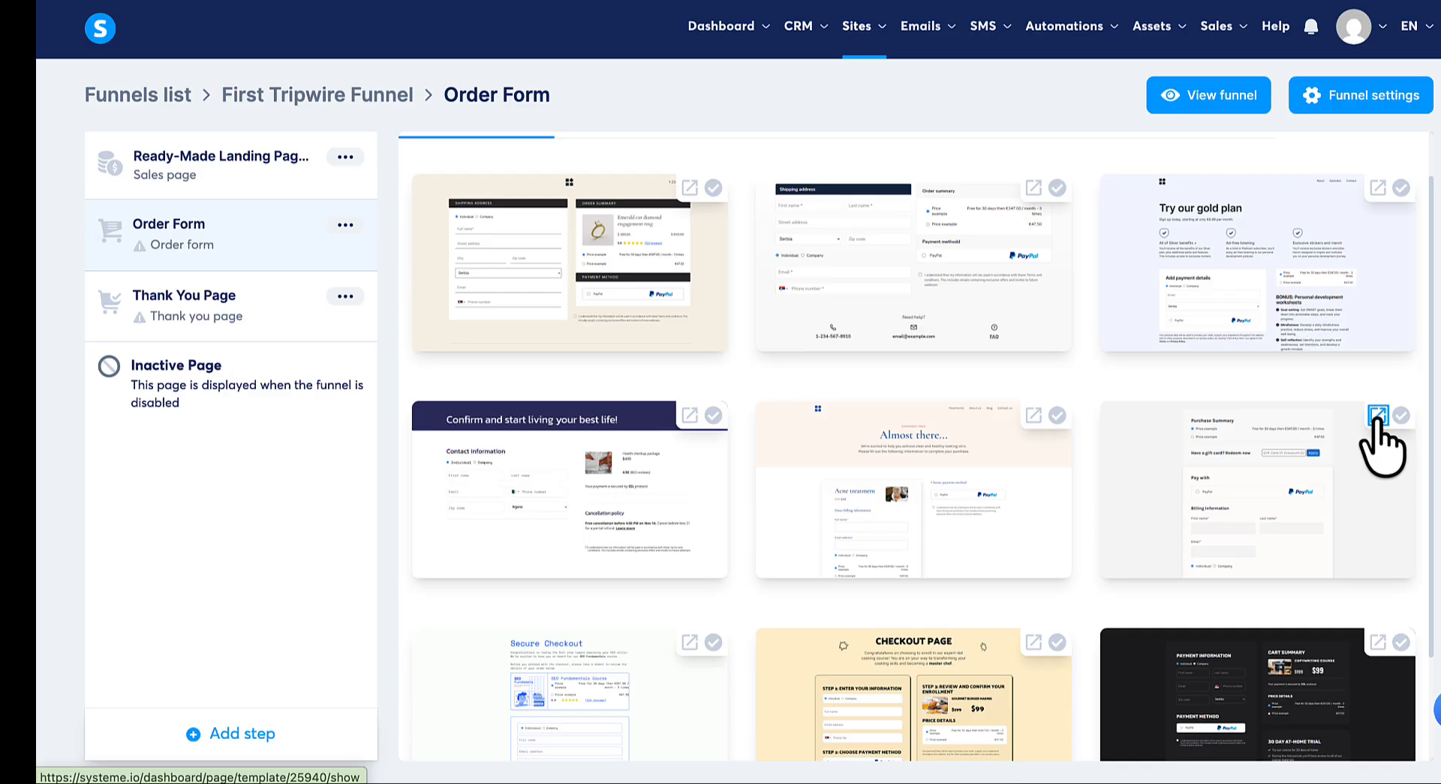
{"action": "left_click", "coordinate": [1301, 492]}
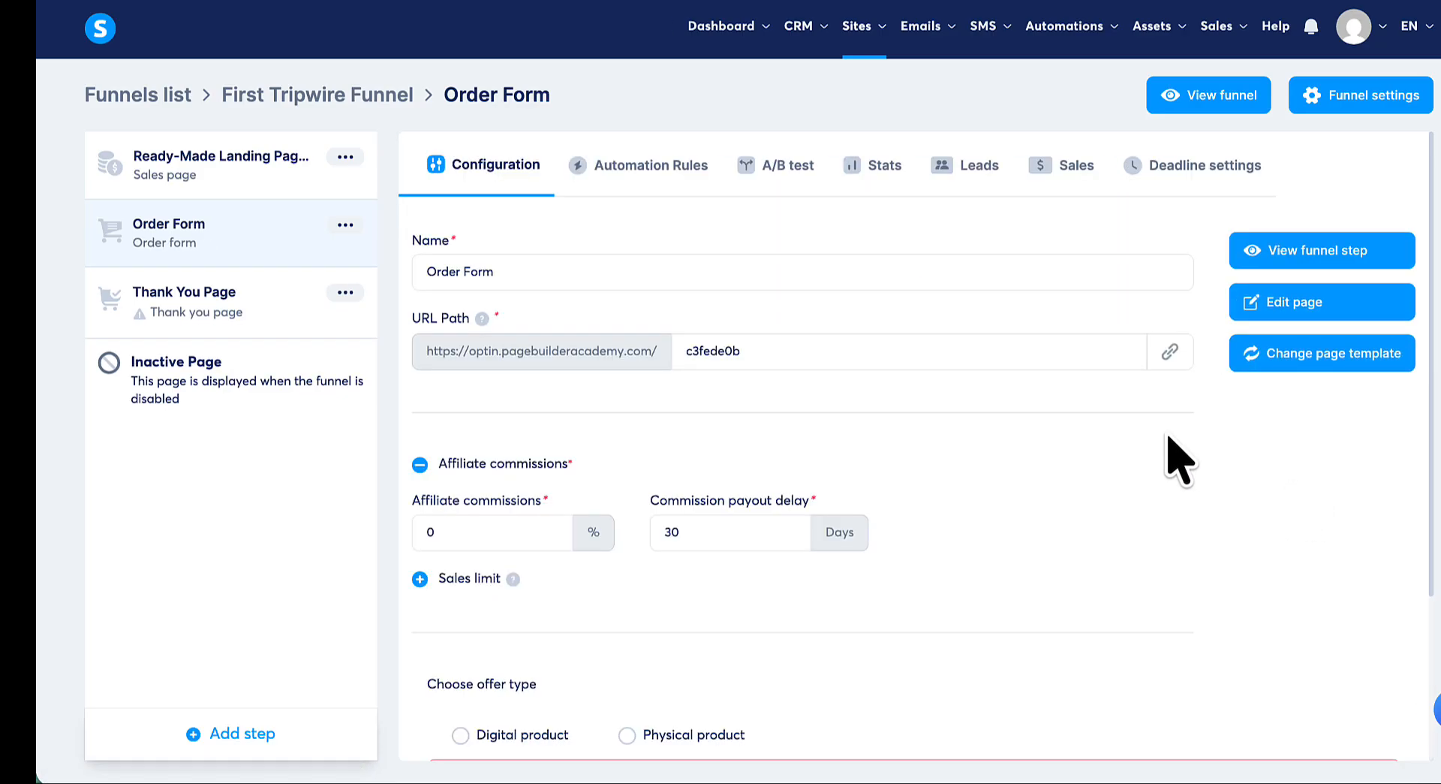
- Open the order form page in the editor, check its purchase summary and billing sections, then save it and exit
{"action": "left_click", "coordinate": [1278, 315]}
{"action": "scroll", "coordinate": [1286, 421], "scroll_direction": "down", "scroll_amount": 4}
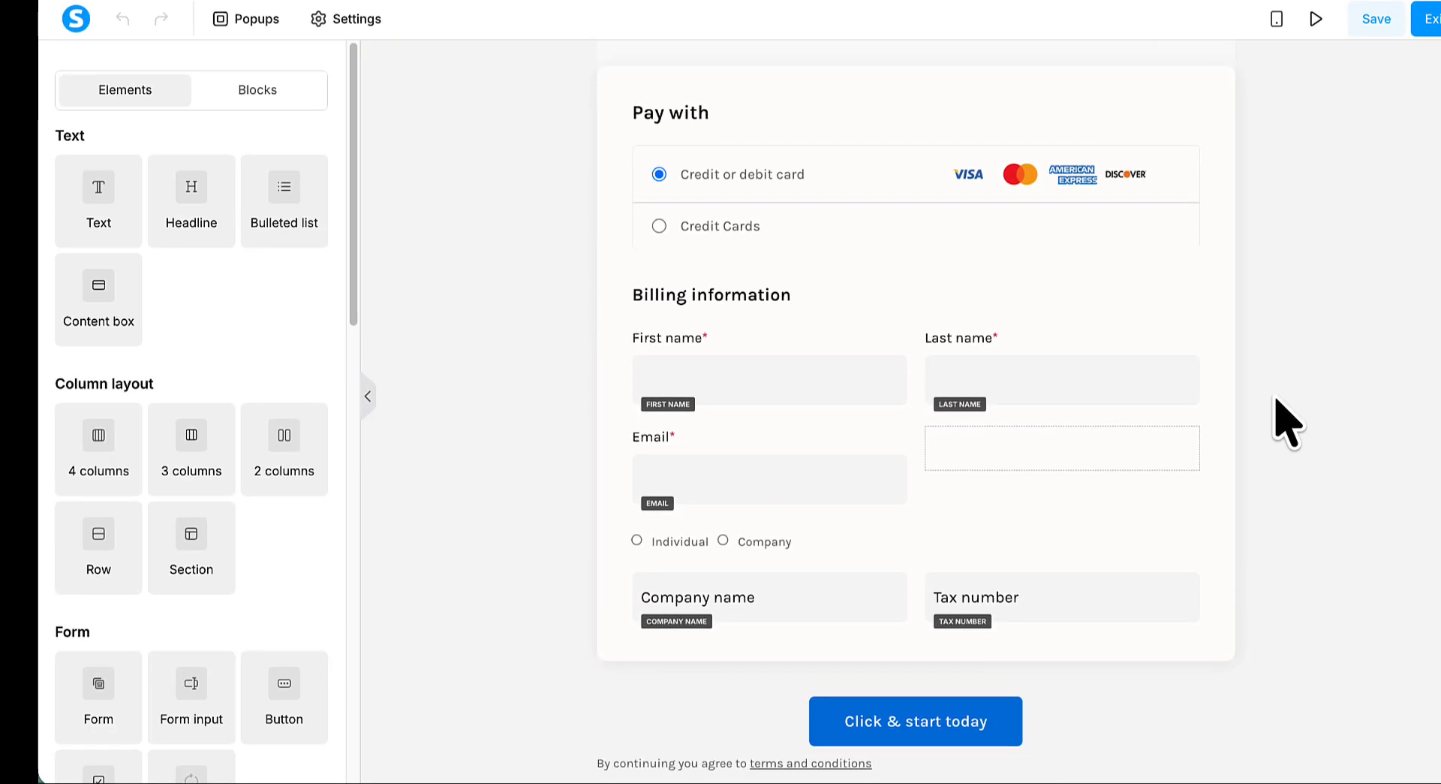
{"action": "scroll", "coordinate": [1286, 421], "scroll_direction": "up", "scroll_amount": 5}
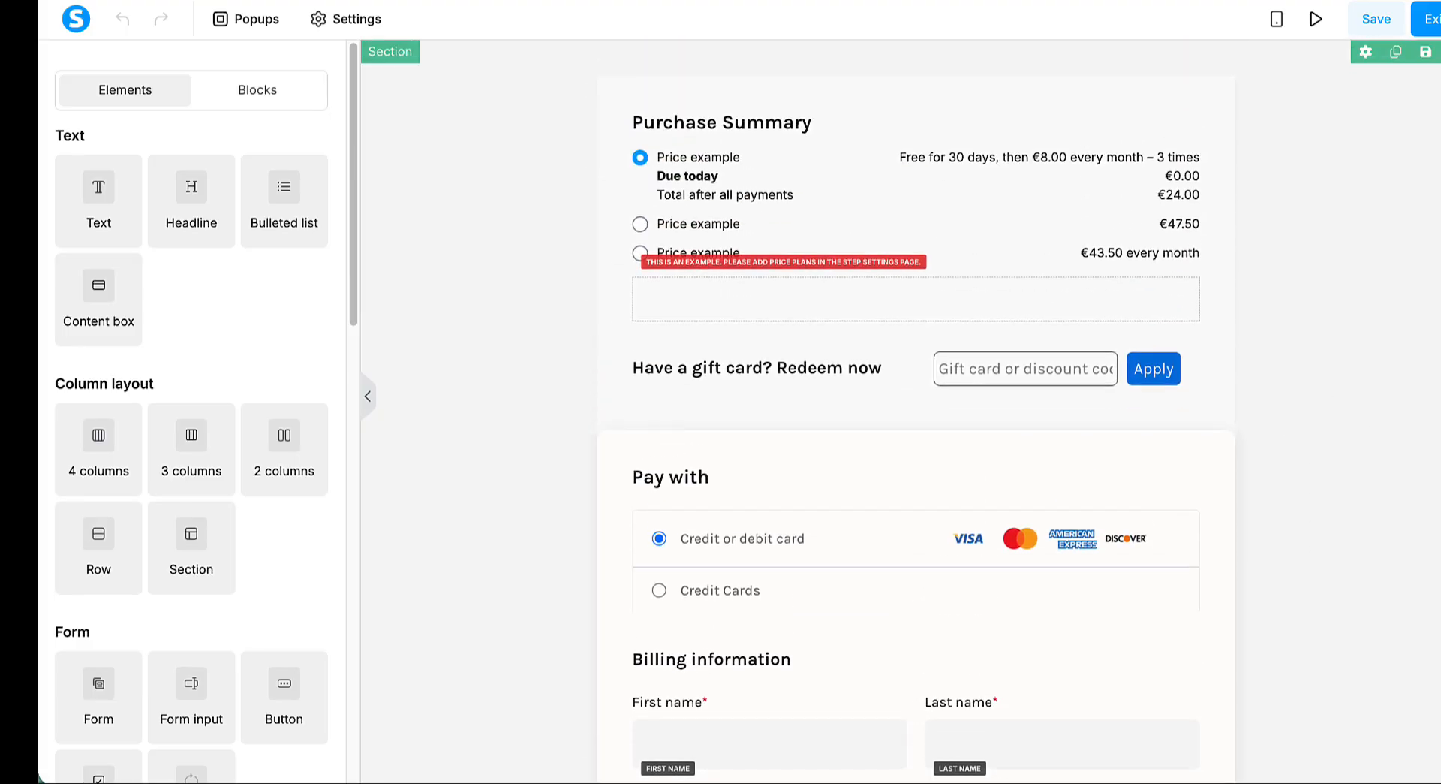
{"action": "left_click", "coordinate": [1374, 23]}
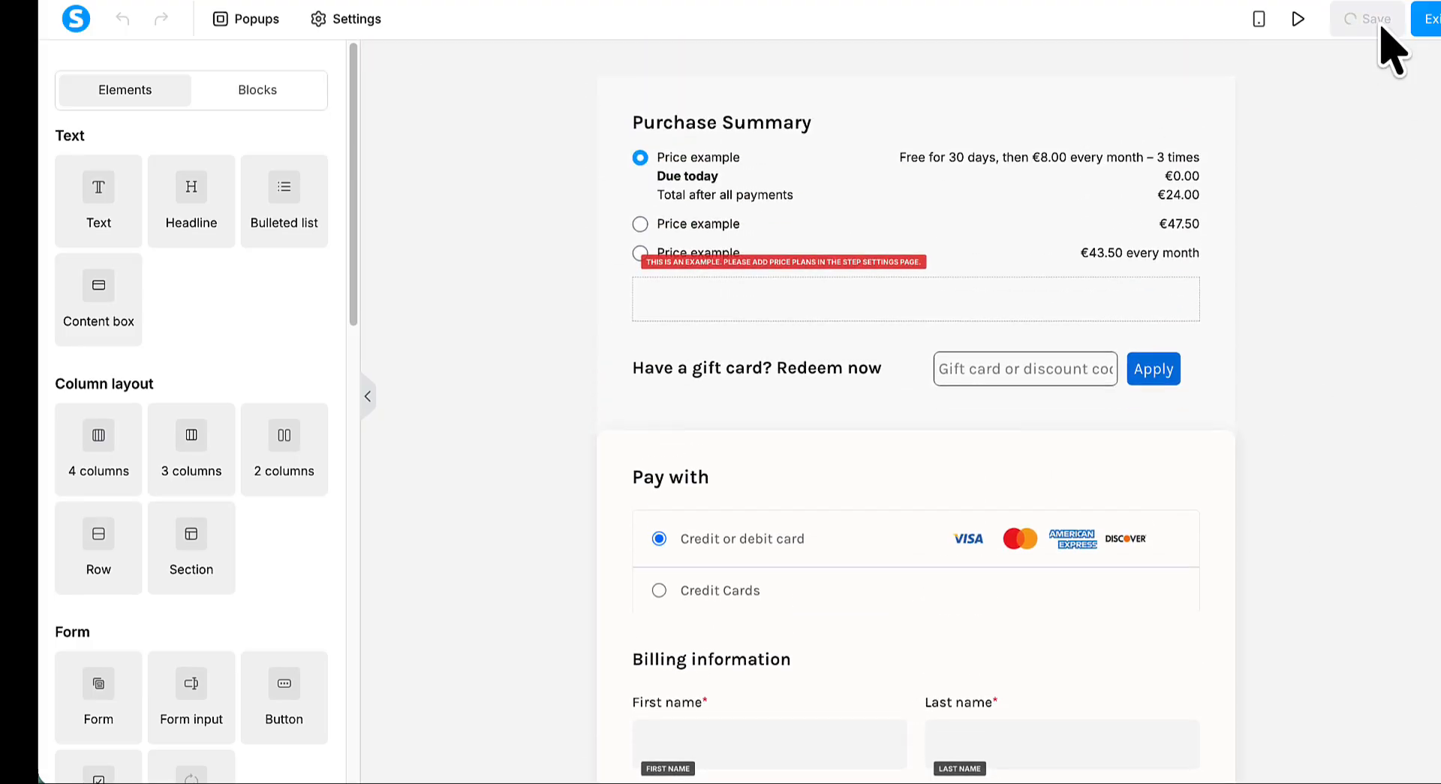
{"action": "left_click", "coordinate": [1426, 41]}
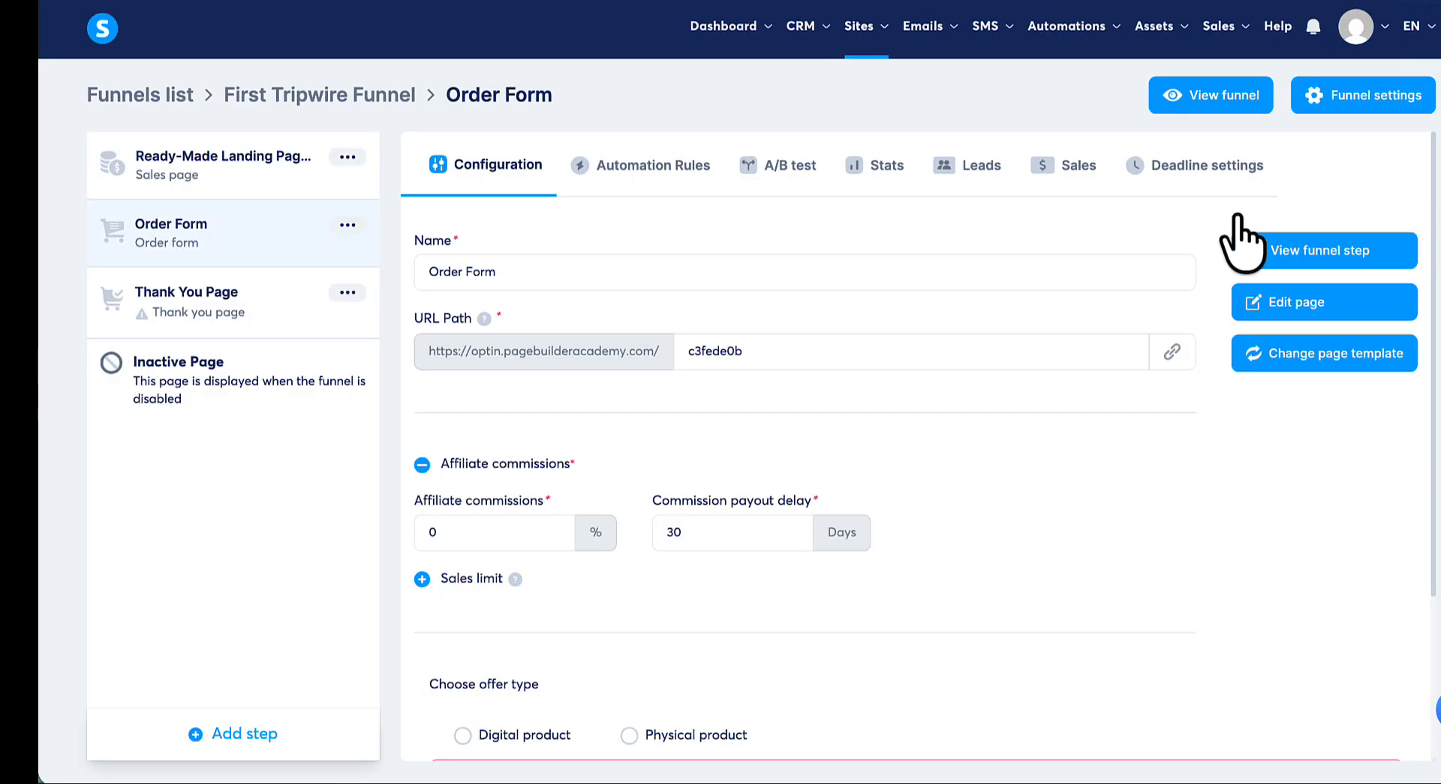
- Set the order form's offer type to Digital product and start a new digital product named "Landing Page Template Pack"
{"action": "scroll", "coordinate": [1010, 434], "scroll_direction": "down", "scroll_amount": 3}
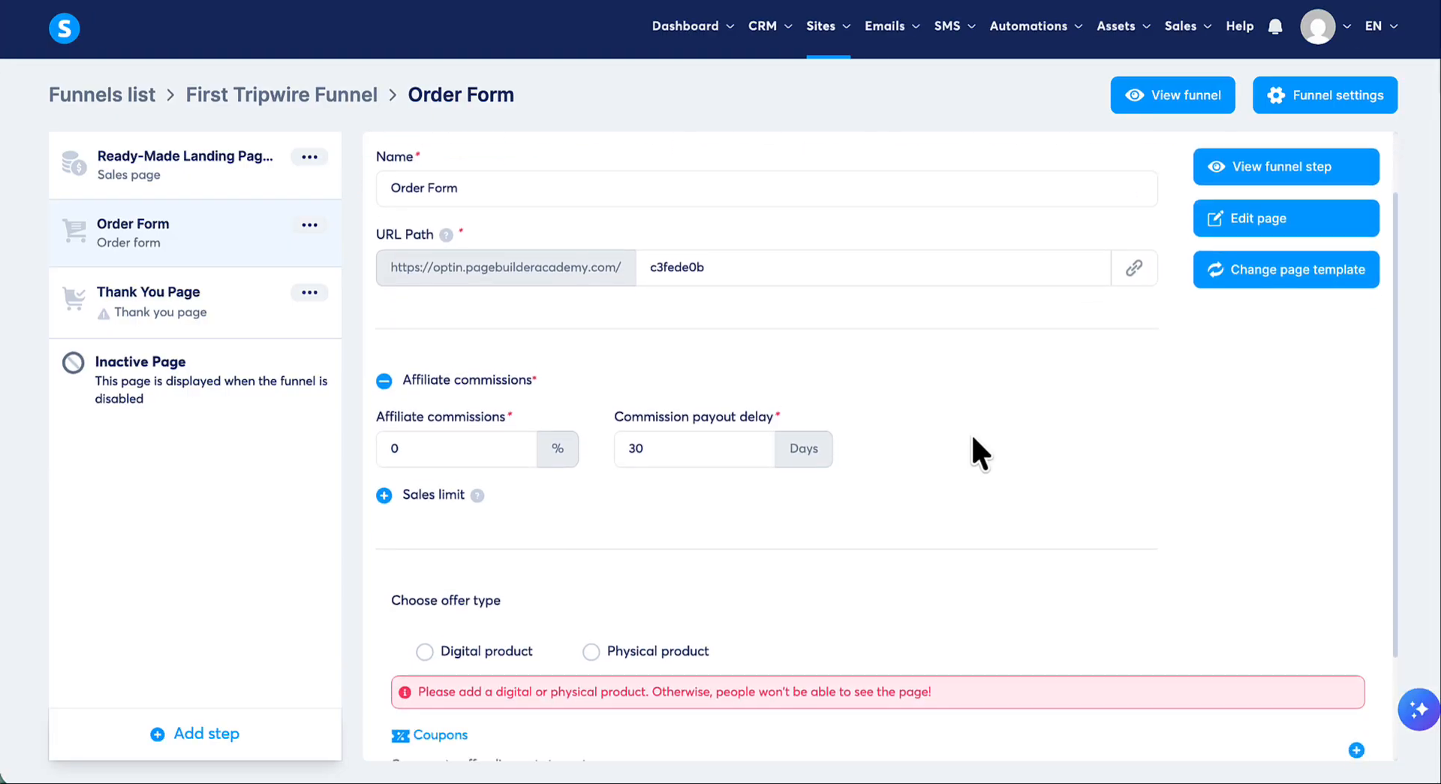
{"action": "scroll", "coordinate": [973, 439], "scroll_direction": "down", "scroll_amount": 1}
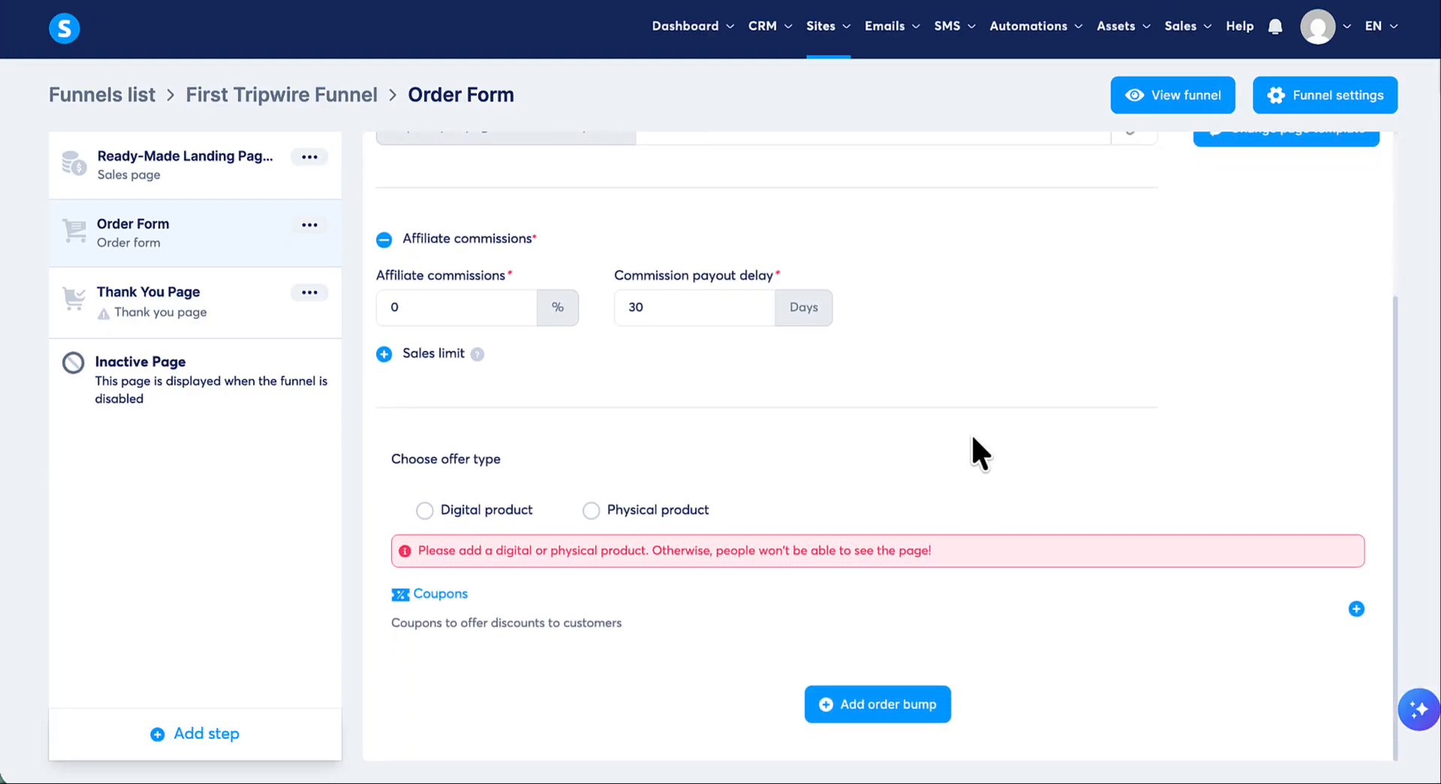
{"action": "left_click", "coordinate": [425, 513]}
{"action": "scroll", "coordinate": [865, 380], "scroll_direction": "down", "scroll_amount": 1}
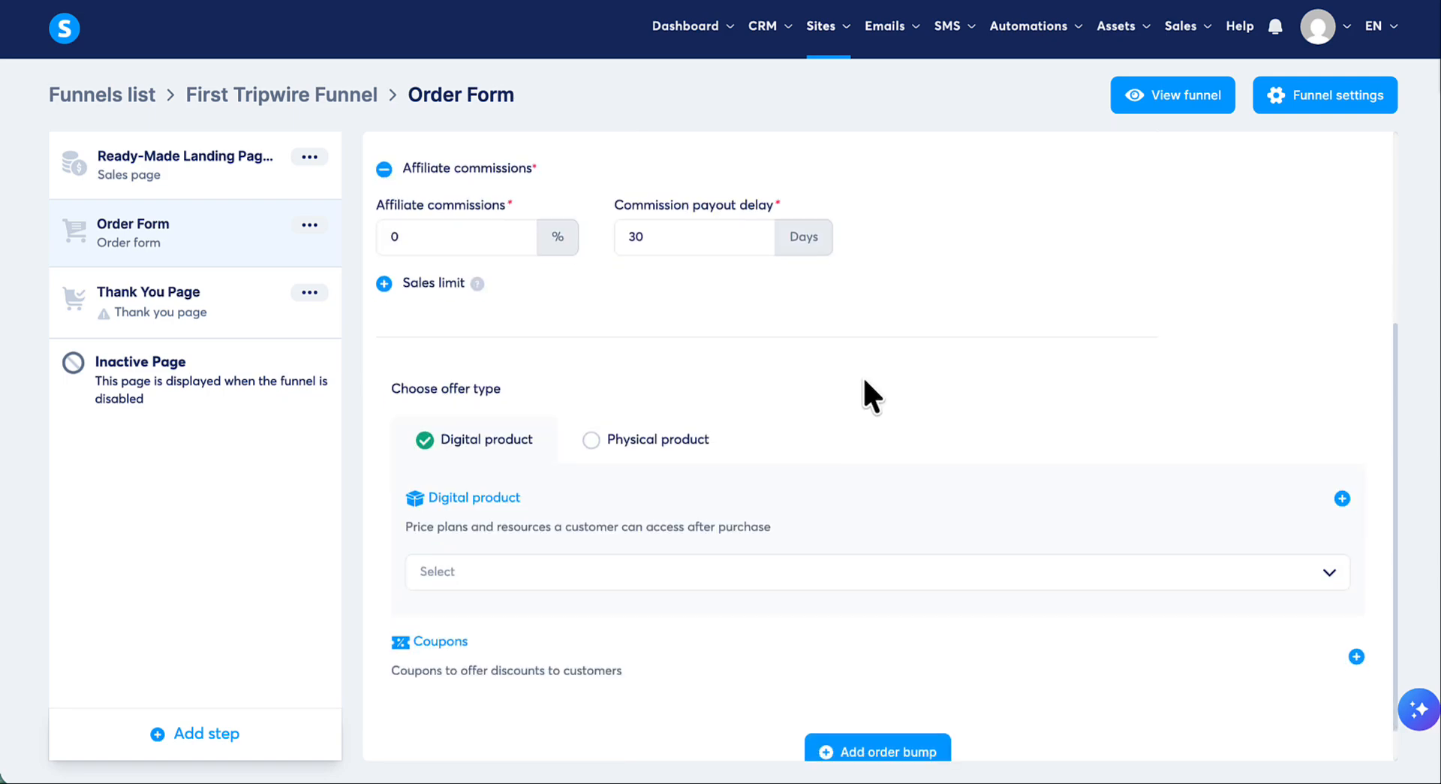
{"action": "scroll", "coordinate": [861, 375], "scroll_direction": "down", "scroll_amount": 1}
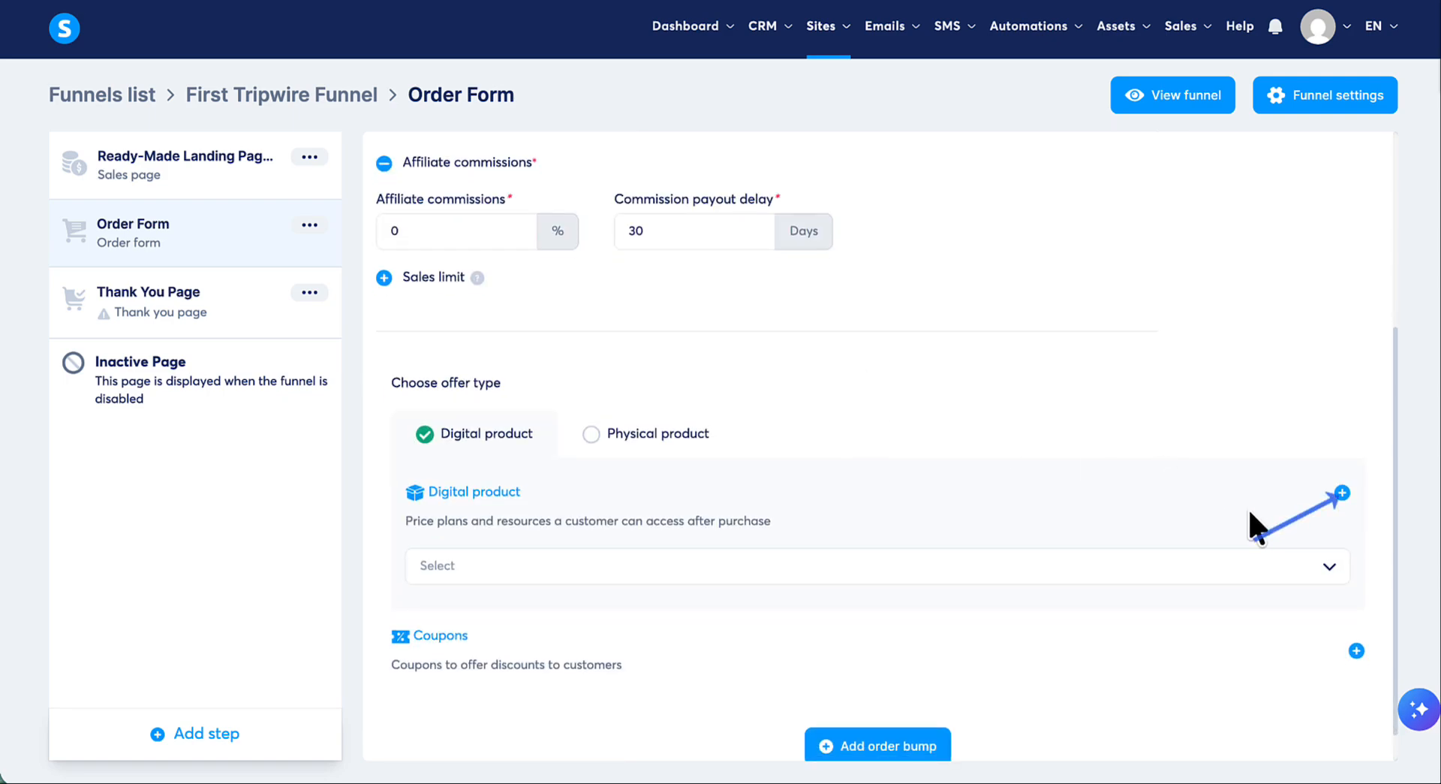
{"action": "left_click", "coordinate": [1342, 492]}
{"action": "left_click", "coordinate": [1059, 582]}
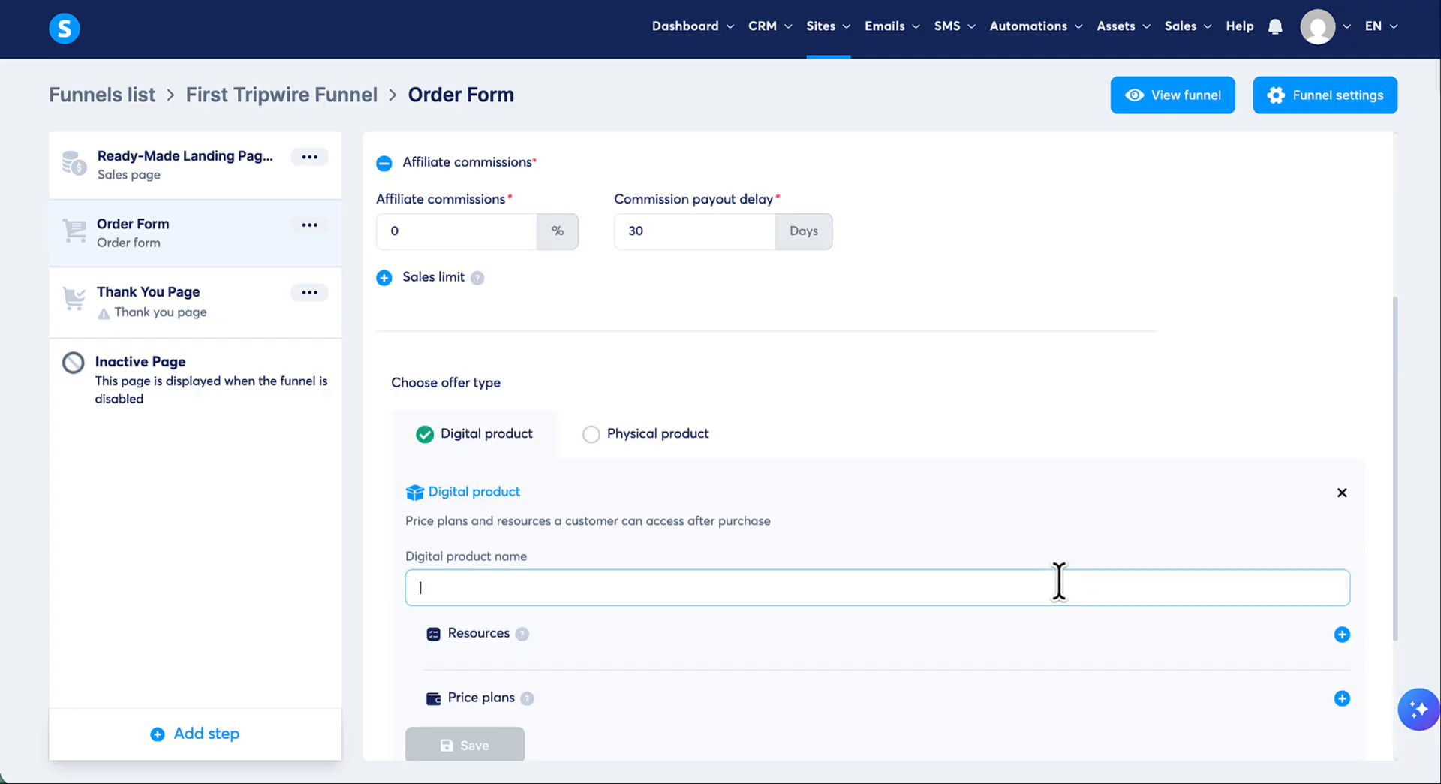
{"action": "type", "text": "Landing Page Template Pack"}
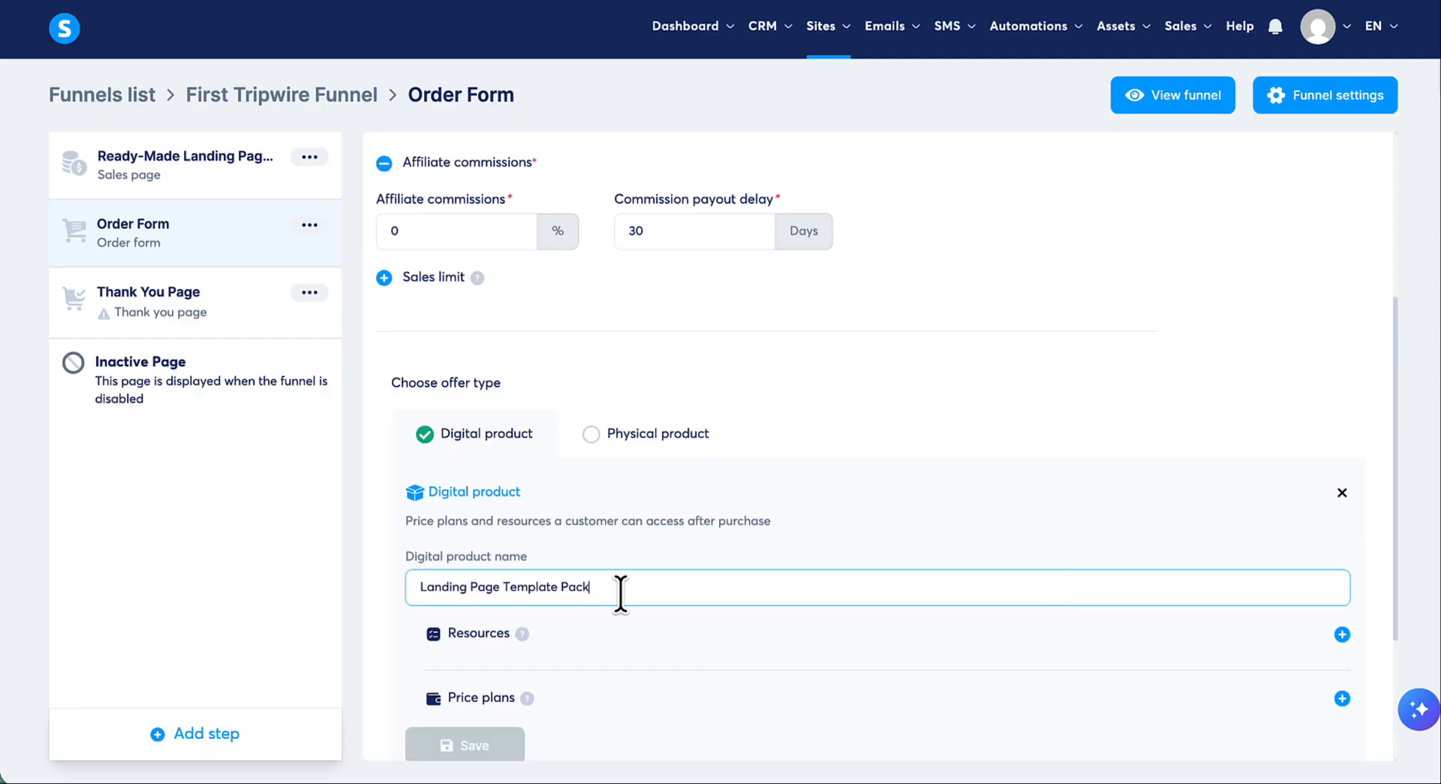
{"action": "scroll", "coordinate": [773, 472], "scroll_direction": "down", "scroll_amount": 2}
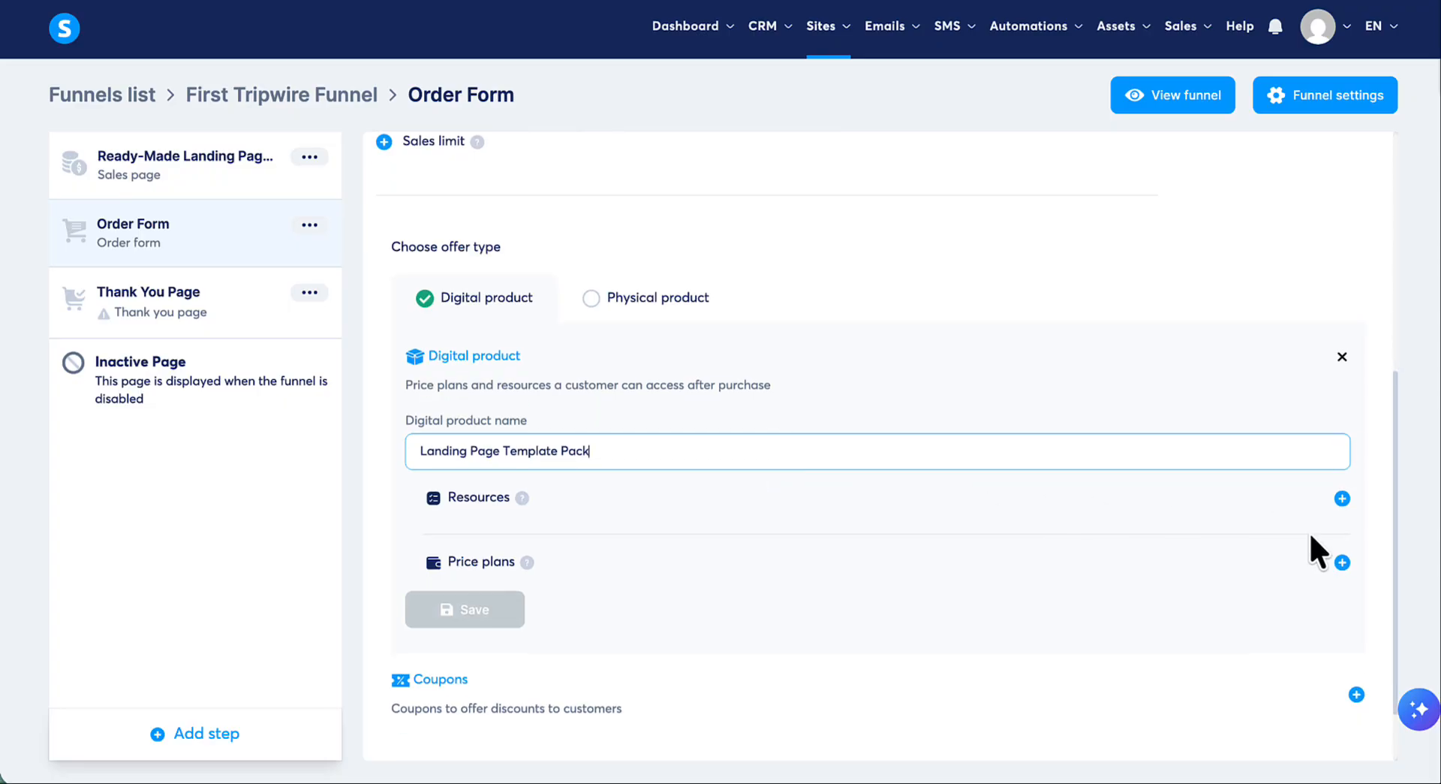
{"action": "scroll", "coordinate": [1309, 530], "scroll_direction": "down", "scroll_amount": 1}
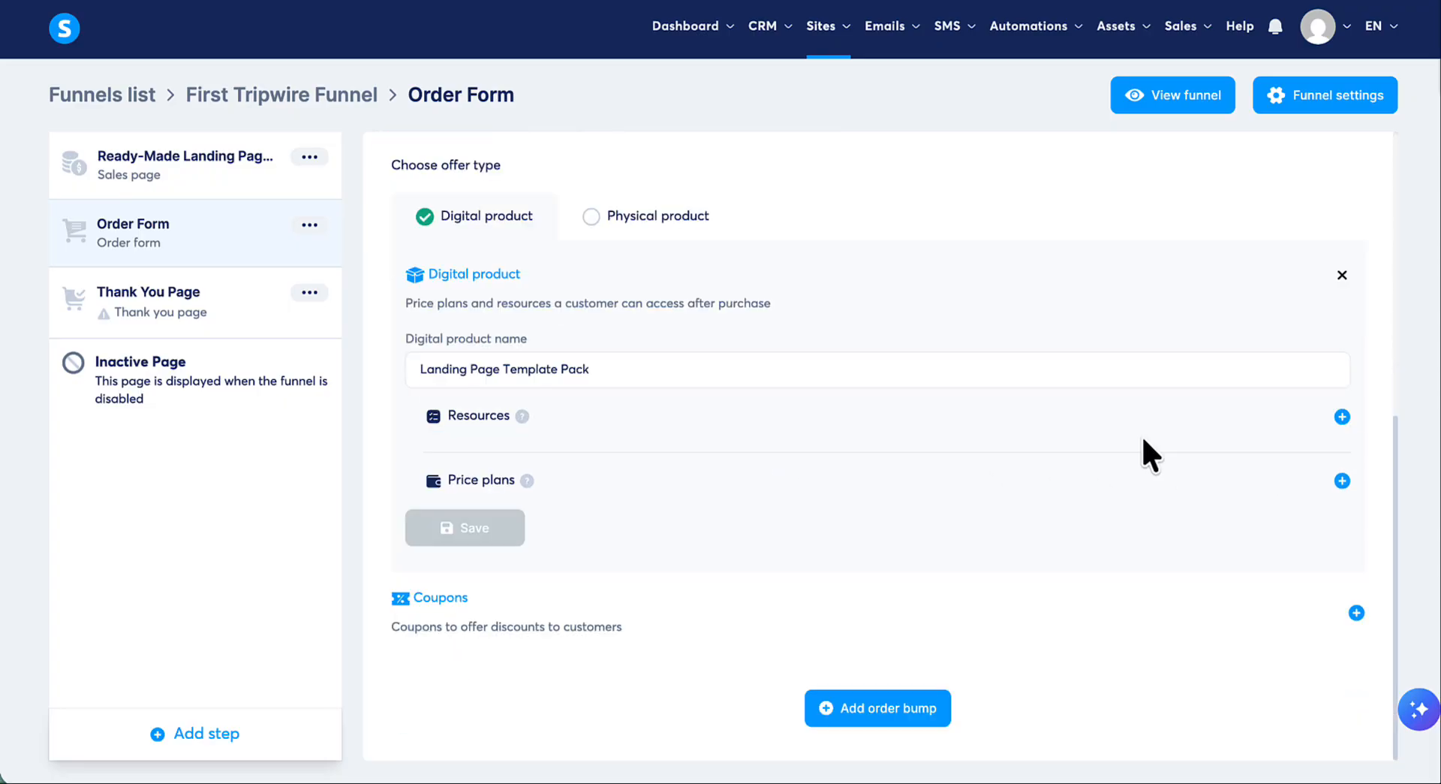
{"action": "left_click", "coordinate": [1342, 417]}
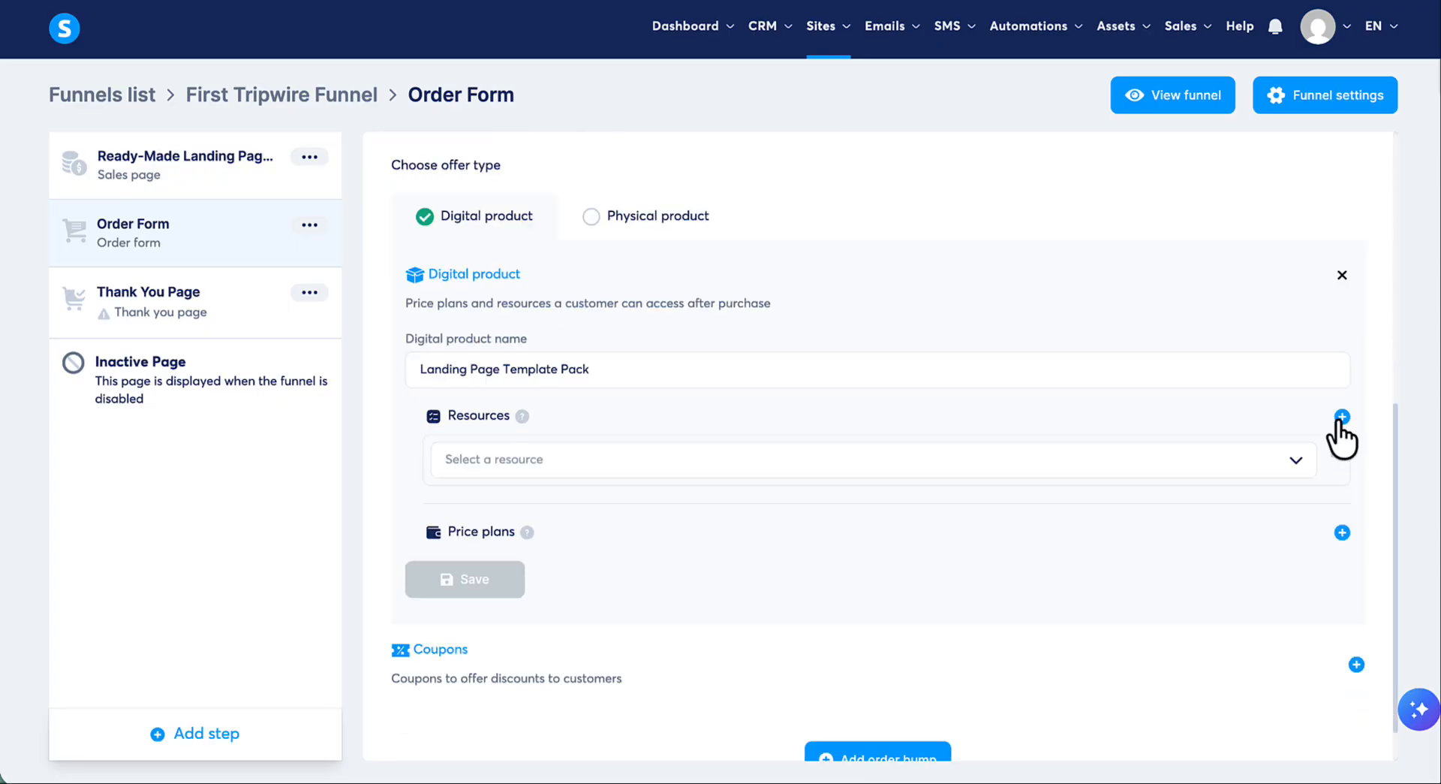
{"action": "left_click", "coordinate": [1294, 464]}
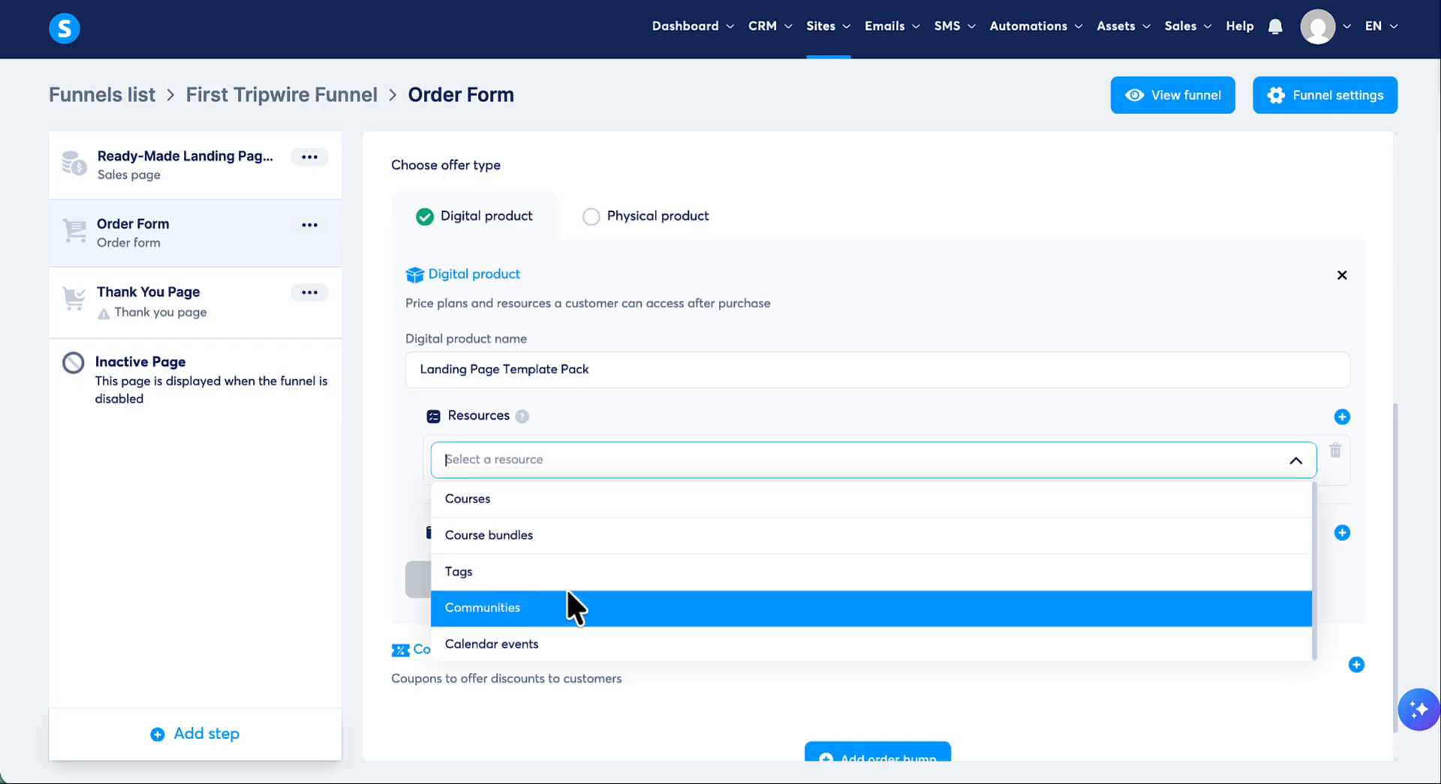
{"action": "scroll", "coordinate": [627, 589], "scroll_direction": "down", "scroll_amount": 1}
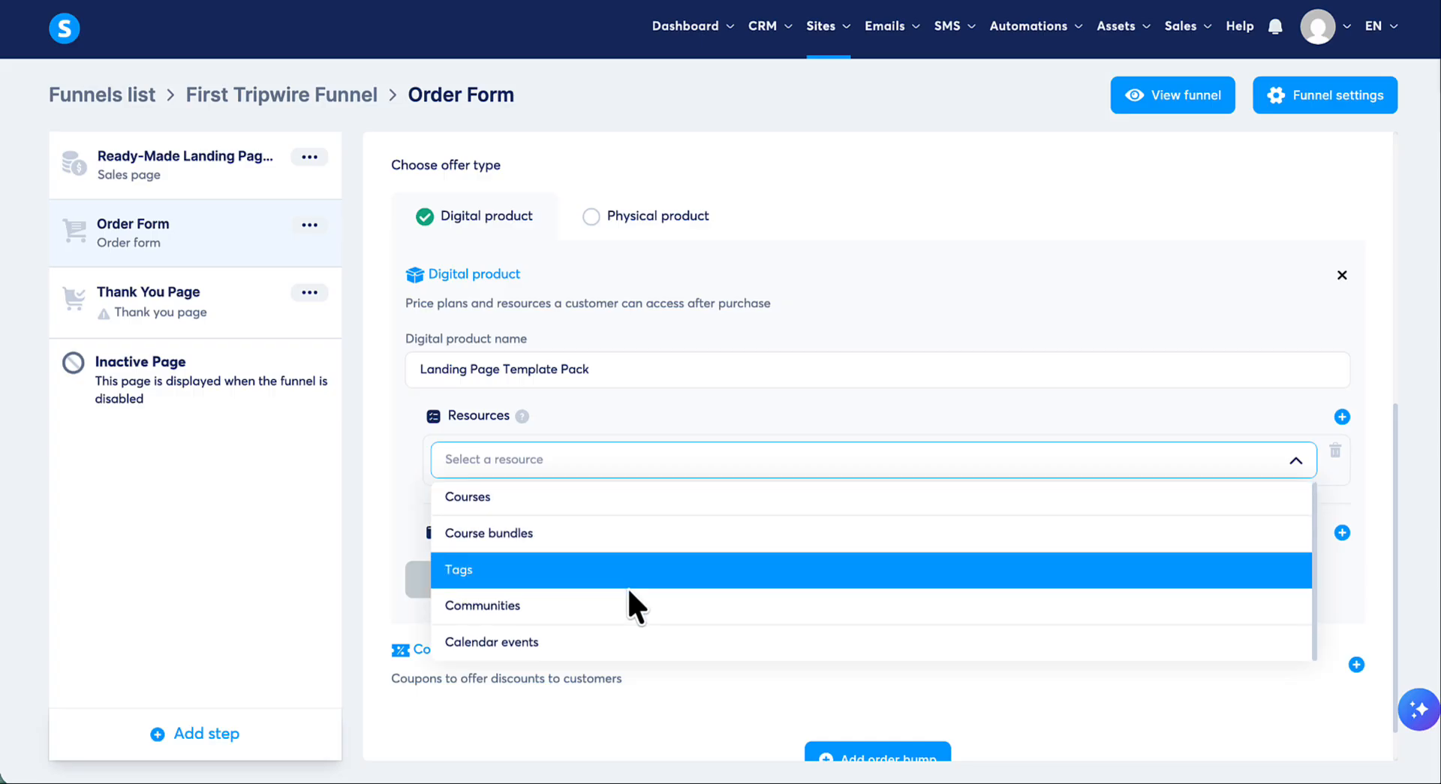
{"action": "left_click", "coordinate": [1343, 479]}
{"action": "left_click", "coordinate": [1336, 453]}
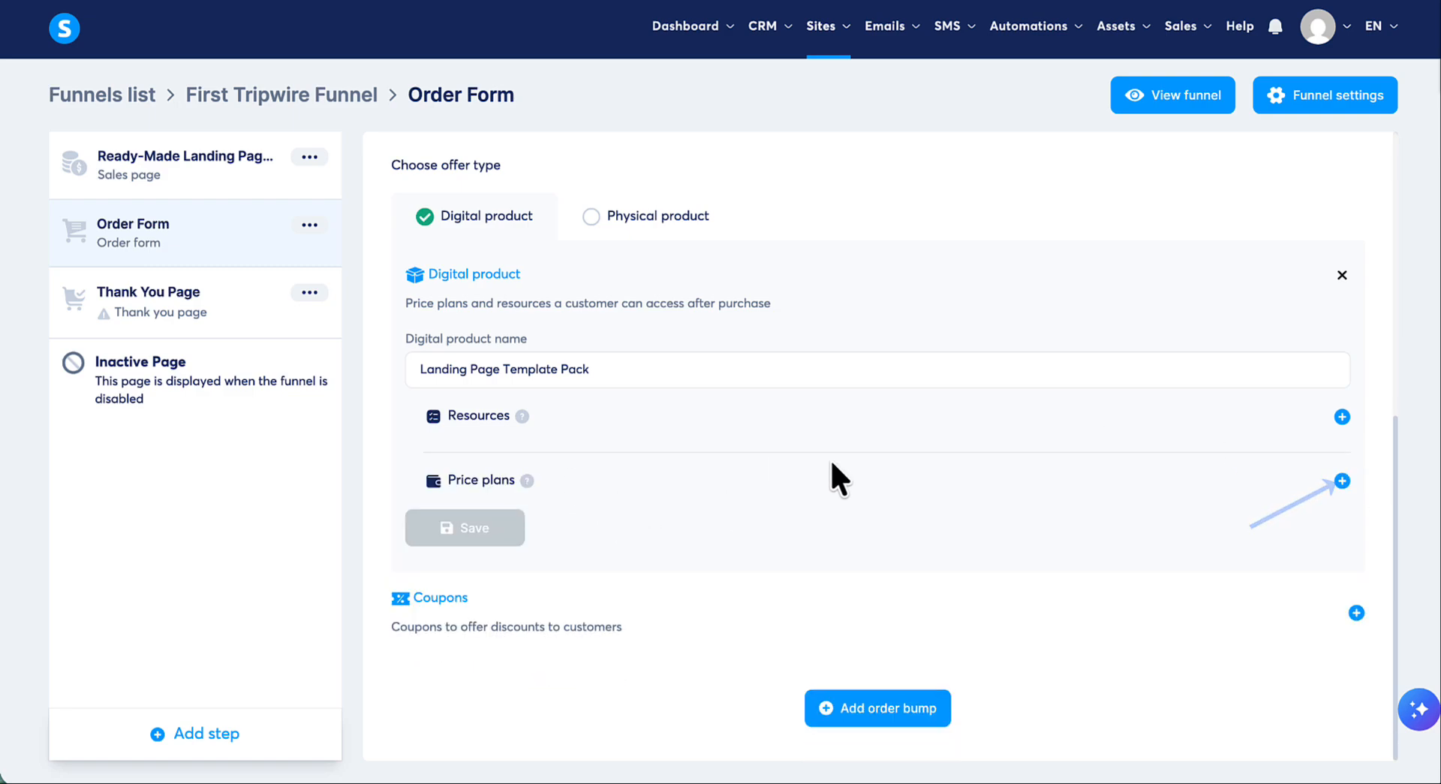
- Start a new price plan for the digital product, naming it "Landing Page Template Pack" on both the order form and the dashboard
{"action": "left_click", "coordinate": [1342, 481]}
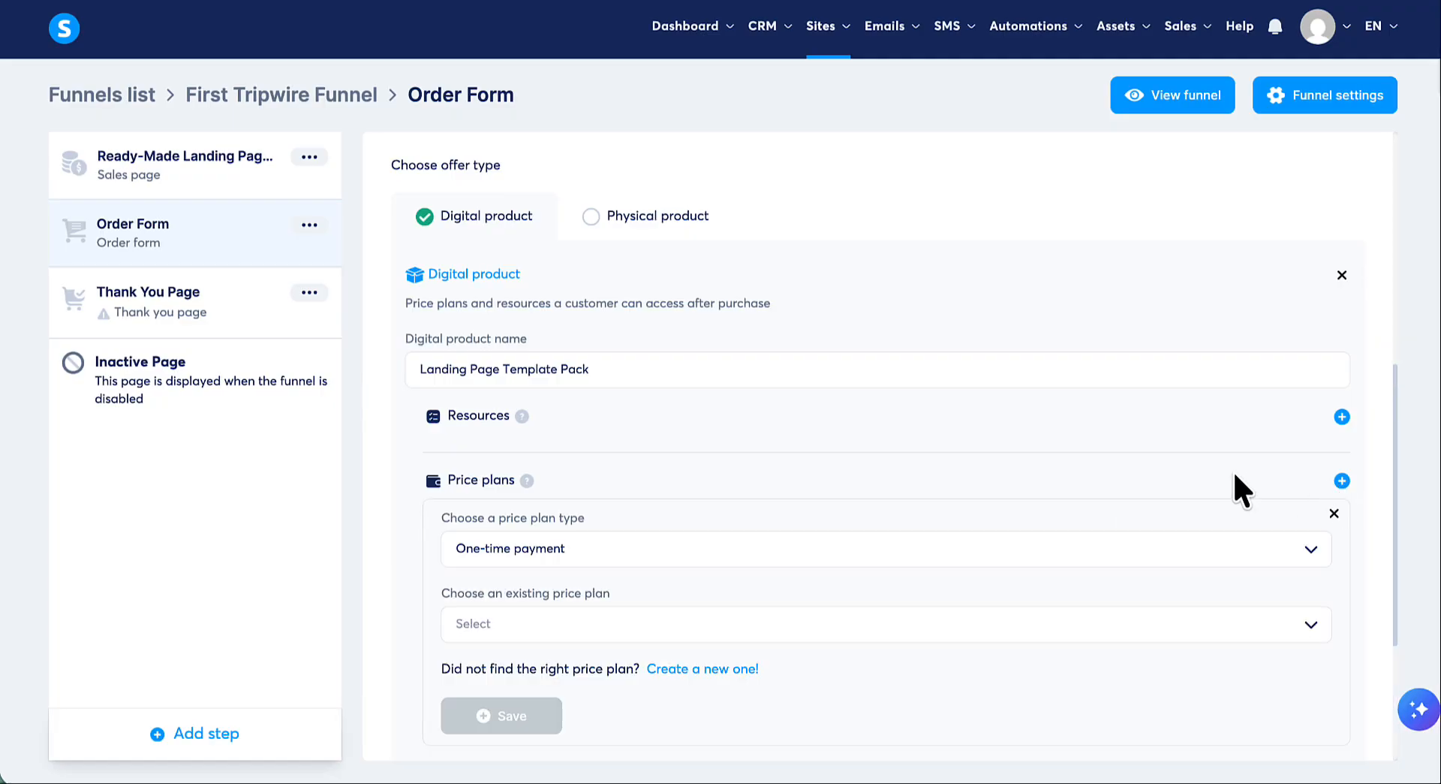
{"action": "scroll", "coordinate": [1235, 488], "scroll_direction": "down", "scroll_amount": 2}
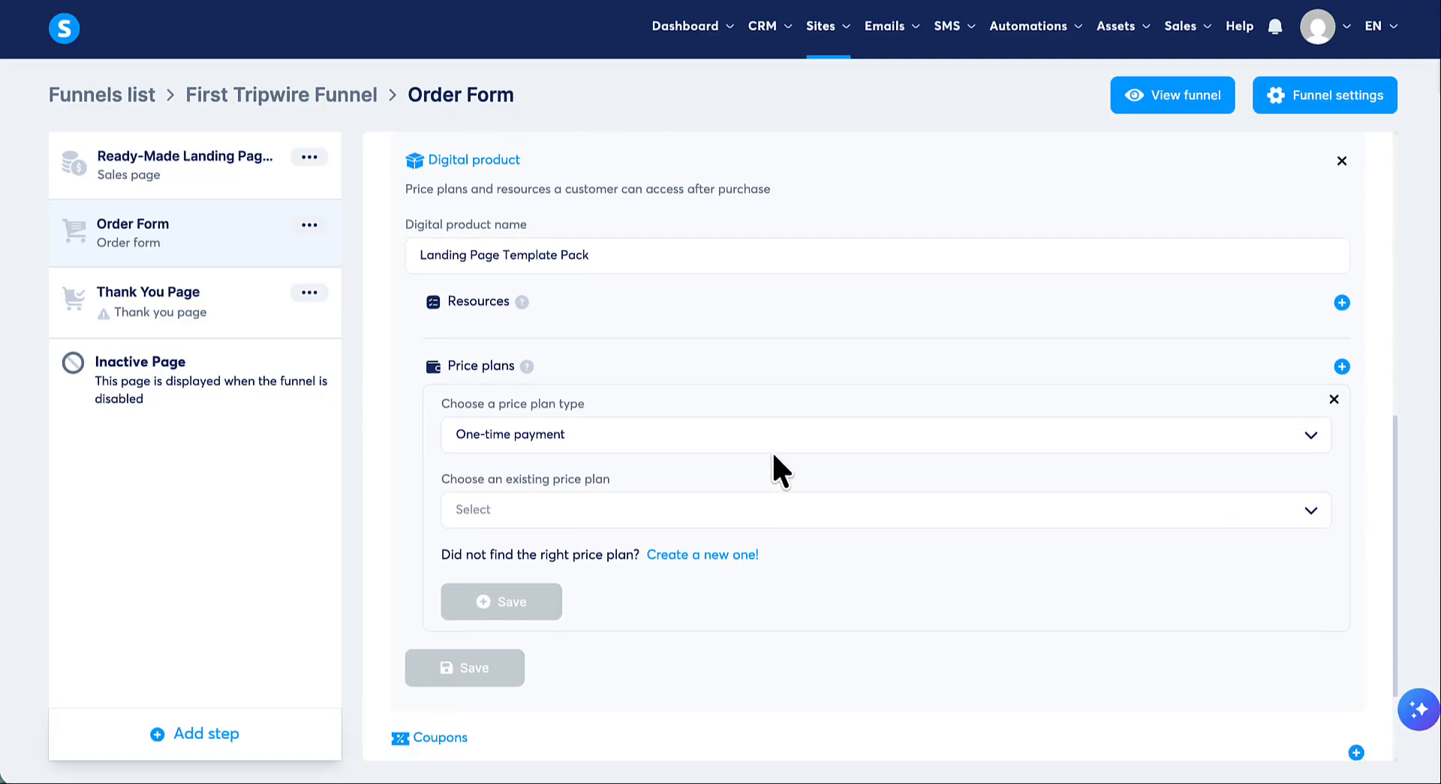
{"action": "left_click", "coordinate": [1313, 518]}
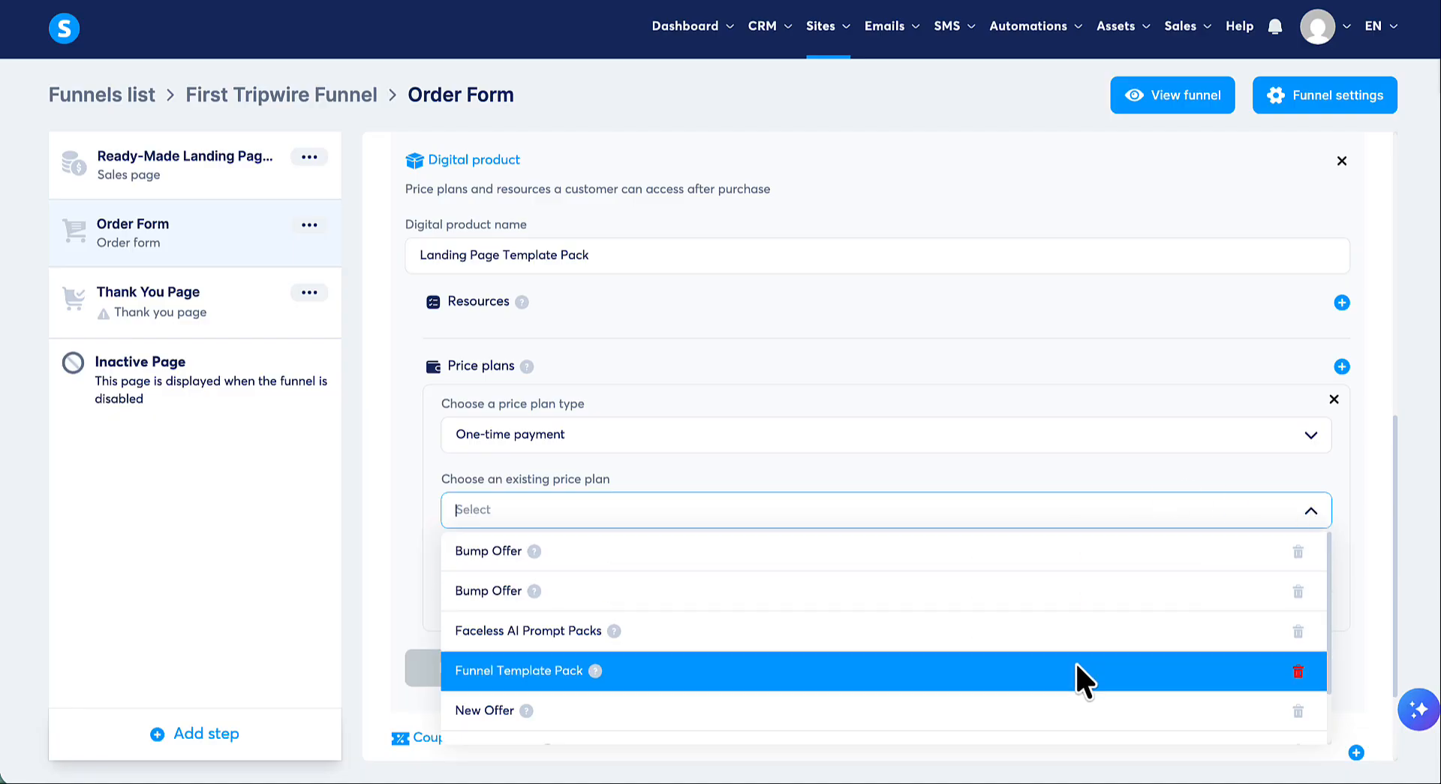
{"action": "left_click", "coordinate": [1098, 478]}
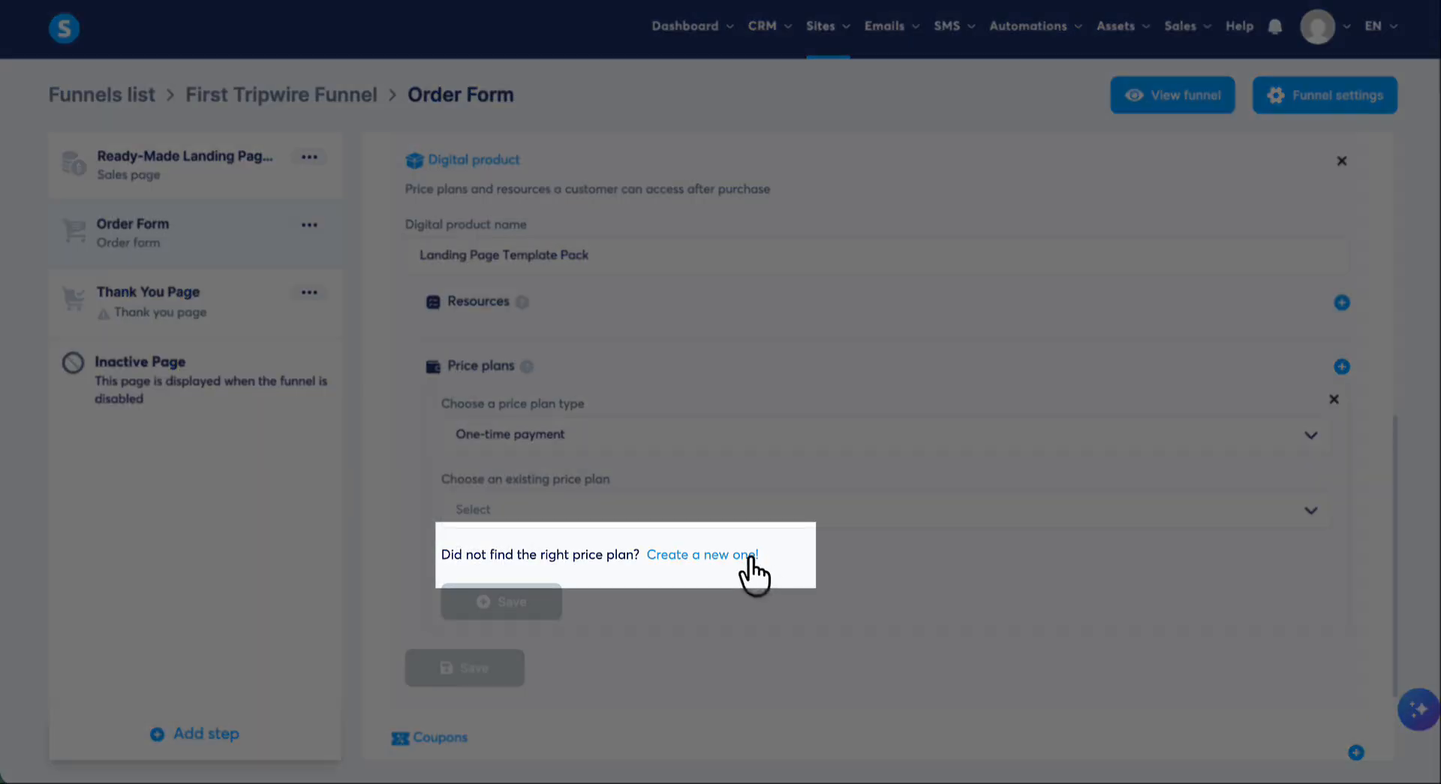
{"action": "left_click", "coordinate": [743, 555]}
{"action": "left_click", "coordinate": [638, 436]}
{"action": "type", "text": "Landing Page Template Pack"}
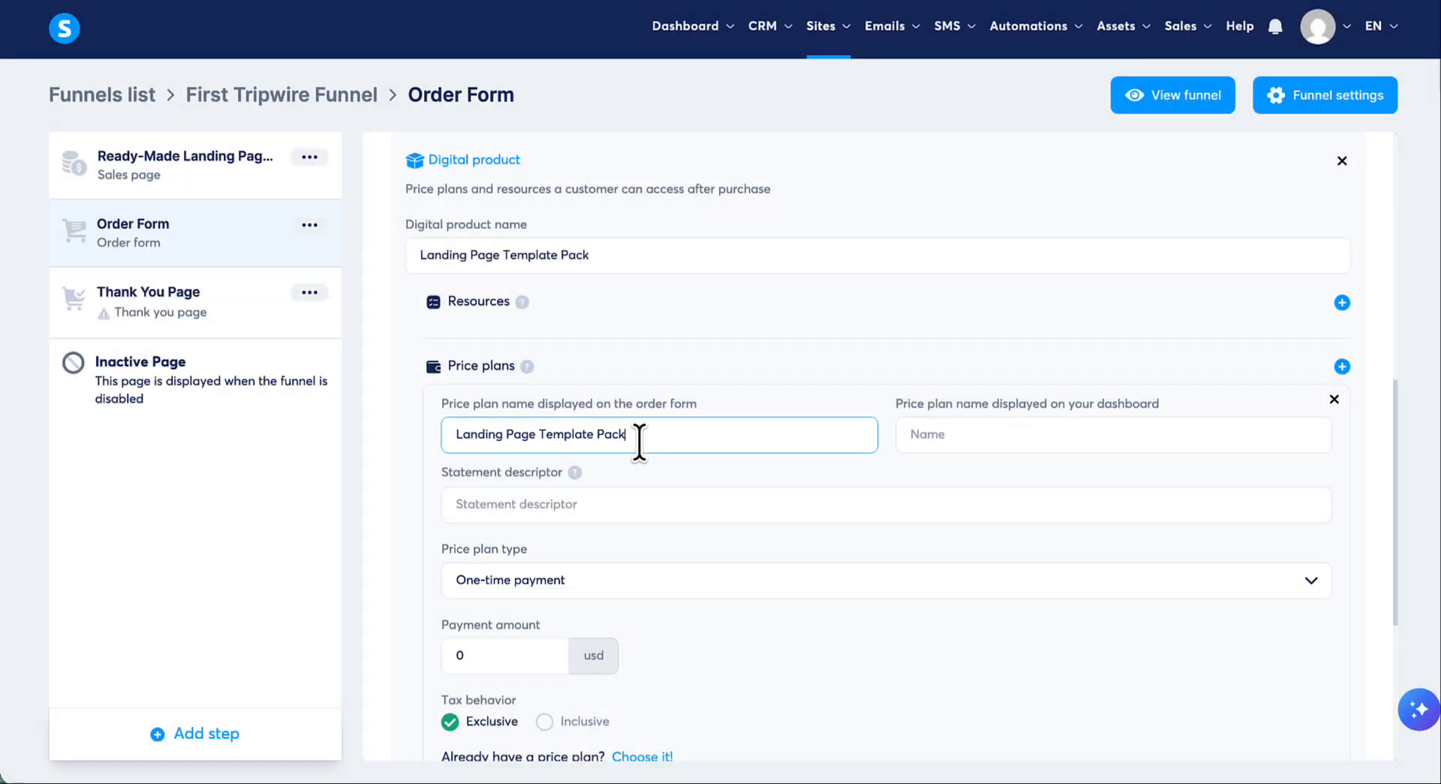
{"action": "left_click", "coordinate": [1022, 436]}
{"action": "type", "text": "Landing Page Template Pack"}
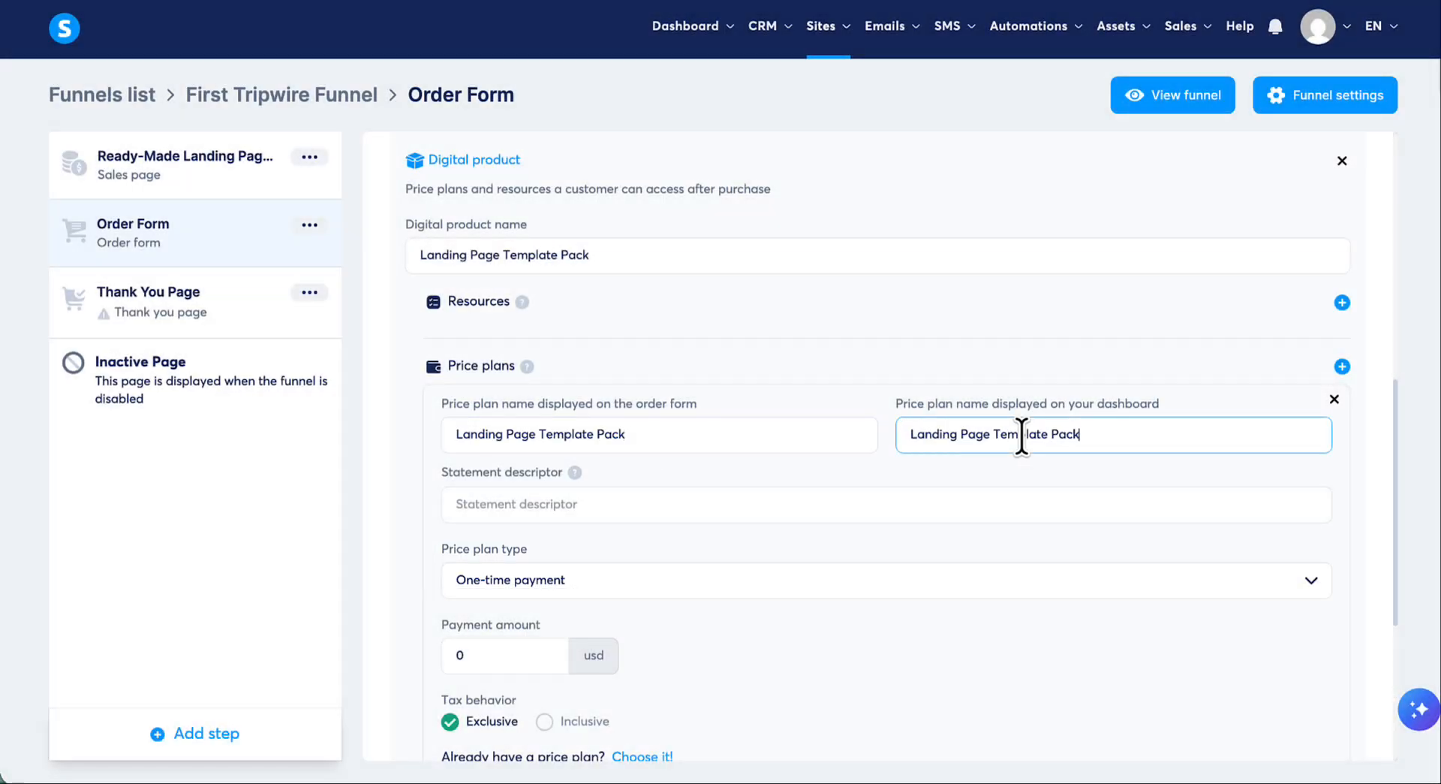
- Set the statement descriptor to "Landing Page Template" and the payment amount to 17 USD, then save the price plan and digital product
{"action": "left_click", "coordinate": [596, 497]}
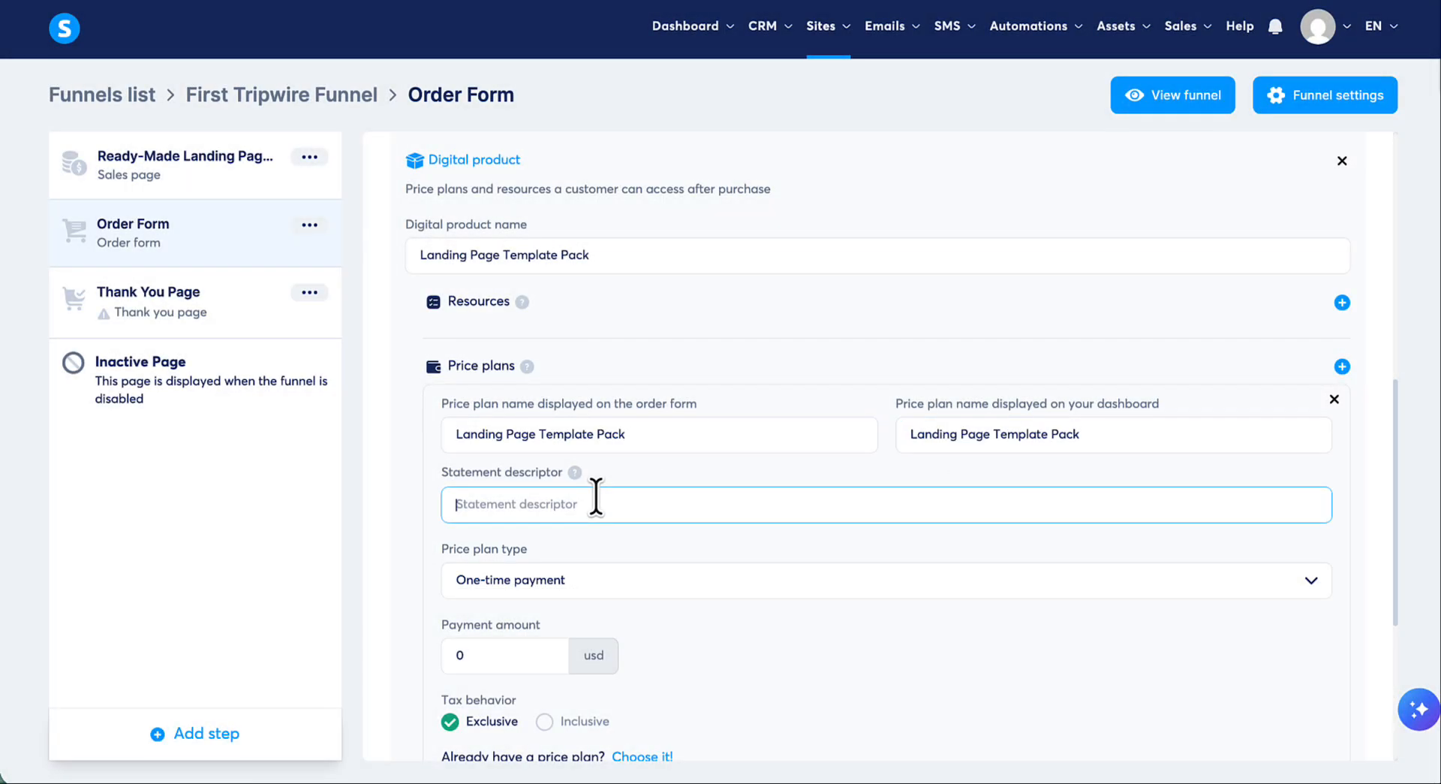
{"action": "scroll", "coordinate": [605, 586], "scroll_direction": "down", "scroll_amount": 1}
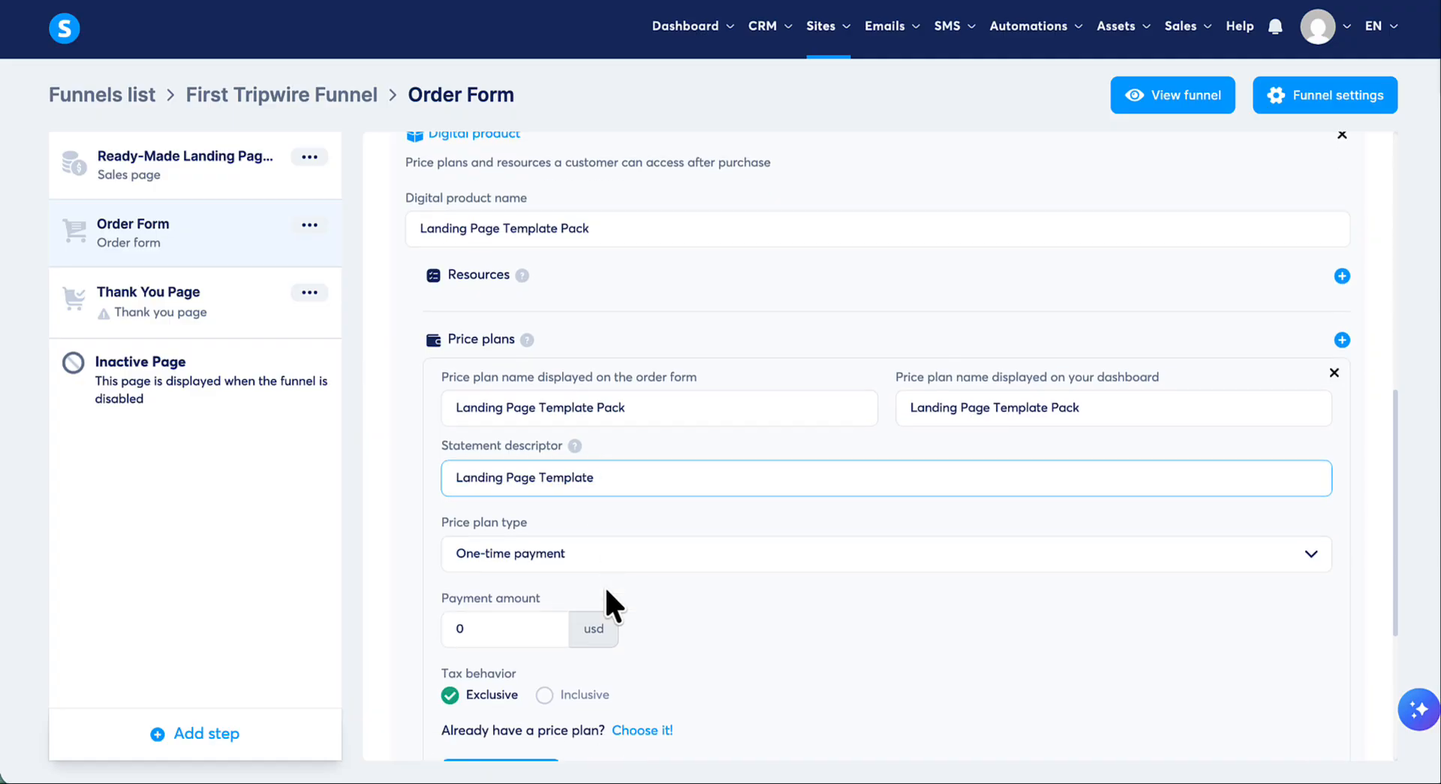
{"action": "left_click", "coordinate": [489, 628]}
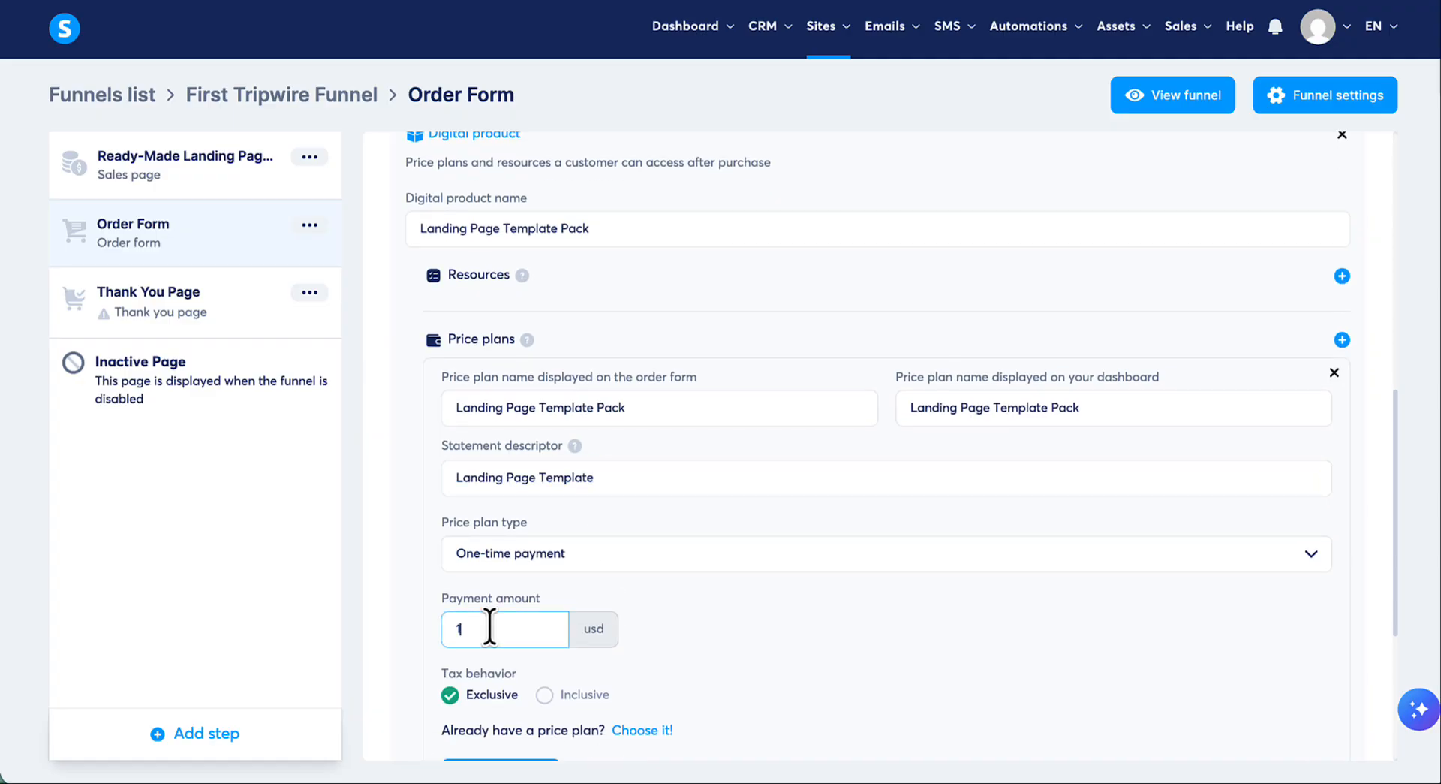
{"action": "scroll", "coordinate": [689, 662], "scroll_direction": "down", "scroll_amount": 3}
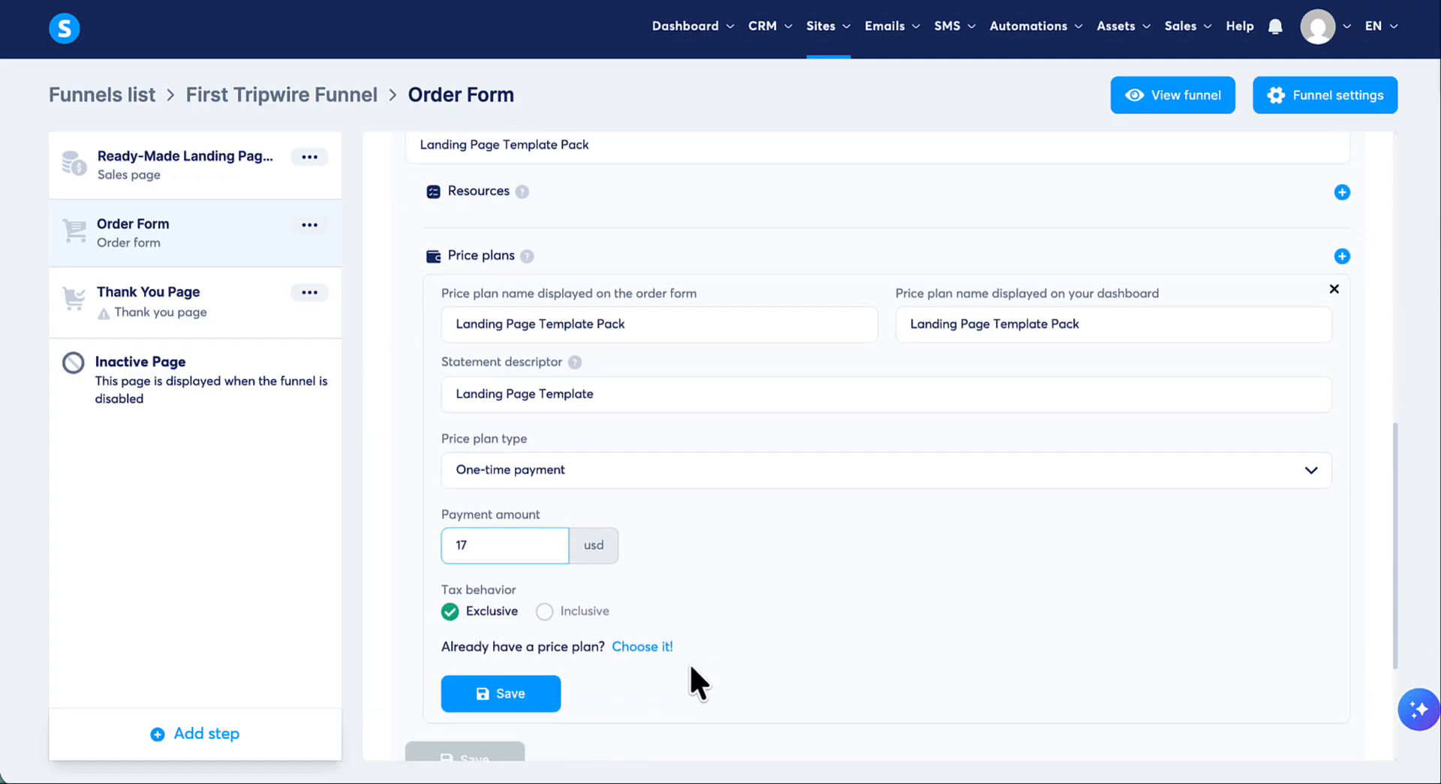
{"action": "left_click", "coordinate": [538, 696]}
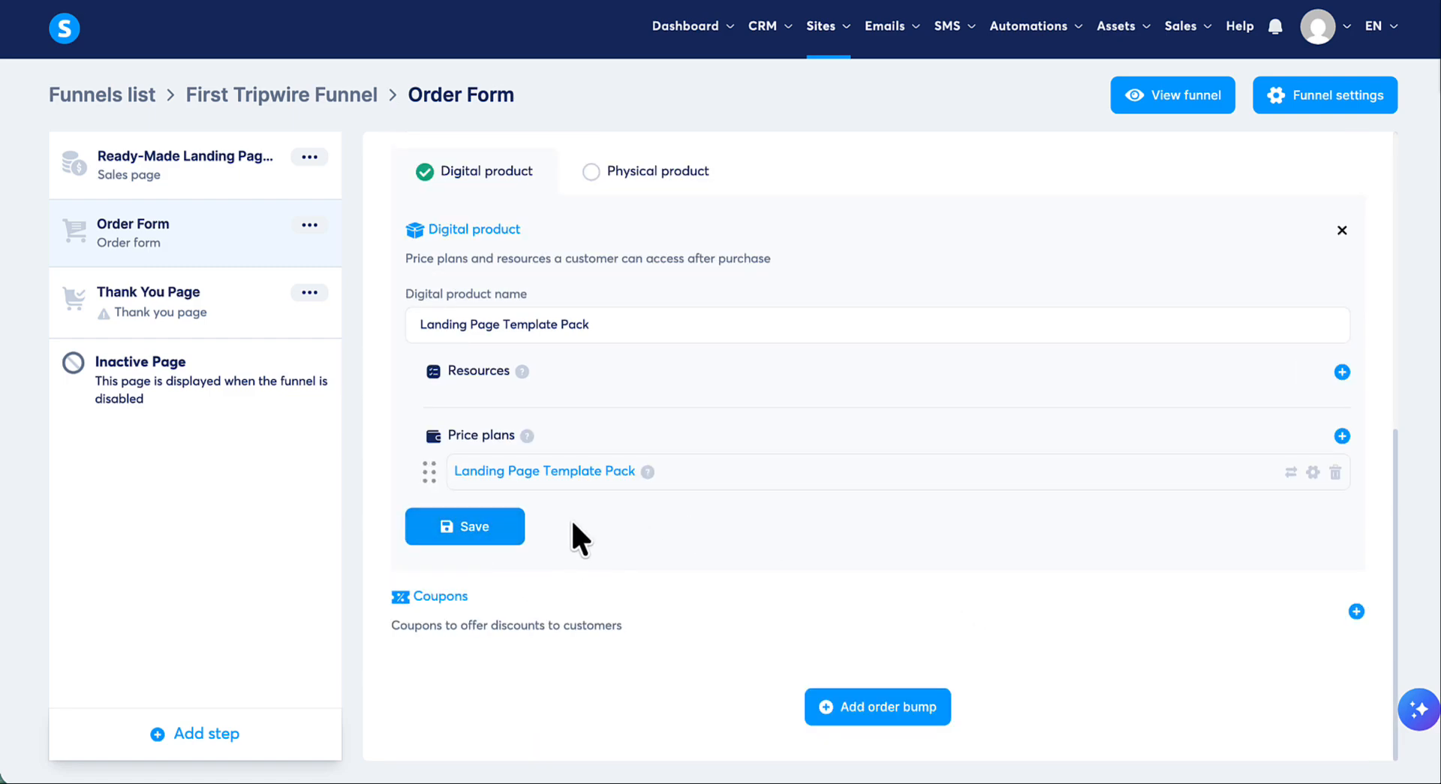
{"action": "left_click", "coordinate": [480, 530]}
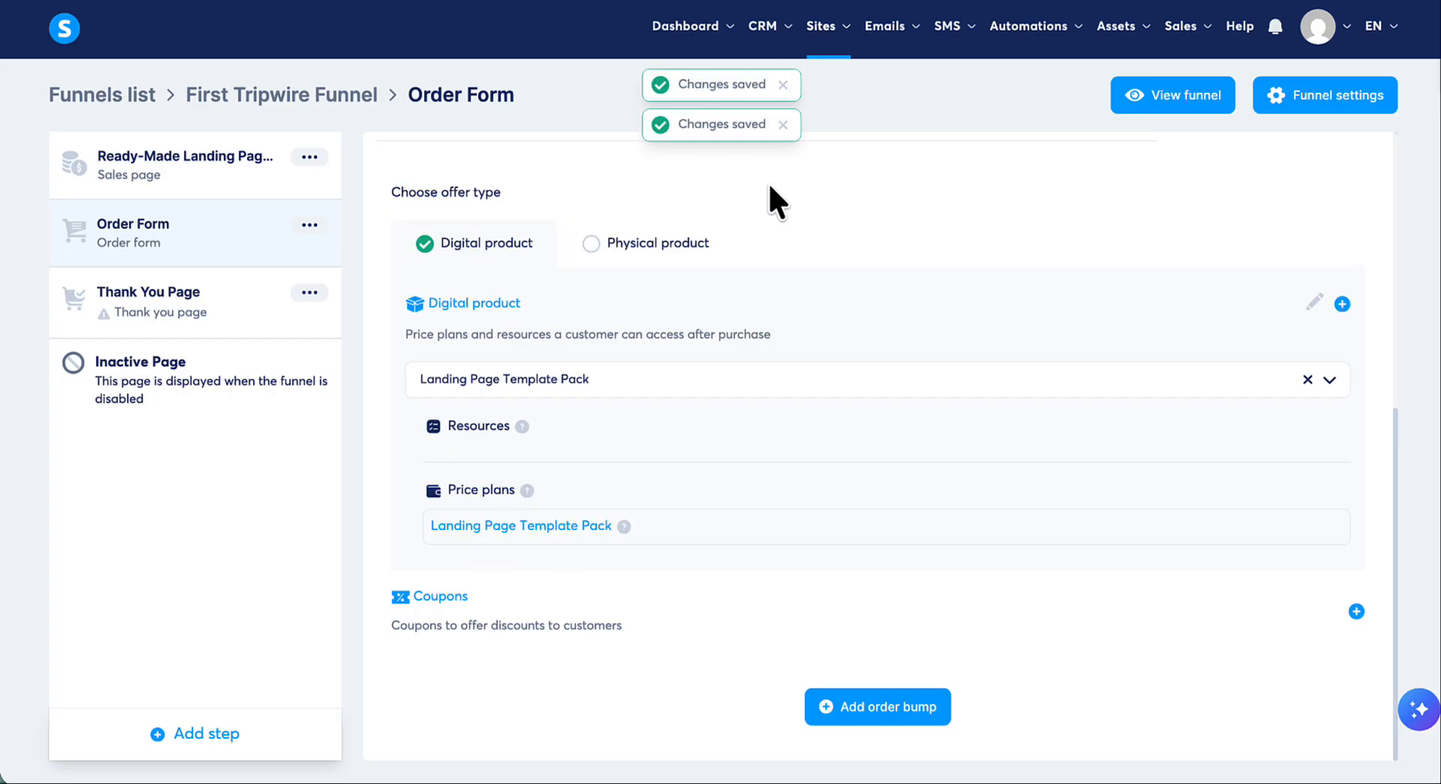
- Check the product's price, payment and billing sections on the order form page, then save it and exit the editor
{"action": "scroll", "coordinate": [991, 219], "scroll_direction": "up", "scroll_amount": 6}
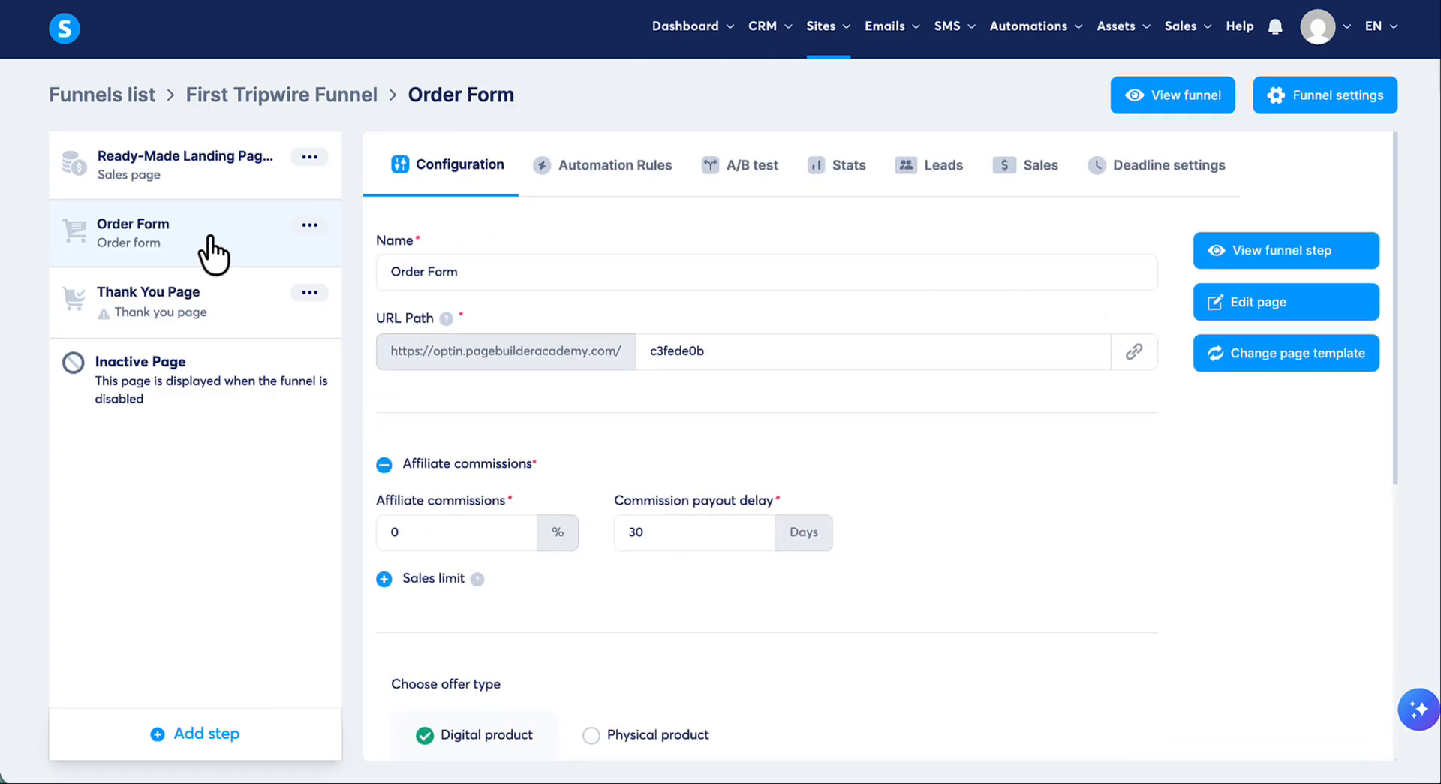
{"action": "left_click", "coordinate": [1260, 302]}
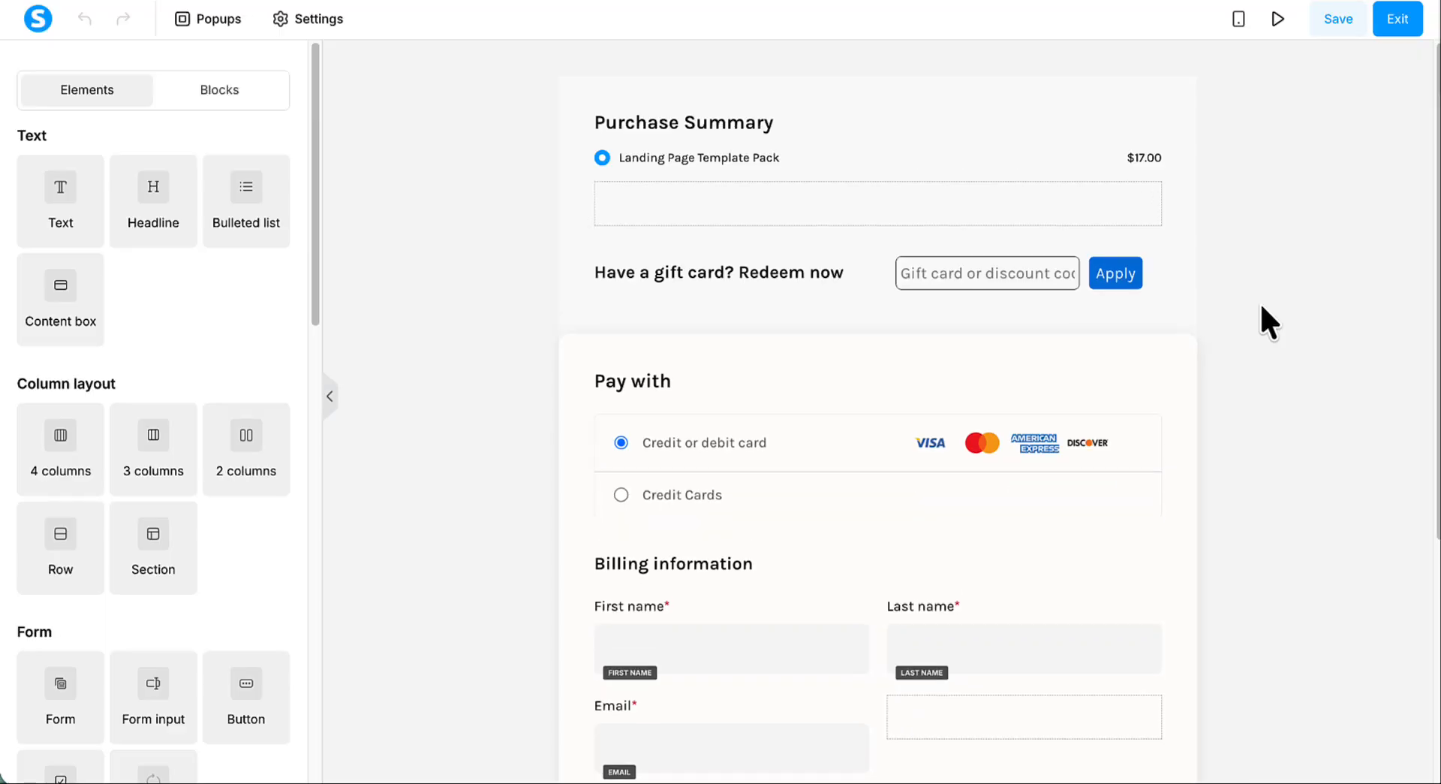
{"action": "mouse_move", "coordinate": [1082, 191]}
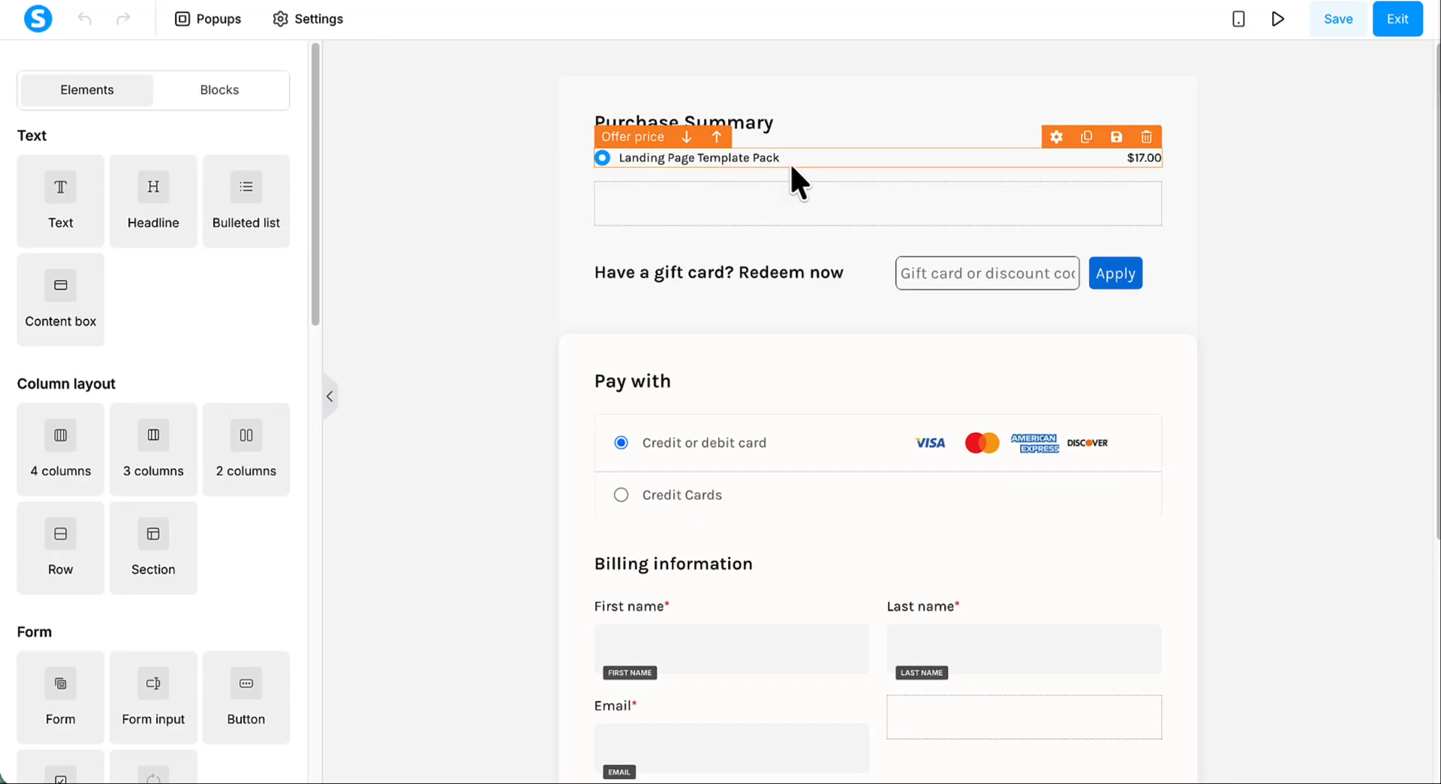
{"action": "scroll", "coordinate": [1253, 207], "scroll_direction": "down", "scroll_amount": 3}
{"action": "scroll", "coordinate": [1253, 207], "scroll_direction": "up", "scroll_amount": 2}
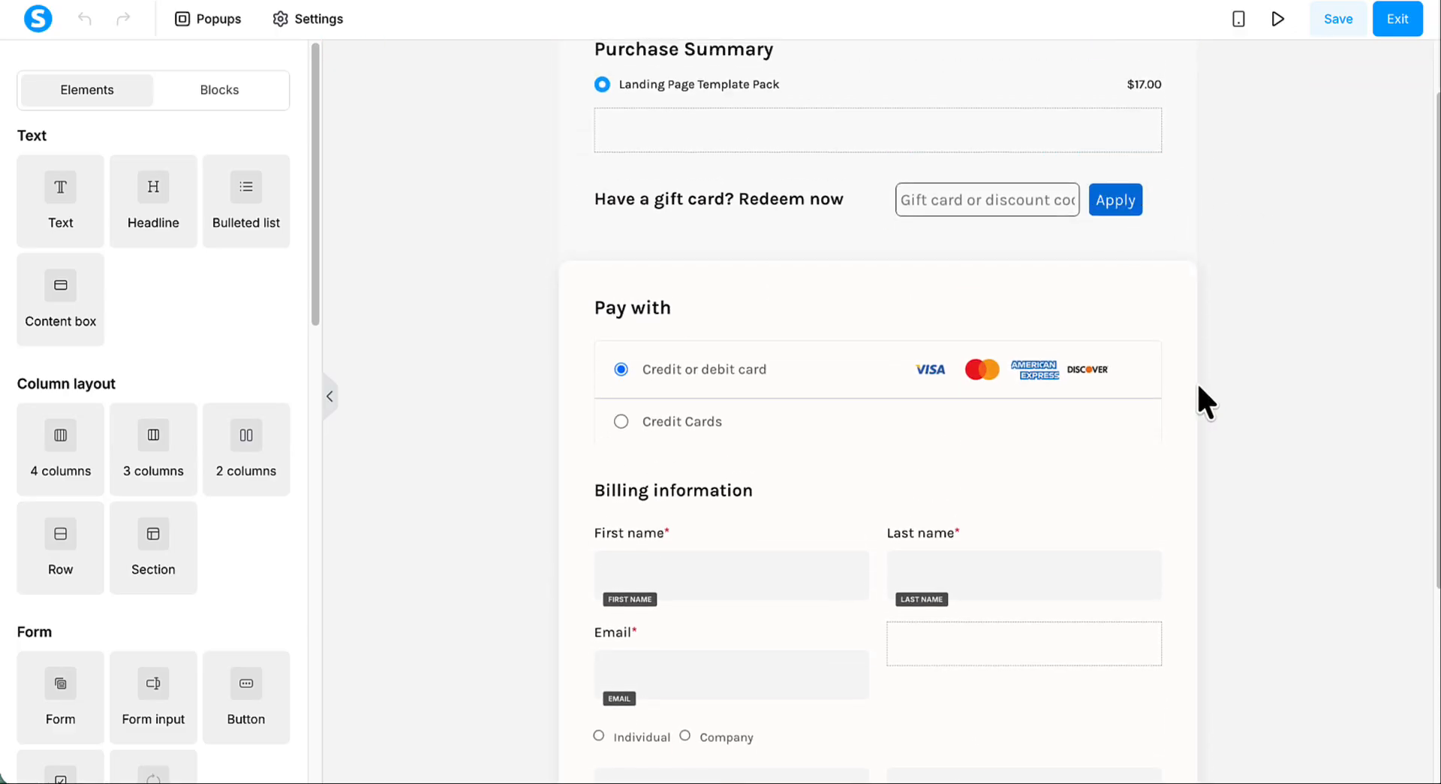
{"action": "scroll", "coordinate": [1198, 389], "scroll_direction": "down", "scroll_amount": 3}
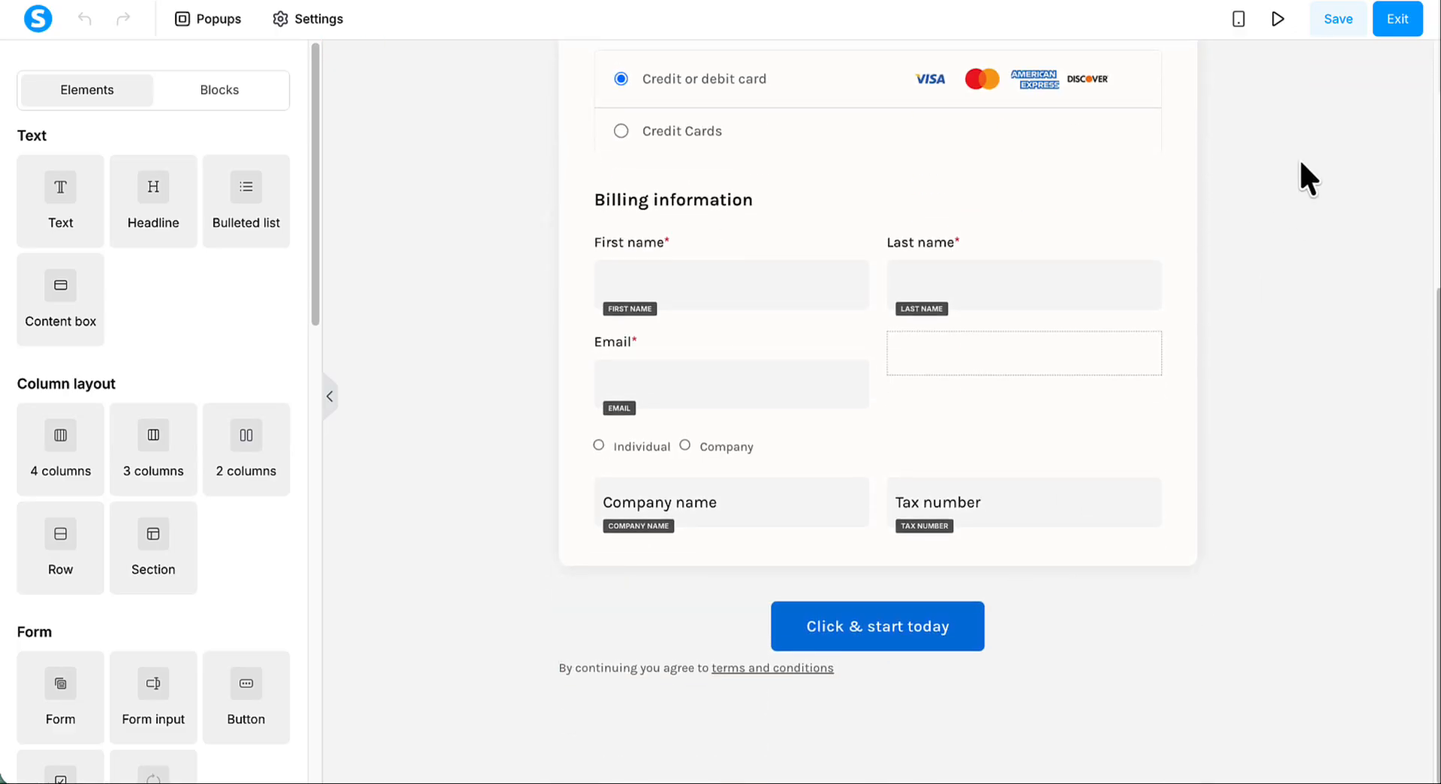
{"action": "left_click", "coordinate": [1340, 20]}
{"action": "left_click", "coordinate": [1390, 22]}
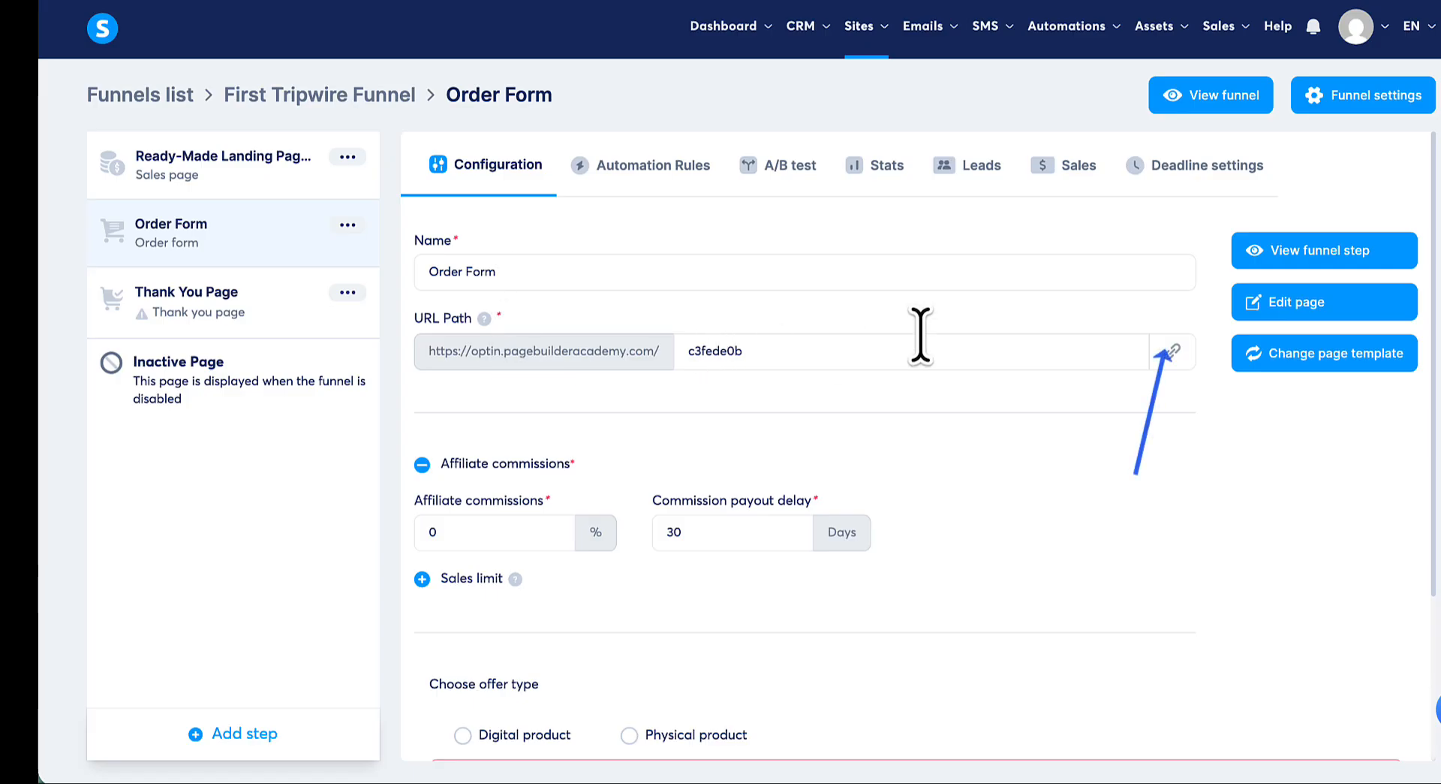
- Copy the Order Form step's URL
{"action": "left_click", "coordinate": [1170, 355]}
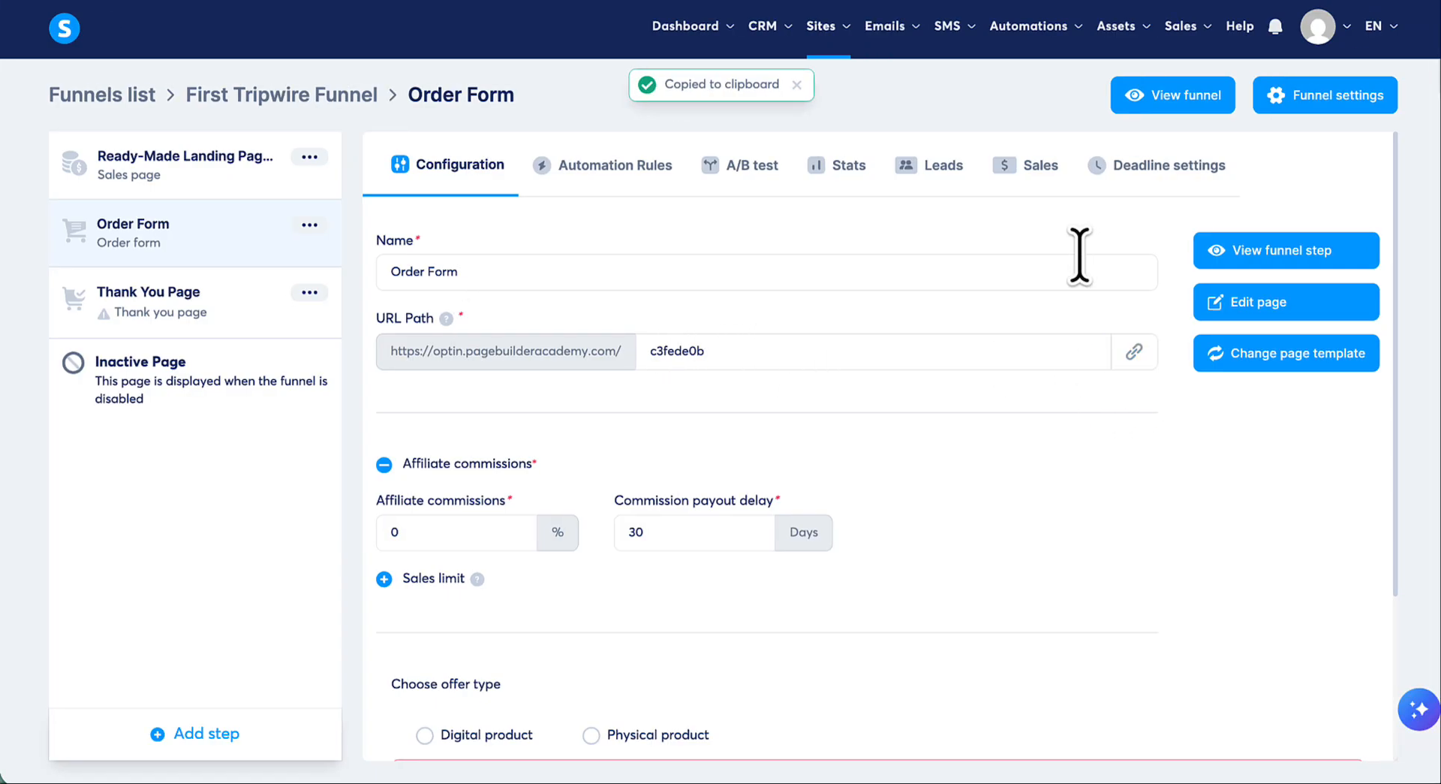
- Set the sales page's "Get the Template Pack ($17)" button to open the copied order form URL, then save and exit the editor
{"action": "left_click", "coordinate": [236, 176]}
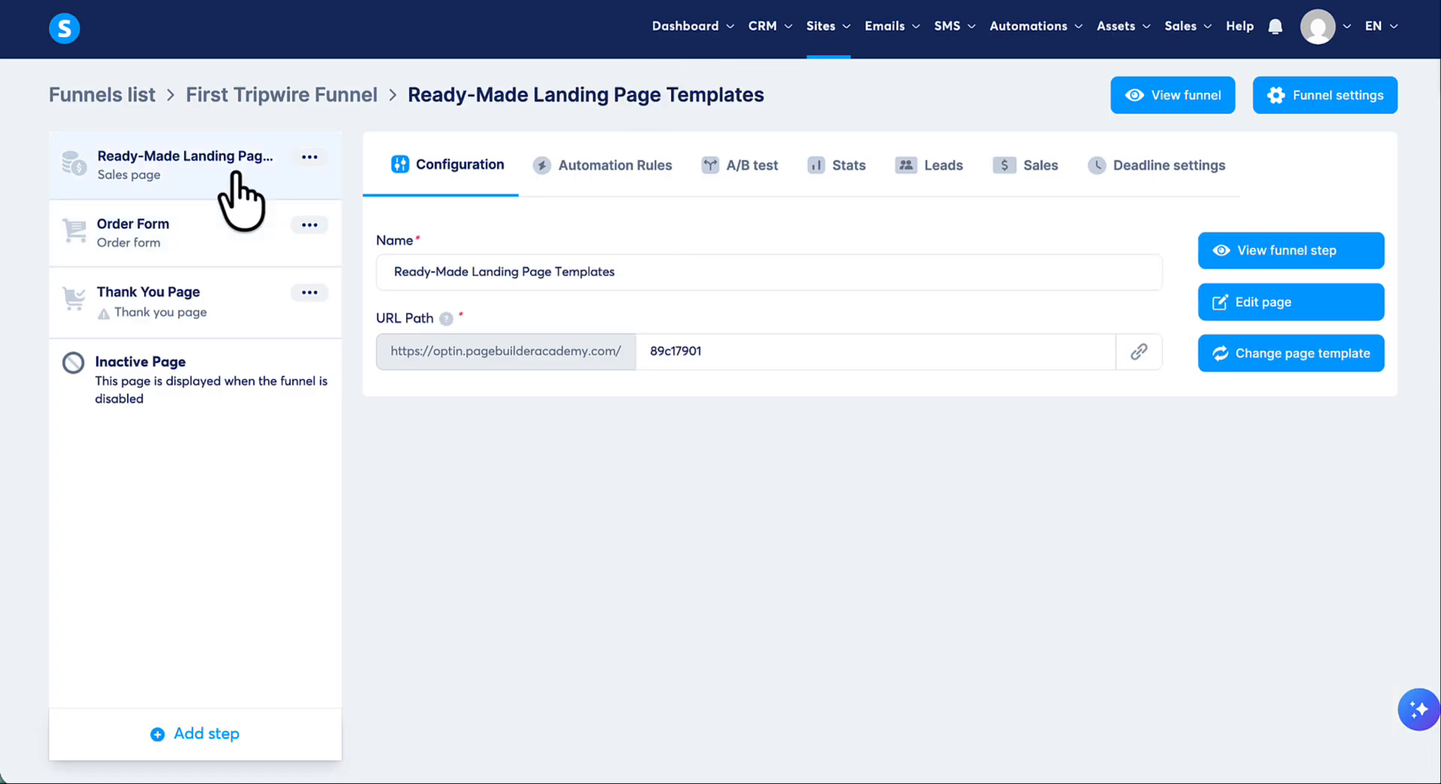
{"action": "left_click", "coordinate": [1246, 307]}
{"action": "scroll", "coordinate": [878, 377], "scroll_direction": "down", "scroll_amount": 5}
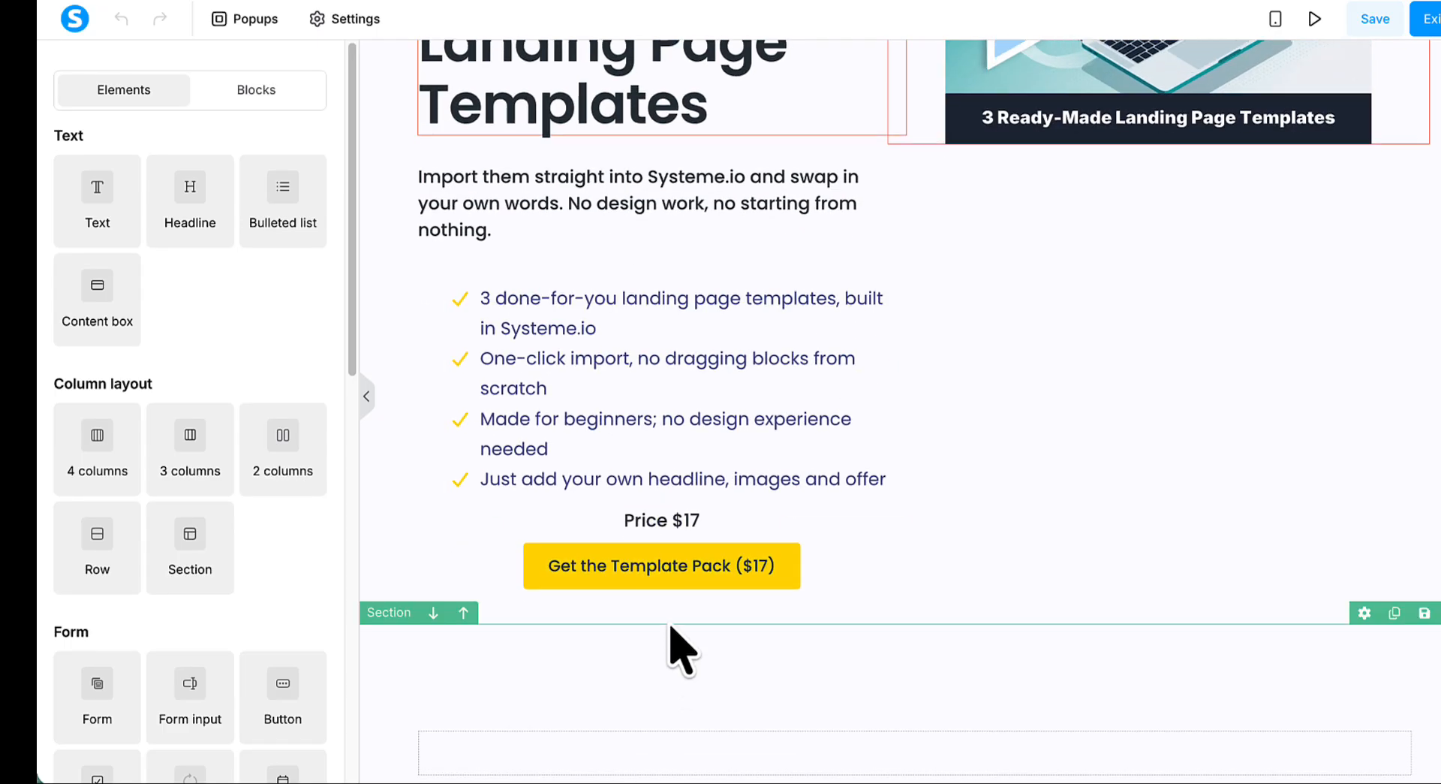
{"action": "left_click", "coordinate": [708, 572]}
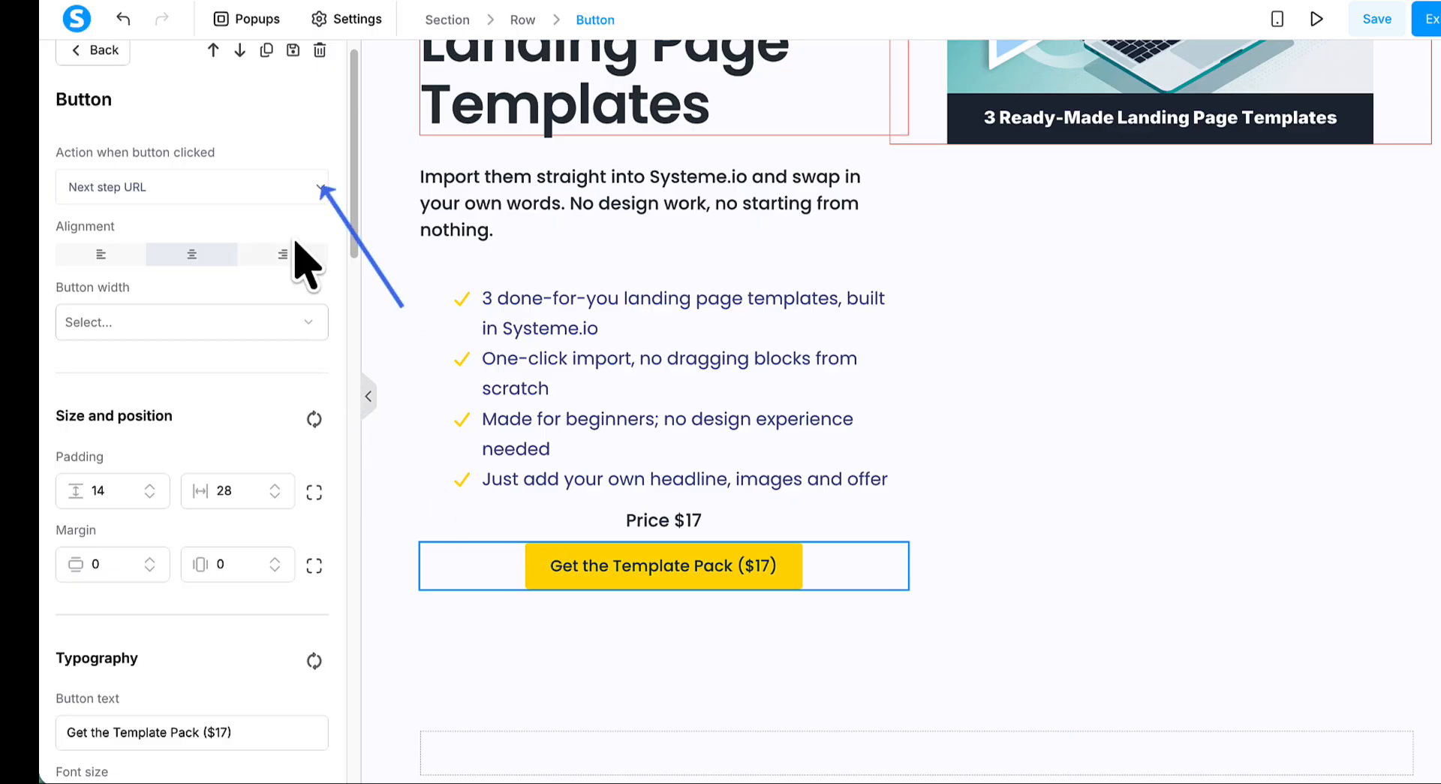
{"action": "left_click", "coordinate": [320, 196]}
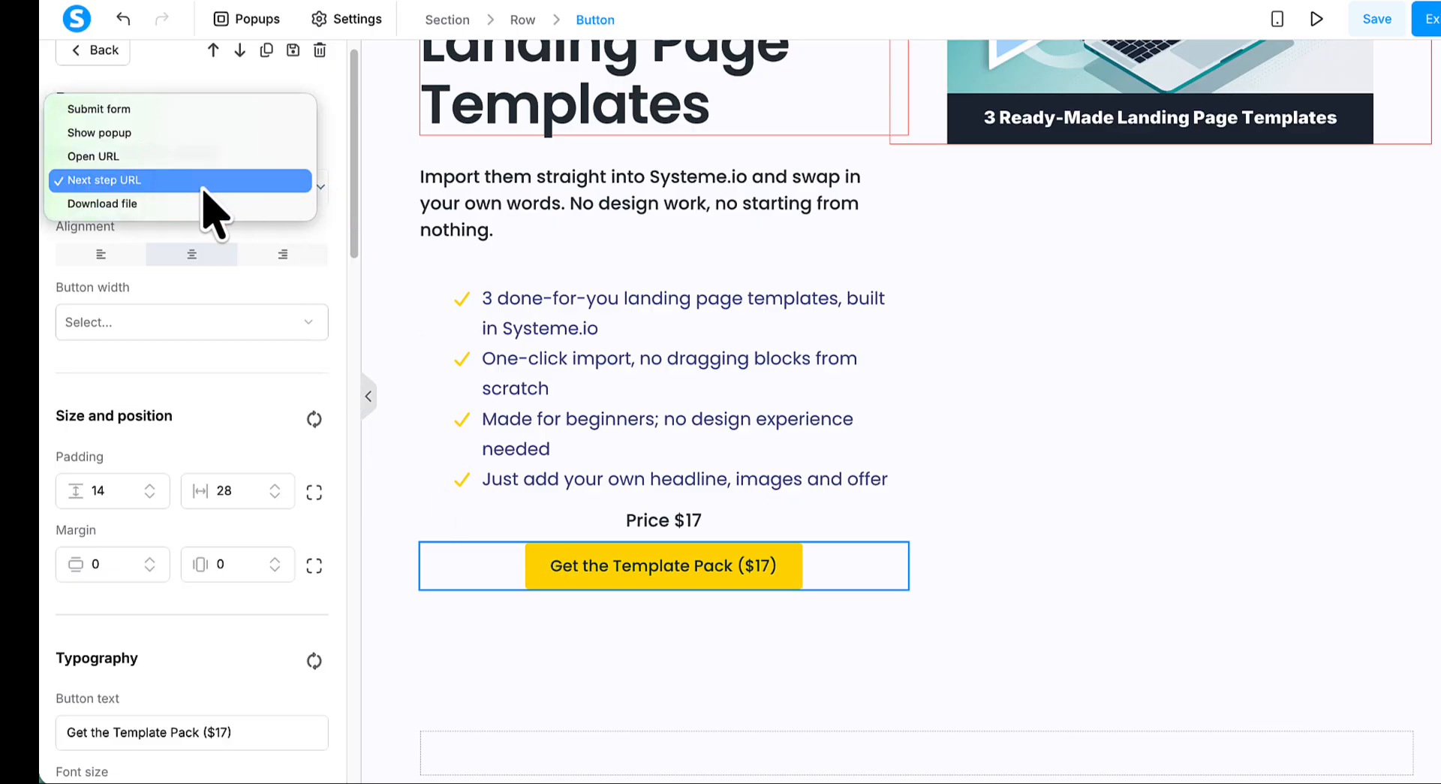
{"action": "left_click", "coordinate": [154, 156]}
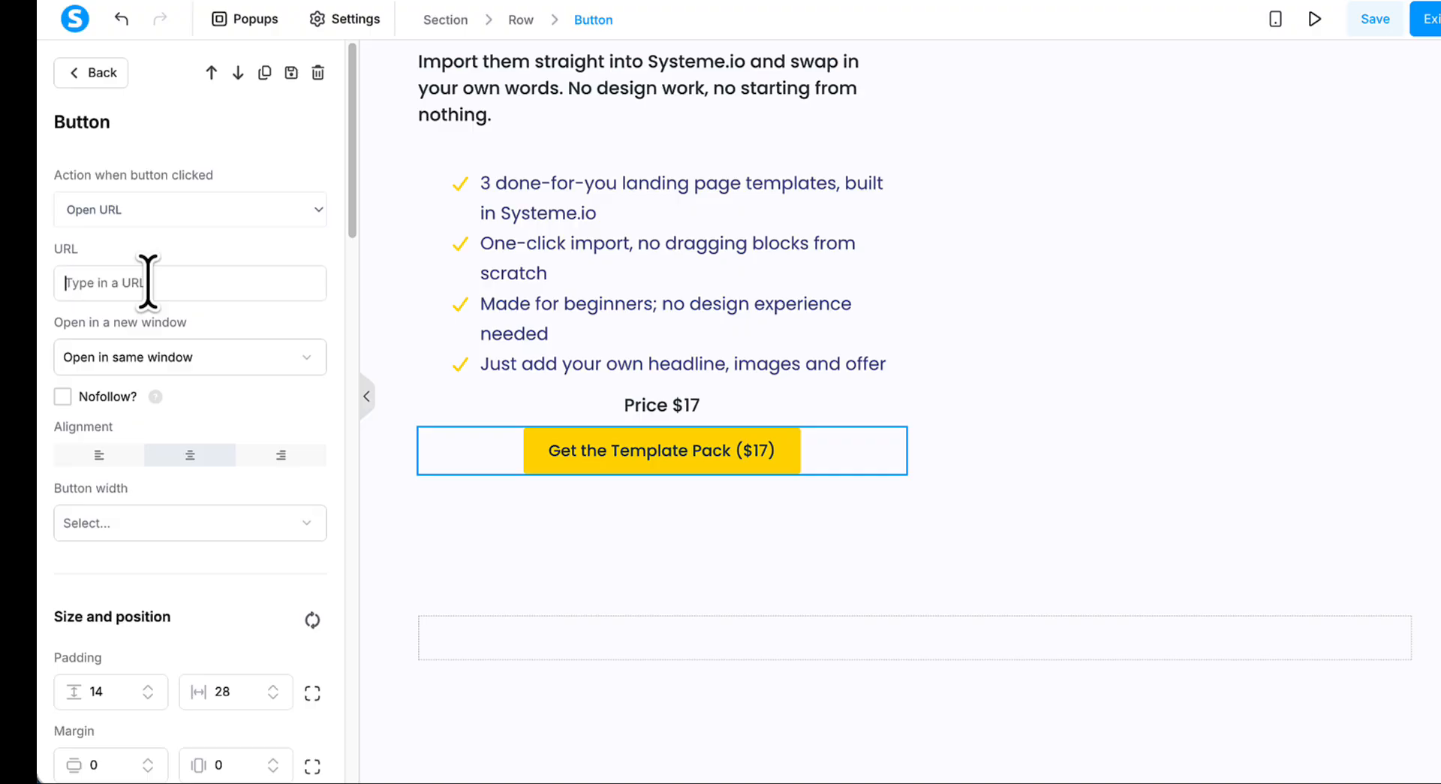
{"action": "left_click", "coordinate": [148, 283]}
{"action": "type", "text": "https://optin.pagebuilderacademy.com/c3fede0b"}
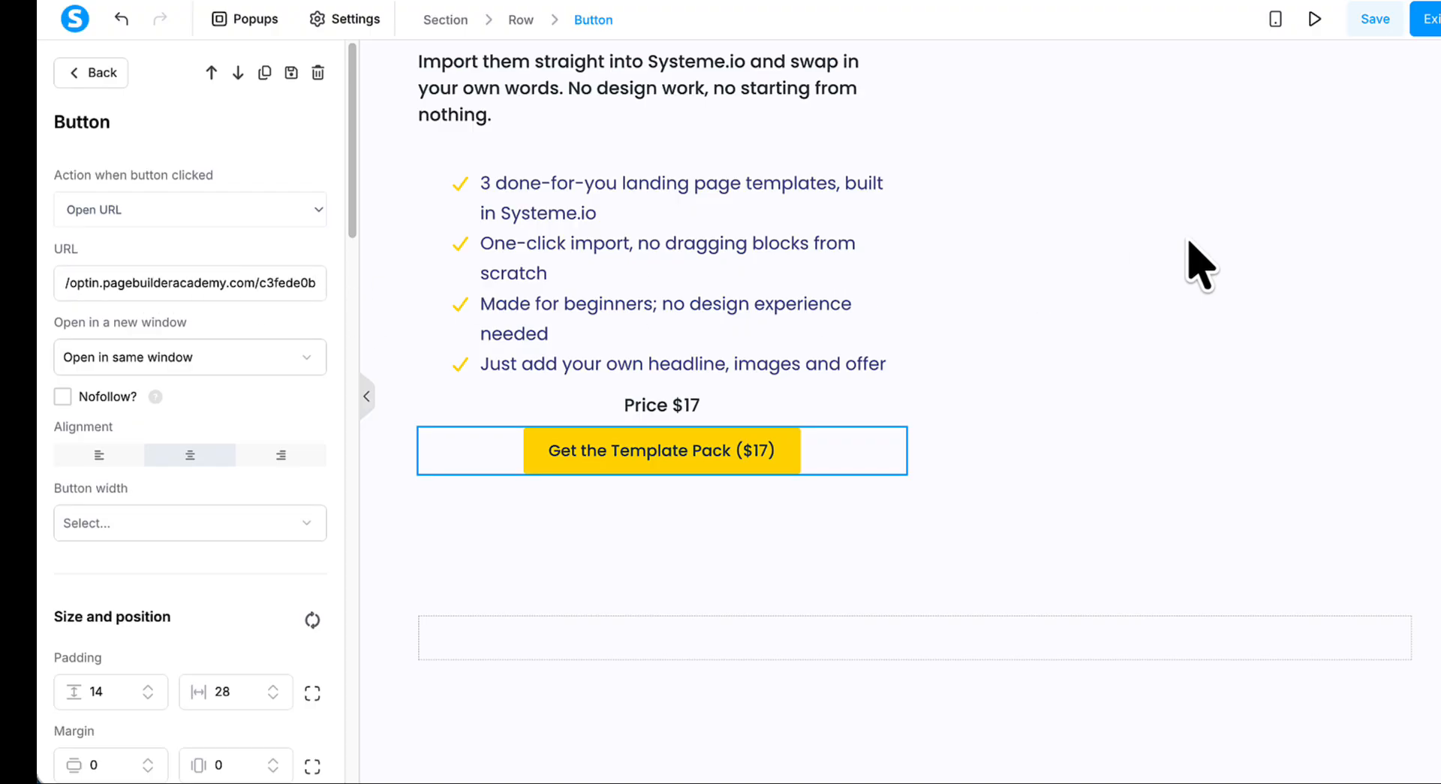
{"action": "left_click", "coordinate": [1377, 30]}
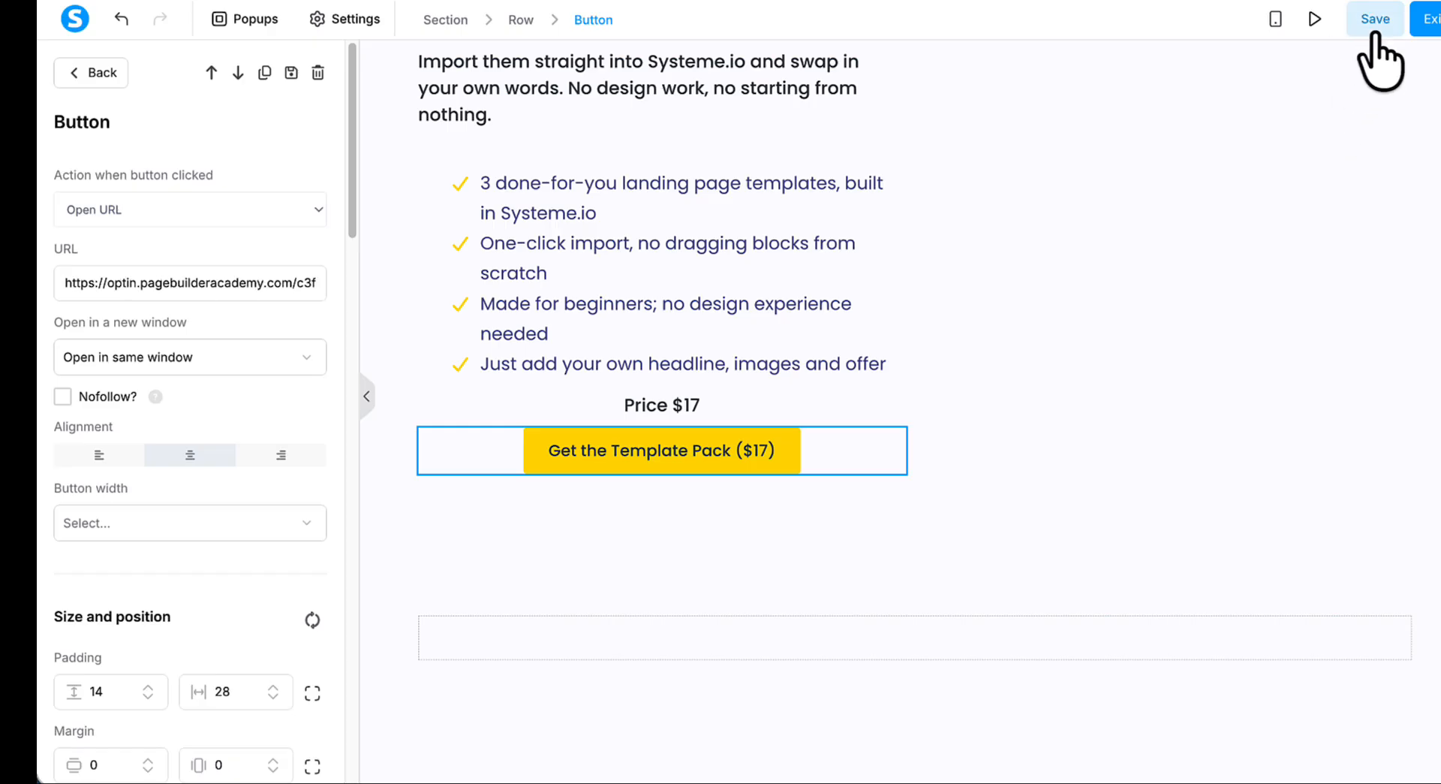
{"action": "left_click", "coordinate": [1419, 26]}
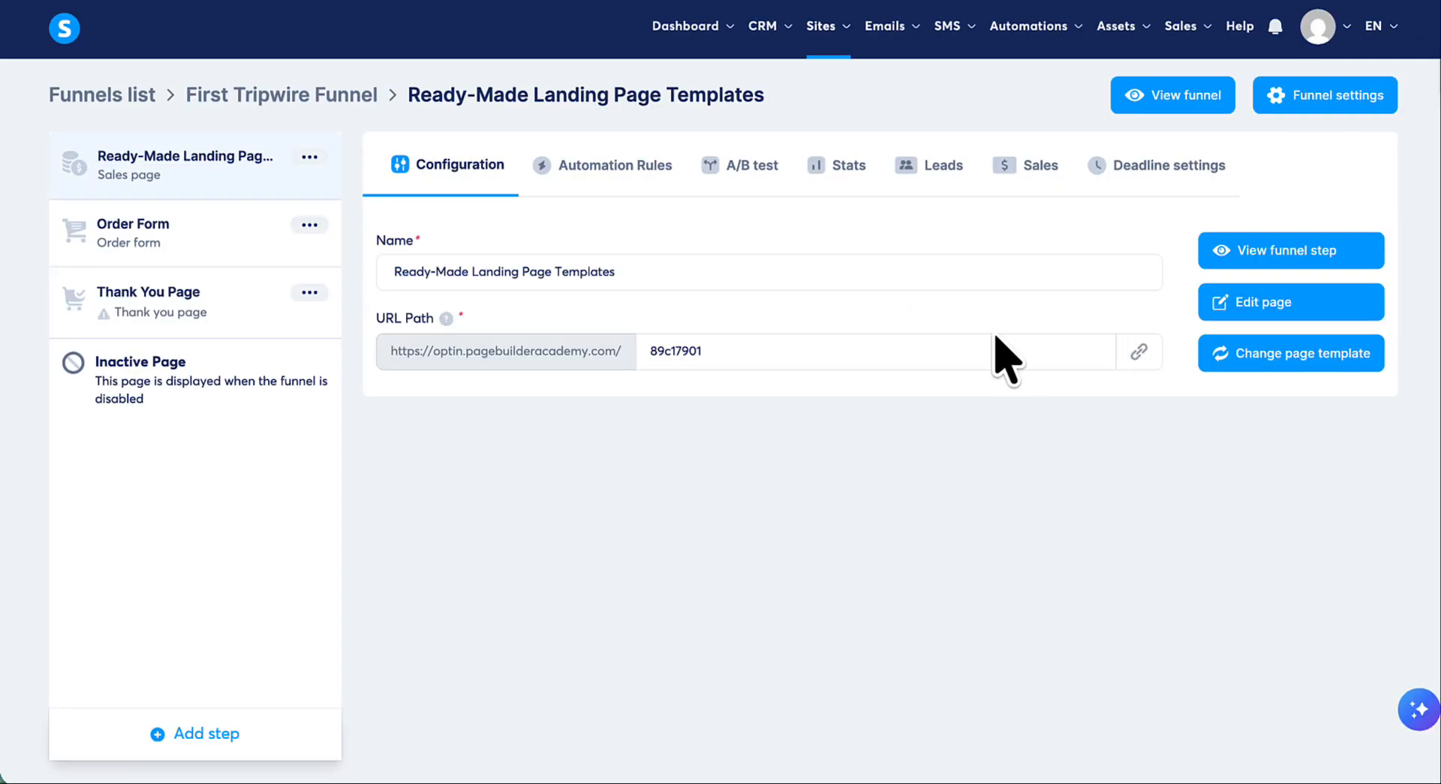
- Copy the sales page's URL, view the live page, and follow its purchase button to check the order form
{"action": "left_click", "coordinate": [1139, 351]}
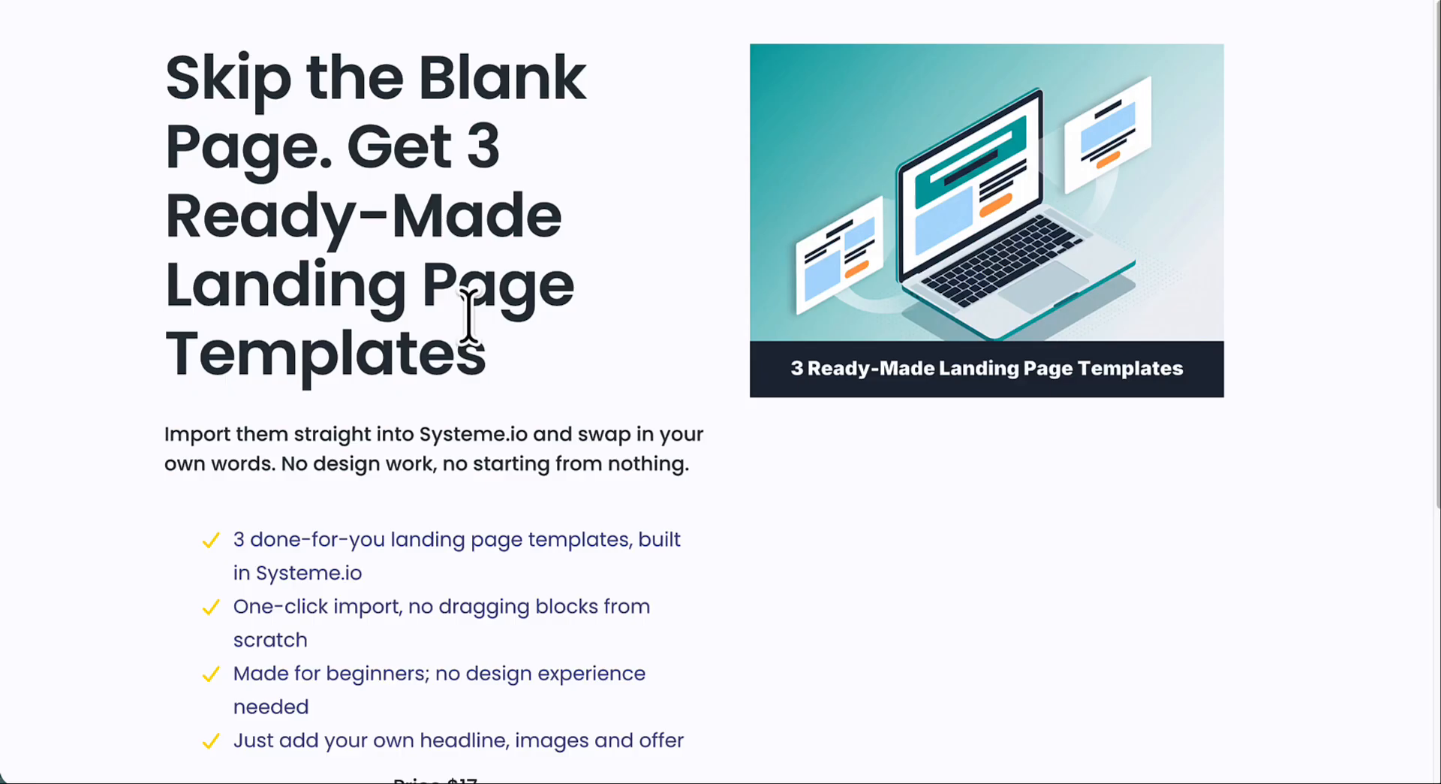
{"action": "scroll", "coordinate": [470, 319], "scroll_direction": "down", "scroll_amount": 3}
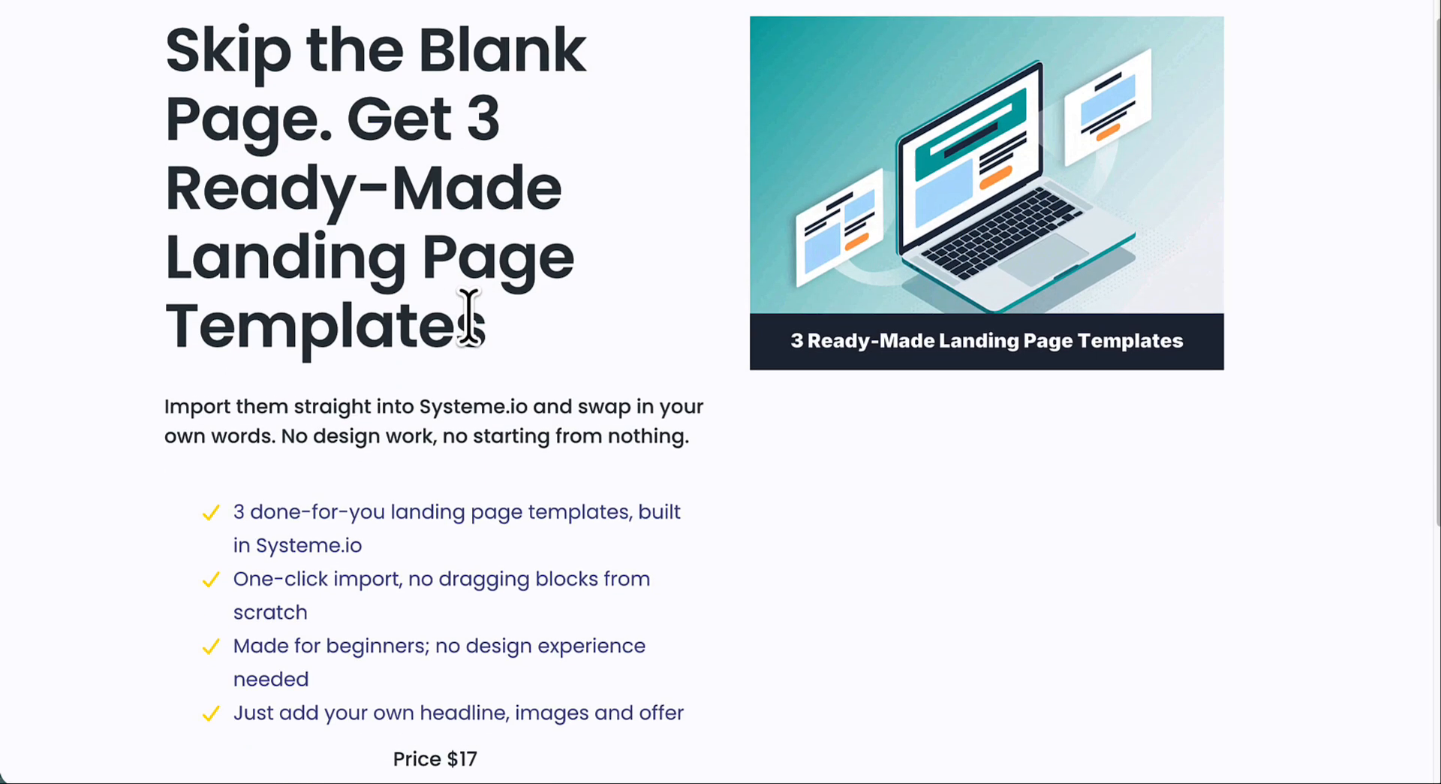
{"action": "scroll", "coordinate": [525, 326], "scroll_direction": "down", "scroll_amount": 2}
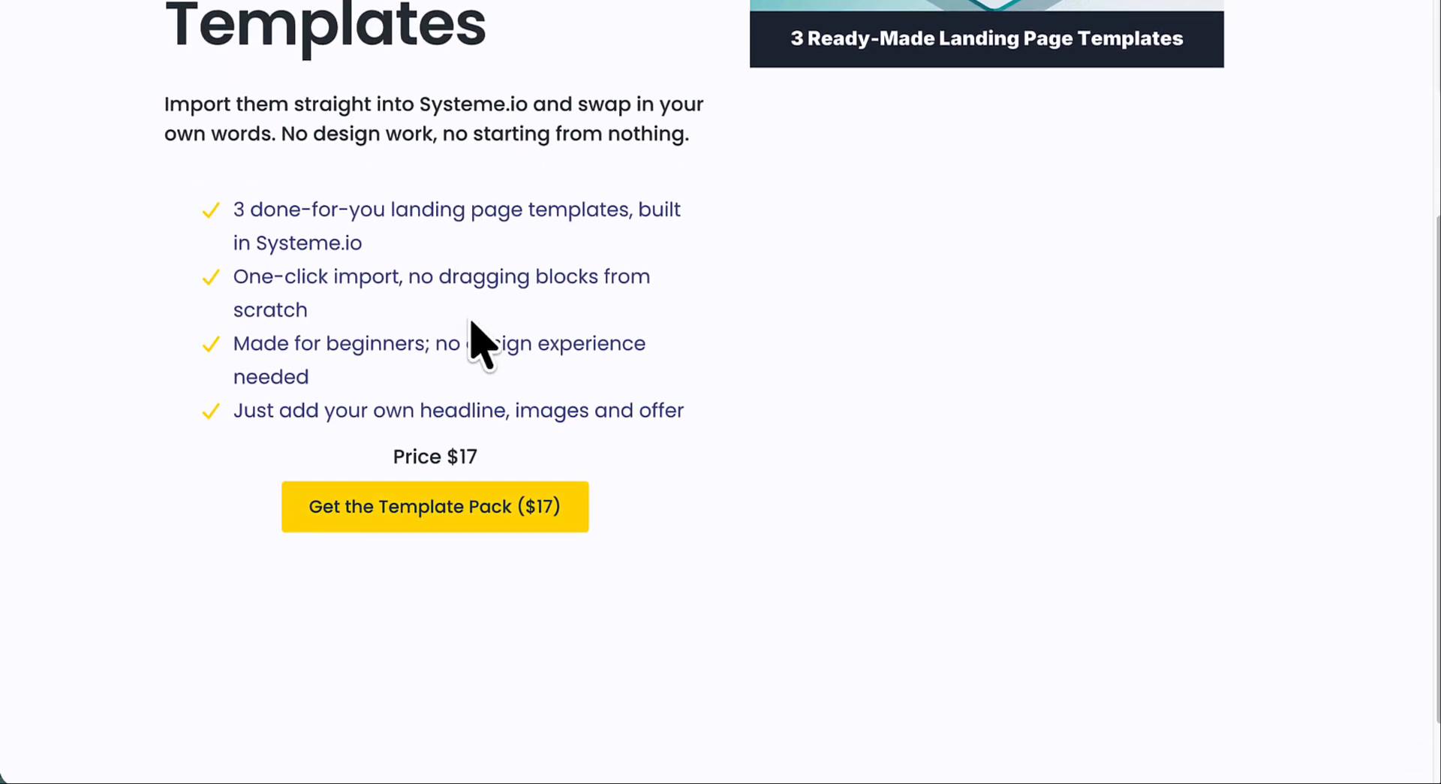
{"action": "left_click", "coordinate": [459, 510]}
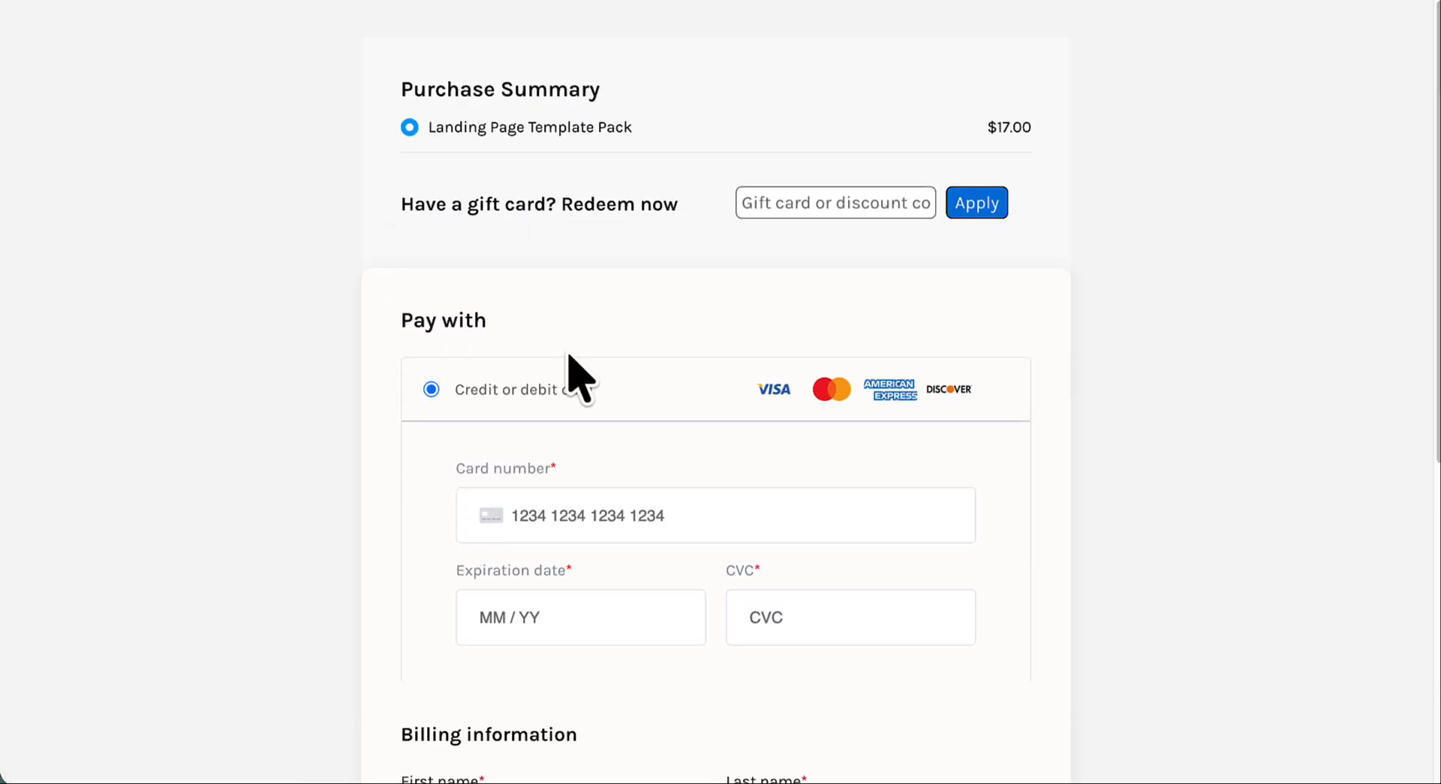
{"action": "scroll", "coordinate": [853, 373], "scroll_direction": "down", "scroll_amount": 2}
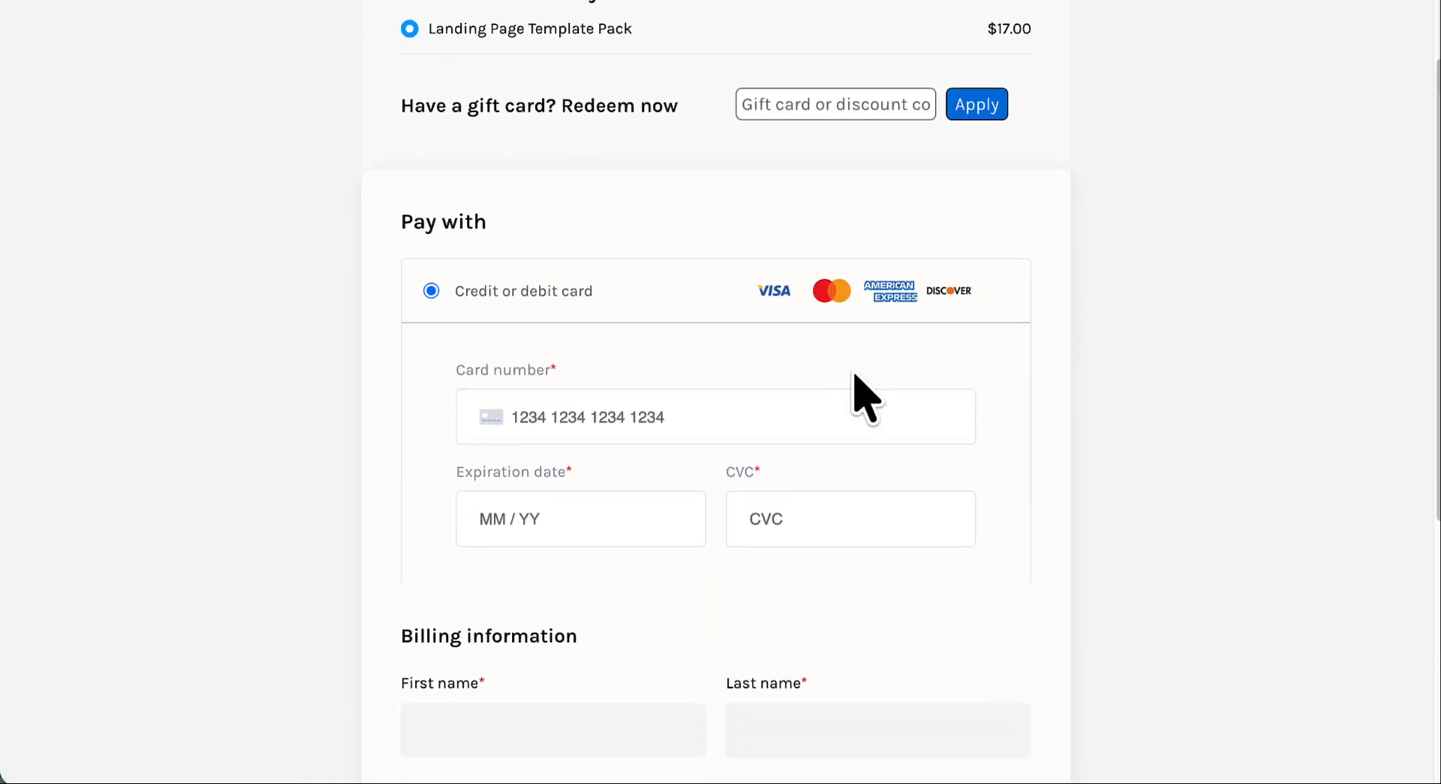
{"action": "scroll", "coordinate": [855, 375], "scroll_direction": "down", "scroll_amount": 4}
{"action": "scroll", "coordinate": [855, 378], "scroll_direction": "up", "scroll_amount": 6}
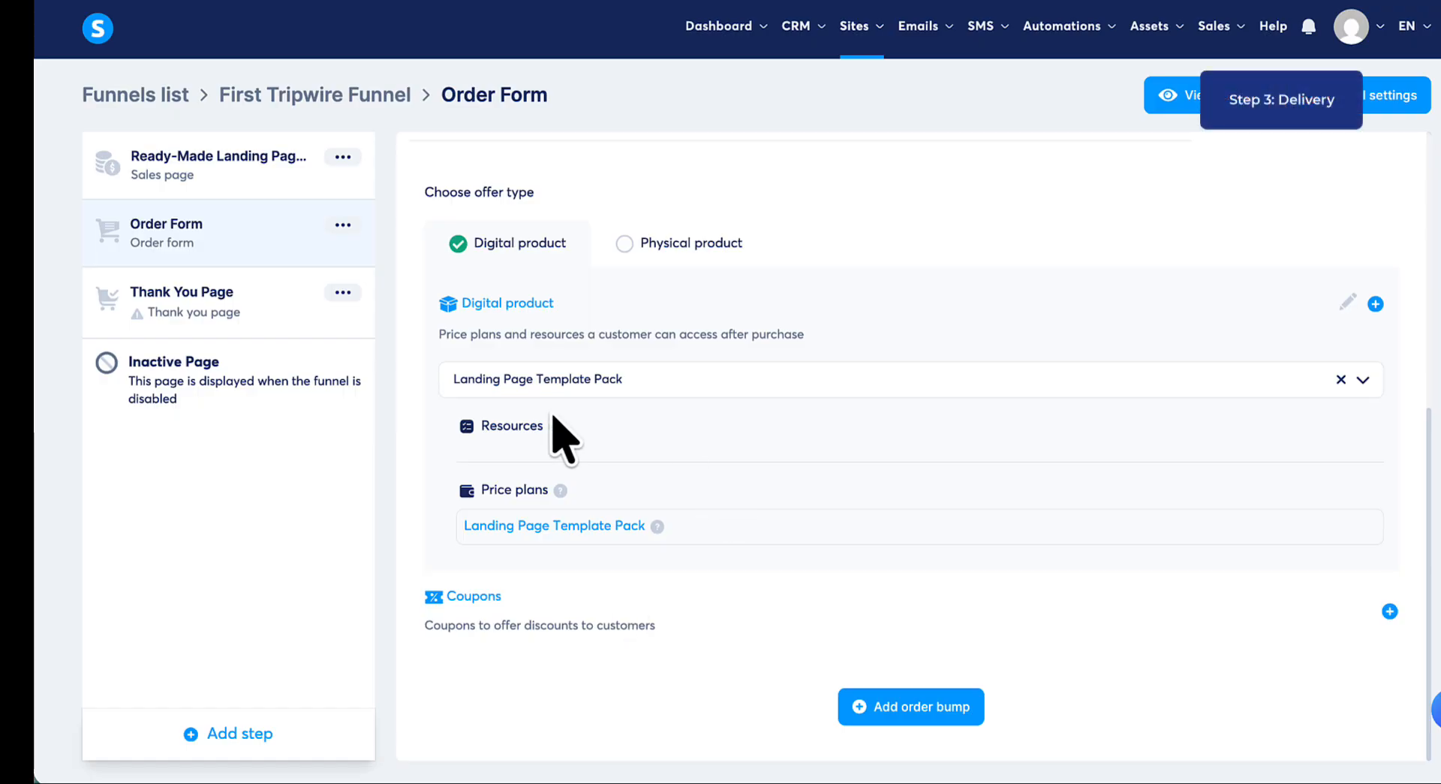
- Apply the plain white "Thank you for your purchase!" template to the Thank You Page step and open it for editing
{"action": "left_click", "coordinate": [206, 323]}
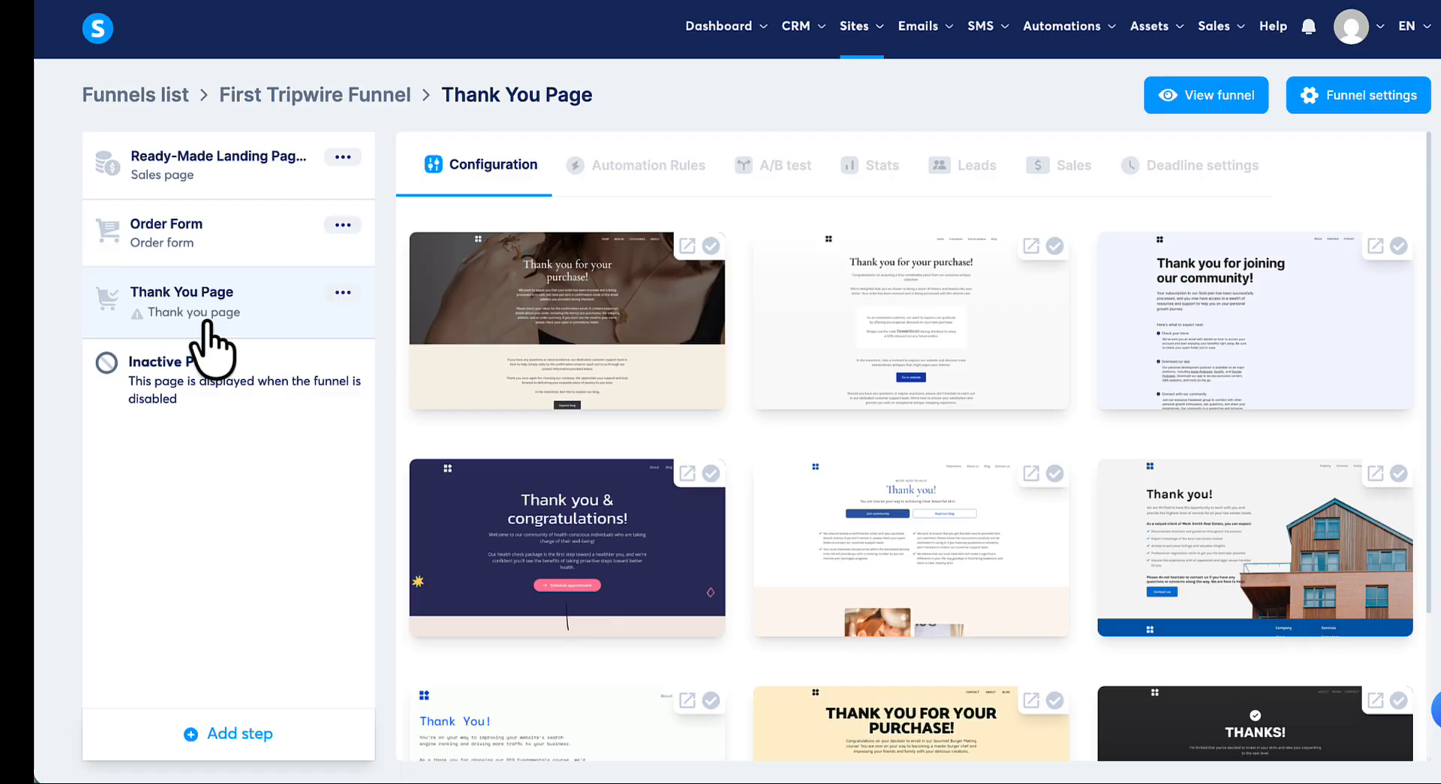
{"action": "left_click", "coordinate": [862, 304]}
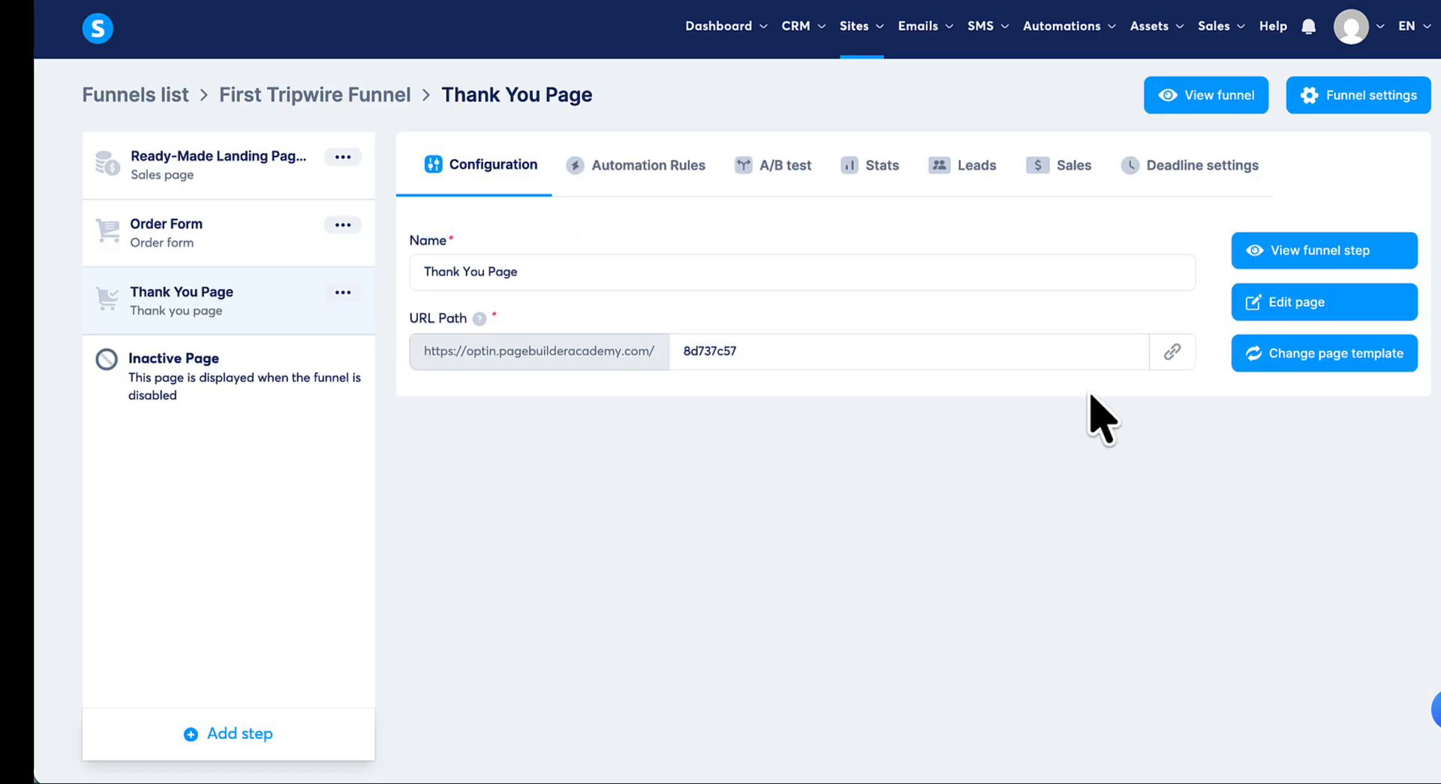
{"action": "left_click", "coordinate": [1297, 306]}
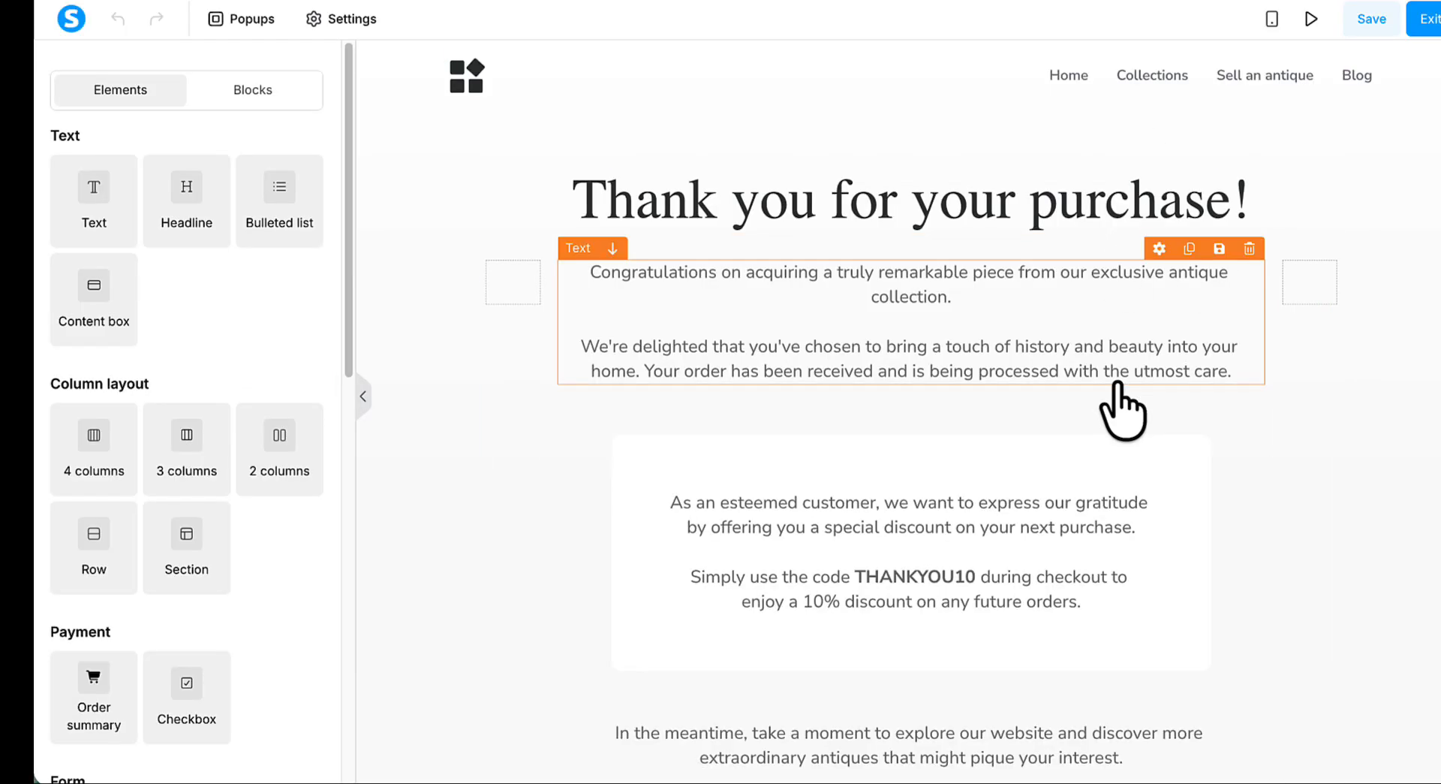
- Delete the logo and navigation header from the thank you page and look over the remaining template content
{"action": "scroll", "coordinate": [1116, 384], "scroll_direction": "down", "scroll_amount": 3}
{"action": "scroll", "coordinate": [1122, 412], "scroll_direction": "down", "scroll_amount": 8}
{"action": "scroll", "coordinate": [1126, 401], "scroll_direction": "up", "scroll_amount": 12}
{"action": "scroll", "coordinate": [1129, 406], "scroll_direction": "down", "scroll_amount": 1}
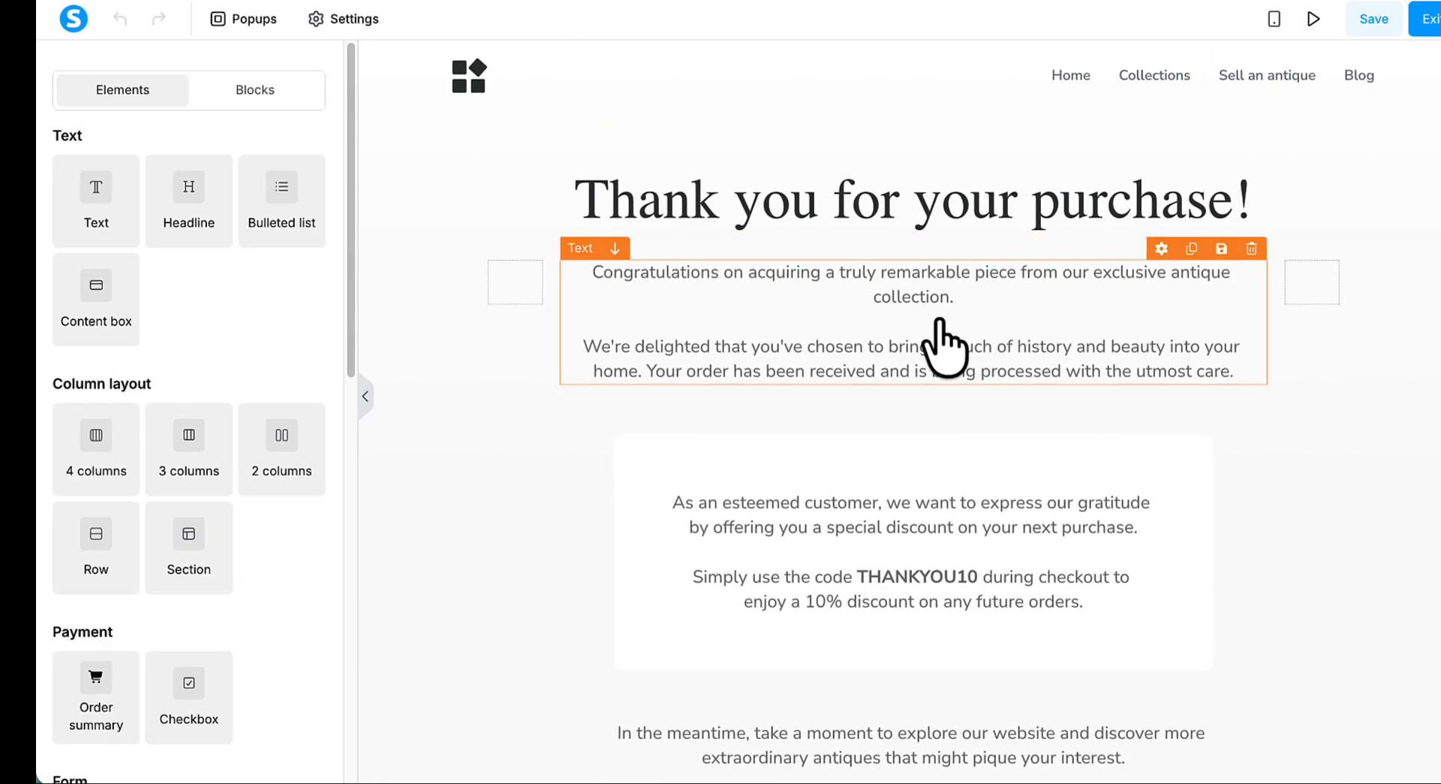
{"action": "scroll", "coordinate": [944, 345], "scroll_direction": "down", "scroll_amount": 3}
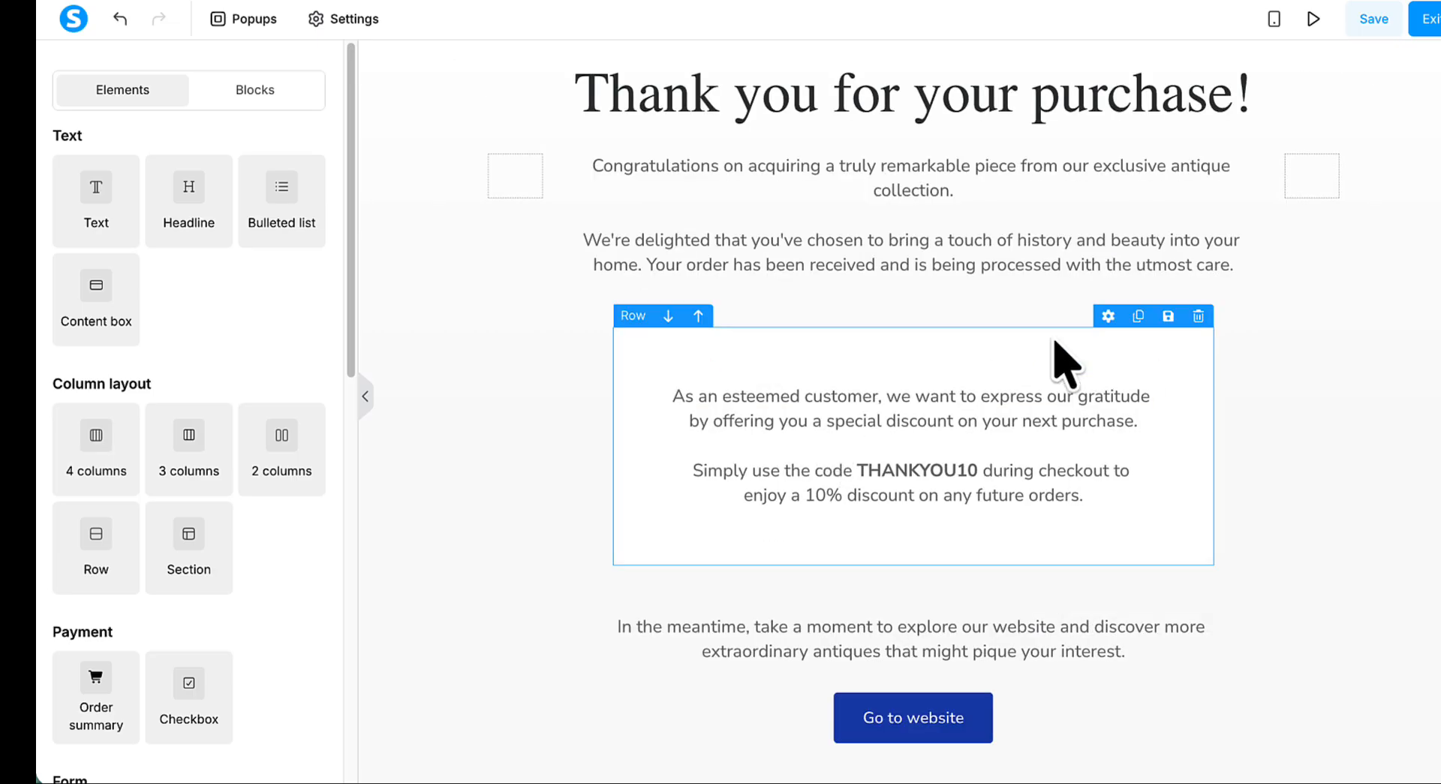
{"action": "scroll", "coordinate": [1325, 352], "scroll_direction": "down", "scroll_amount": 6}
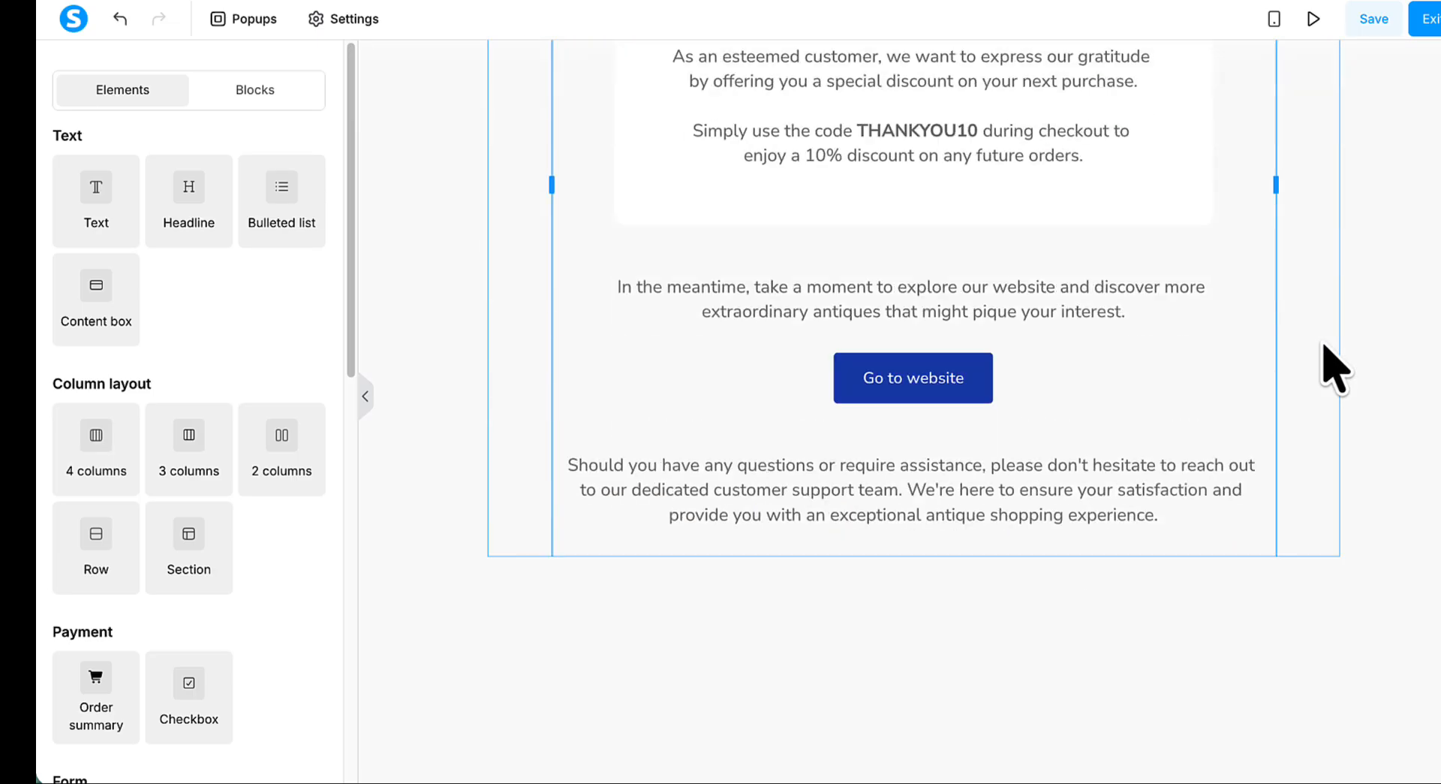
{"action": "scroll", "coordinate": [1328, 357], "scroll_direction": "up", "scroll_amount": 6}
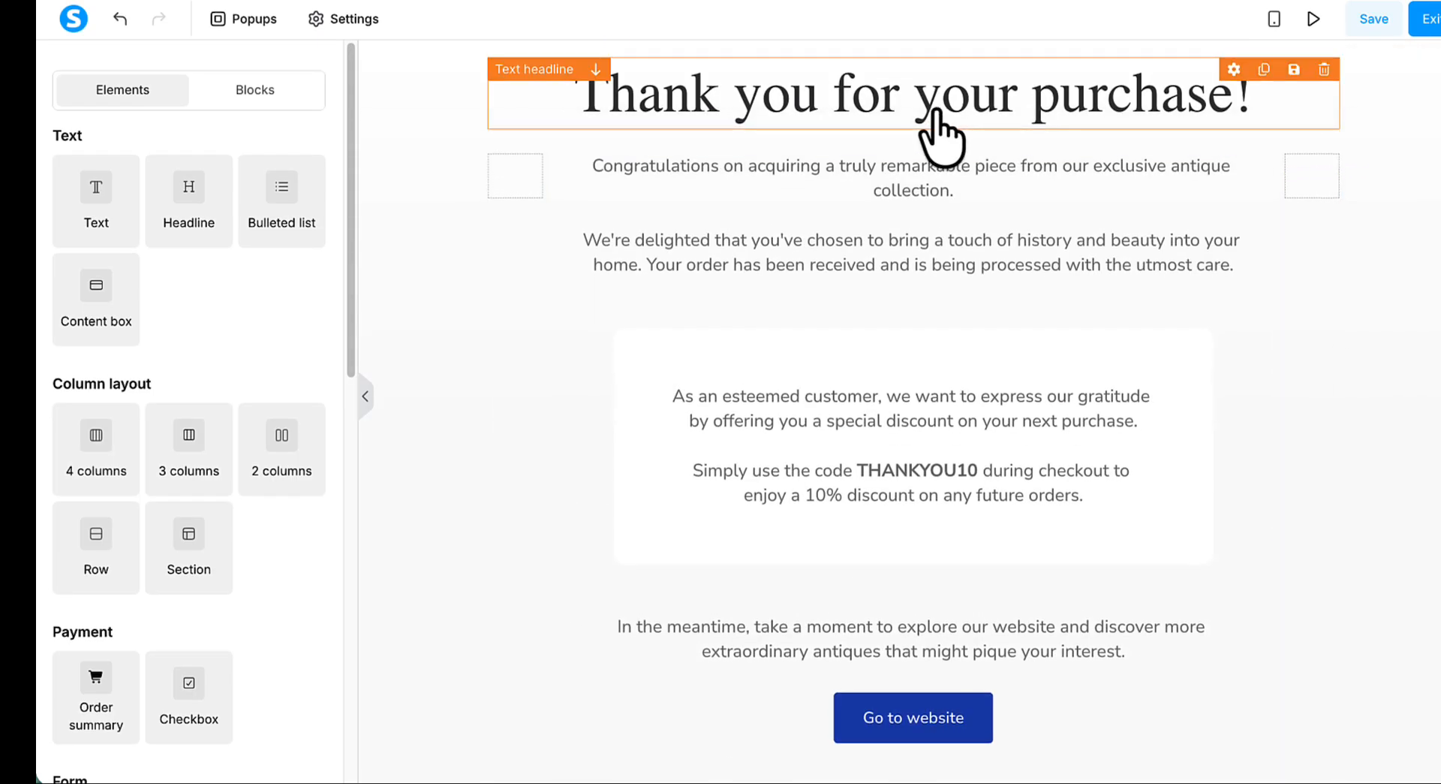
- Replace the thank you page headline with "You're In! Here Are Your 3 Templates."
{"action": "left_click", "coordinate": [935, 108]}
{"action": "key", "text": "ctrl+a"}
{"action": "type", "text": "You're In! Here Are Your 3 Templates."}
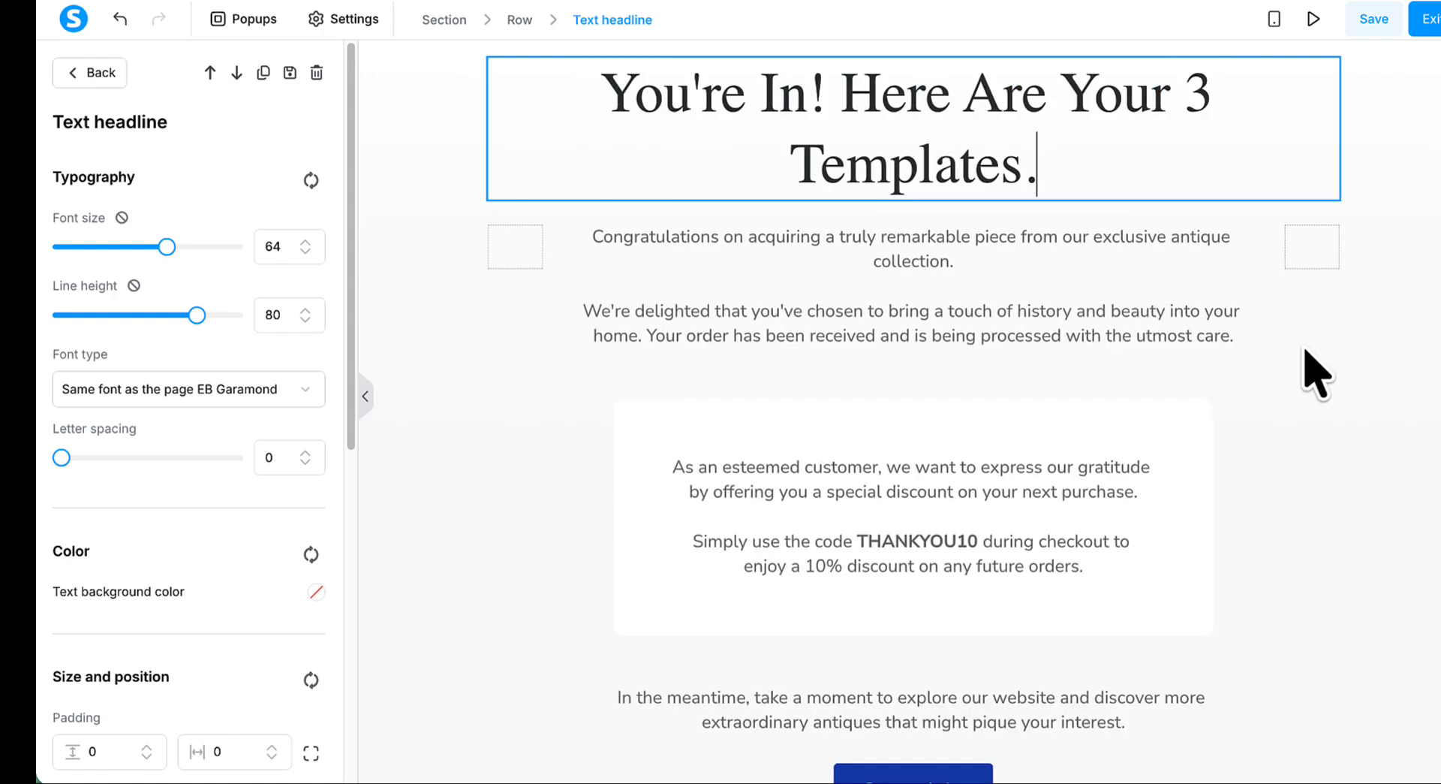
{"action": "left_click", "coordinate": [1313, 371]}
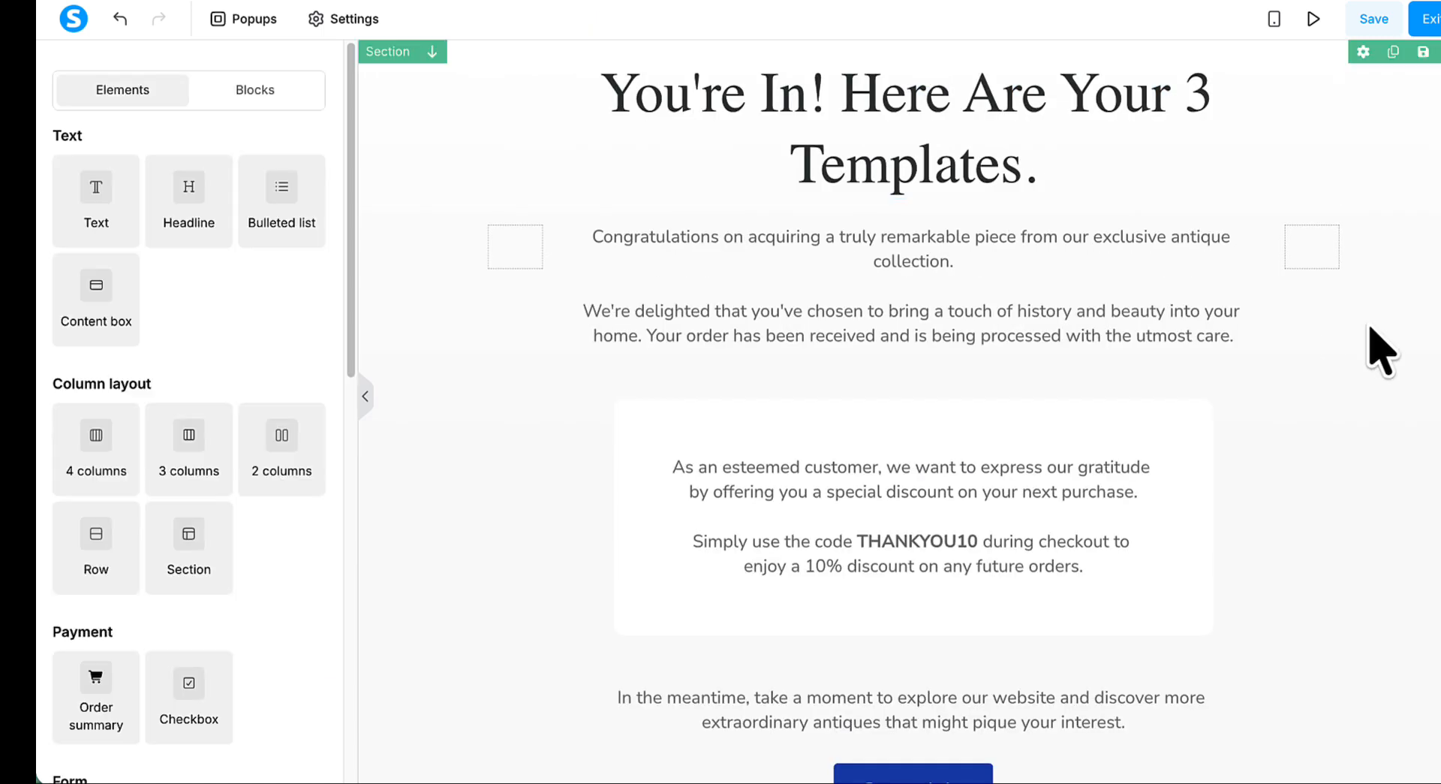
- Delete the congratulations text block below the headline
{"action": "left_click", "coordinate": [1165, 289]}
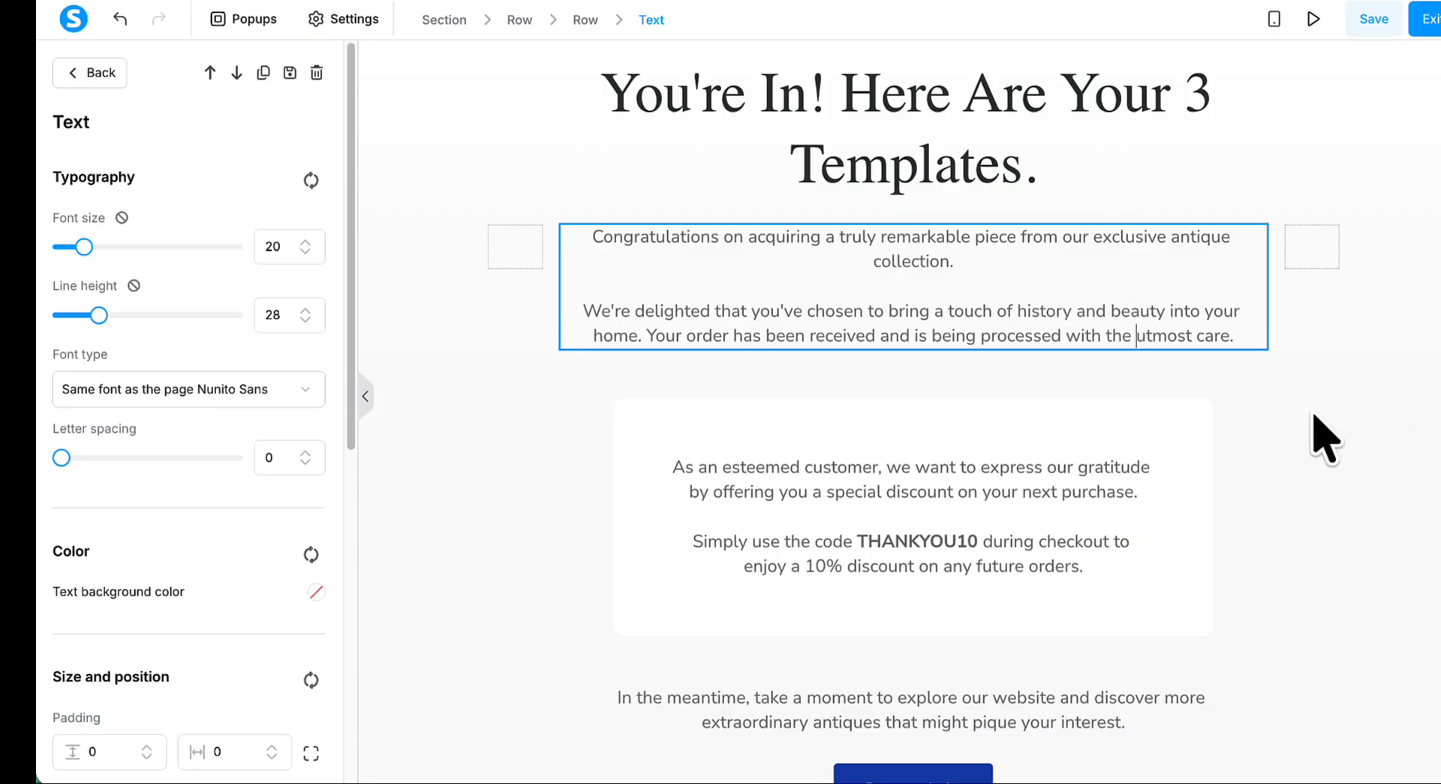
{"action": "left_click", "coordinate": [1314, 424]}
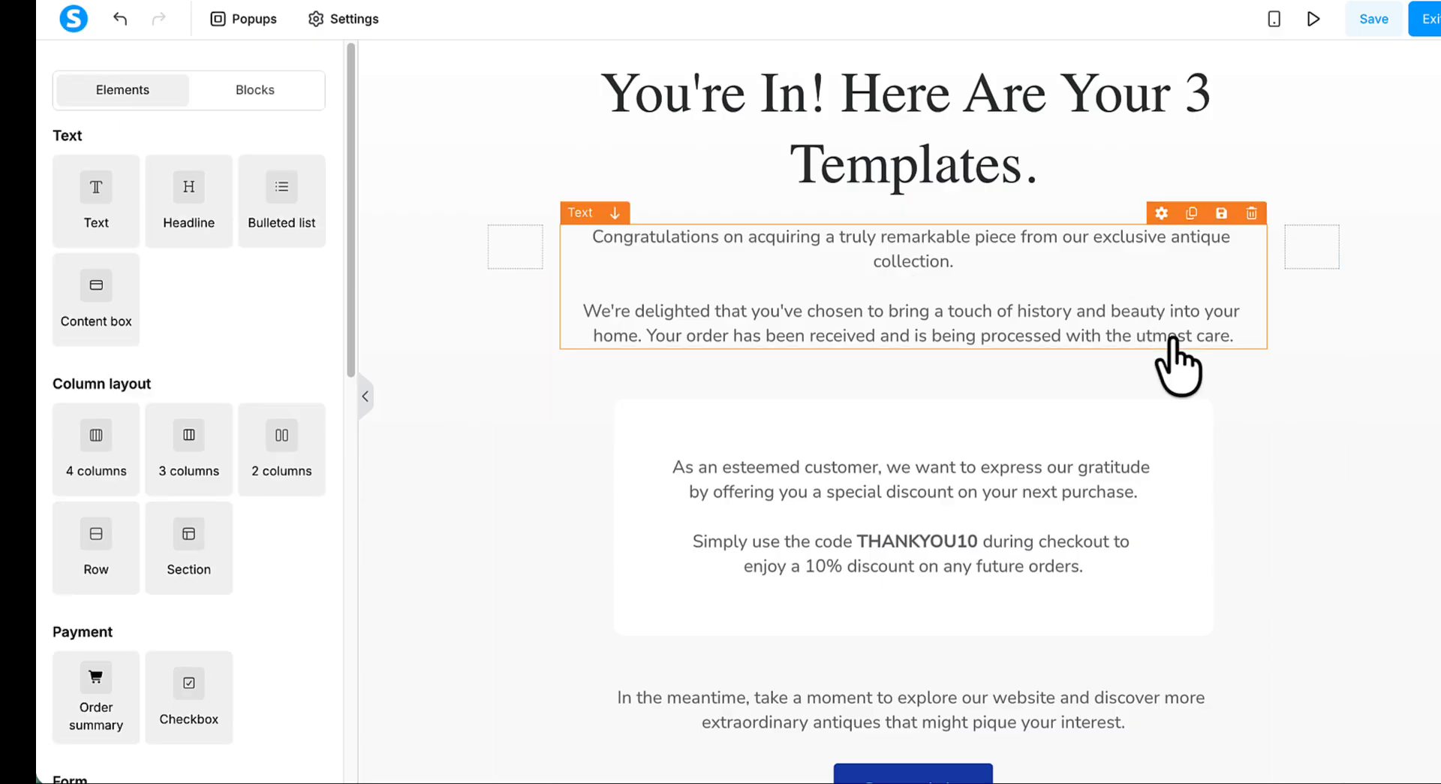
{"action": "left_click", "coordinate": [1252, 213]}
{"action": "left_click", "coordinate": [917, 62]}
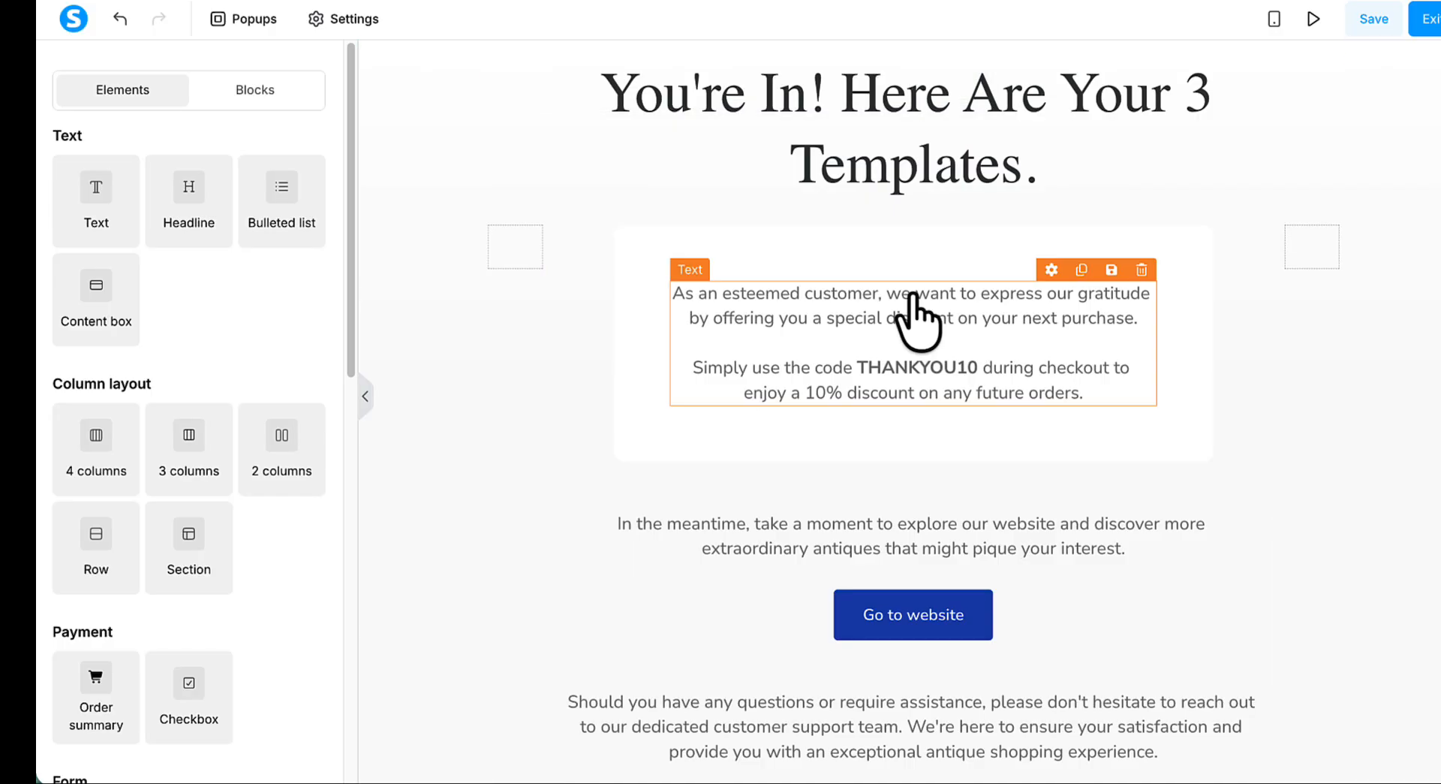
- Replace the white box's text with "Click below to grab your Landing Page Template Pack" and the note that import instructions are on the same page
{"action": "triple_click", "coordinate": [910, 322]}
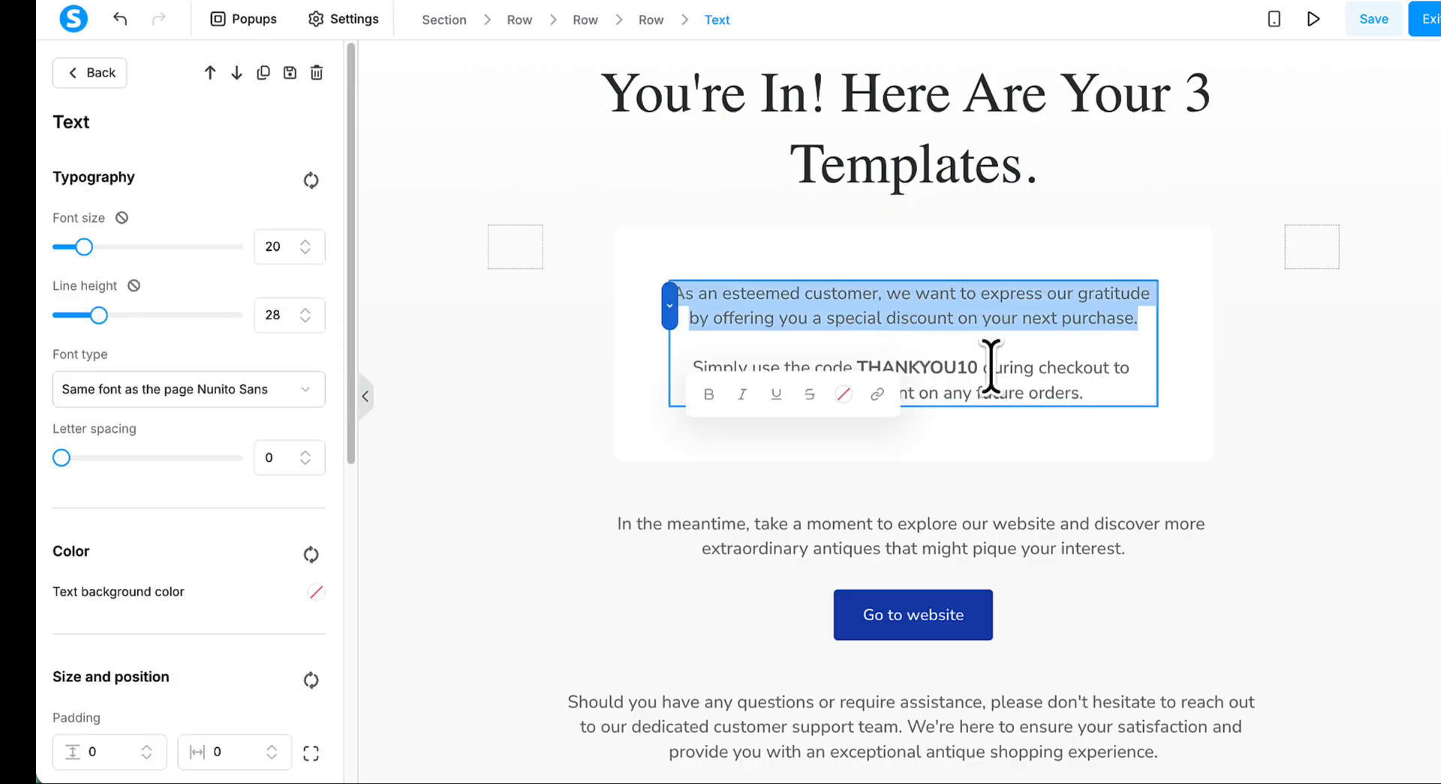
{"action": "left_click", "coordinate": [1064, 376]}
{"action": "left_click_drag", "start_coordinate": [1088, 394], "coordinate": [663, 299]}
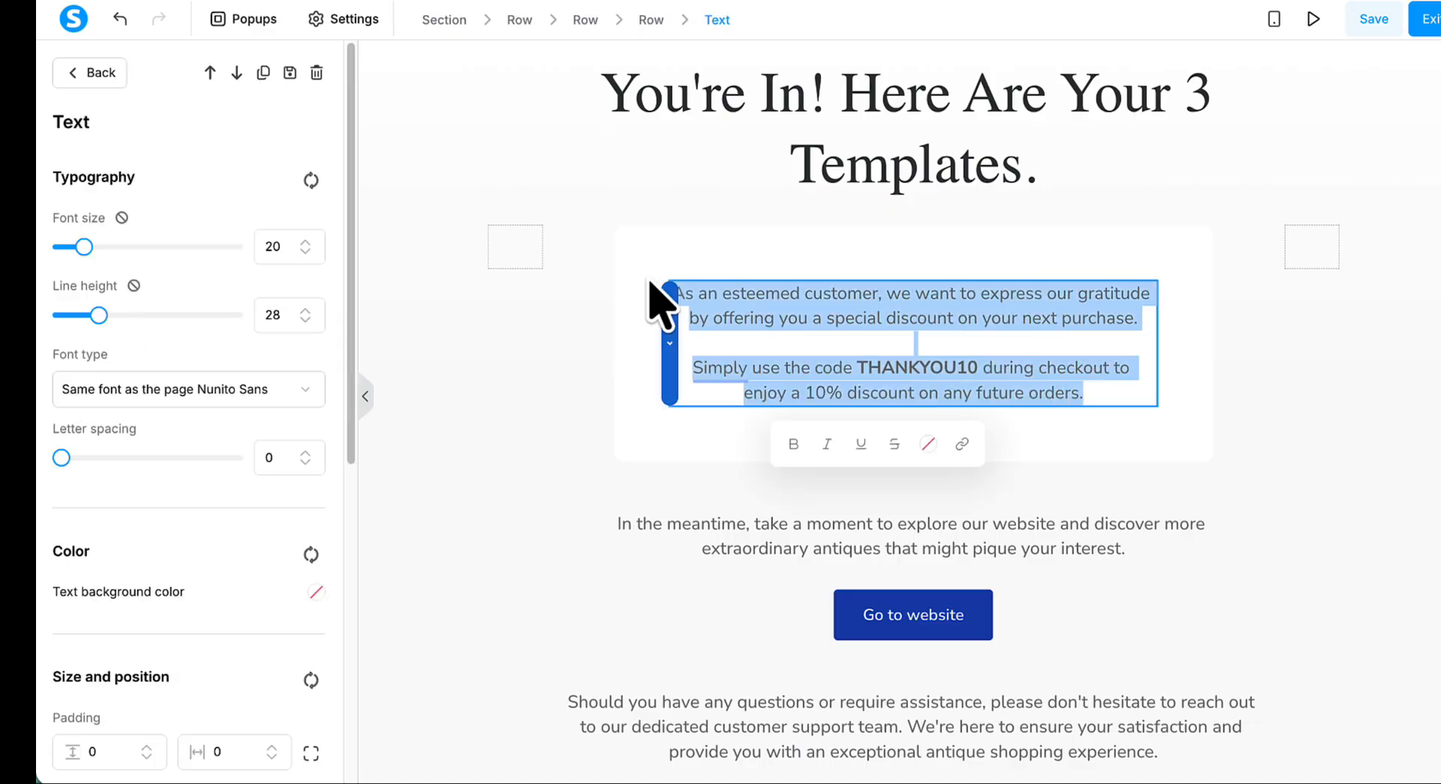
{"action": "type", "text": "Click below to grab your Landing Page Template Pack. Import instructions are on the same page, so you can have your first one live in a few minutes."}
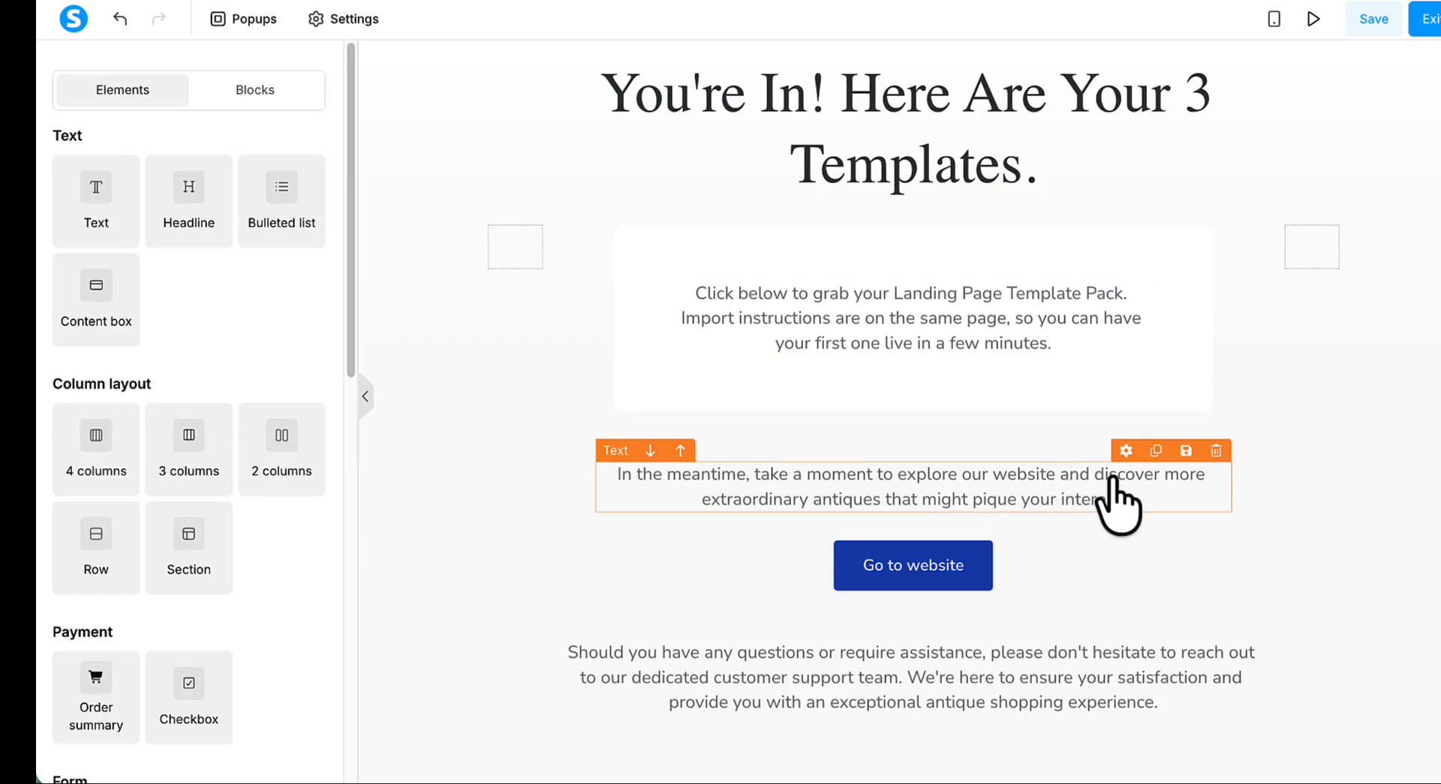
- Delete the "In the meantime" text above the button and the customer support text below it
{"action": "left_click", "coordinate": [1216, 450]}
{"action": "left_click", "coordinate": [923, 66]}
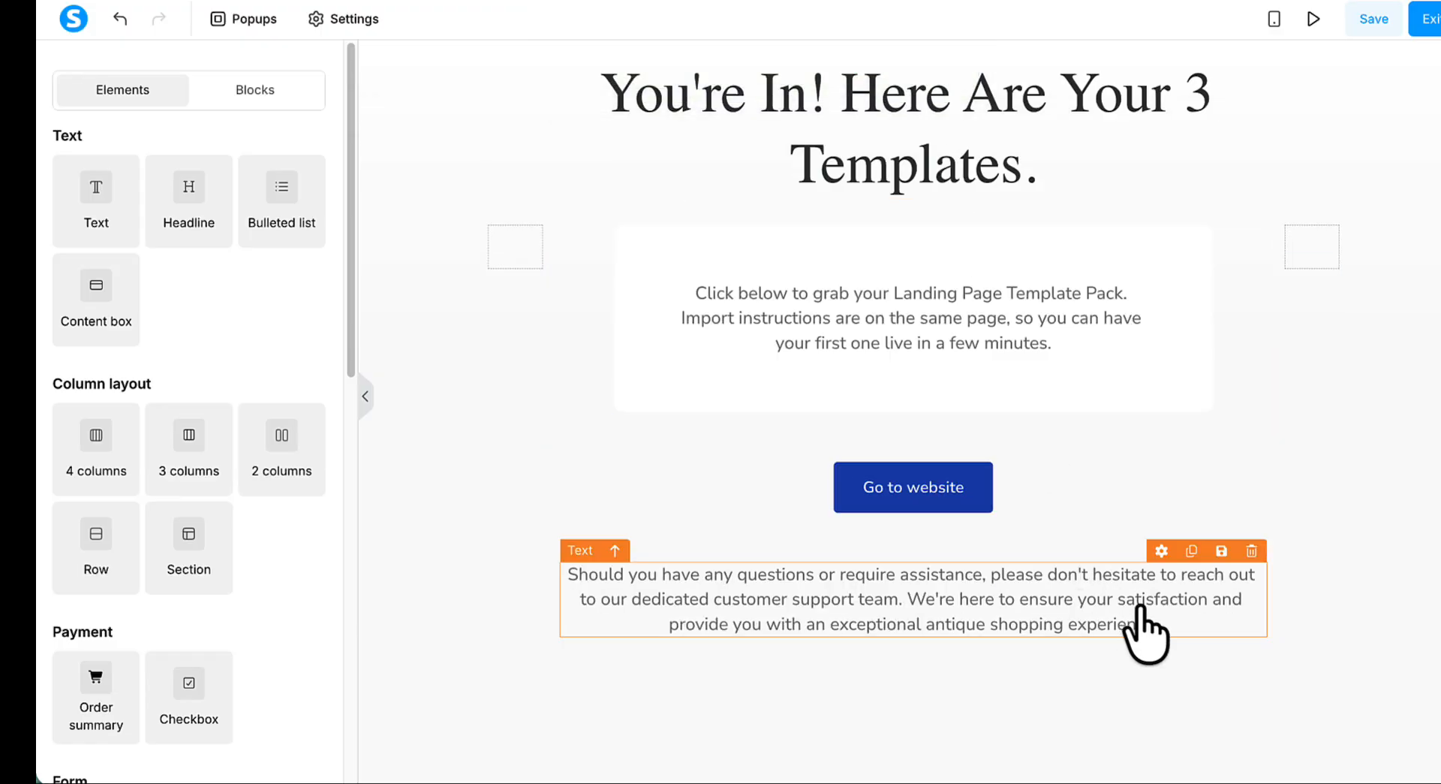
{"action": "left_click", "coordinate": [1251, 550]}
{"action": "left_click", "coordinate": [923, 66]}
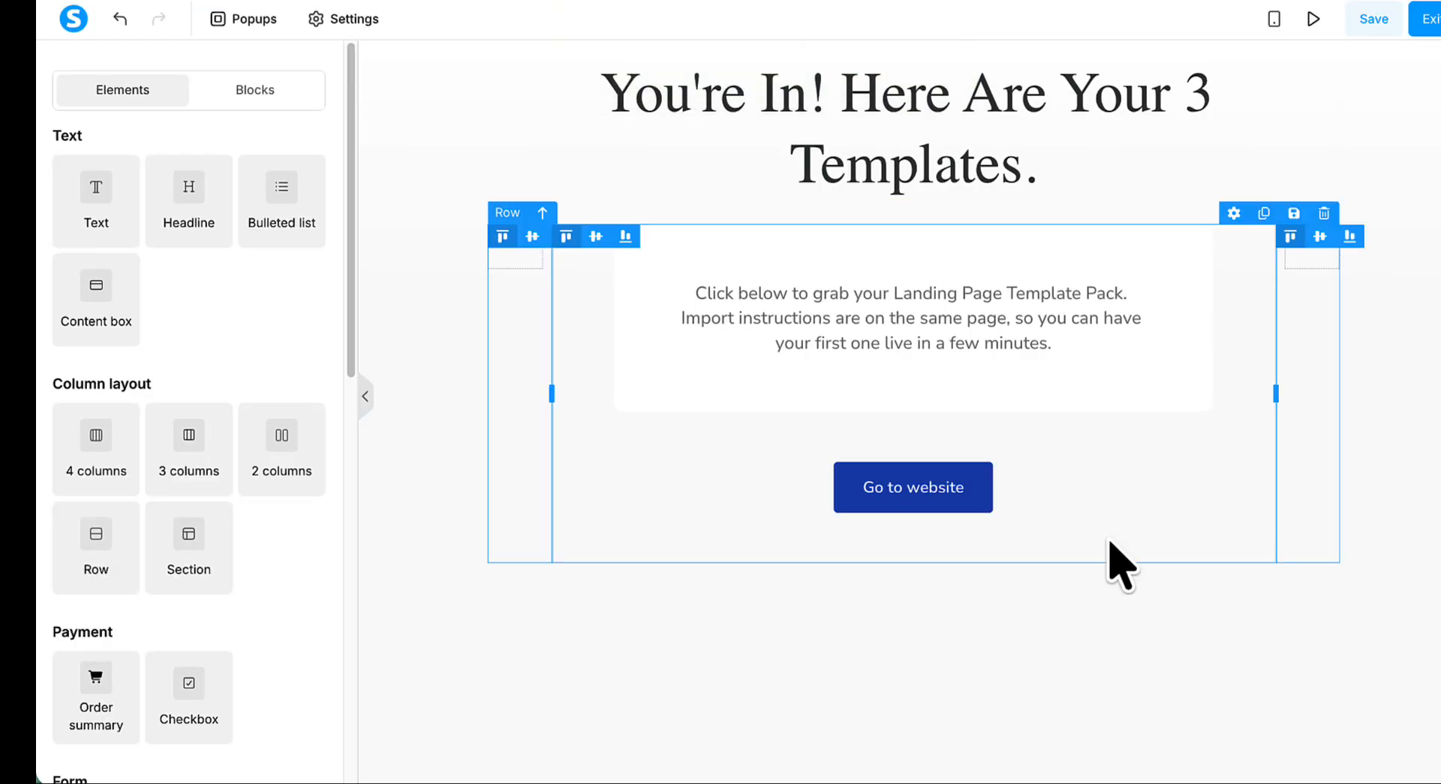
- Change the "Go to website" button's text to "Download Your Templates"
{"action": "left_click", "coordinate": [958, 487]}
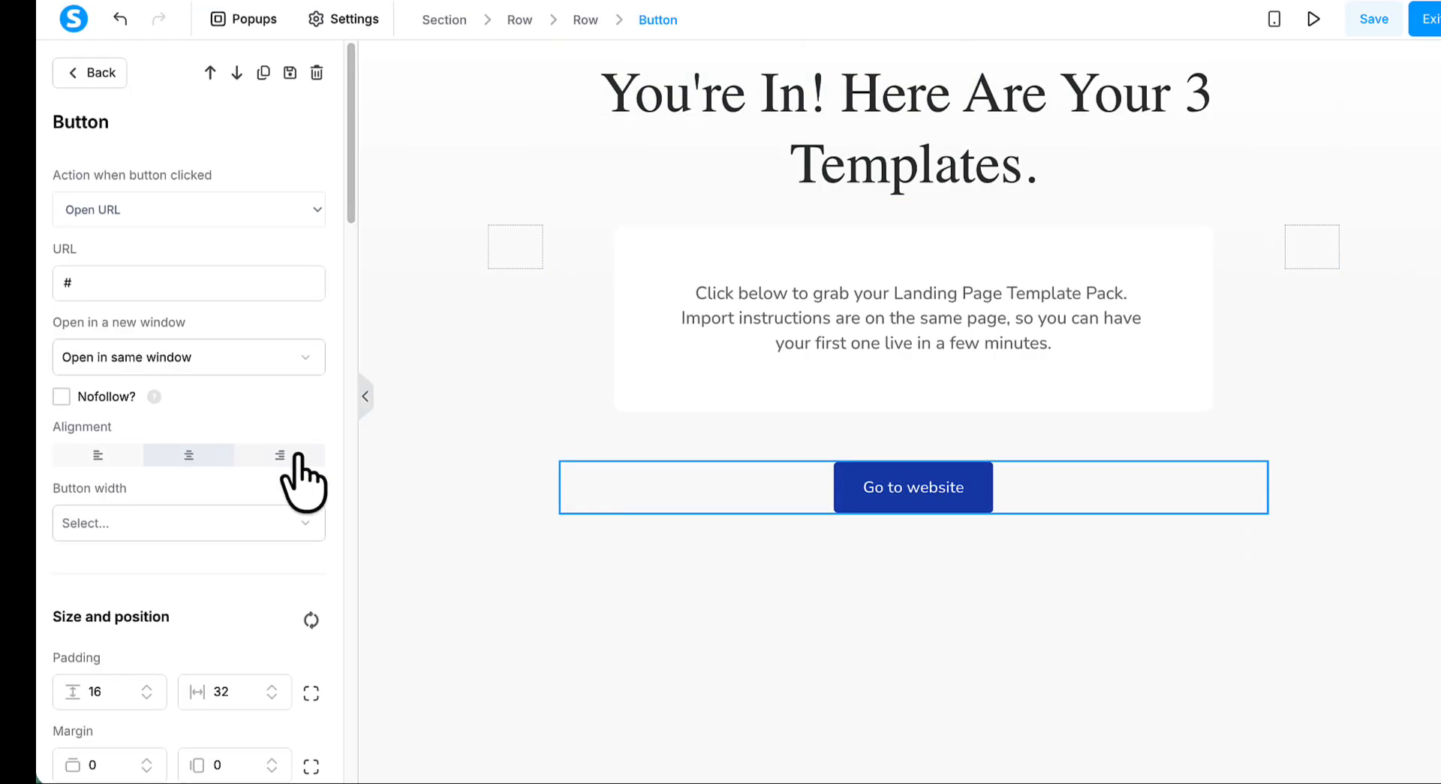
{"action": "scroll", "coordinate": [225, 526], "scroll_direction": "down", "scroll_amount": 5}
{"action": "triple_click", "coordinate": [126, 589]}
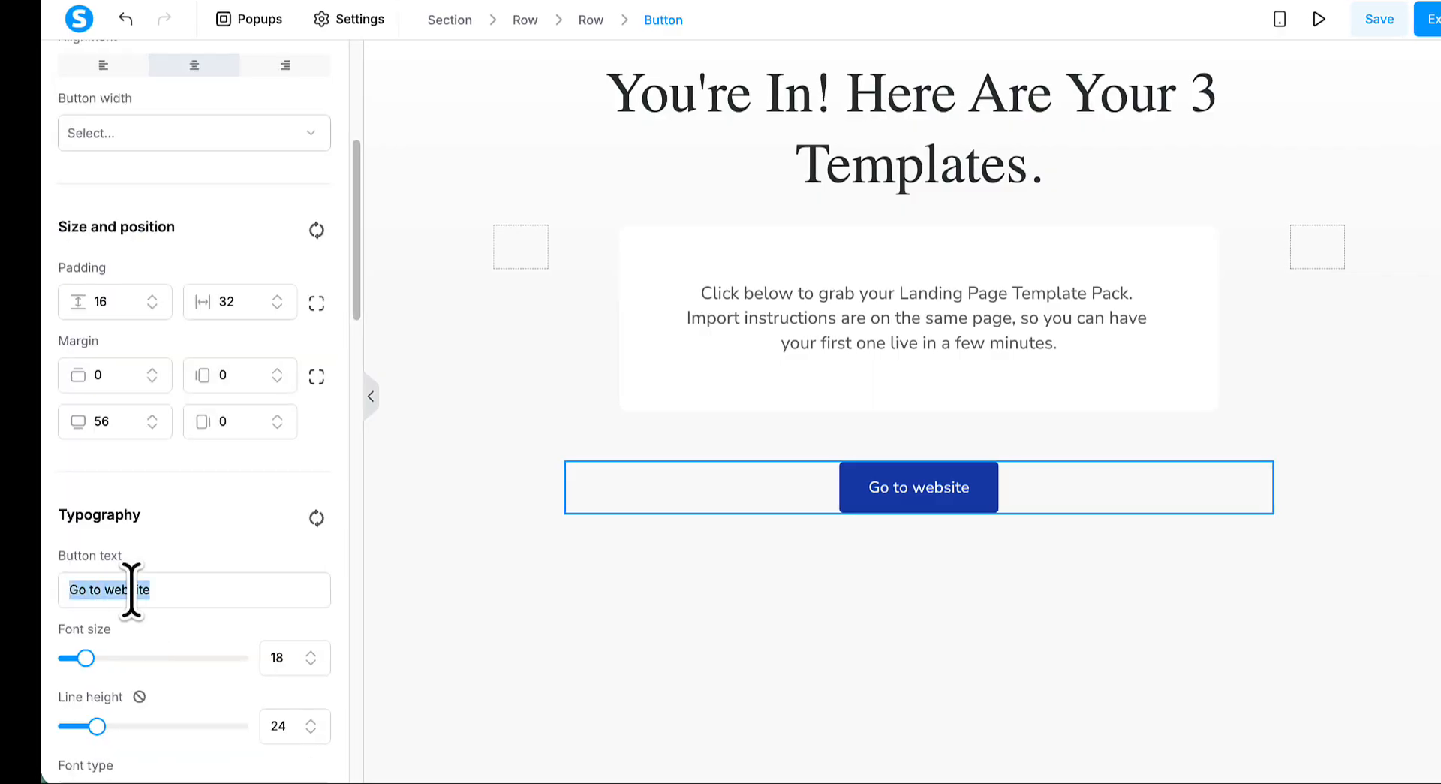
{"action": "type", "text": "Download Your Templates"}
{"action": "scroll", "coordinate": [324, 364], "scroll_direction": "up", "scroll_amount": 5}
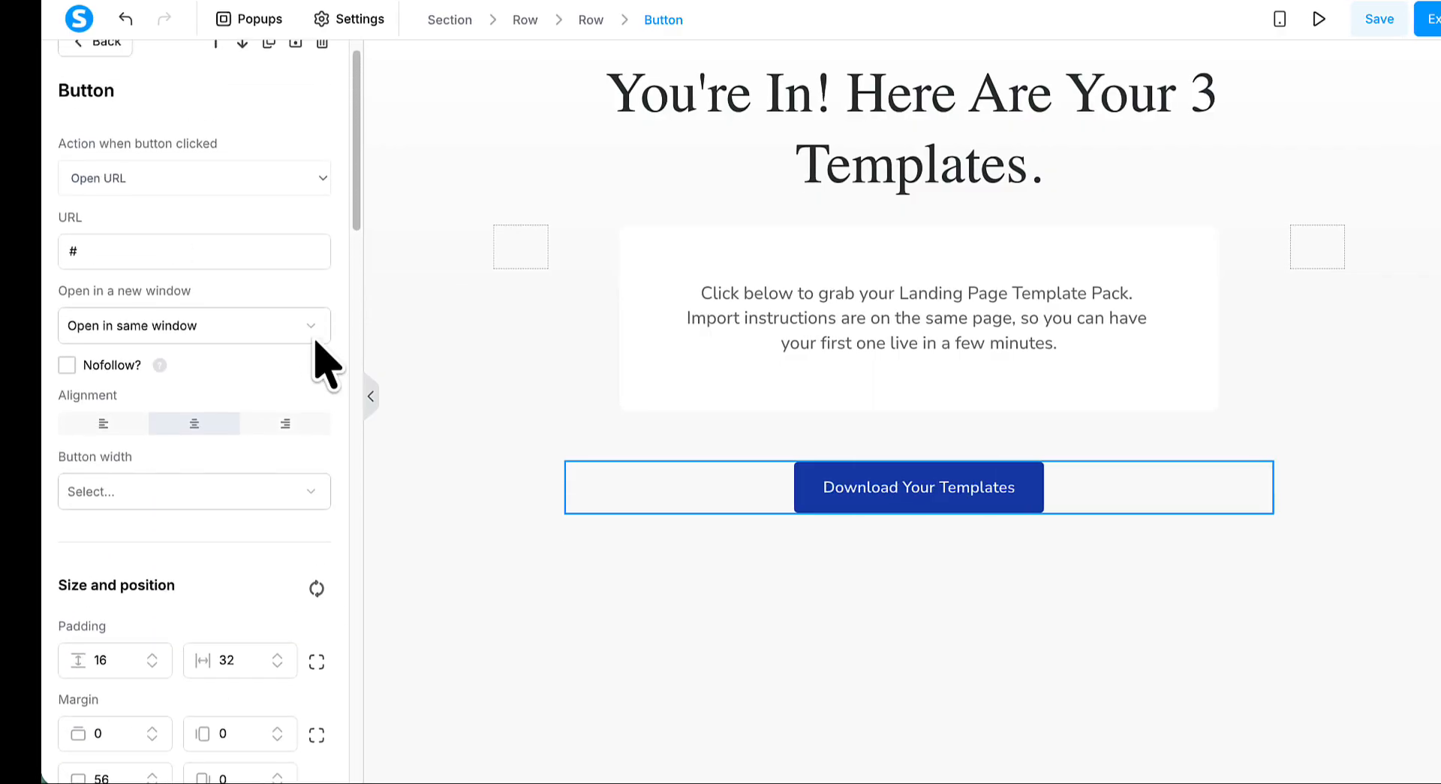
- Set the Download Your Templates button's action to Download file and look through the already uploaded files without inserting one
{"action": "left_click", "coordinate": [324, 197]}
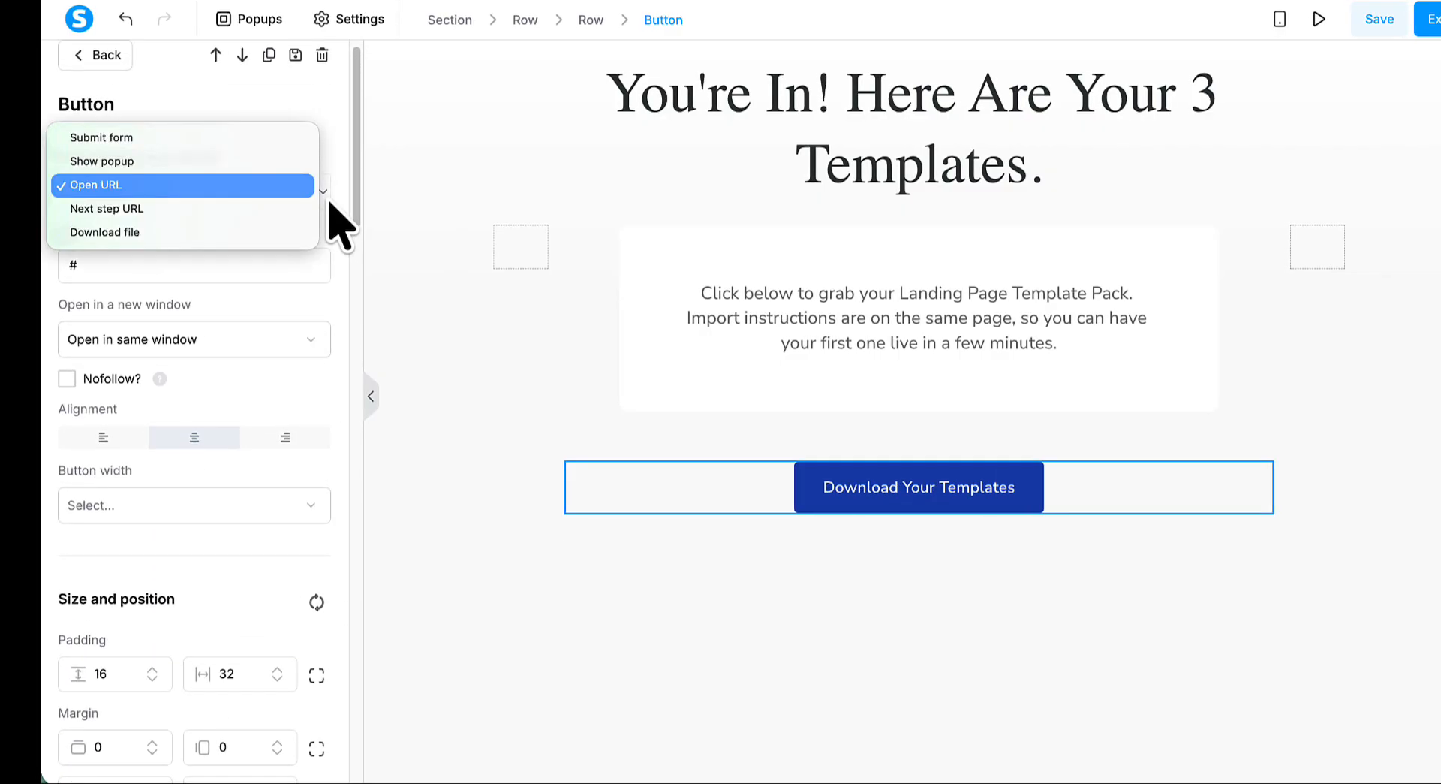
{"action": "left_click", "coordinate": [132, 234]}
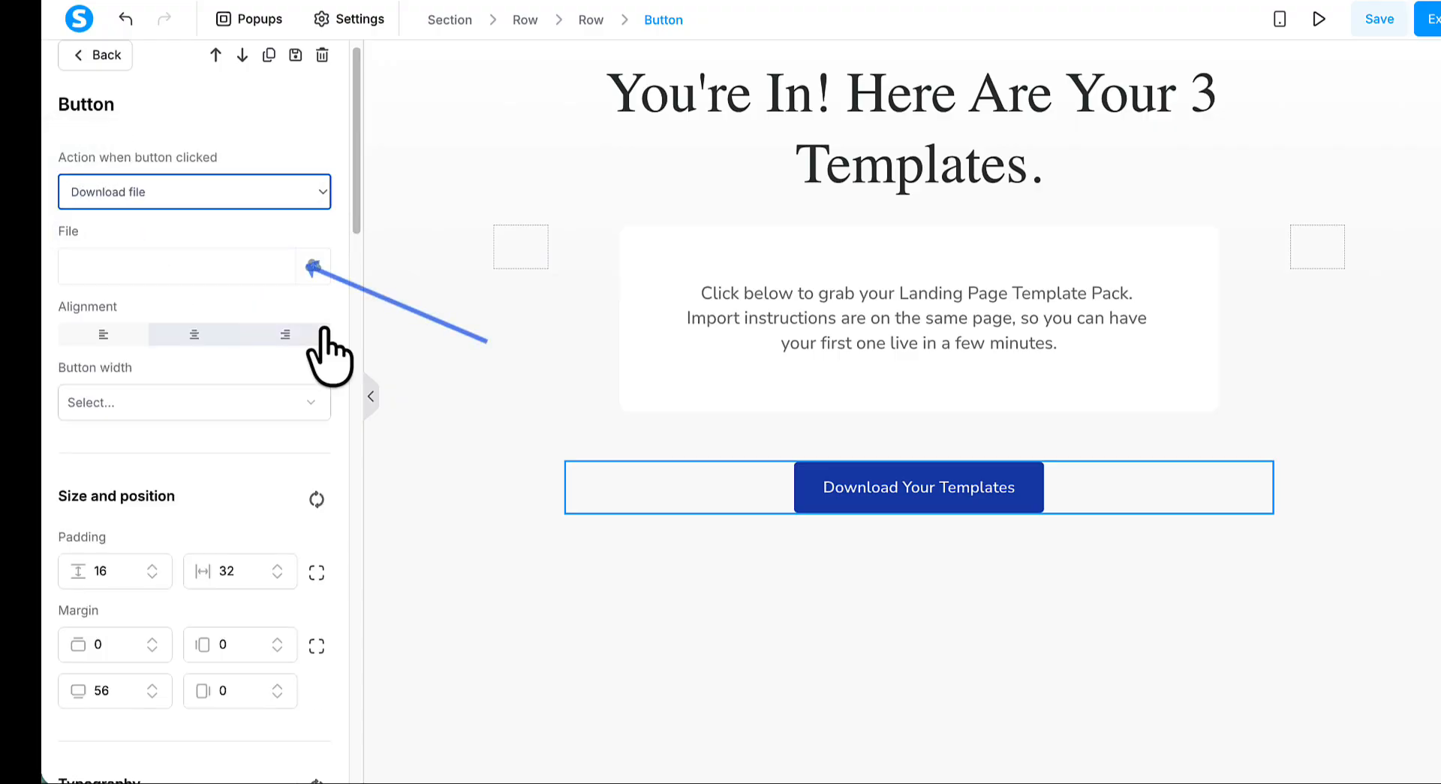
{"action": "left_click", "coordinate": [314, 268]}
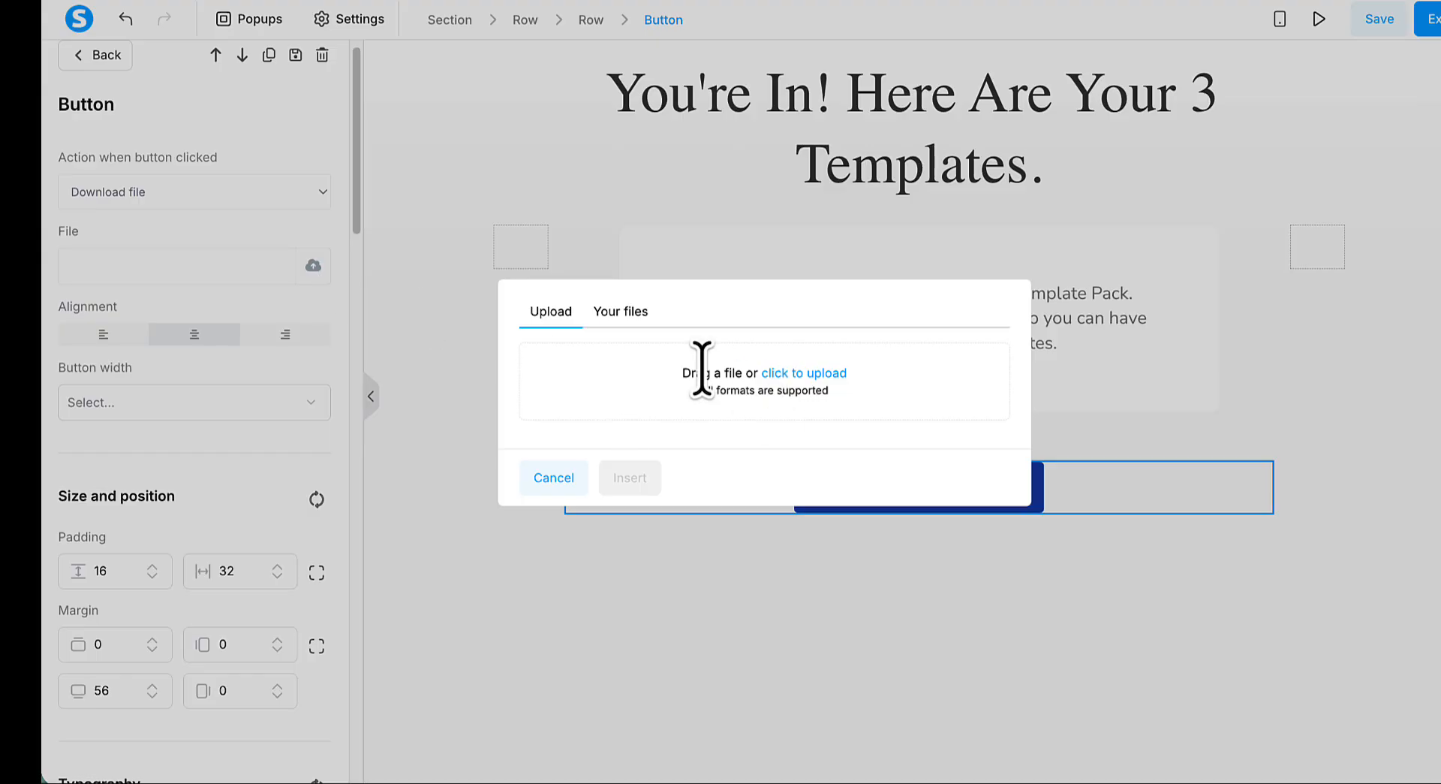
{"action": "left_click", "coordinate": [621, 314]}
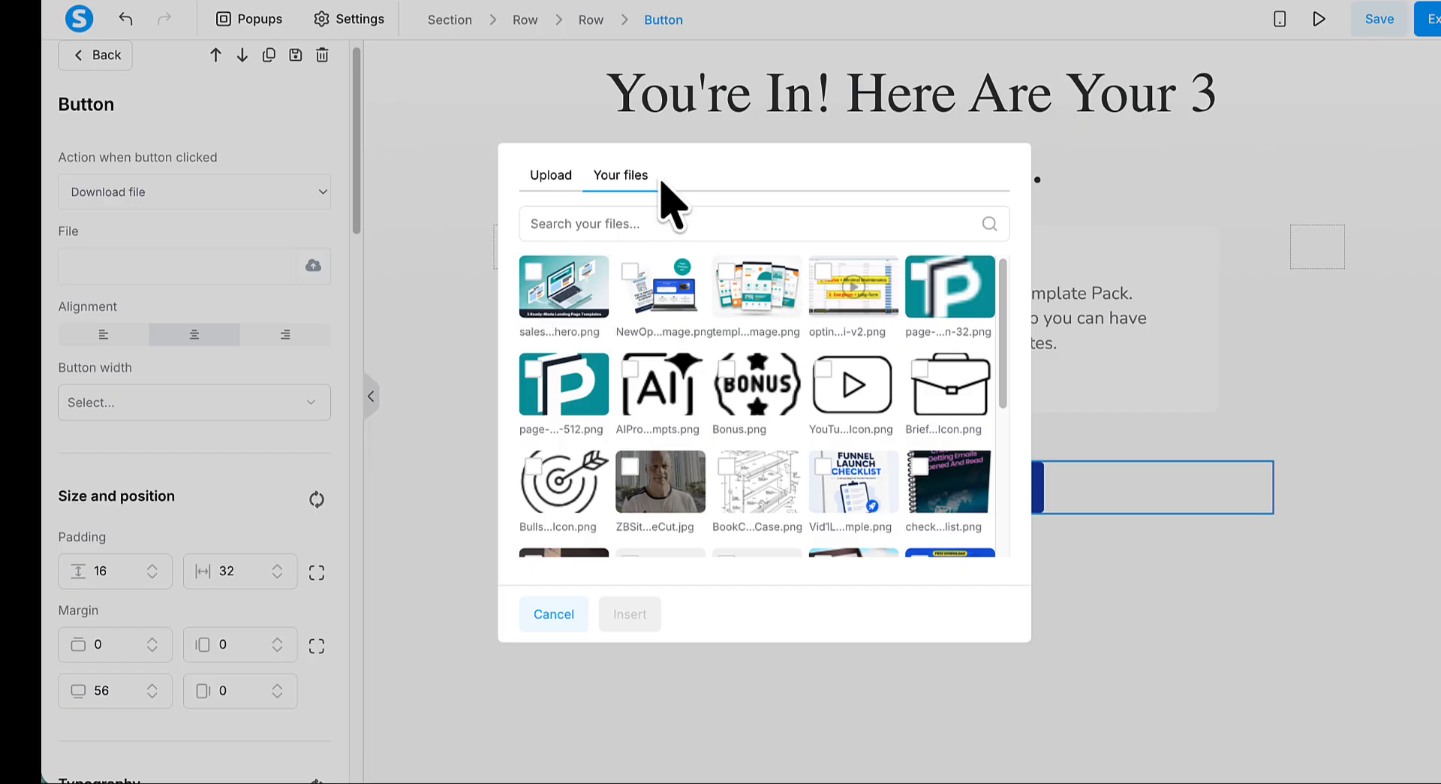
{"action": "left_click", "coordinate": [554, 614]}
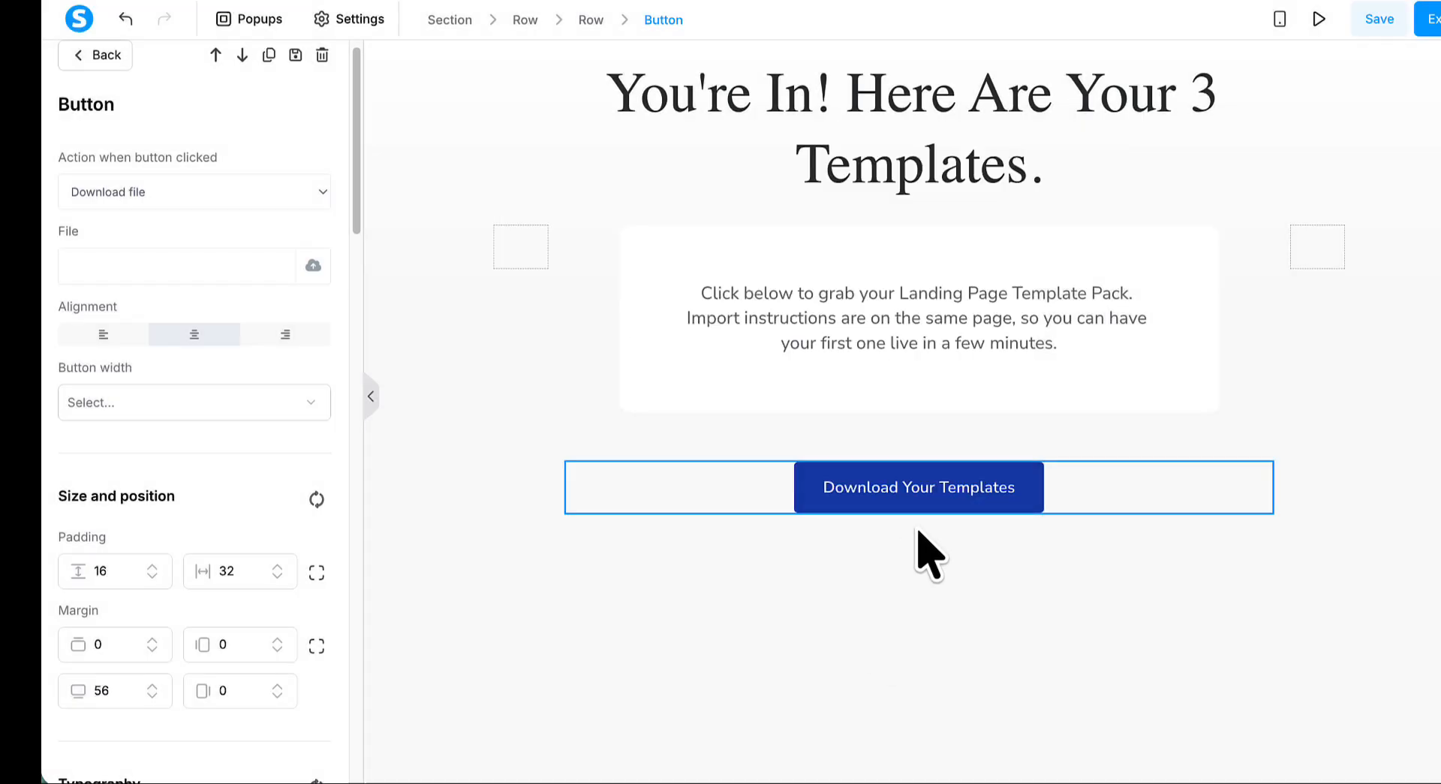
{"action": "left_click", "coordinate": [914, 597]}
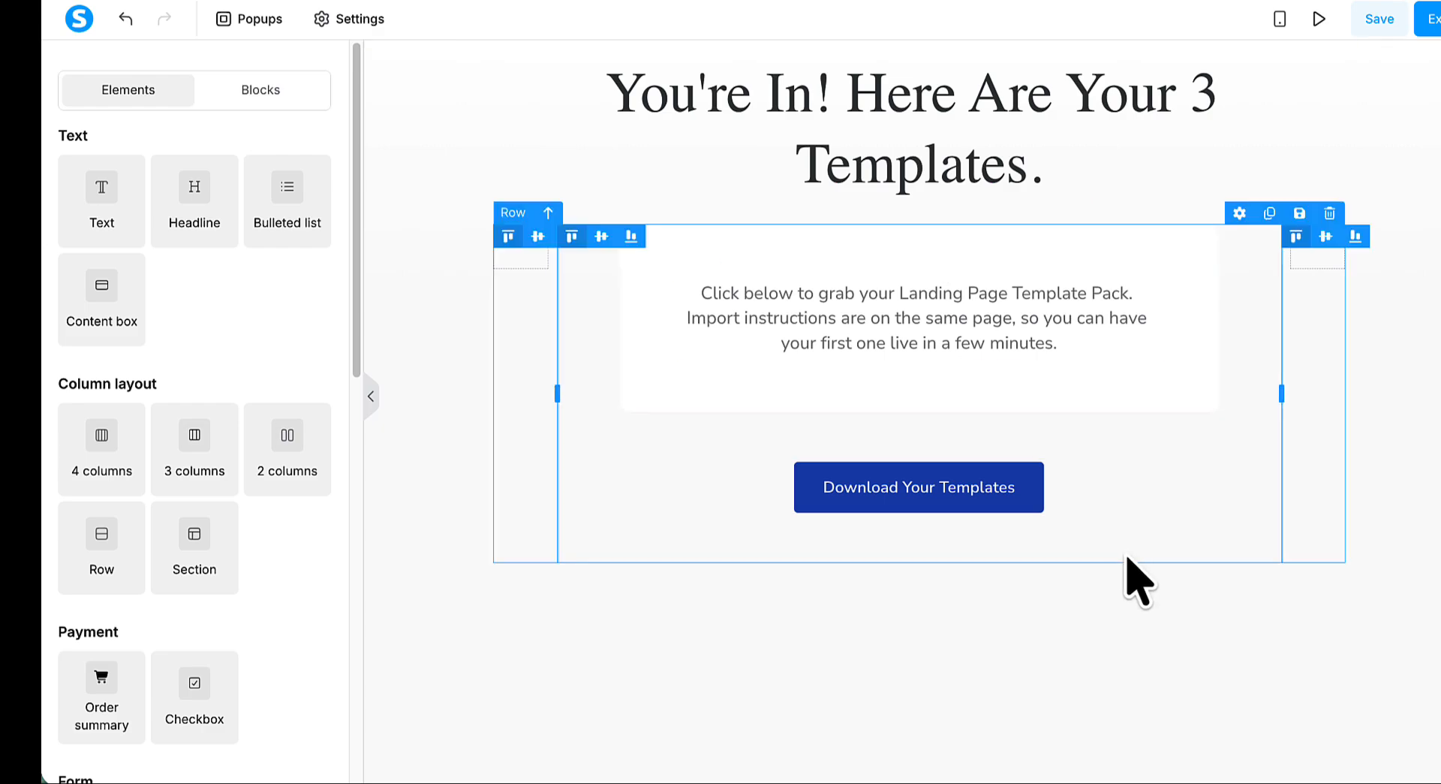
- Save the thank you page and preview it down to the footer, returning to the editor
{"action": "left_click", "coordinate": [1377, 19]}
{"action": "left_click", "coordinate": [1332, 272]}
{"action": "left_click", "coordinate": [1319, 19]}
{"action": "scroll", "coordinate": [1107, 349], "scroll_direction": "down", "scroll_amount": 1}
{"action": "scroll", "coordinate": [1104, 358], "scroll_direction": "down", "scroll_amount": 2}
{"action": "scroll", "coordinate": [1103, 358], "scroll_direction": "up", "scroll_amount": 3}
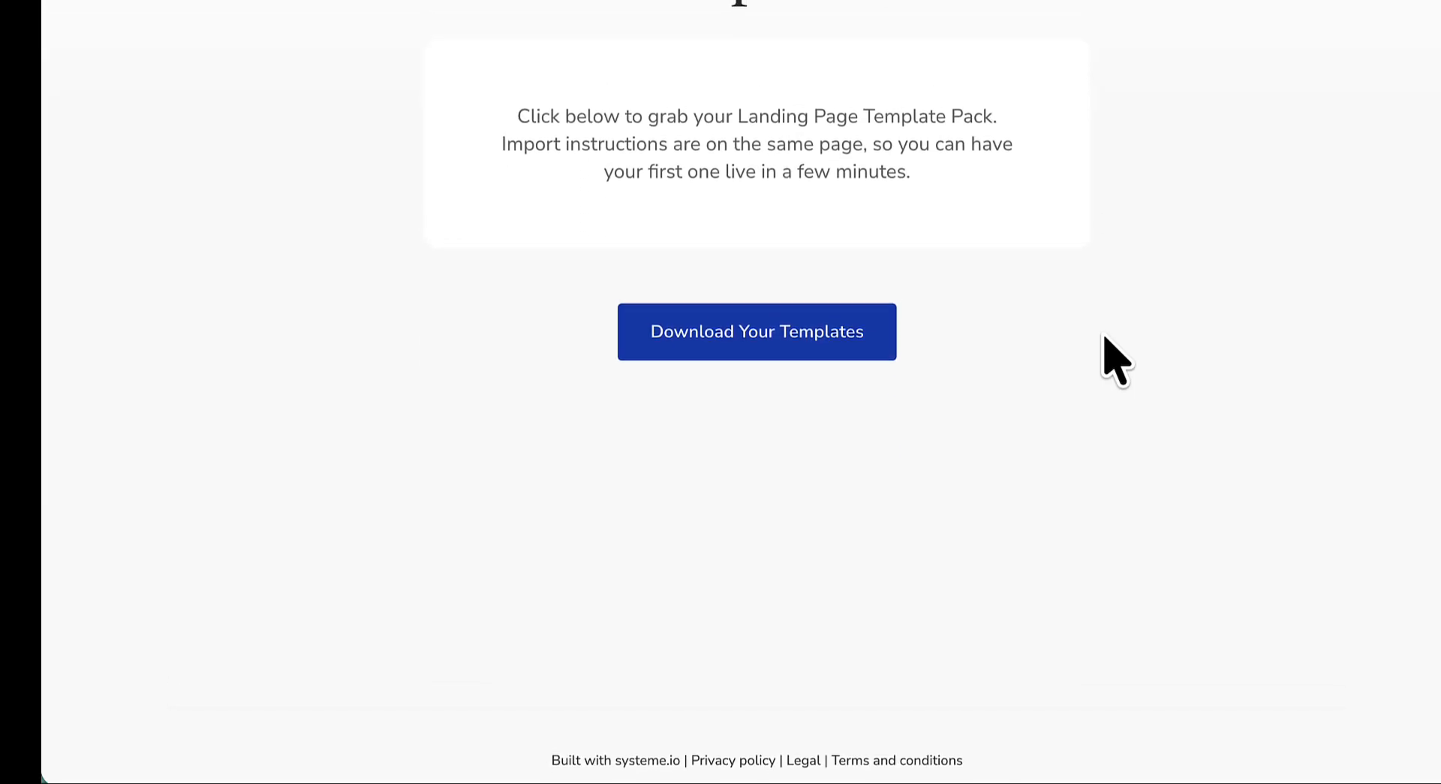
{"action": "left_click", "coordinate": [603, 0]}
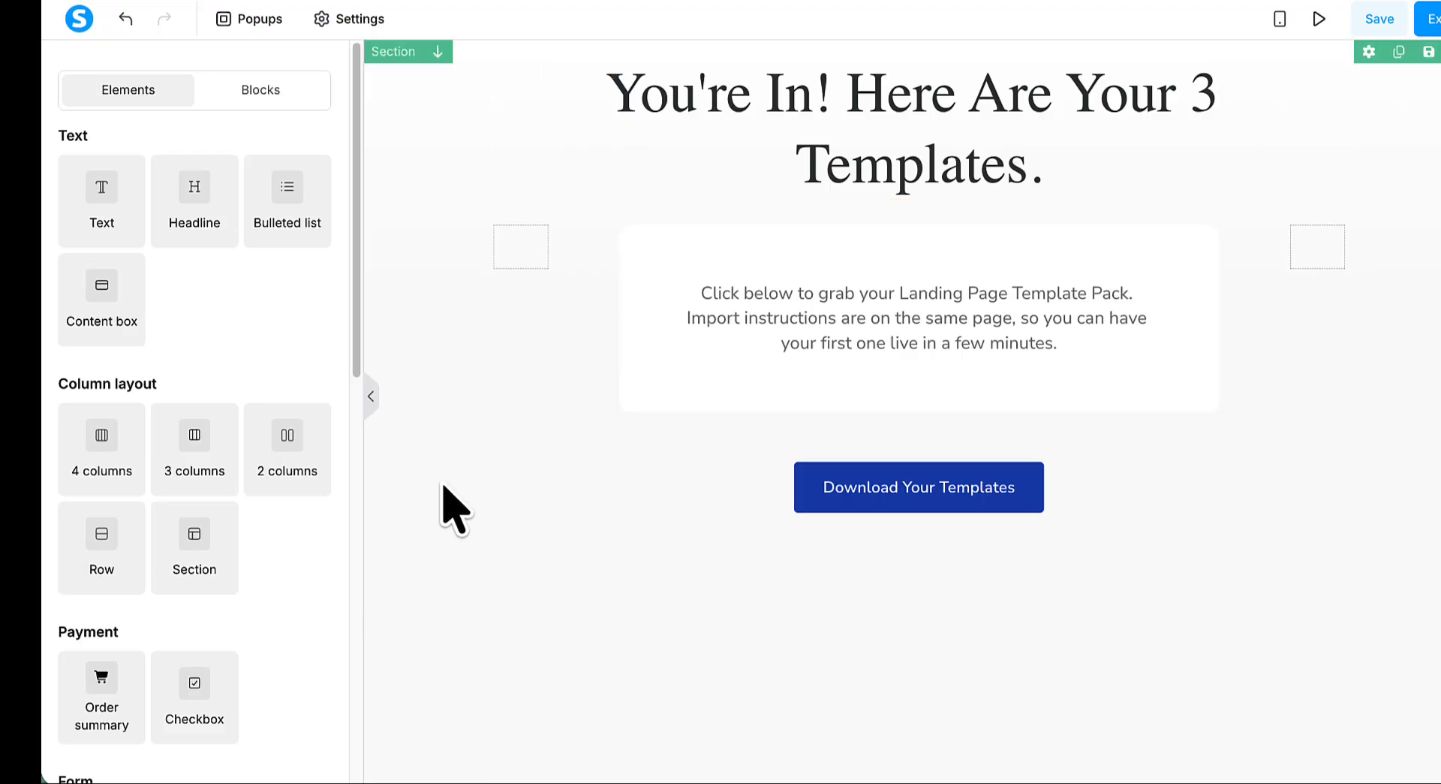
- Exit the page editor and start creating a new automation rule
{"action": "scroll", "coordinate": [449, 496], "scroll_direction": "down", "scroll_amount": 1}
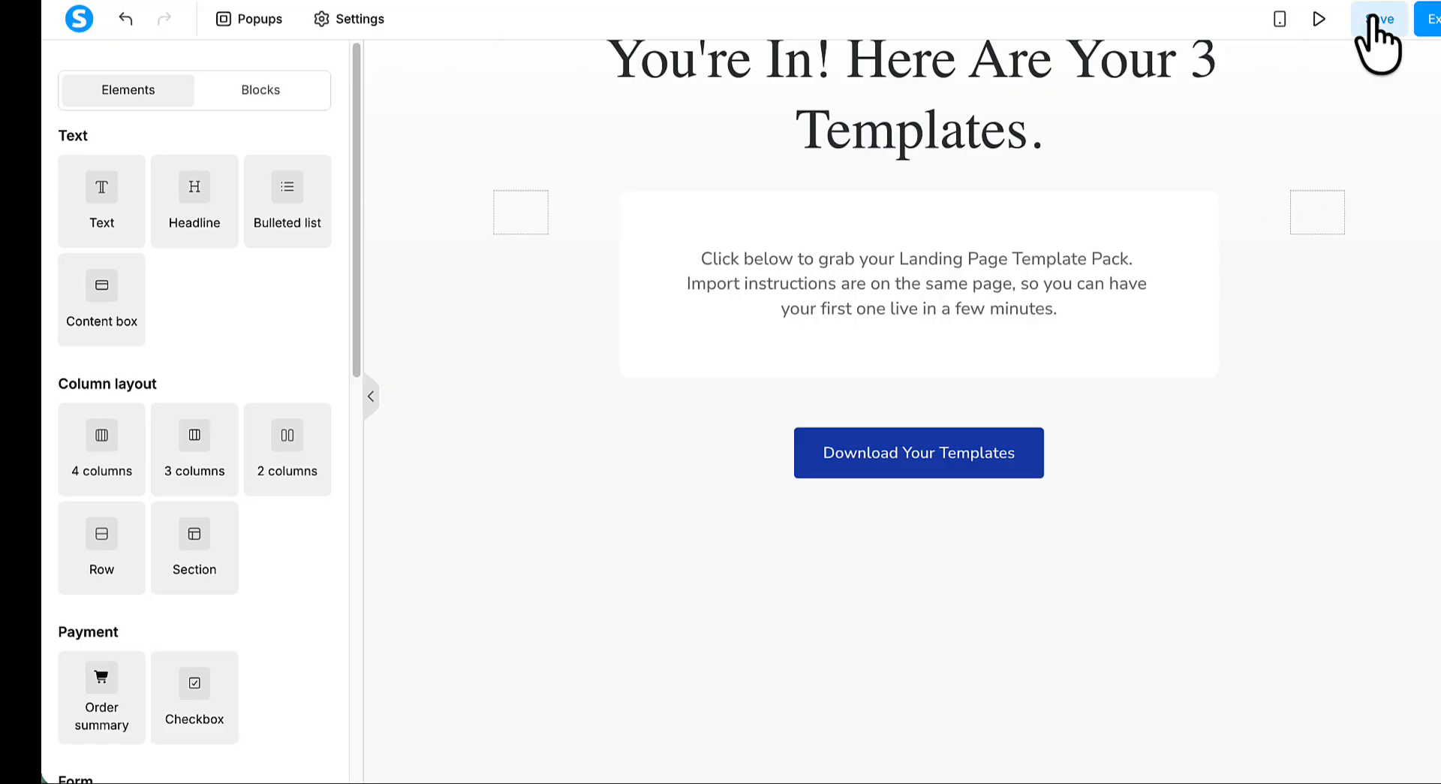
{"action": "left_click", "coordinate": [1429, 22]}
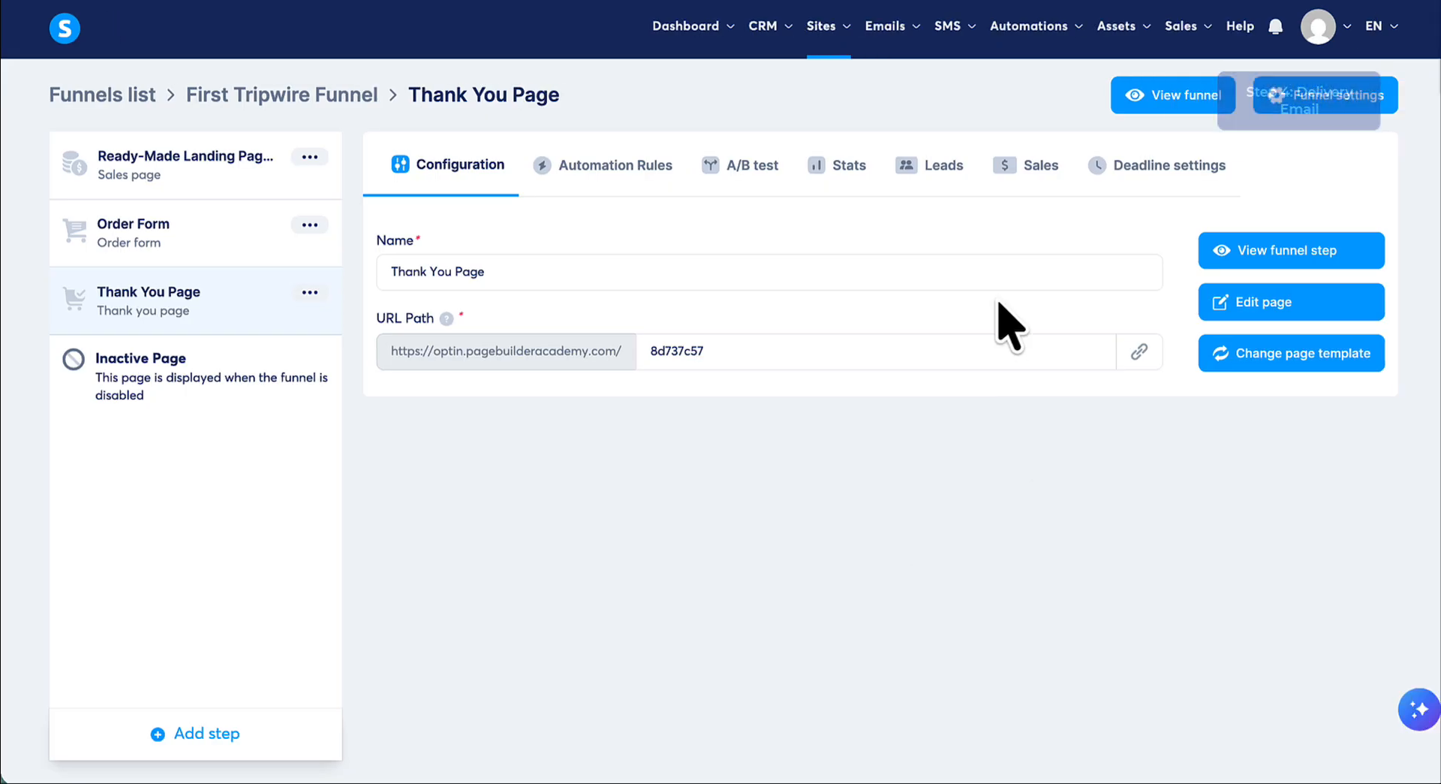
{"action": "mouse_move", "coordinate": [1069, 39]}
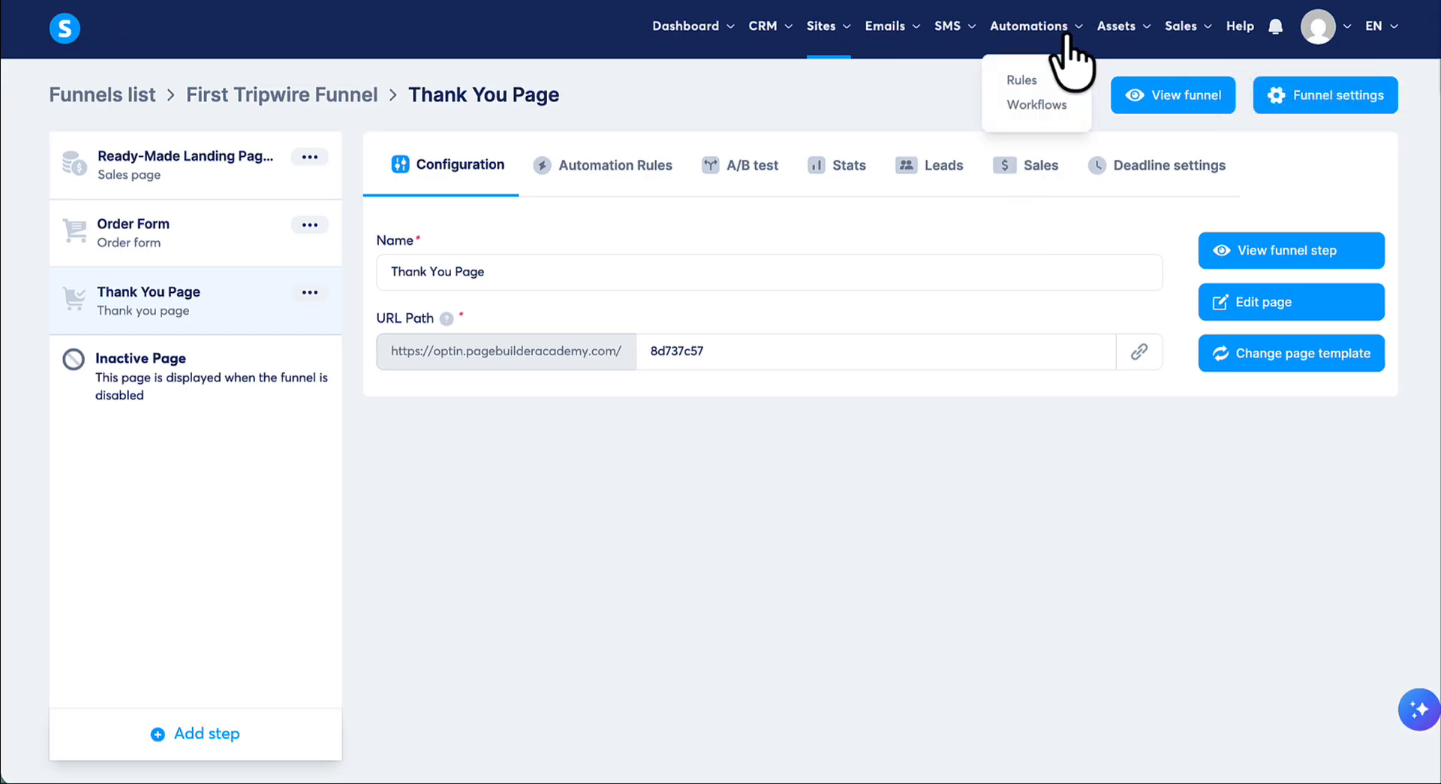
{"action": "left_click", "coordinate": [1021, 80]}
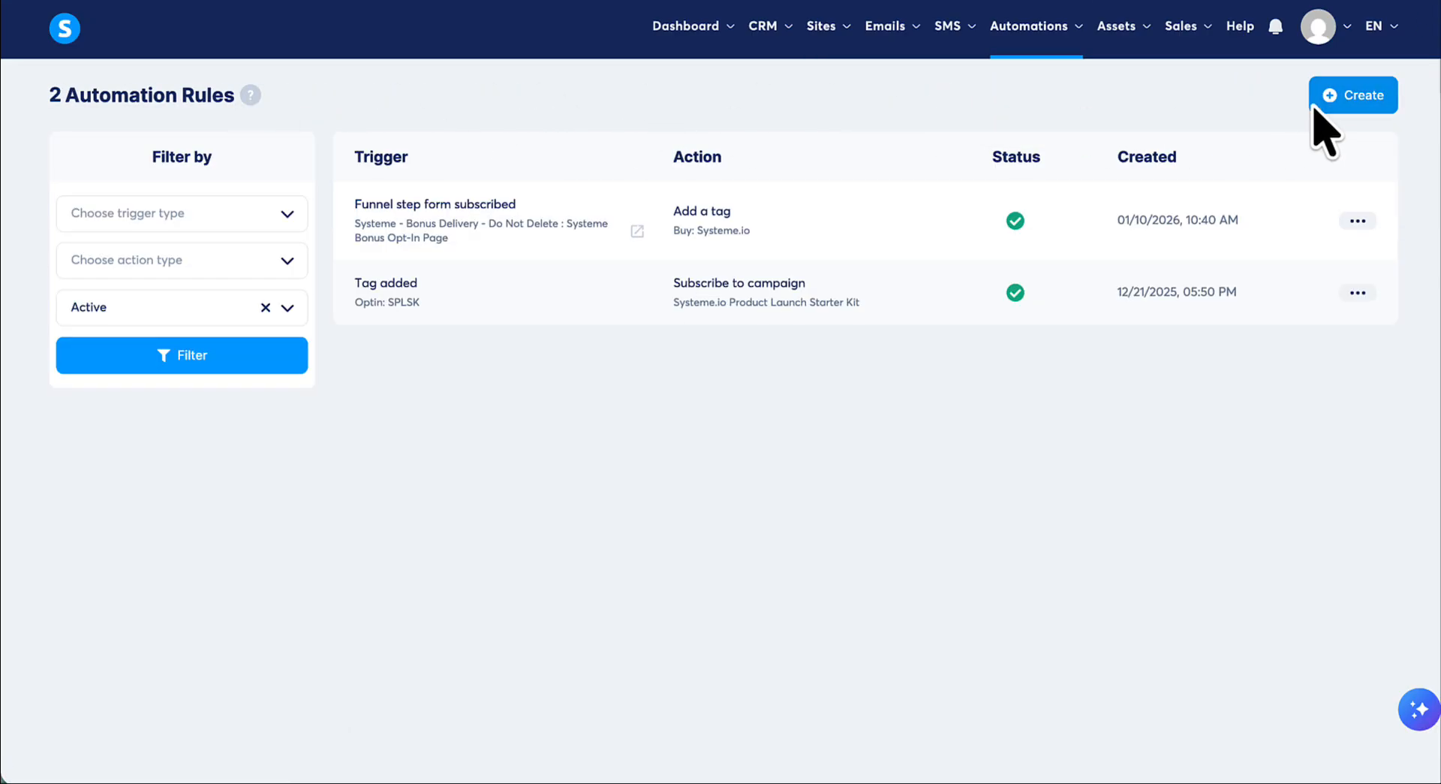
{"action": "left_click", "coordinate": [1355, 99]}
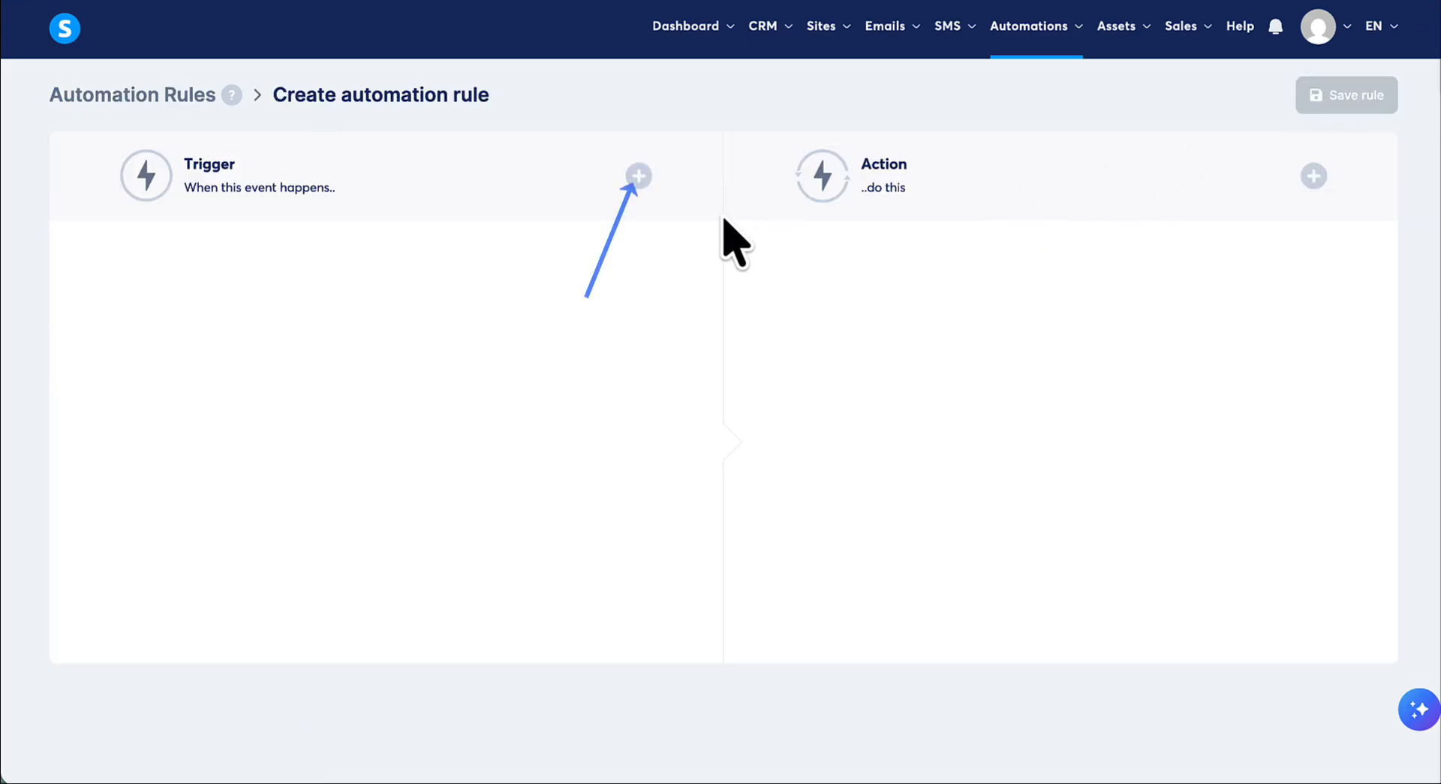
- Add a New sale trigger for the Order Form step of First Tripwire Funnel
{"action": "left_click", "coordinate": [639, 177]}
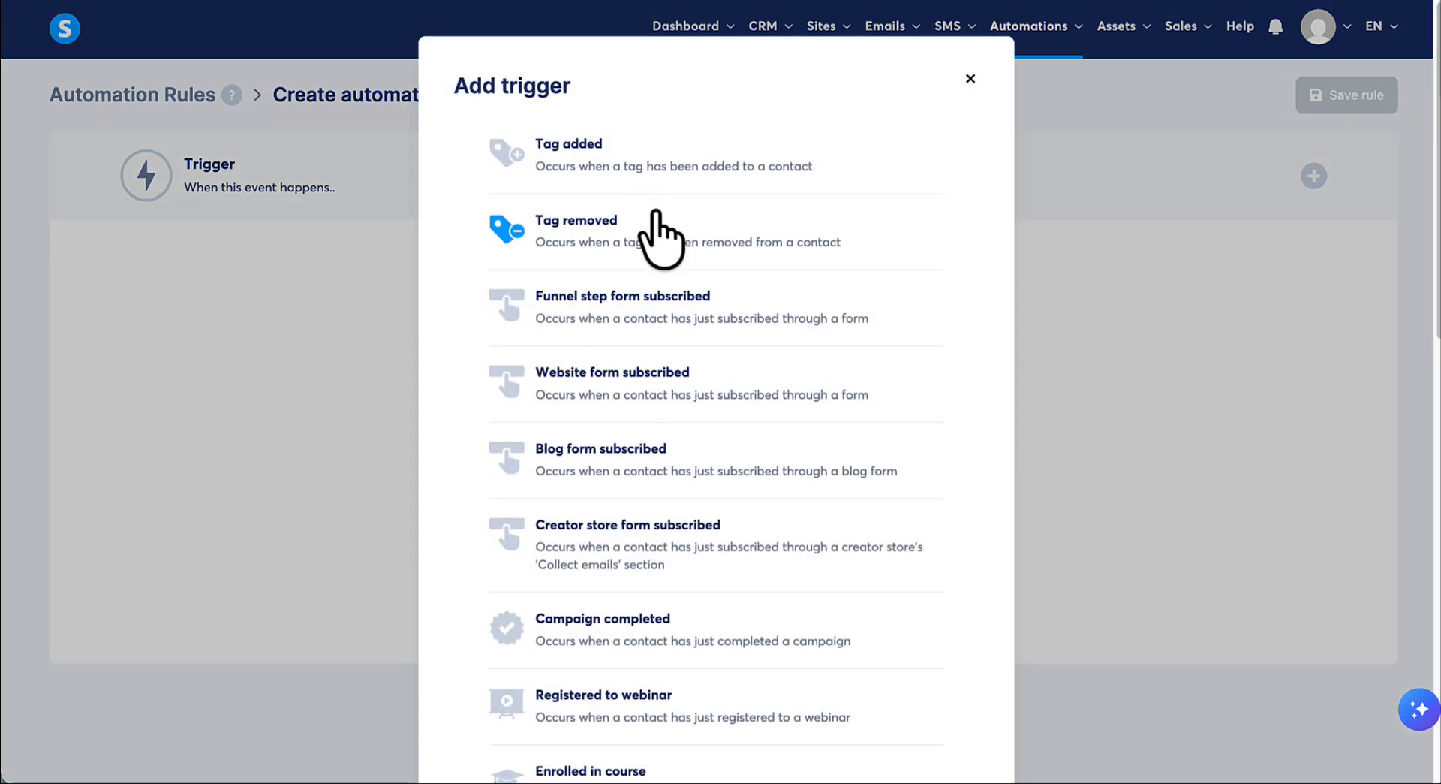
{"action": "scroll", "coordinate": [659, 283], "scroll_direction": "down", "scroll_amount": 2}
{"action": "scroll", "coordinate": [681, 353], "scroll_direction": "down", "scroll_amount": 6}
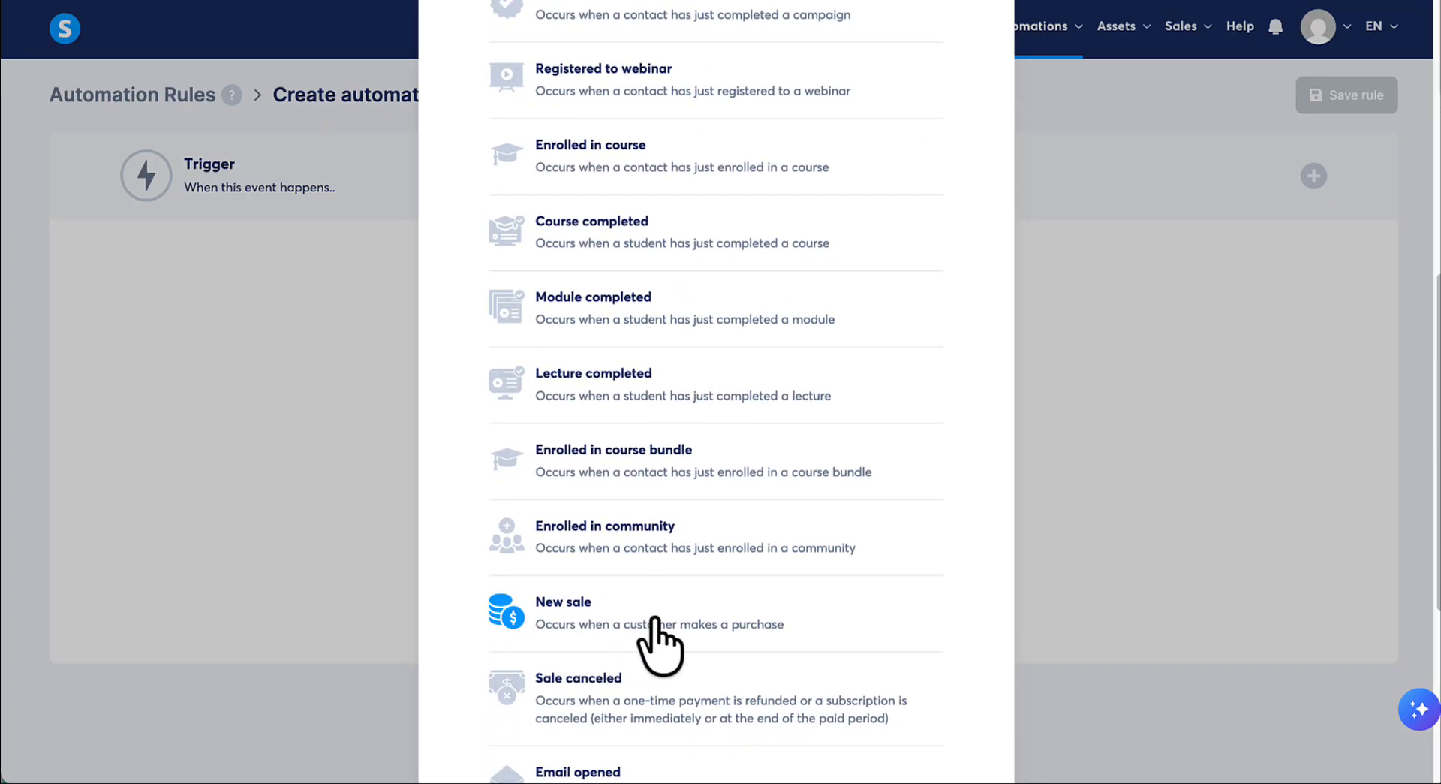
{"action": "left_click", "coordinate": [612, 626]}
{"action": "left_click", "coordinate": [631, 330]}
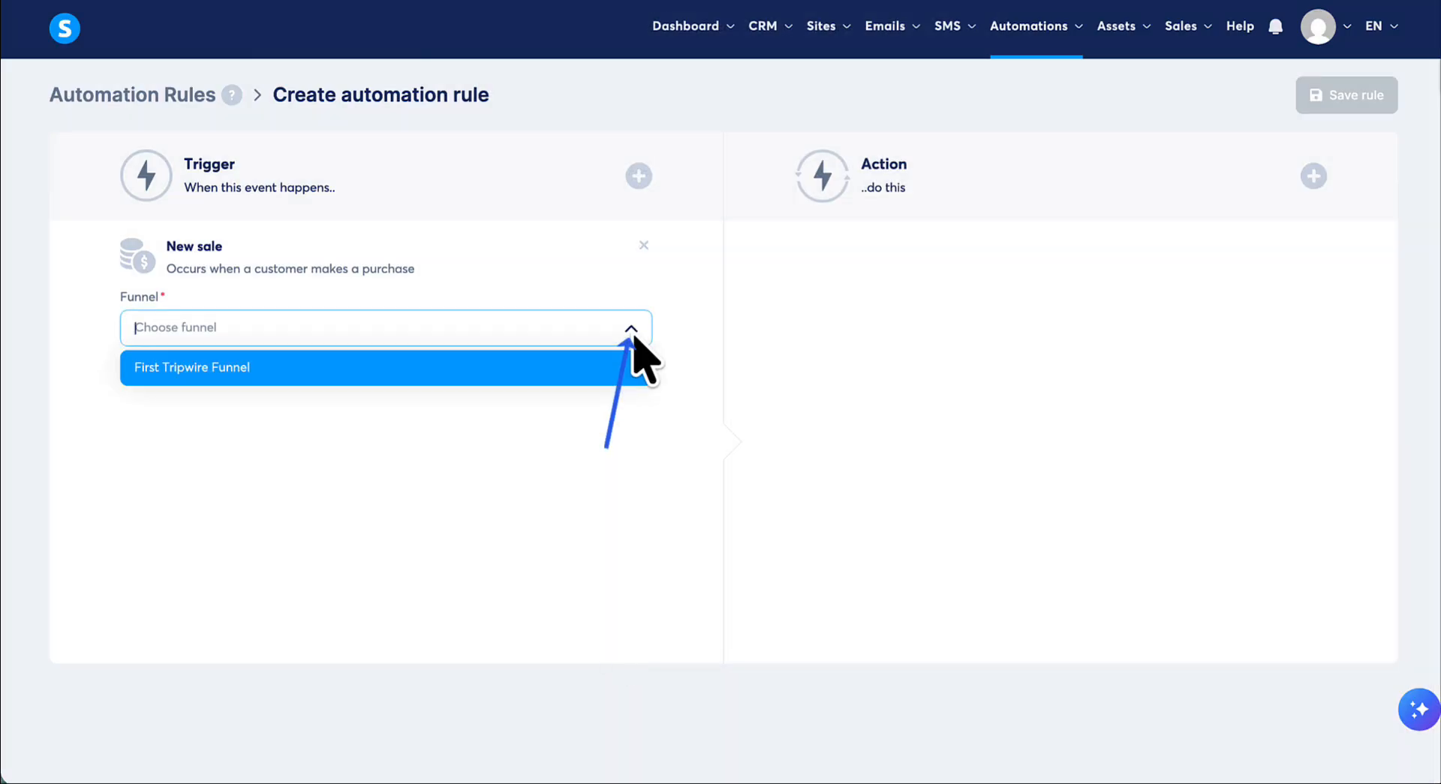
{"action": "left_click", "coordinate": [187, 366]}
{"action": "left_click", "coordinate": [631, 398]}
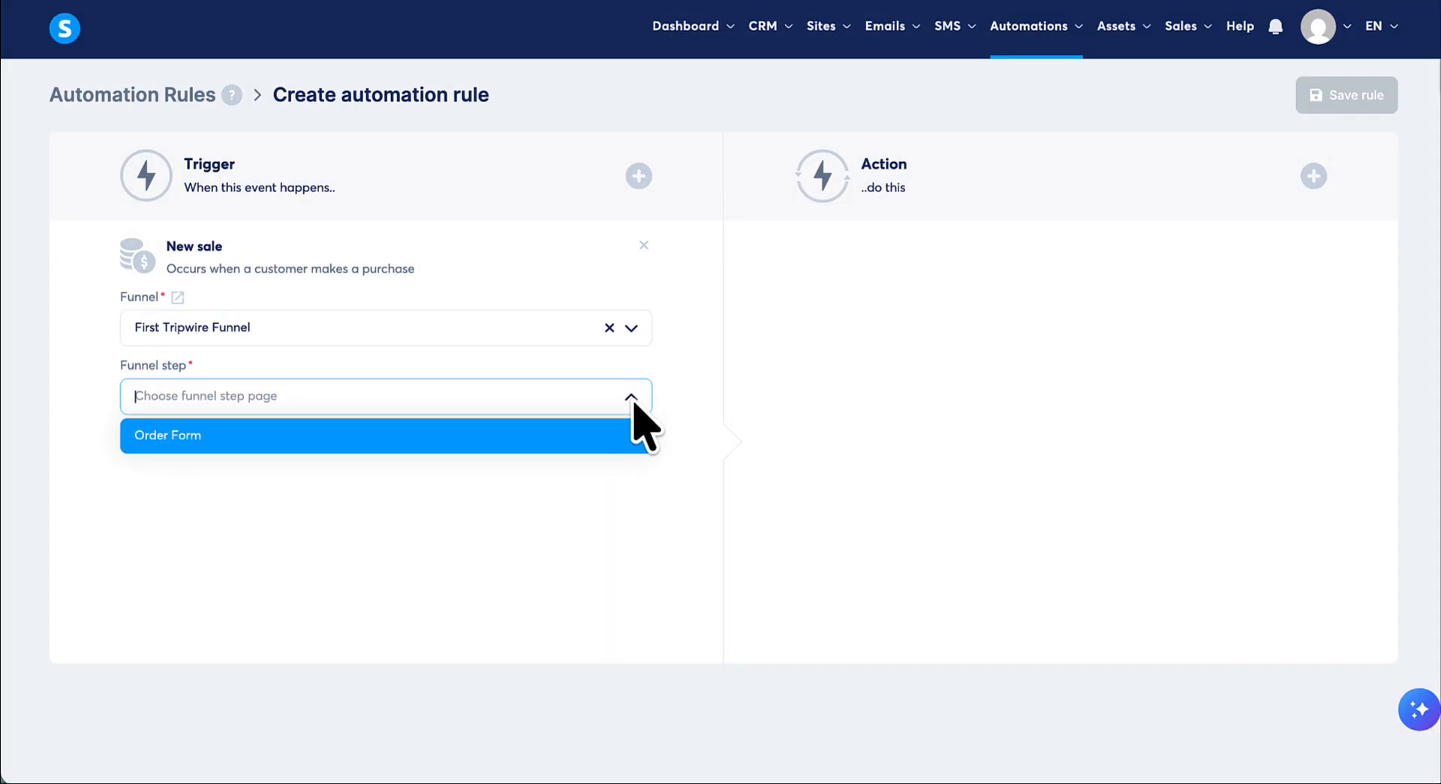
{"action": "left_click", "coordinate": [163, 436]}
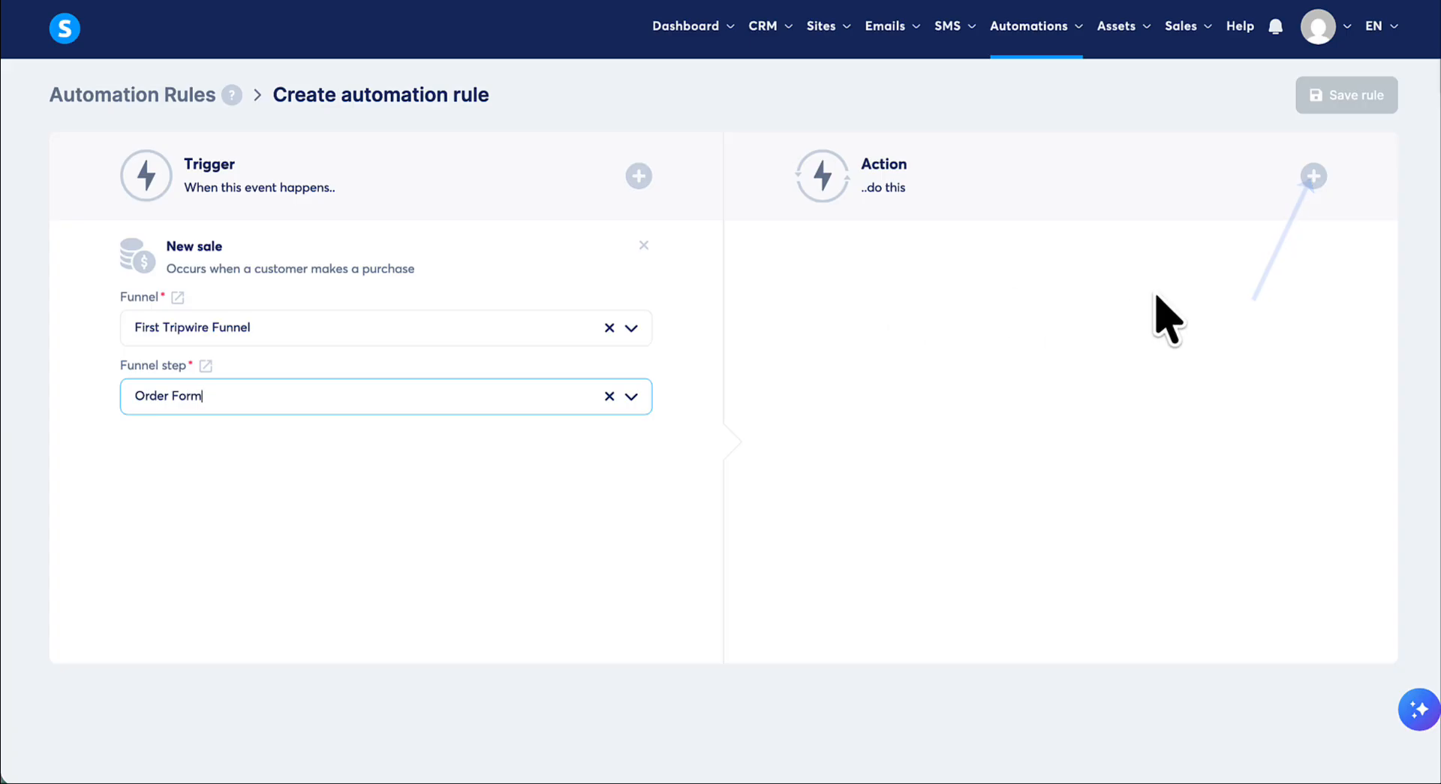
- Add a Send email action and open a new email message for it, continuing from the unsaved session
{"action": "left_click", "coordinate": [1310, 180]}
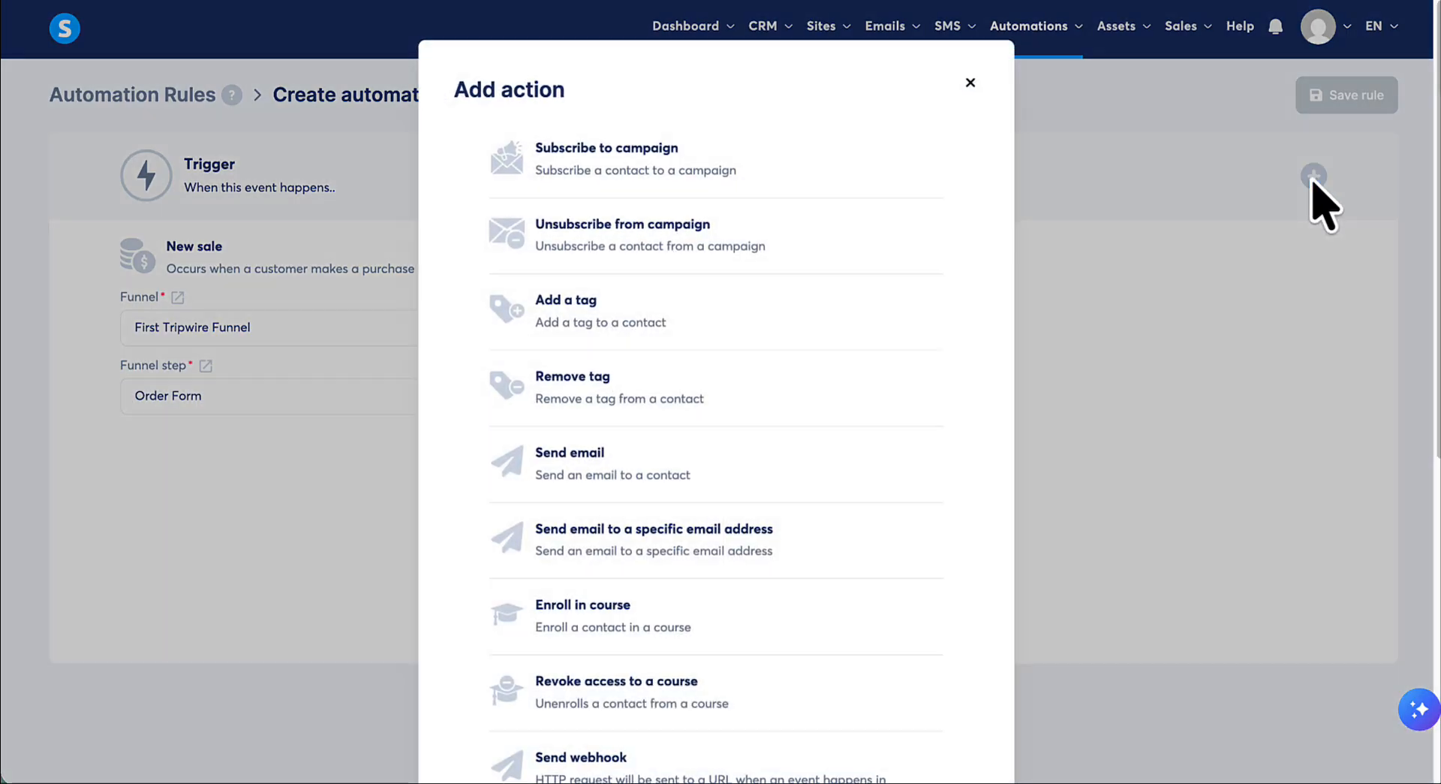
{"action": "scroll", "coordinate": [907, 345], "scroll_direction": "down", "scroll_amount": 1}
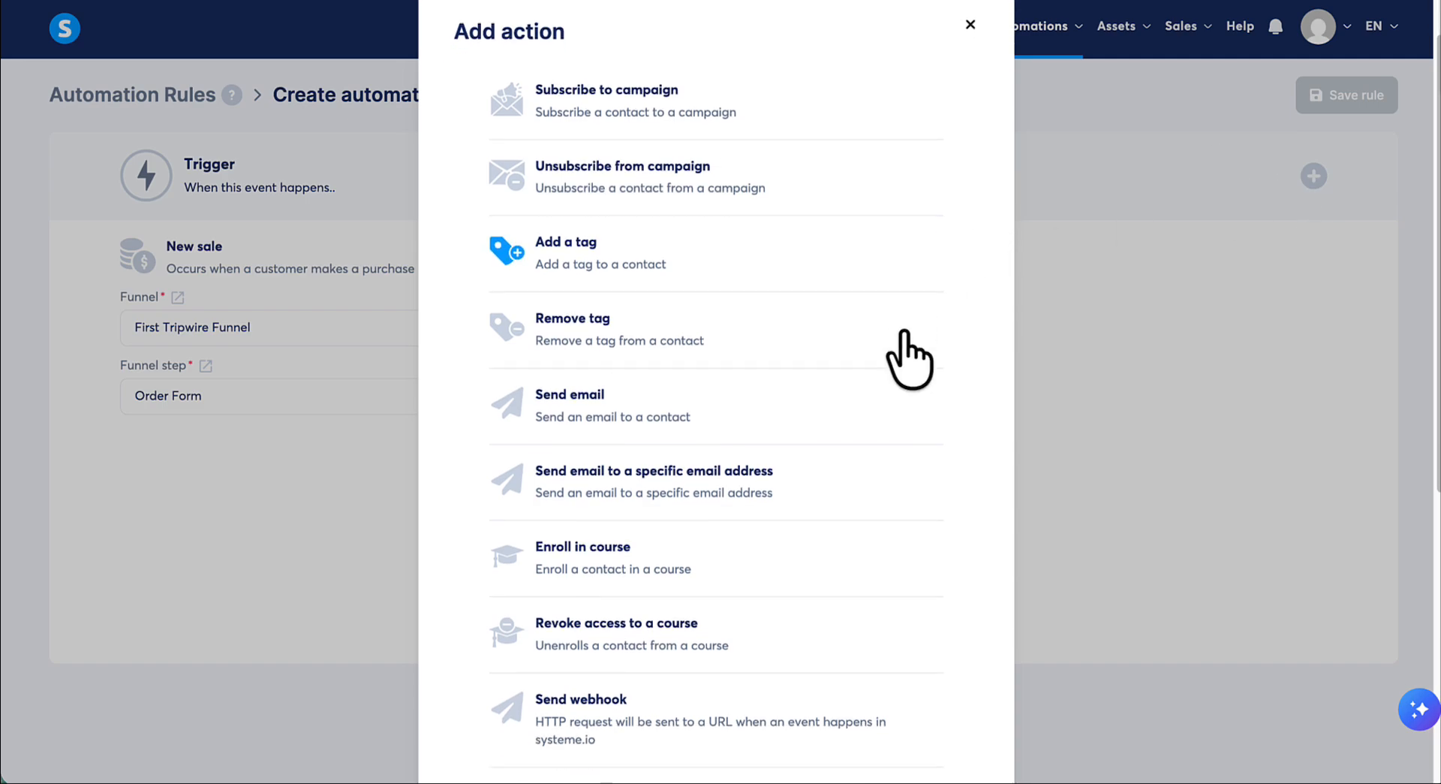
{"action": "left_click", "coordinate": [687, 379]}
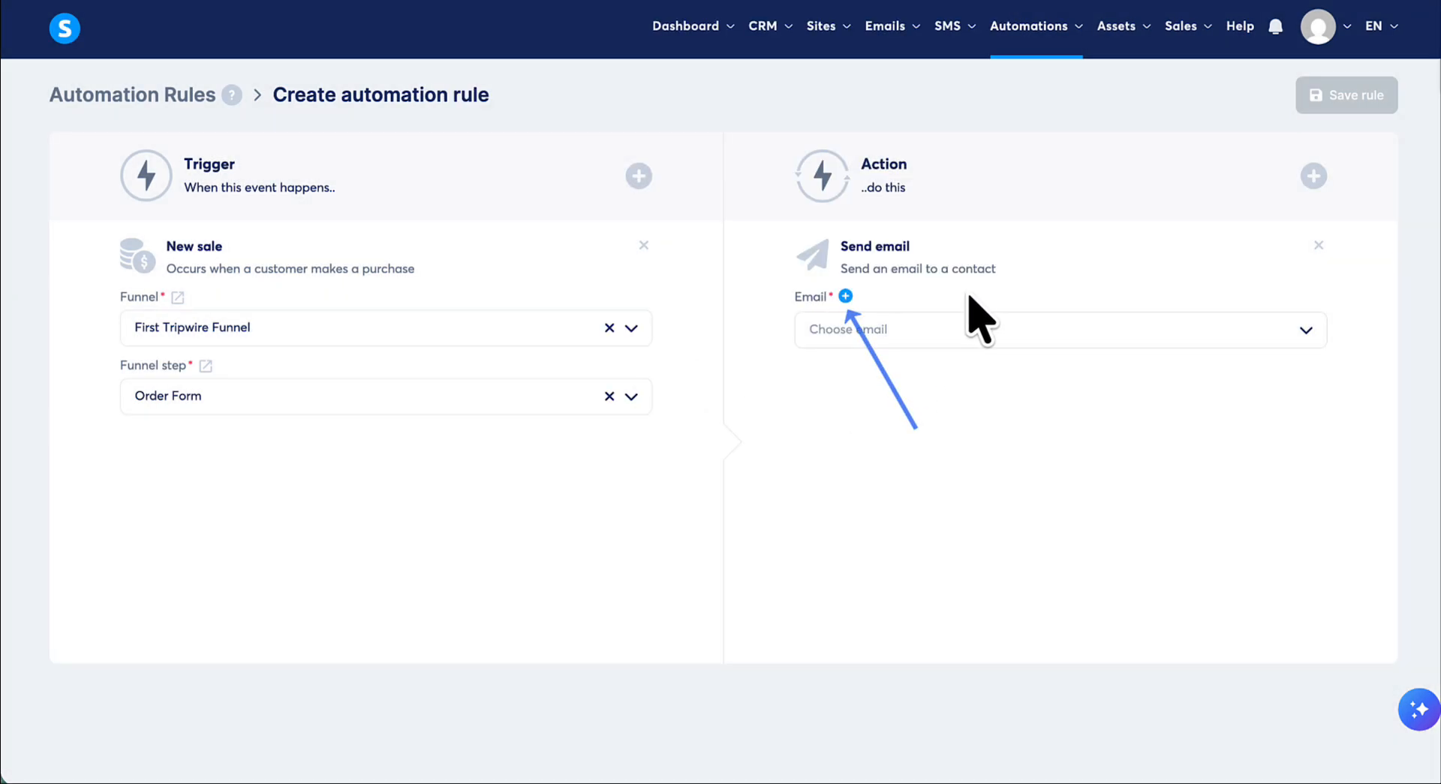
{"action": "left_click", "coordinate": [846, 297]}
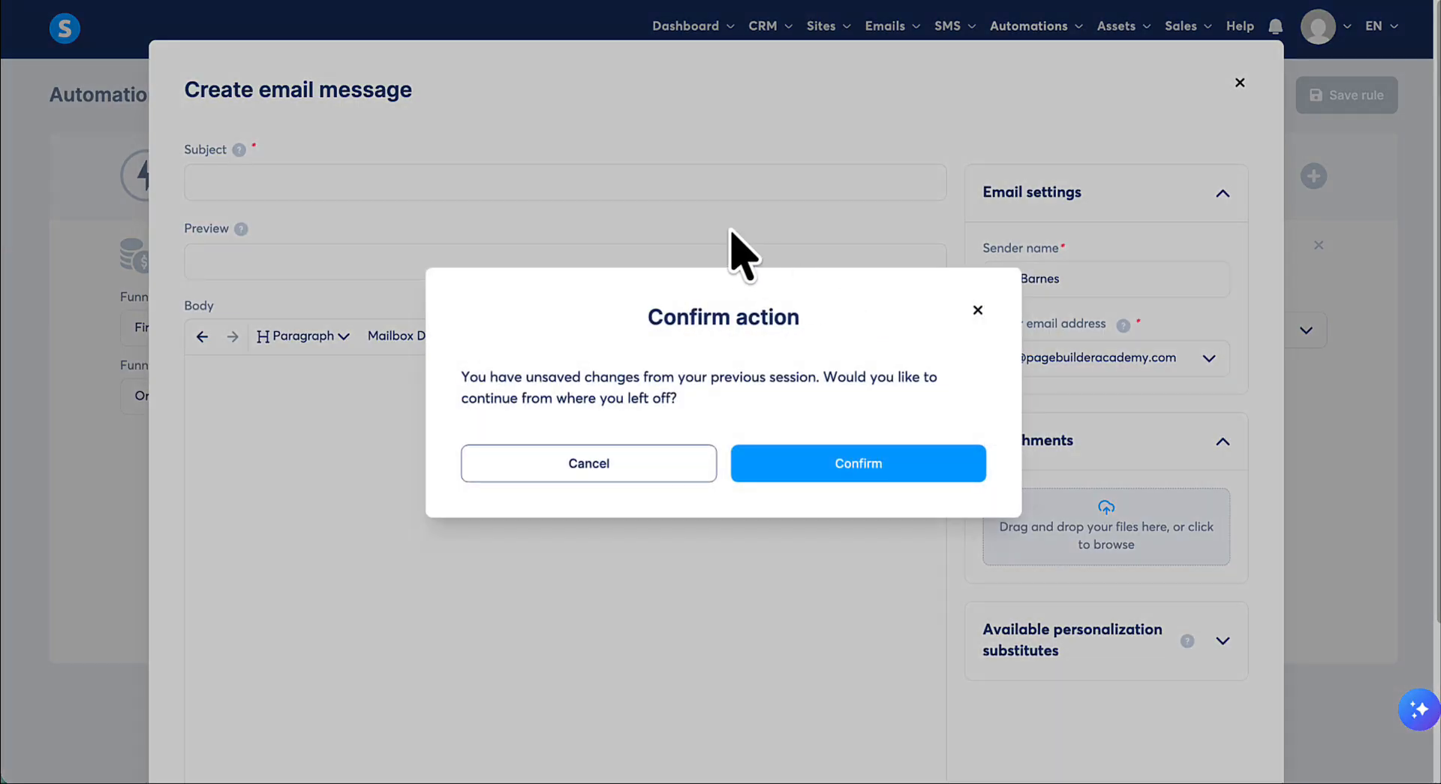
{"action": "left_click", "coordinate": [801, 459]}
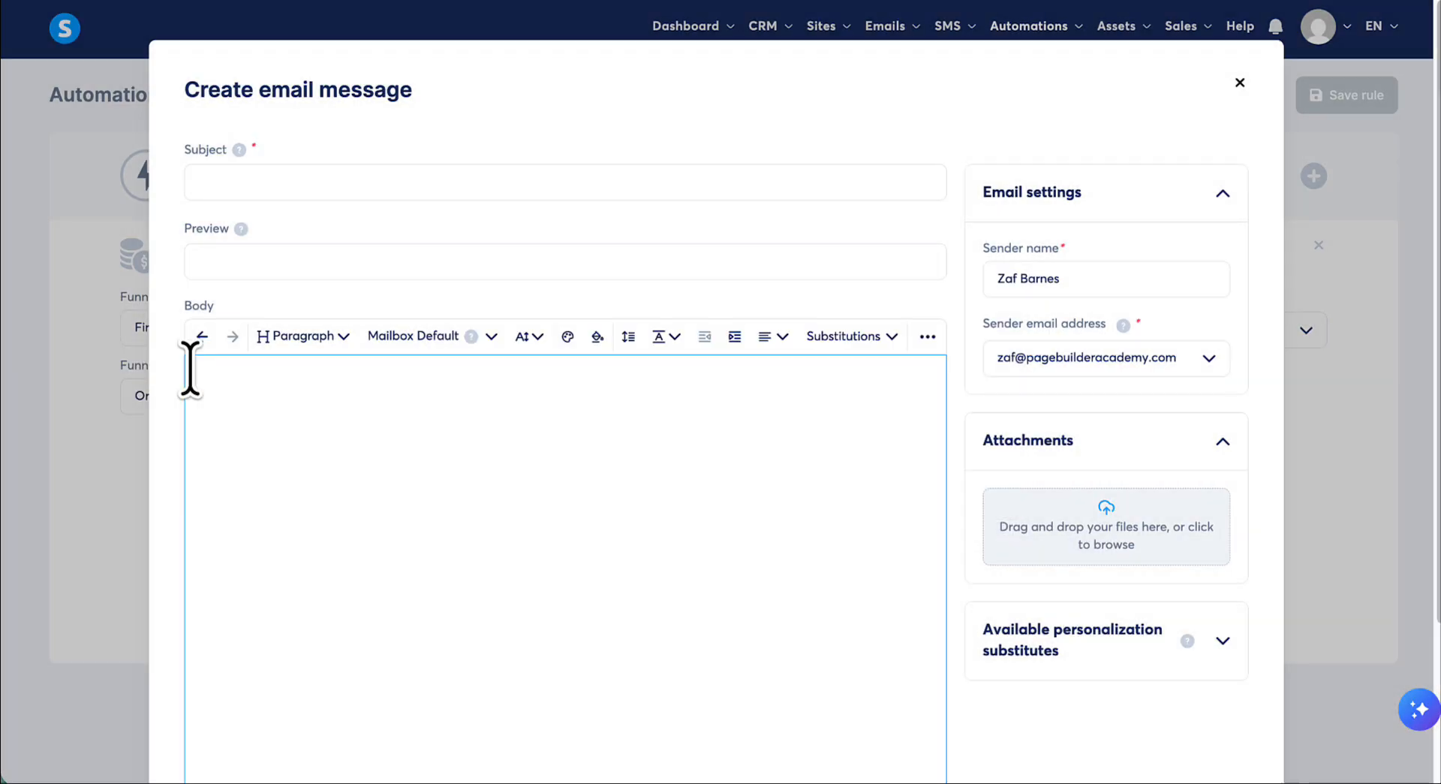
- Enter the subject "Download Your Templates" and paste the template pack message into the body, splitting its two sentences into separate paragraphs
{"action": "left_click", "coordinate": [288, 184]}
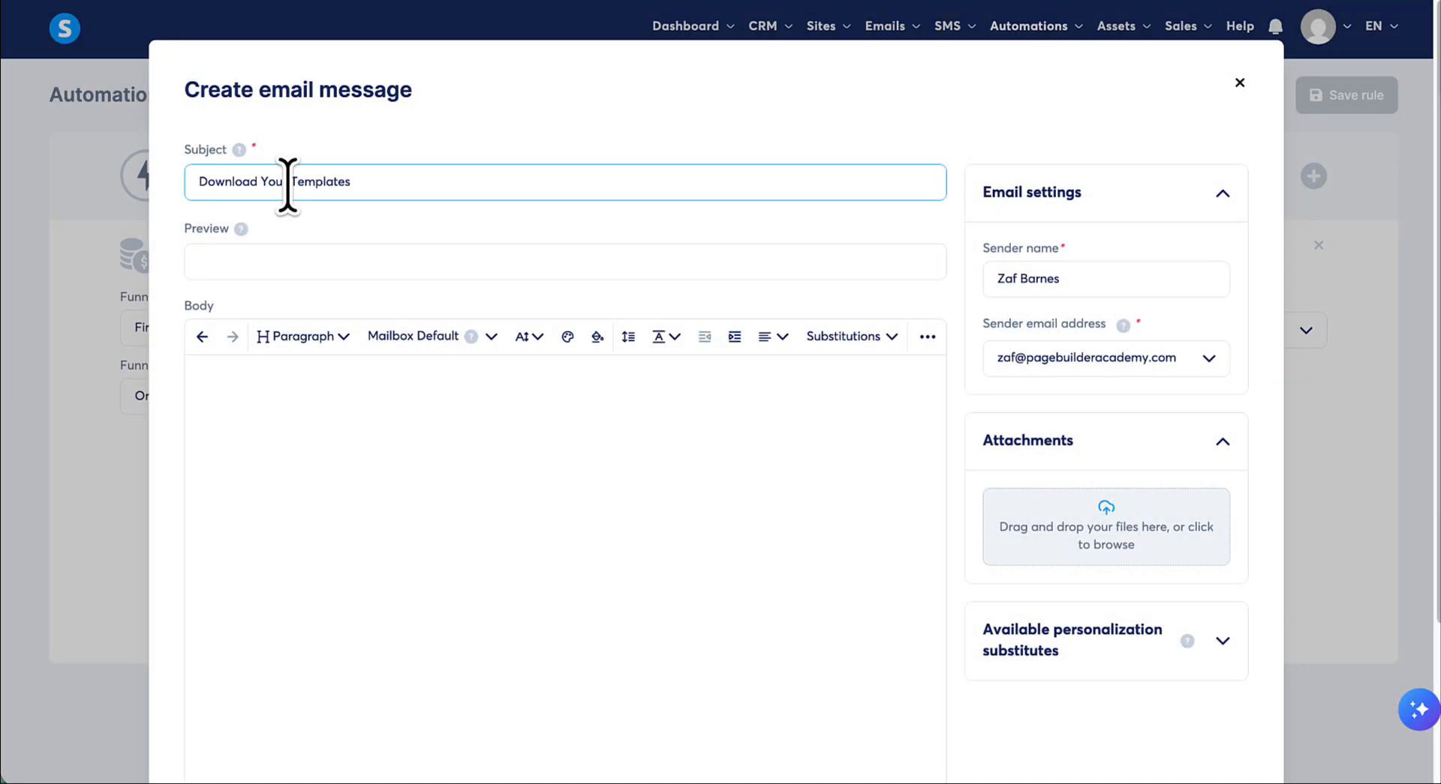
{"action": "left_click", "coordinate": [271, 391]}
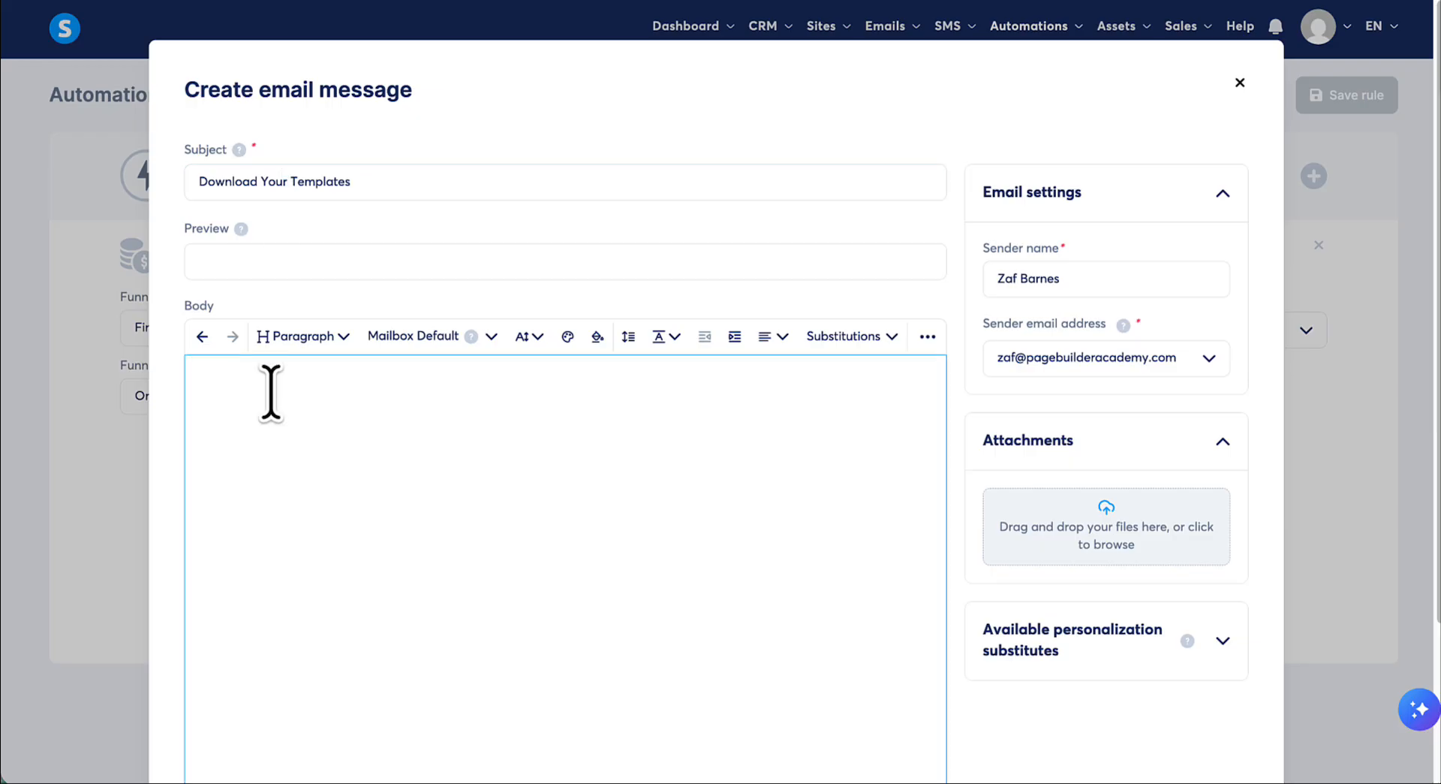
{"action": "type", "text": "Click below to grab your Landing Page Template Pack. Import instructions are on the same page, so you can have your first one live in a few minutes."}
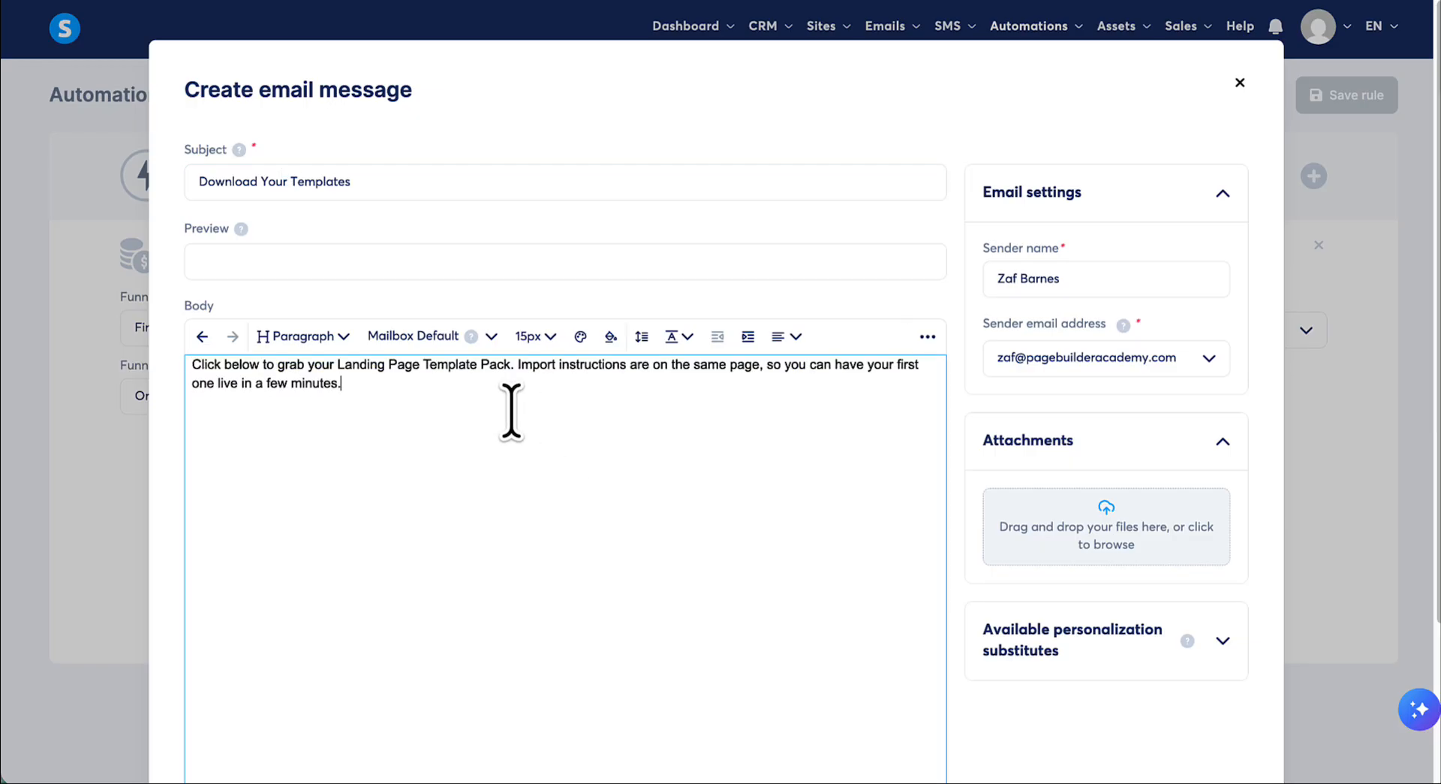
{"action": "left_click", "coordinate": [524, 365]}
{"action": "key", "text": "Return"}
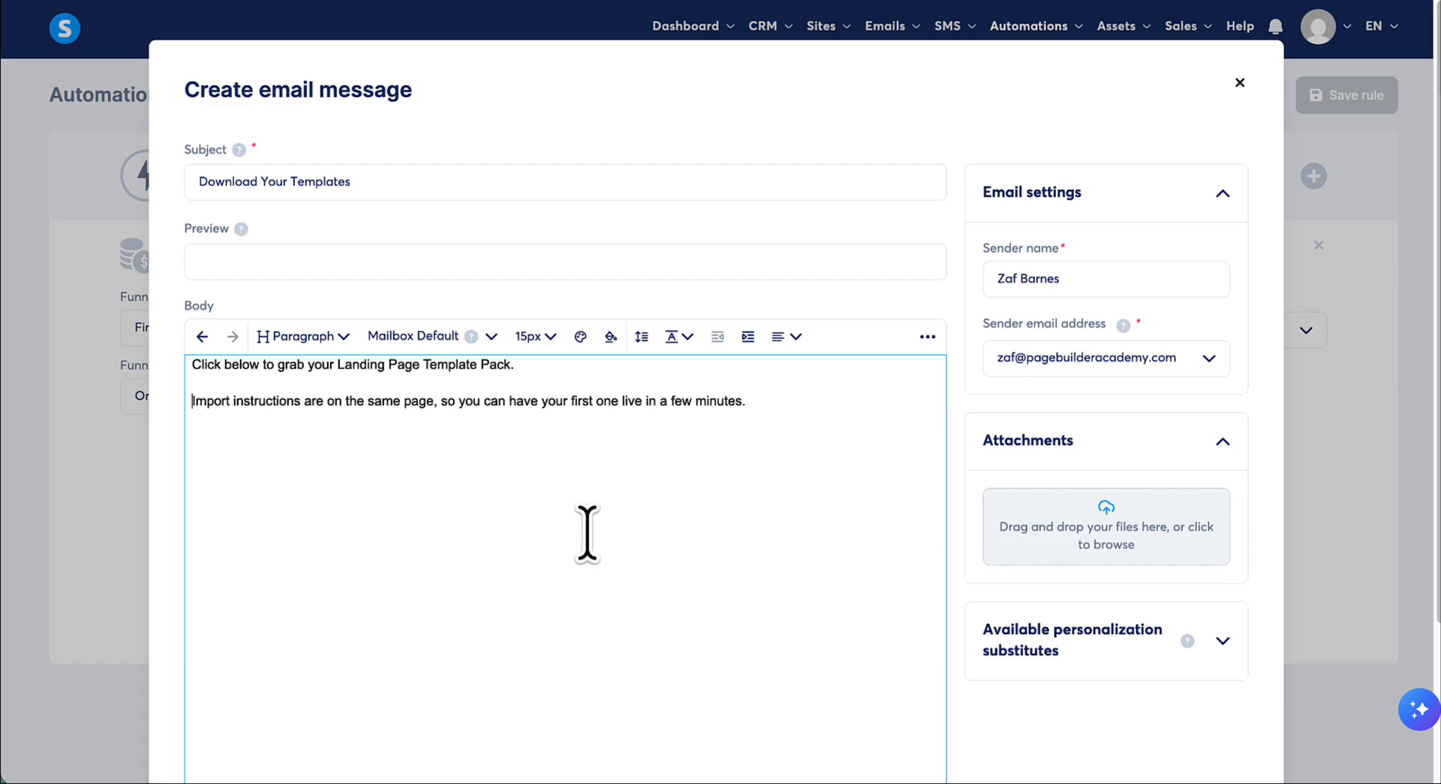
- Format both paragraphs of the email body in Arial at 18px and place the text cursor after the last sentence
{"action": "left_click_drag", "start_coordinate": [749, 401], "coordinate": [180, 367]}
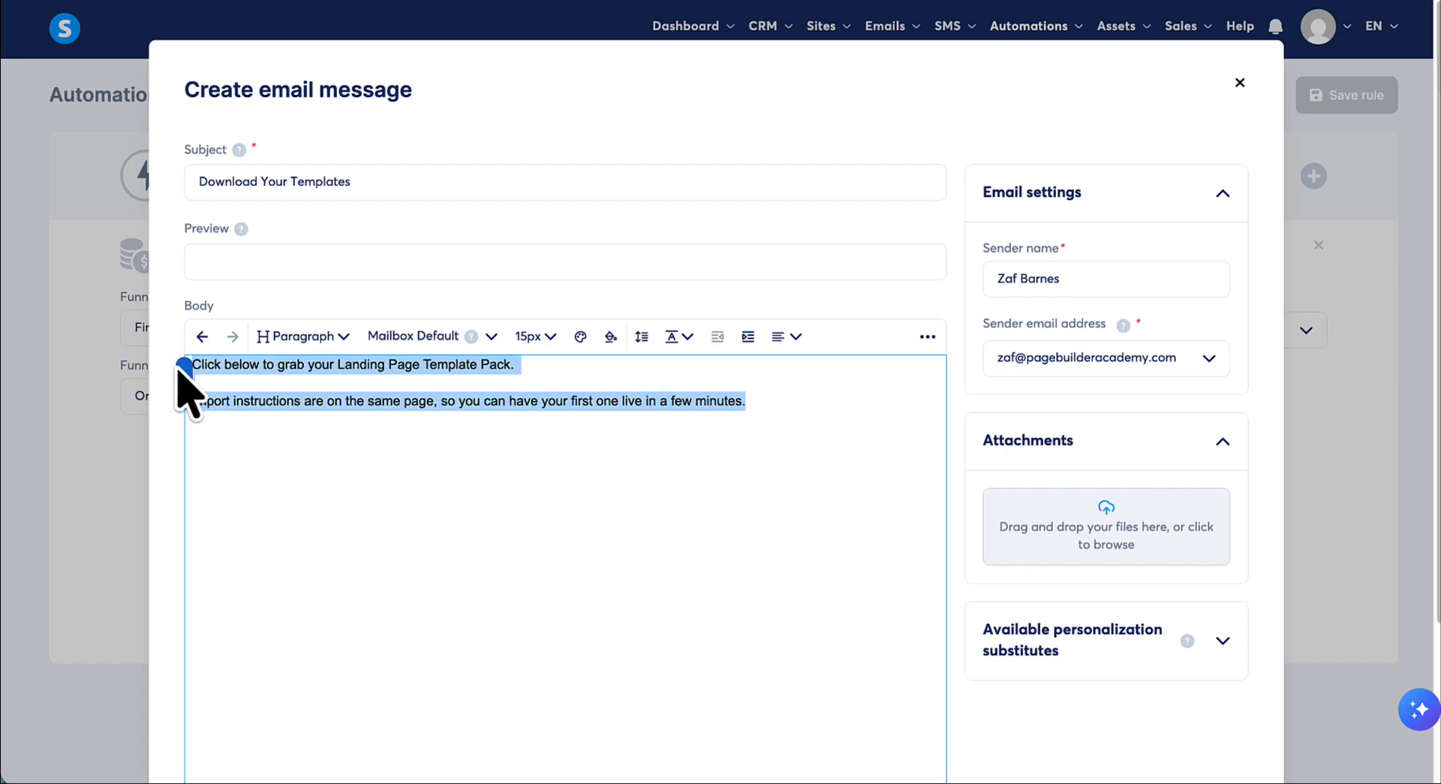
{"action": "left_click", "coordinate": [343, 342]}
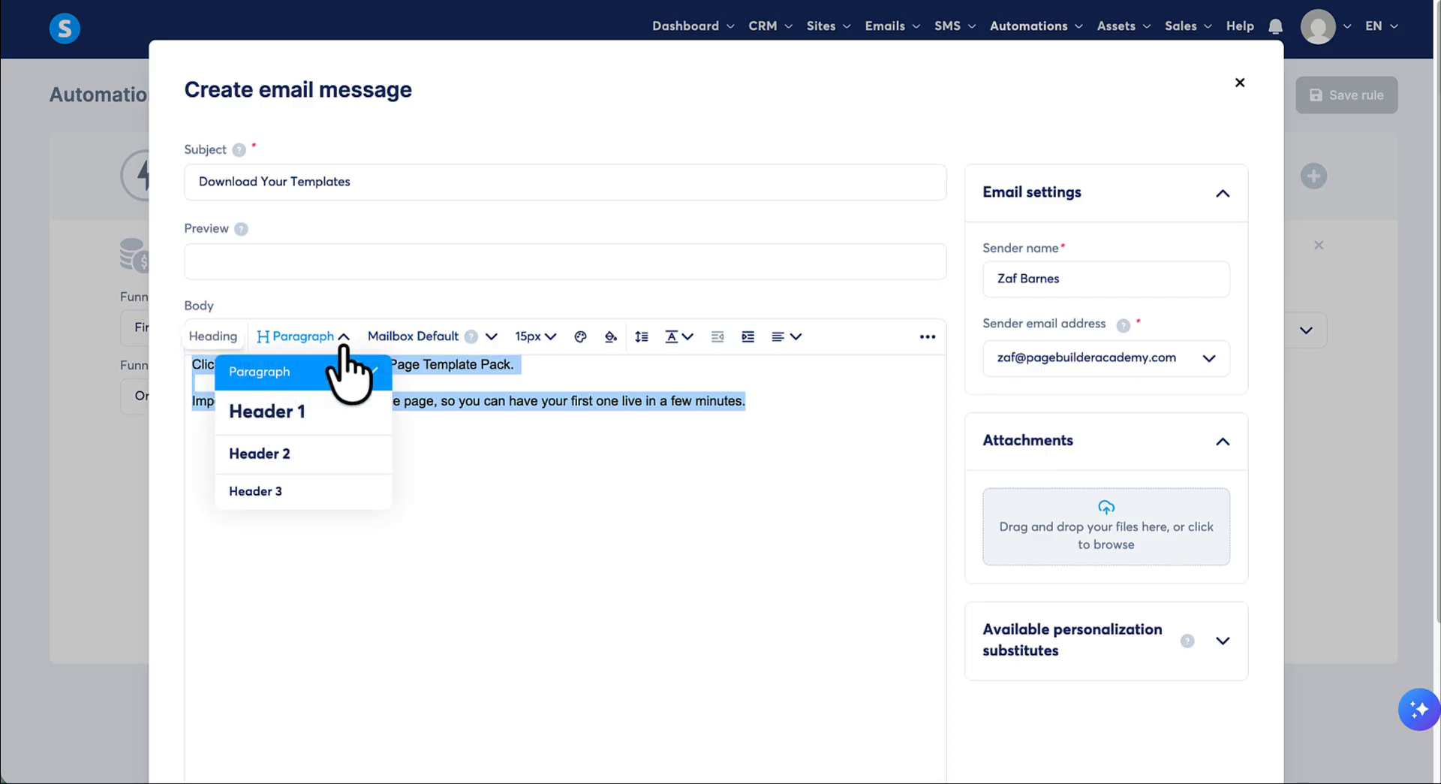
{"action": "left_click", "coordinate": [342, 344]}
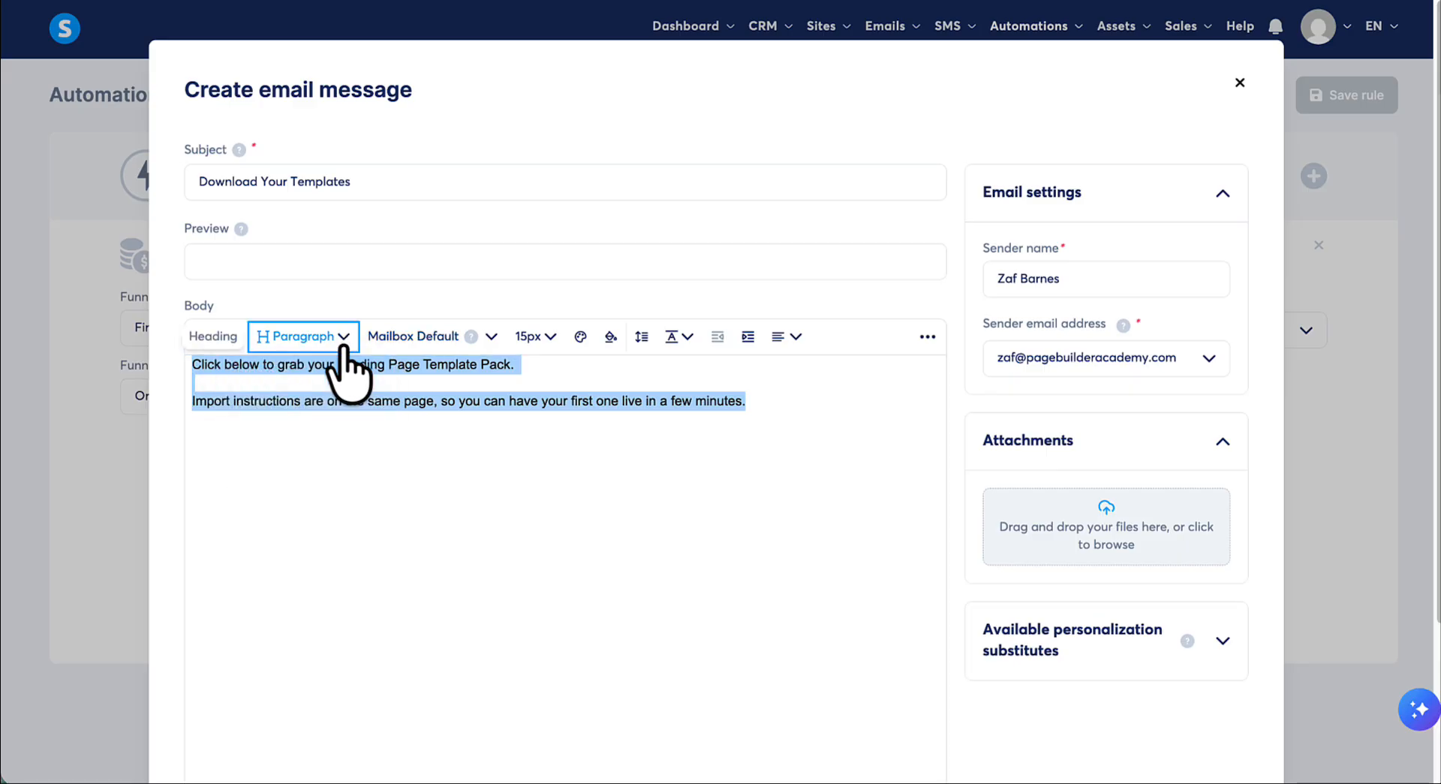
{"action": "left_click", "coordinate": [484, 351]}
{"action": "left_click", "coordinate": [443, 412]}
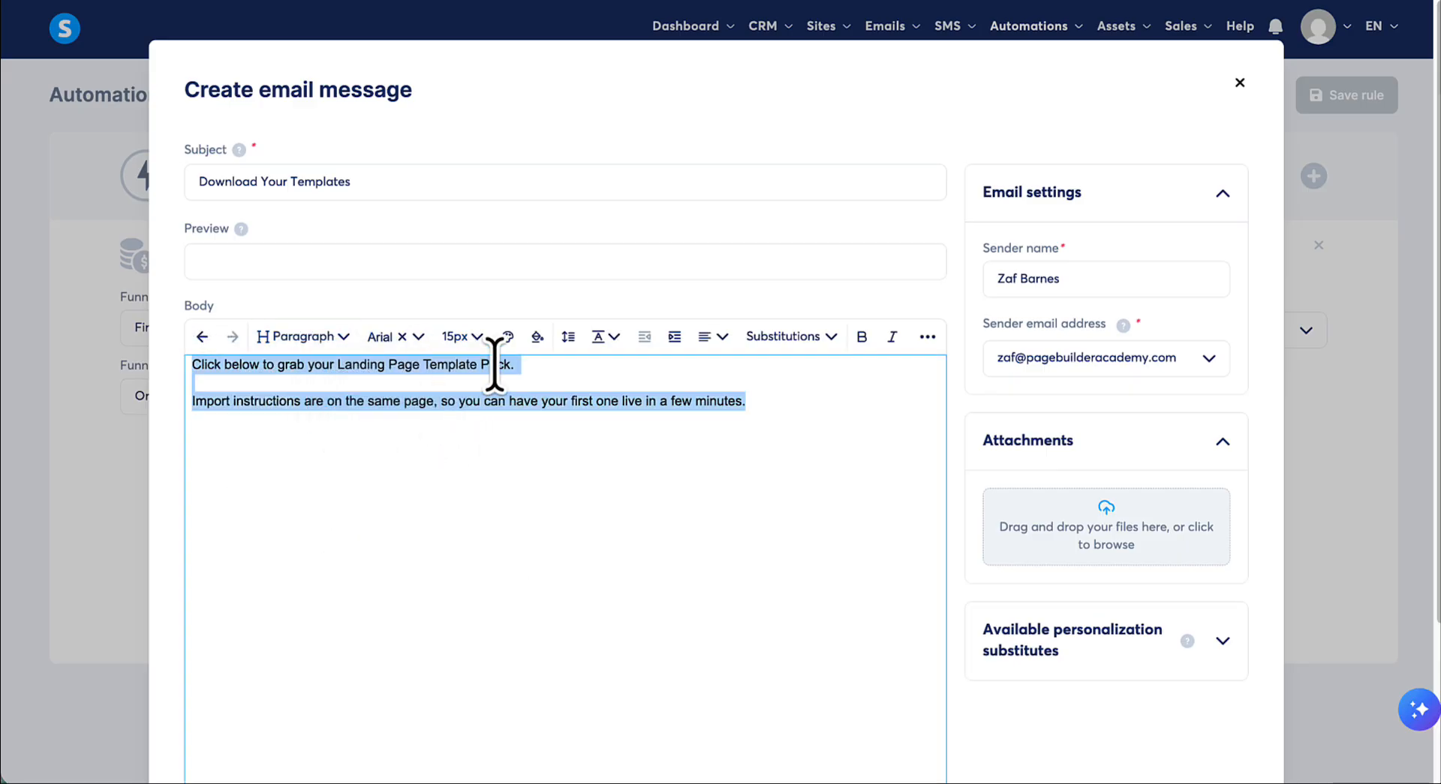
{"action": "left_click", "coordinate": [471, 349]}
{"action": "scroll", "coordinate": [465, 482], "scroll_direction": "down", "scroll_amount": 3}
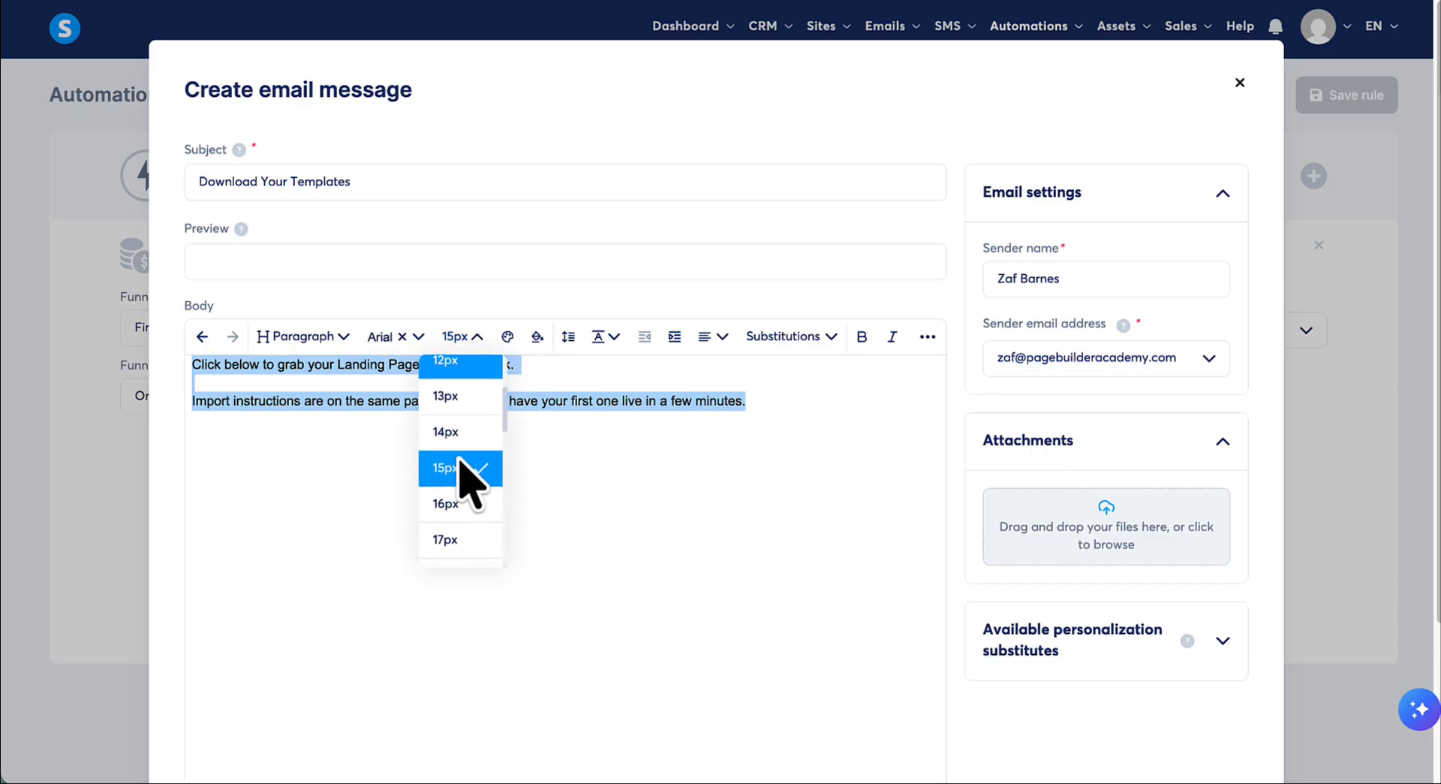
{"action": "left_click", "coordinate": [443, 560]}
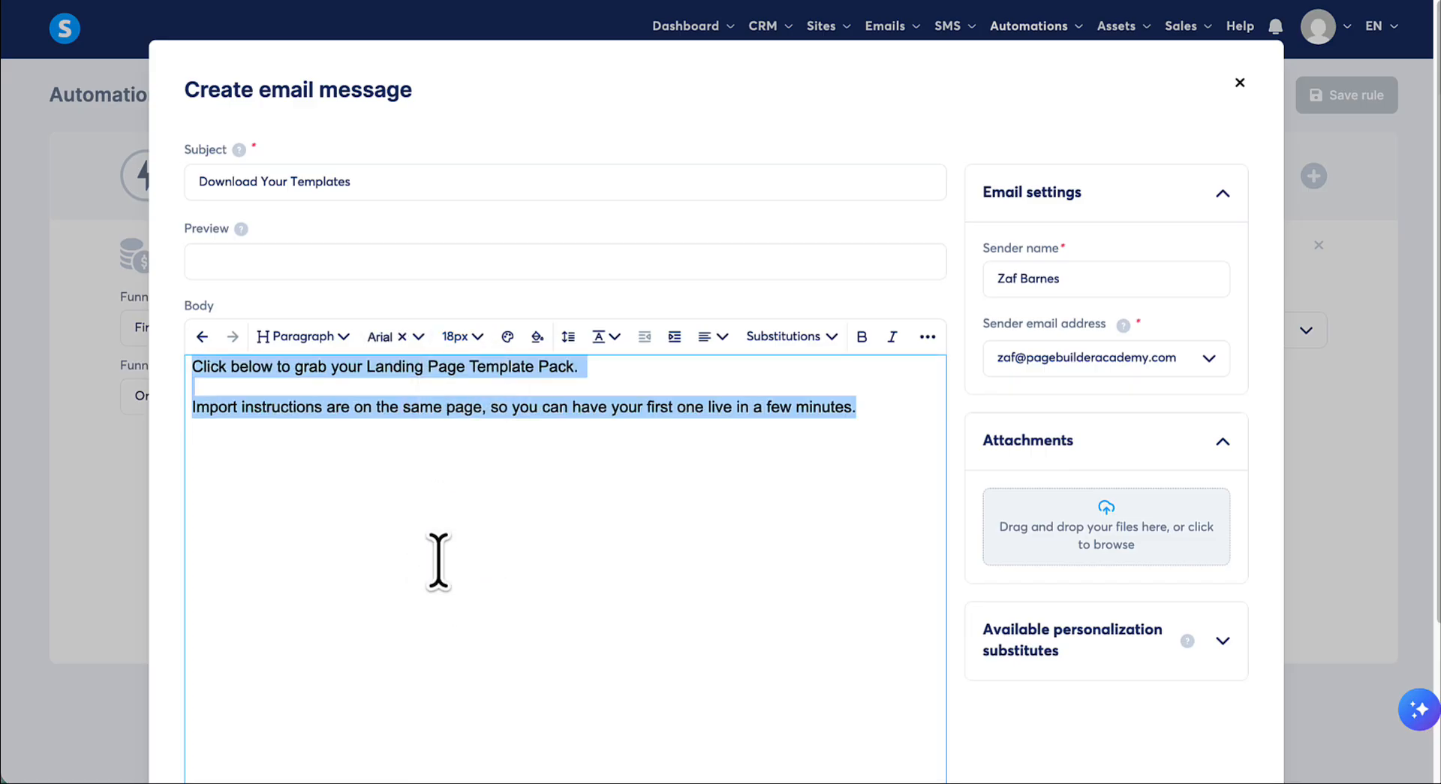
{"action": "left_click", "coordinate": [886, 416]}
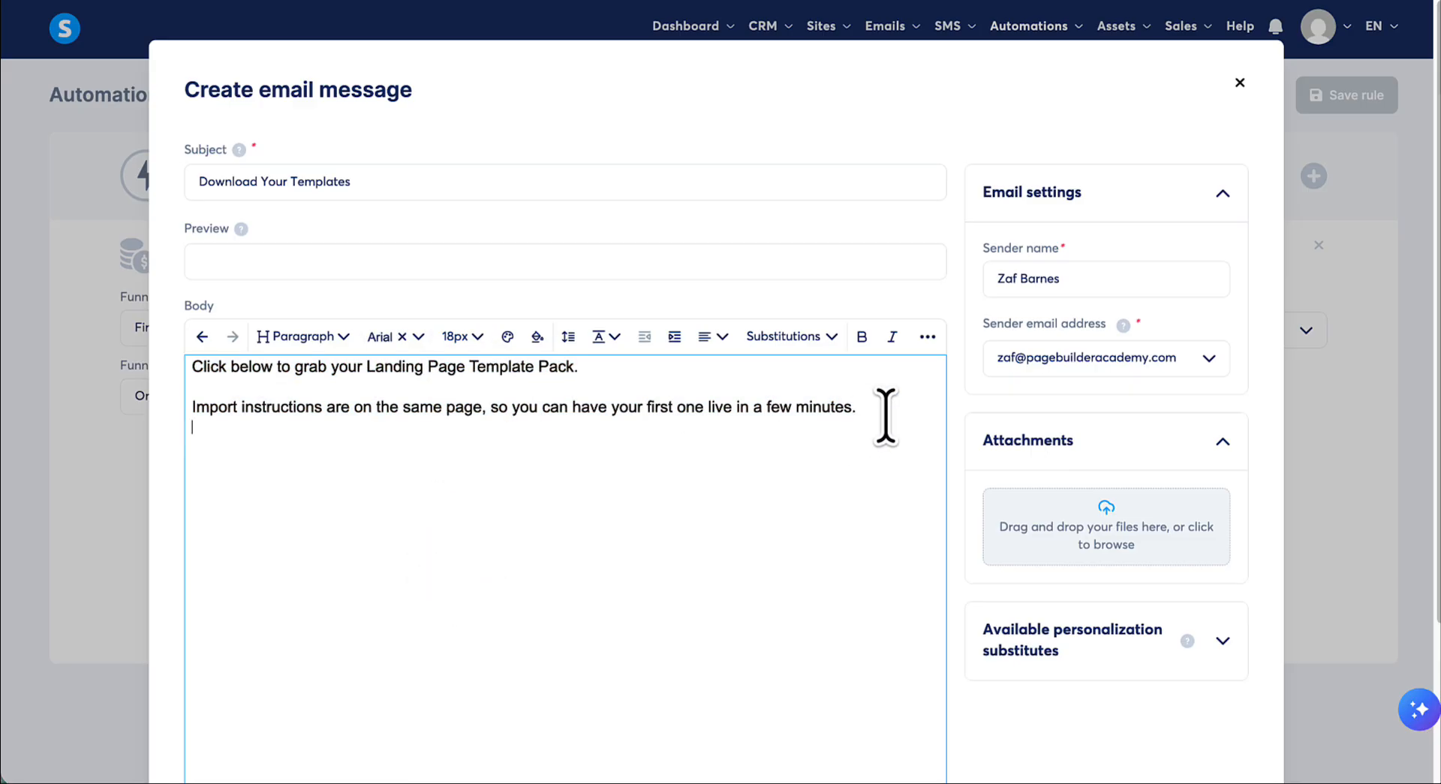
{"action": "left_click", "coordinate": [886, 413]}
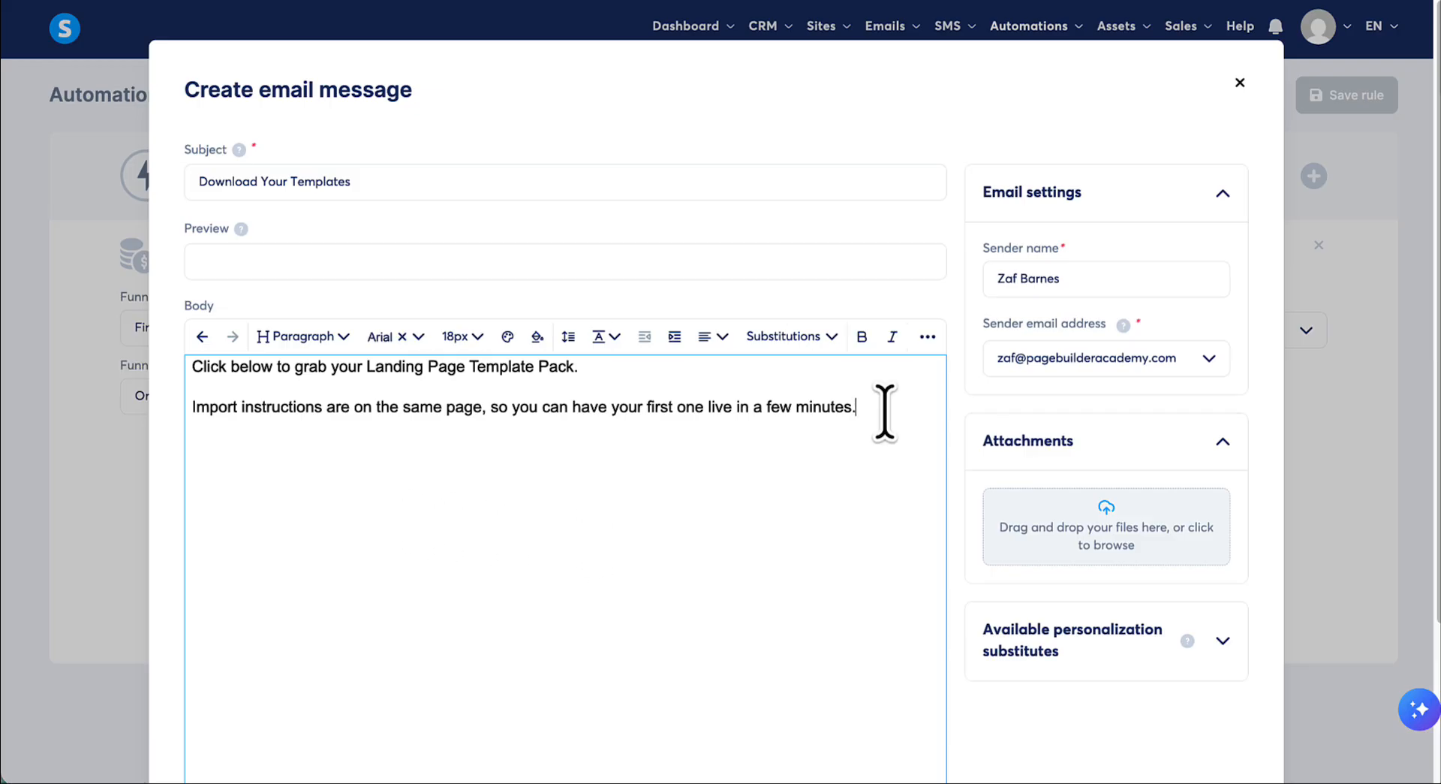
- Add a third paragraph reading ">>> Download Your Templates" below the import instructions sentence in the email body
{"action": "key", "text": "Return"}
{"action": "type", "text": ">>>"}
{"action": "type", "text": "Download Your Templates"}
{"action": "left_click_drag", "start_coordinate": [411, 449], "coordinate": [217, 449]}
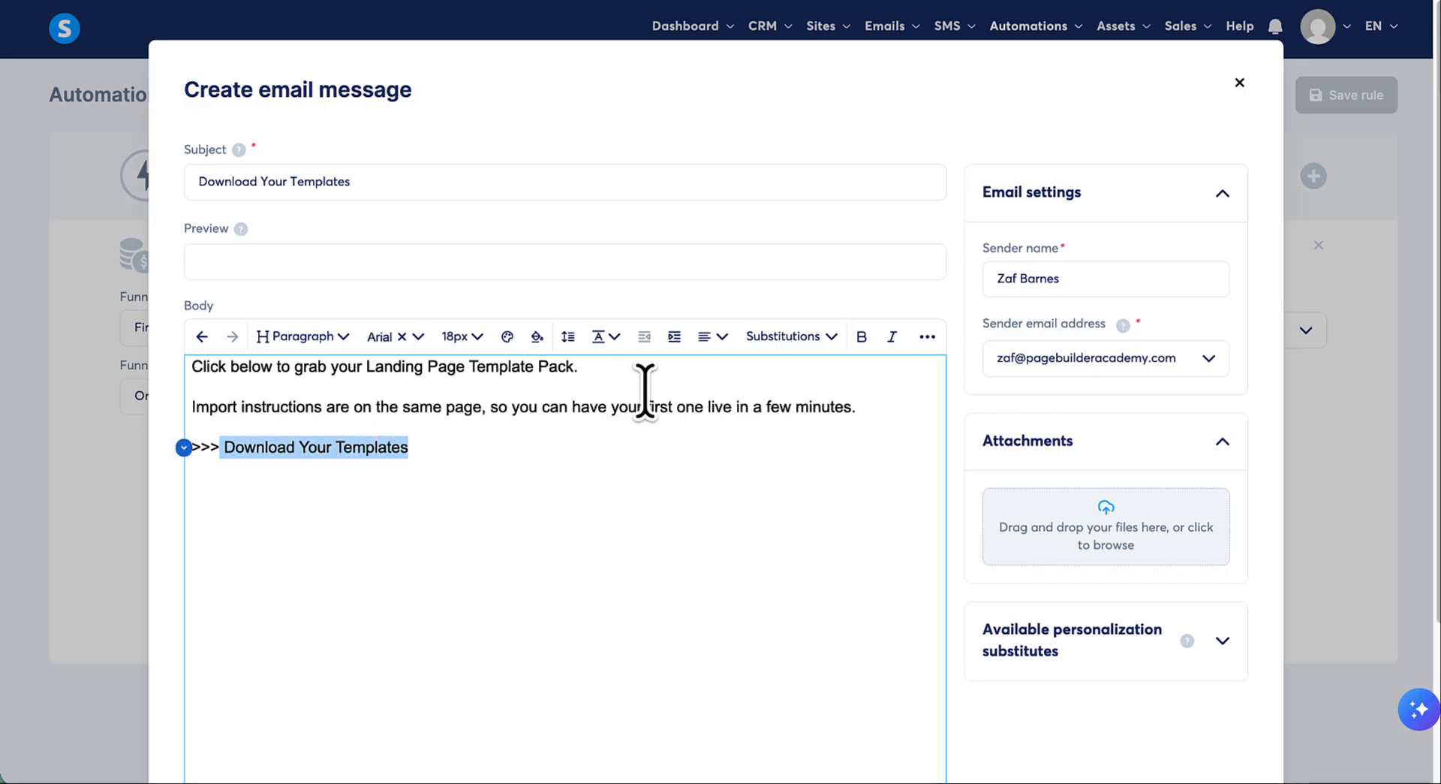
{"action": "left_click", "coordinate": [928, 338]}
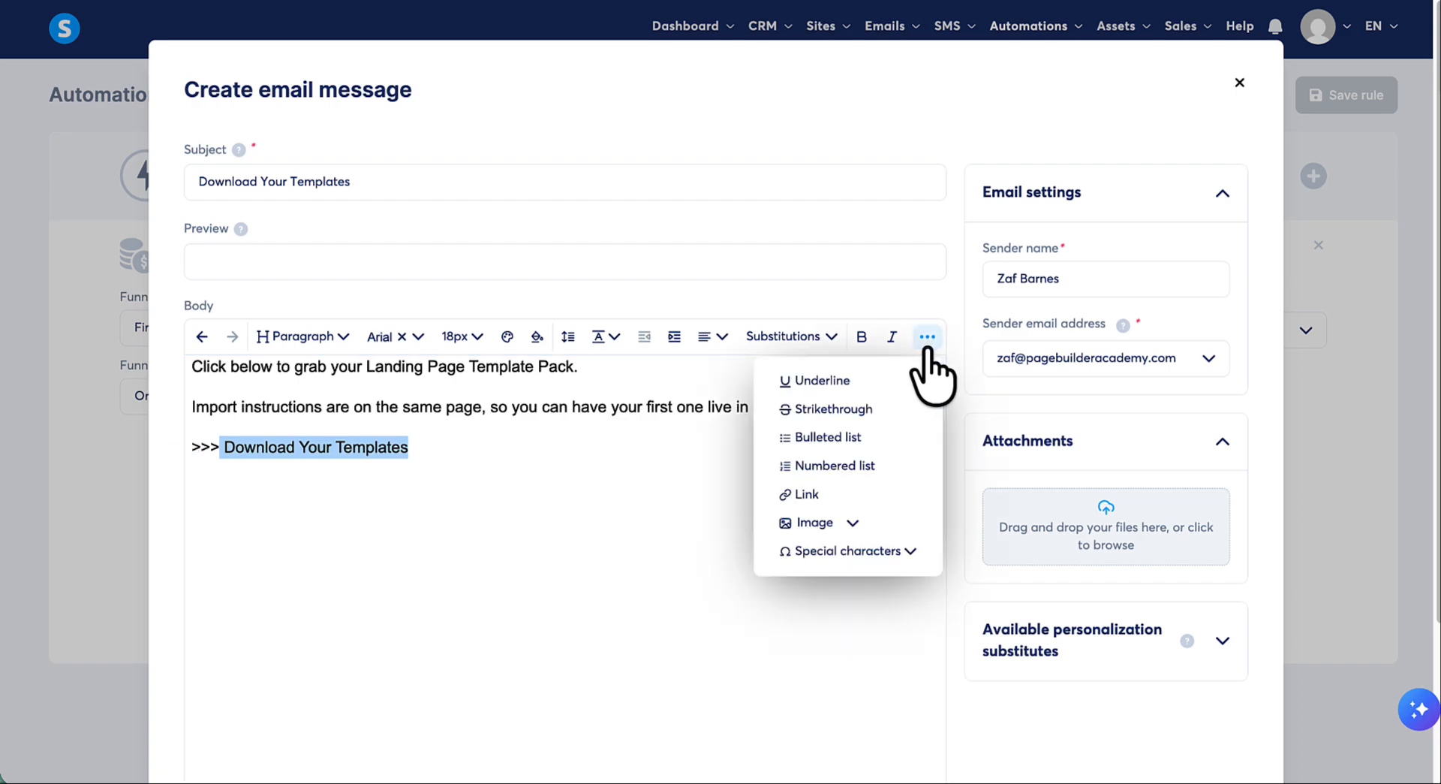
{"action": "left_click", "coordinate": [798, 499]}
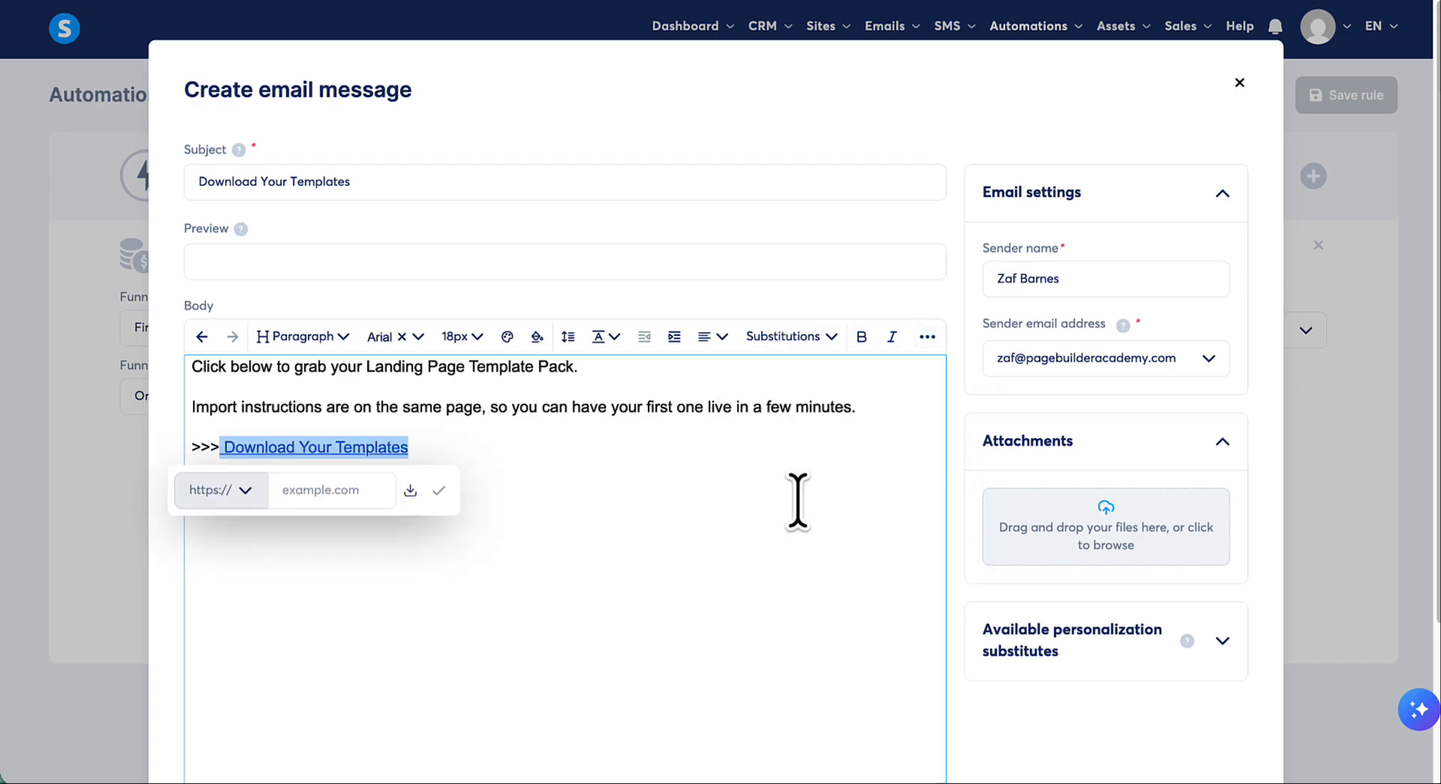
{"action": "left_click", "coordinate": [352, 492]}
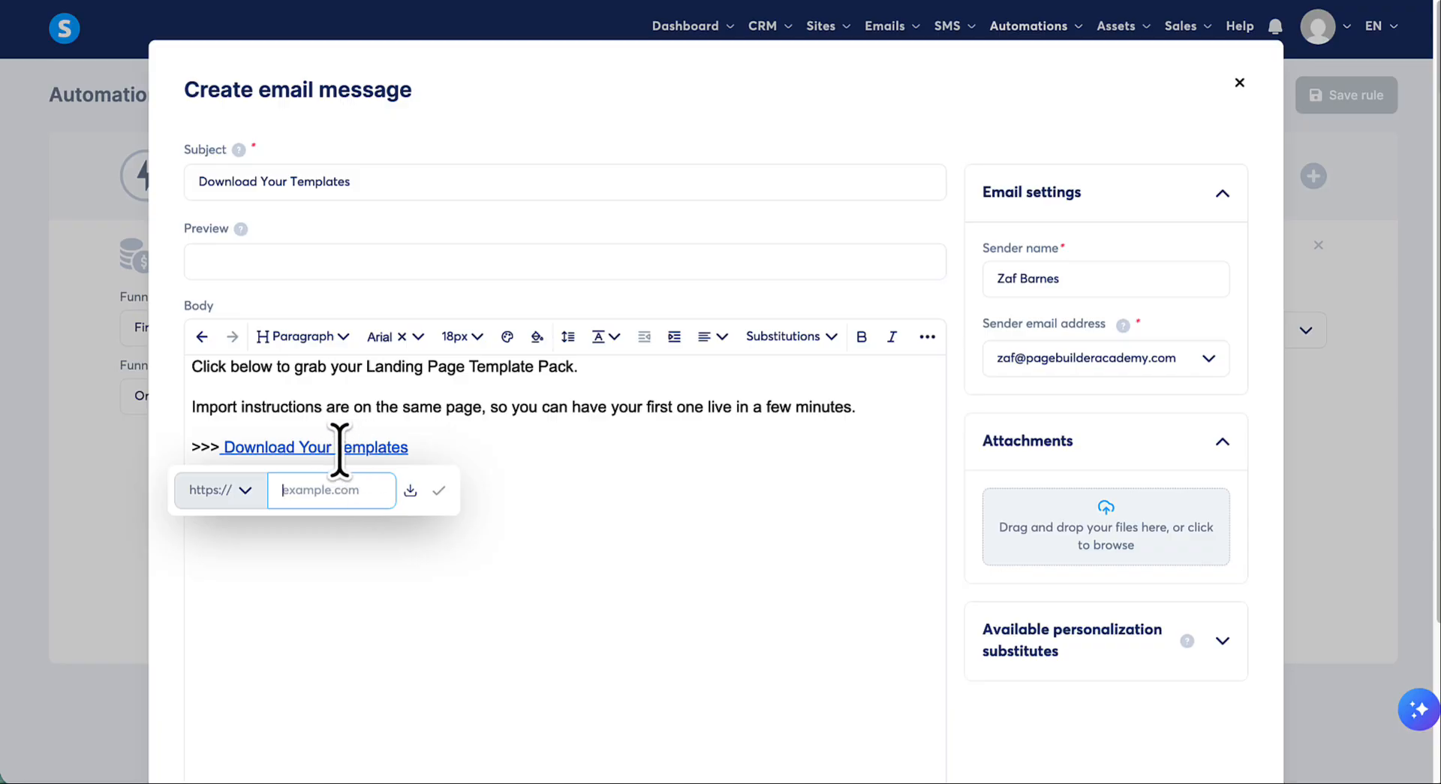
{"action": "left_click", "coordinate": [398, 508]}
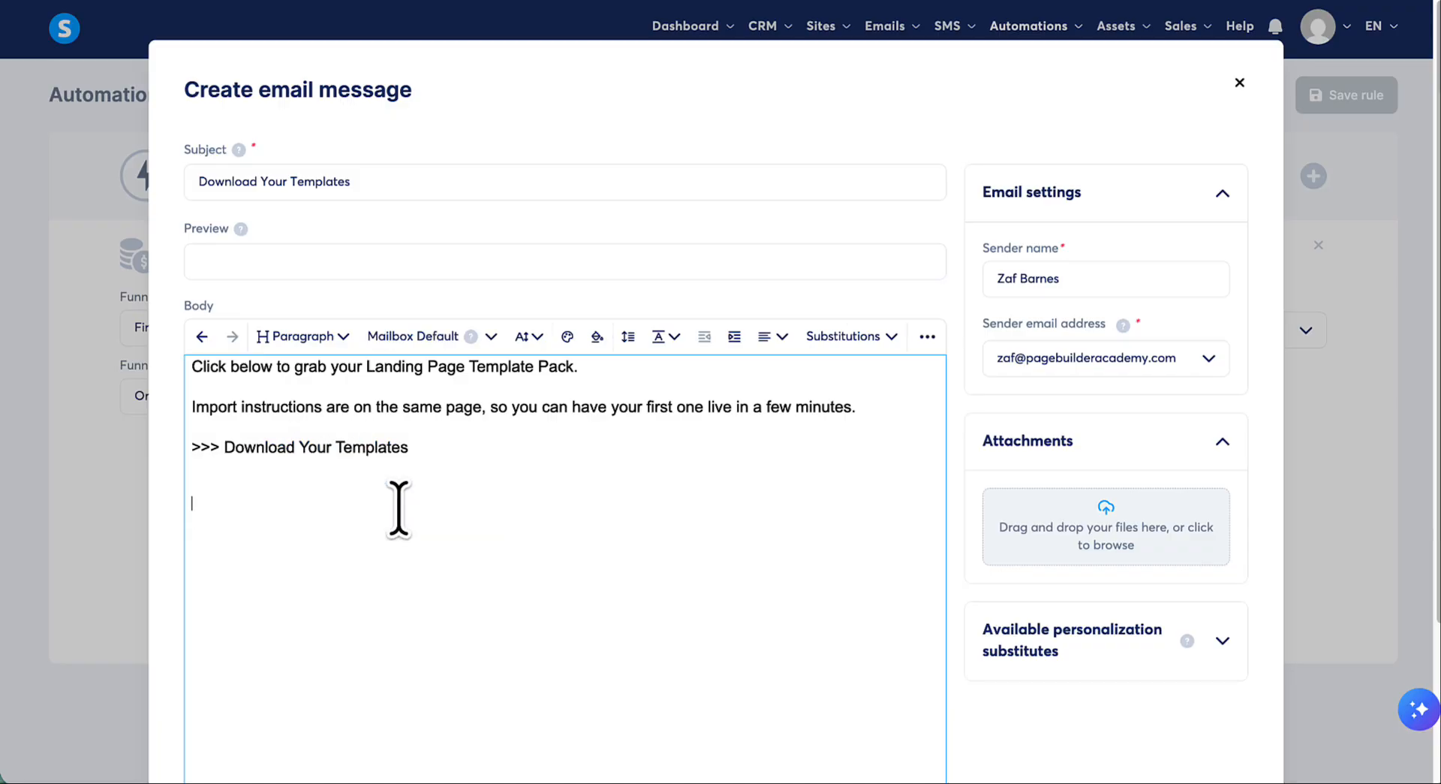
- Add the sign-off "Best regards," and the sender's first name below the download line, formatting both in Arial at 18px
{"action": "type", "text": "Best regards,"}
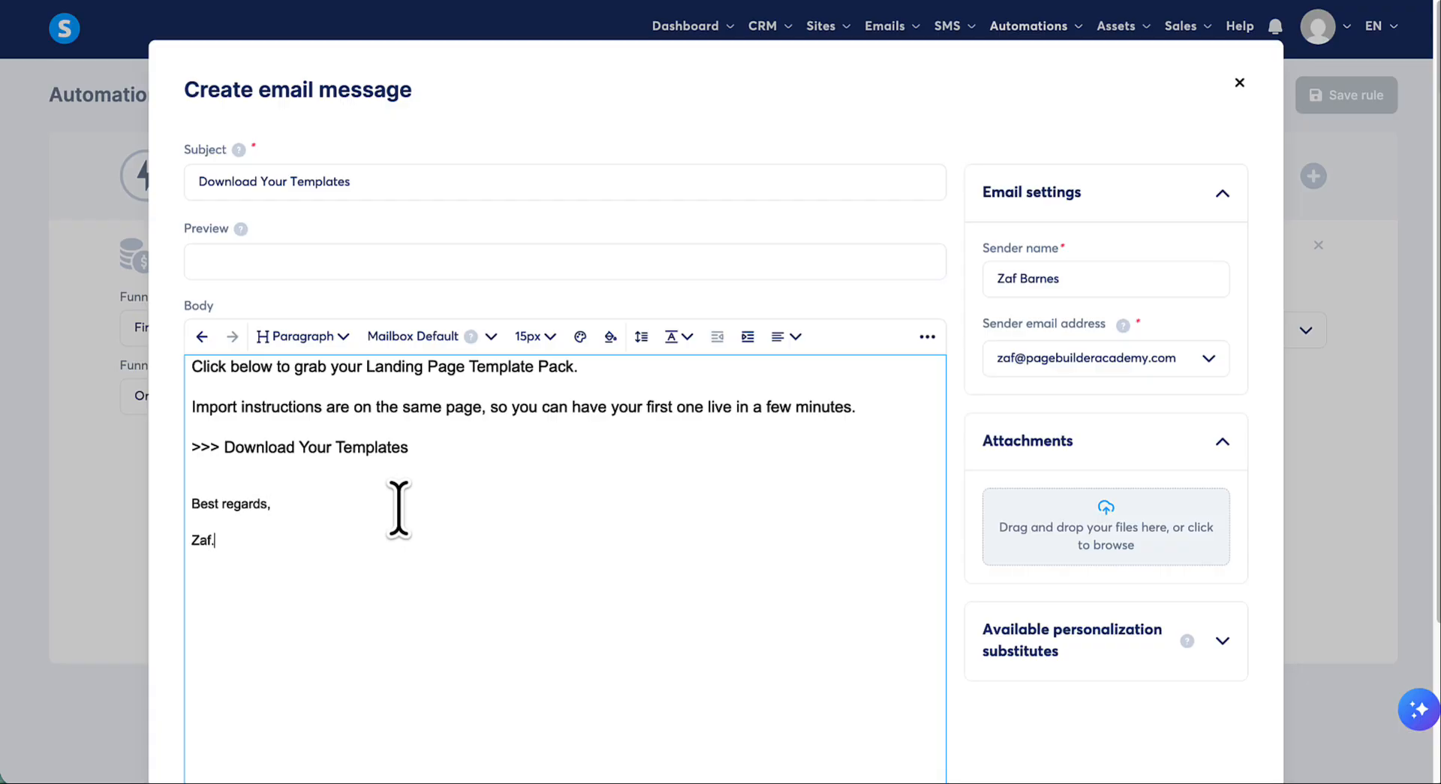
{"action": "left_click", "coordinate": [192, 504], "text": "shift"}
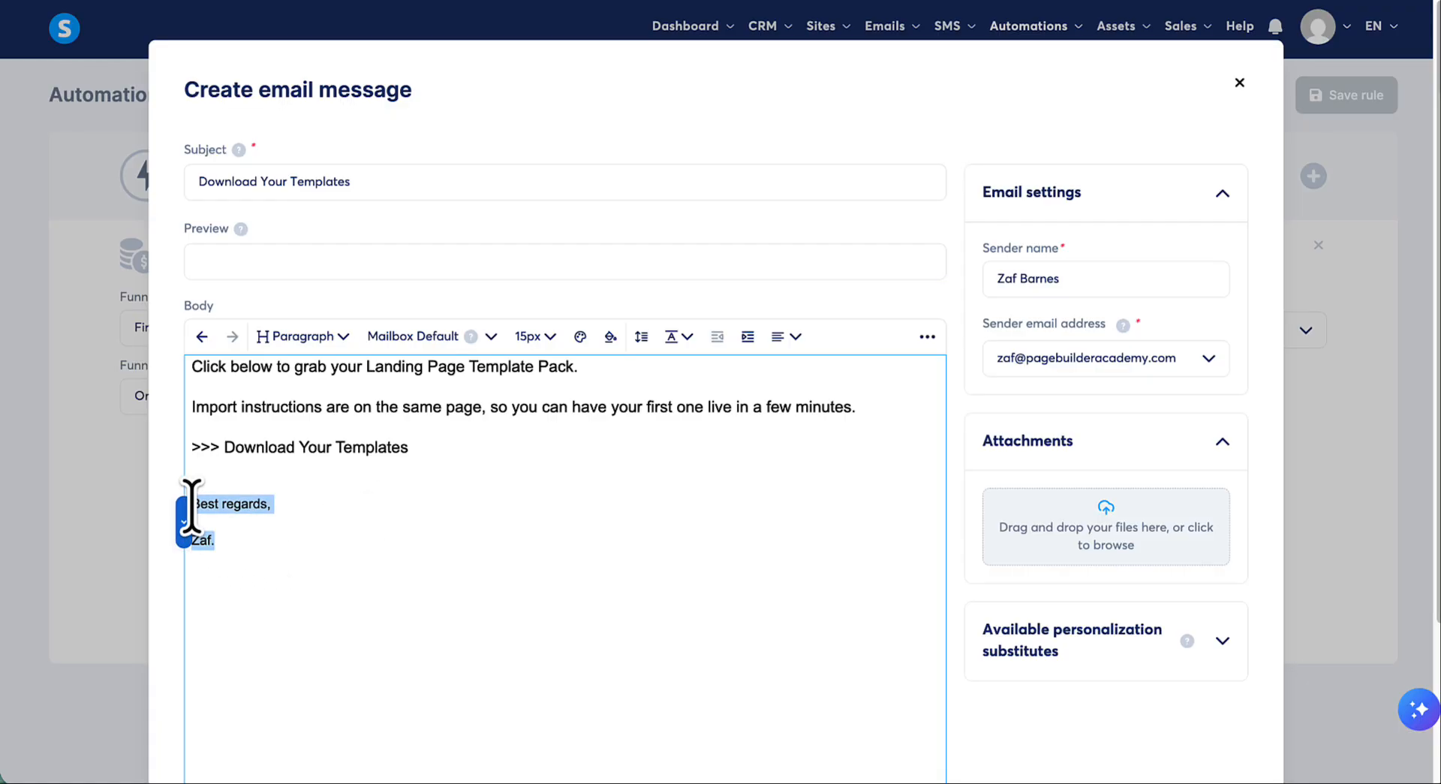
{"action": "left_click", "coordinate": [493, 351]}
{"action": "left_click", "coordinate": [431, 417]}
{"action": "left_click", "coordinate": [463, 337]}
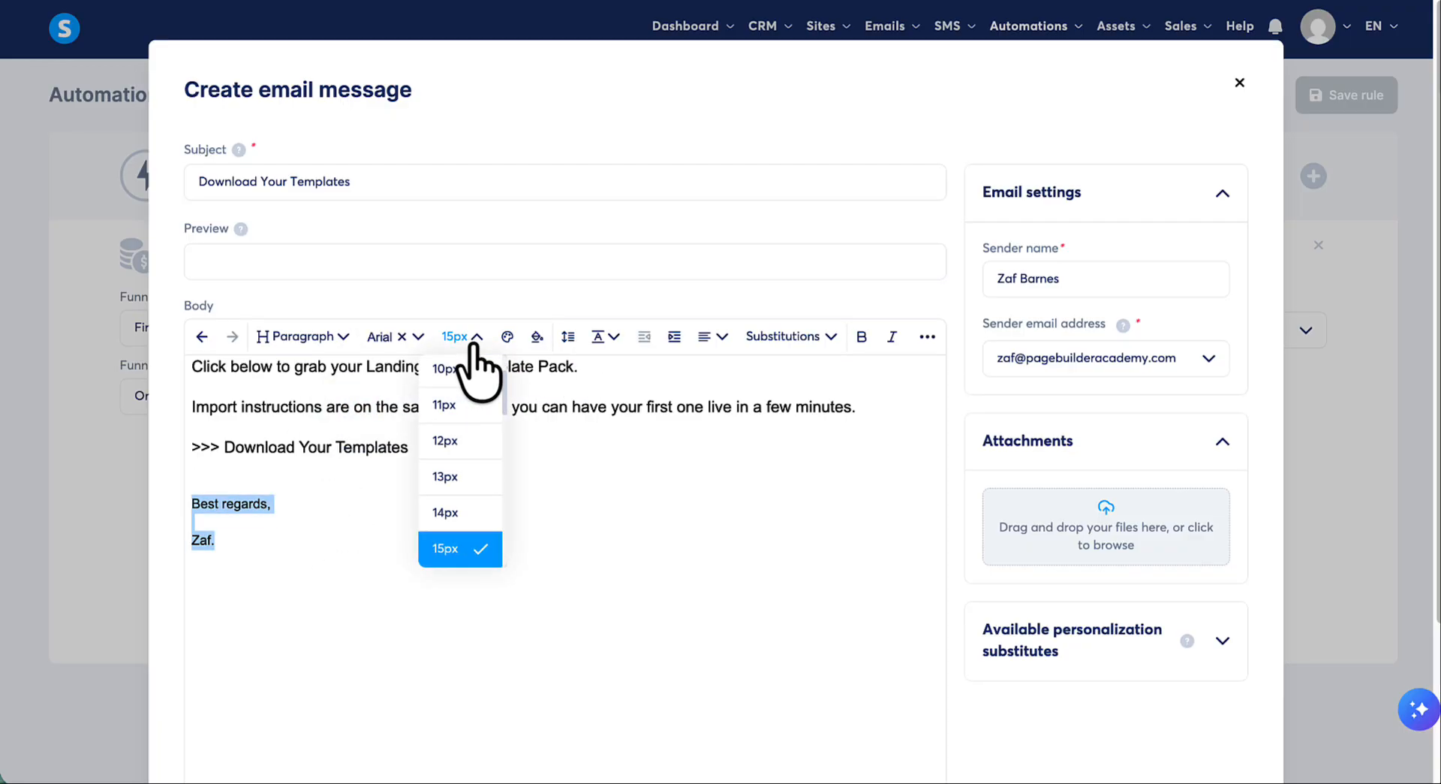
{"action": "scroll", "coordinate": [475, 544], "scroll_direction": "down", "scroll_amount": 3}
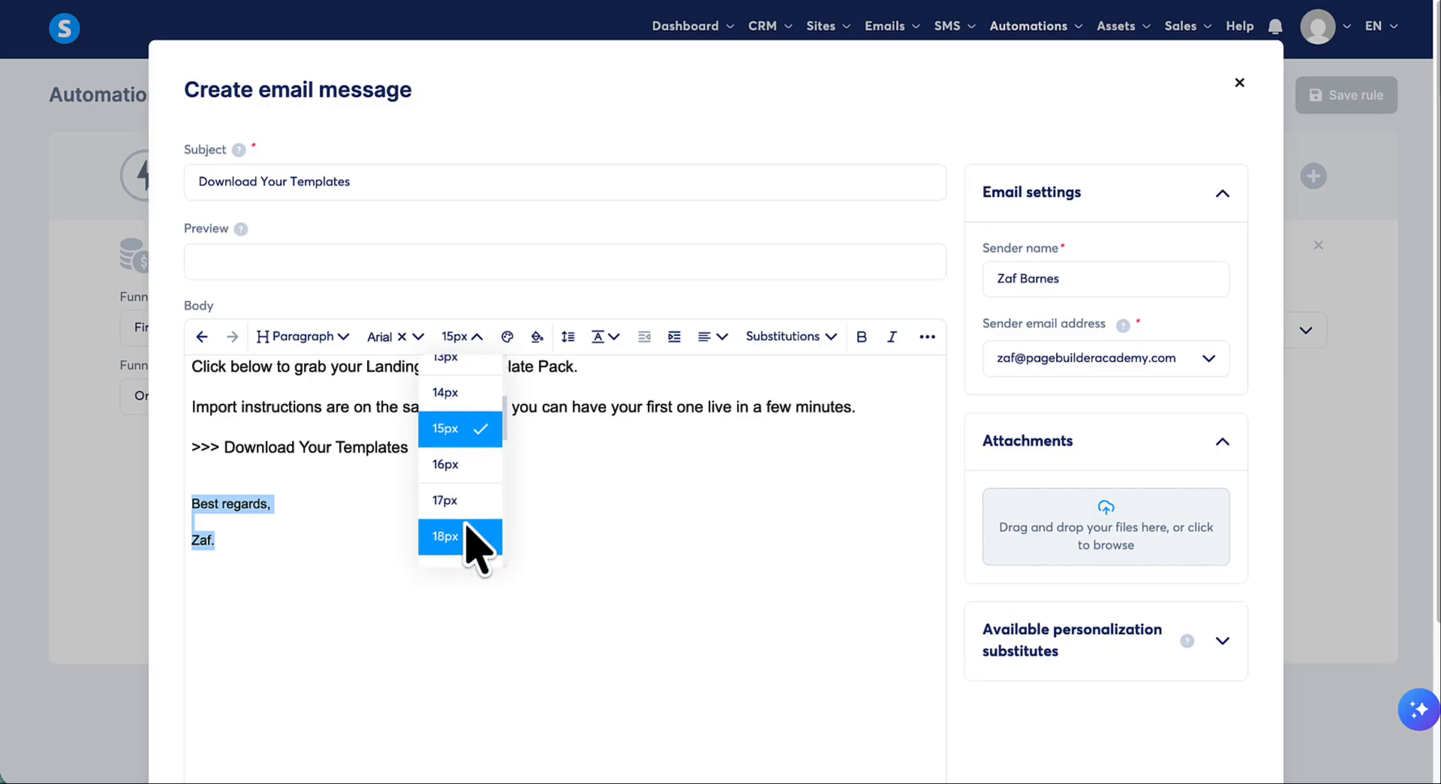
{"action": "left_click", "coordinate": [466, 525]}
{"action": "left_click", "coordinate": [464, 530]}
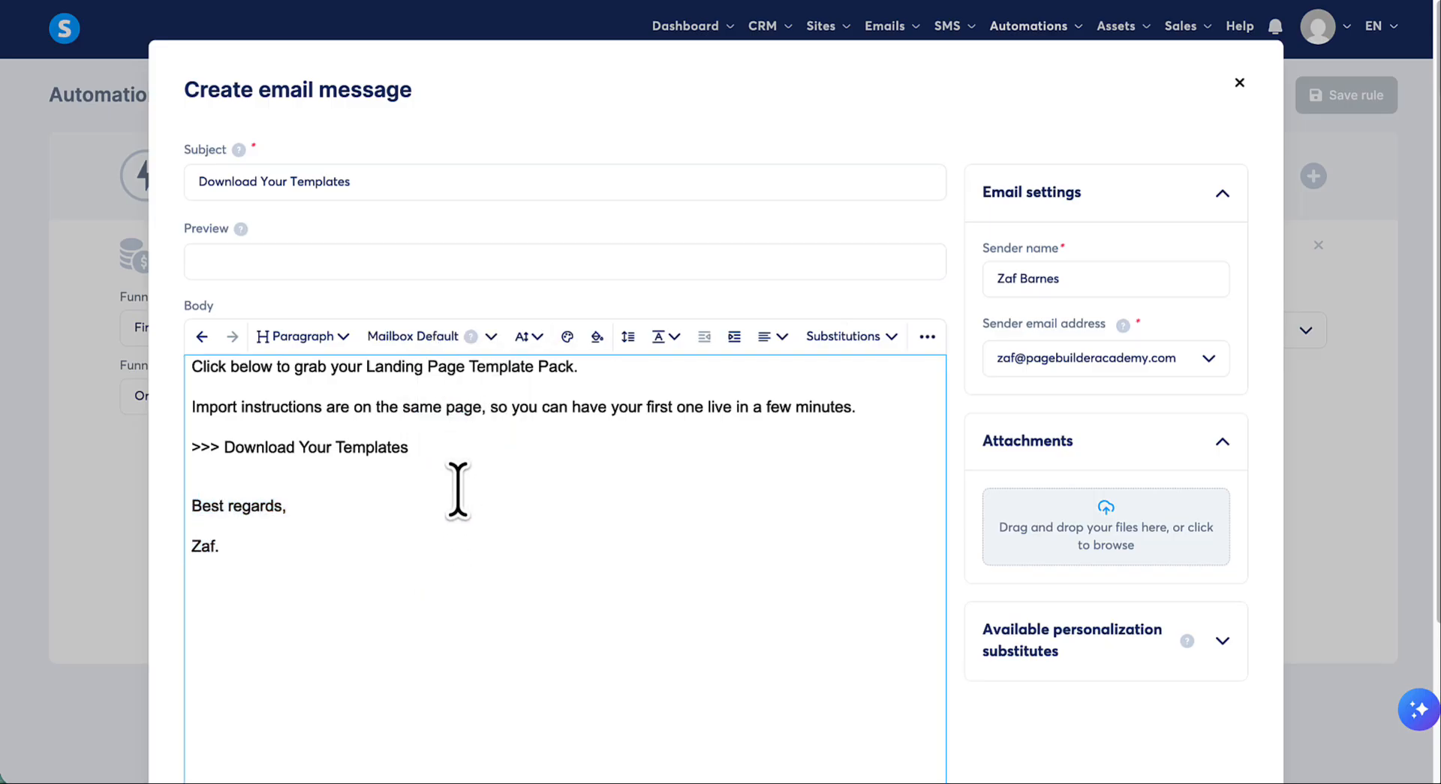
- Save the email message for the Send email action and save the new automation rule
{"action": "scroll", "coordinate": [581, 537], "scroll_direction": "down", "scroll_amount": 1}
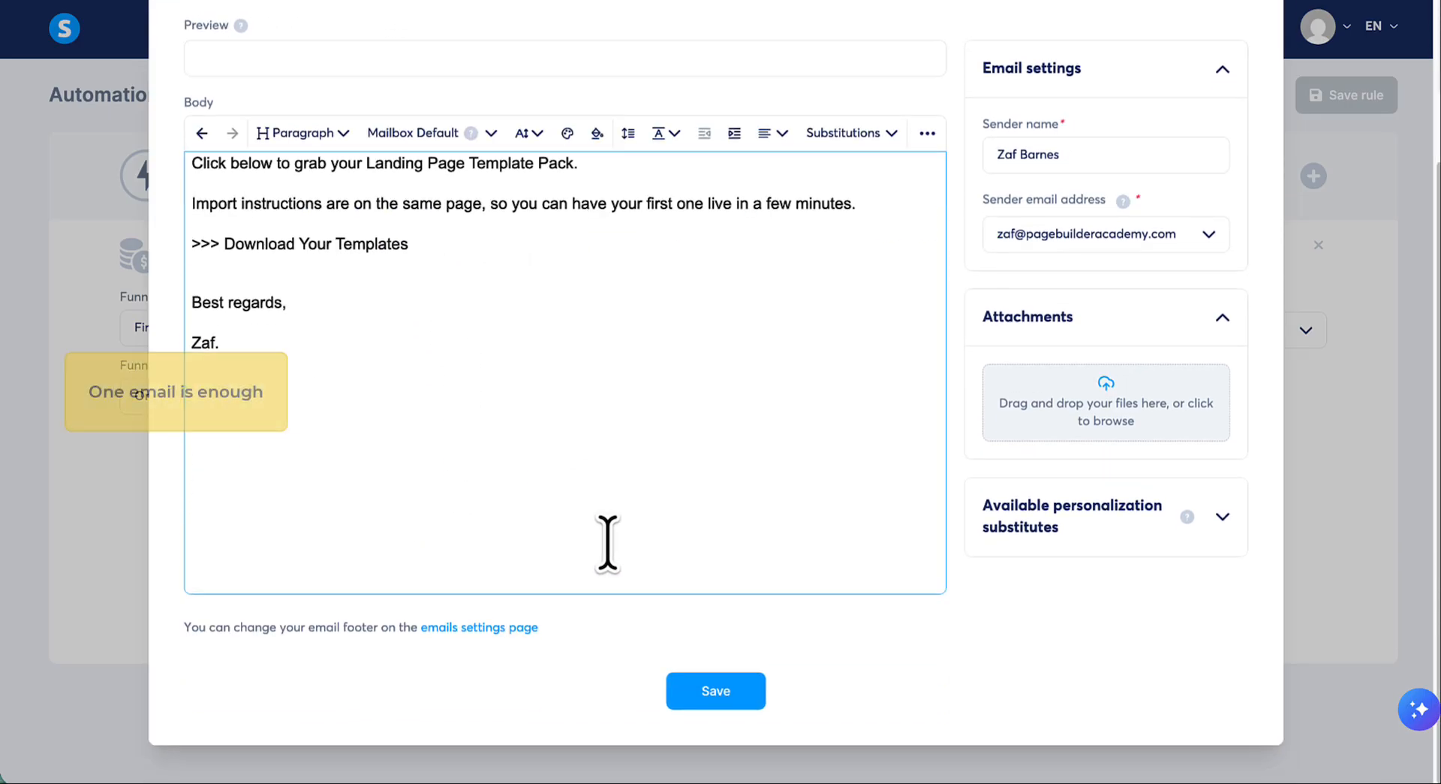
{"action": "left_click", "coordinate": [677, 700]}
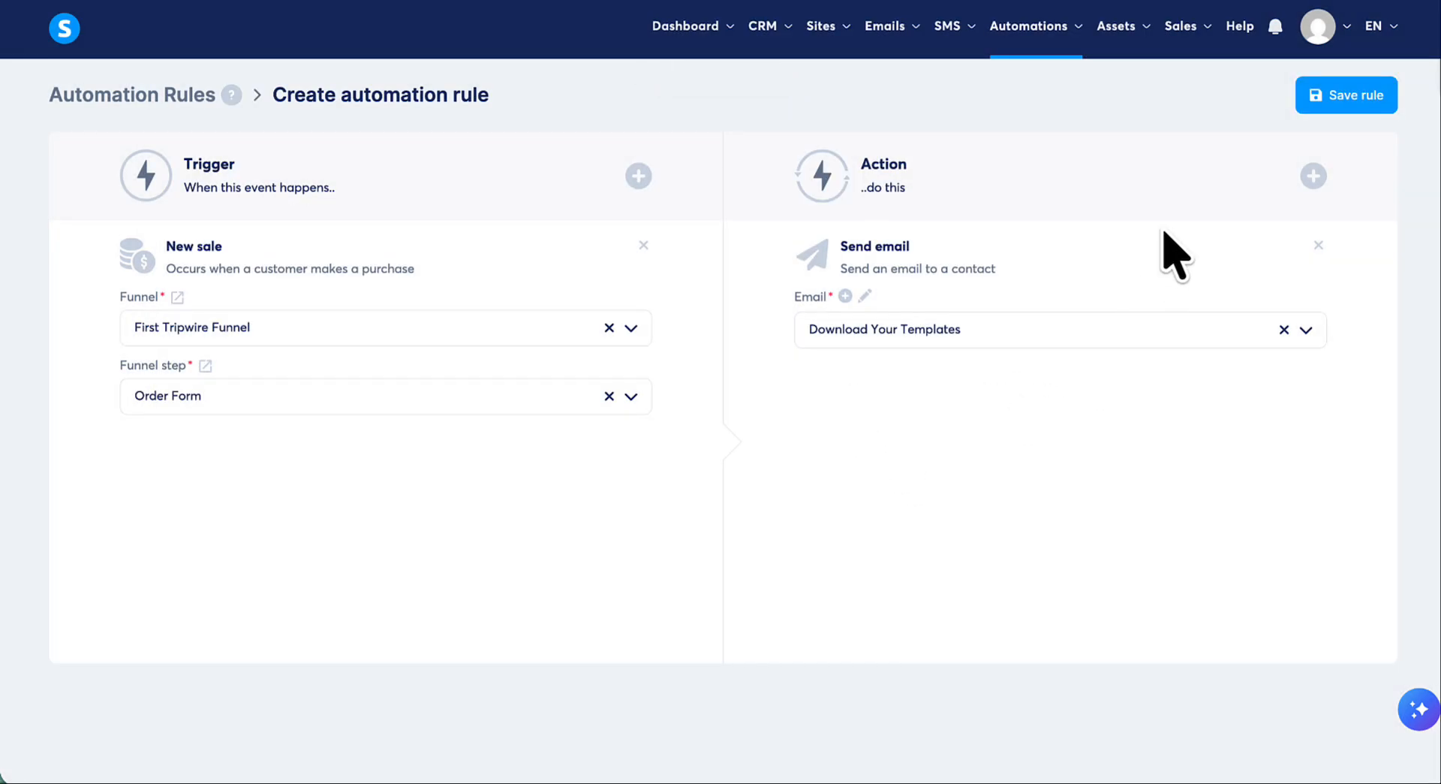
{"action": "left_click", "coordinate": [1343, 111]}
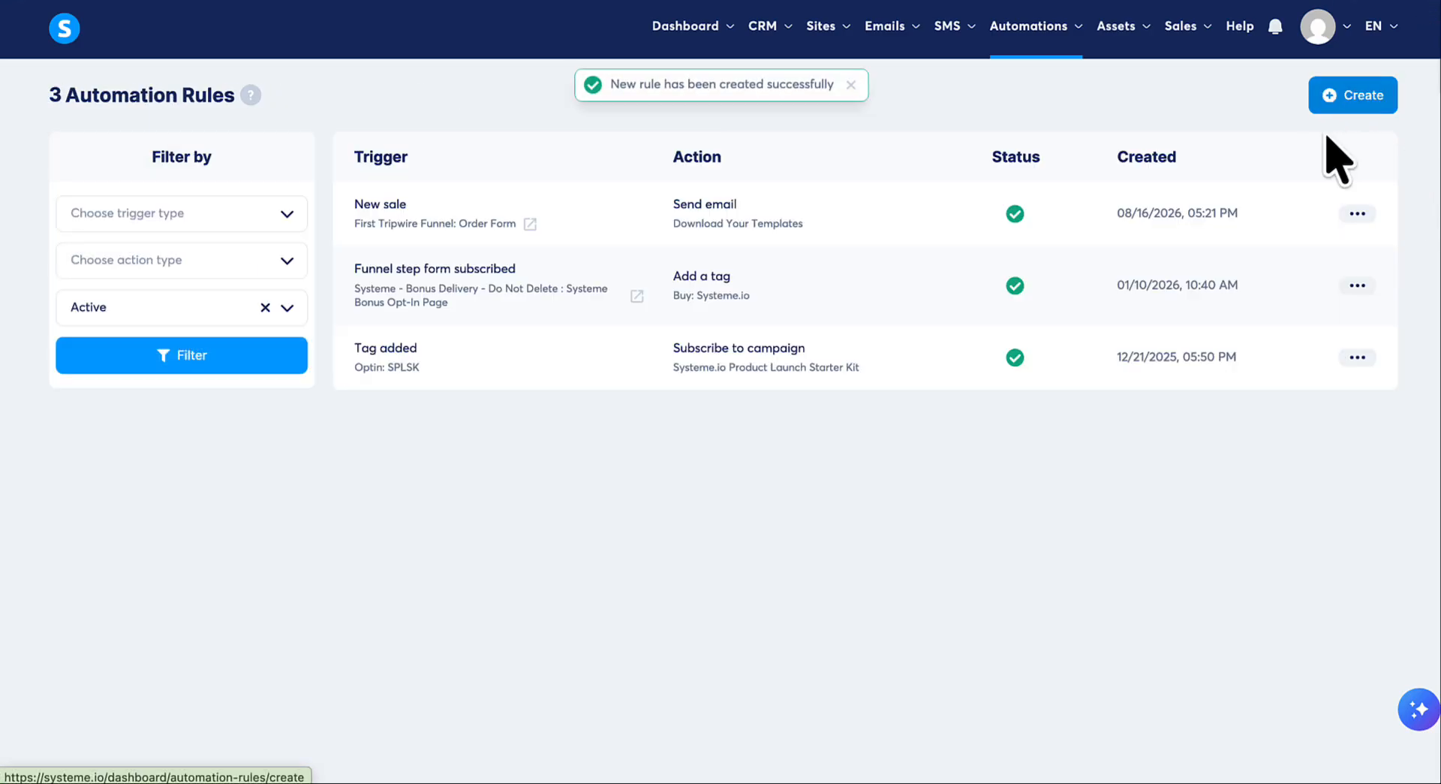